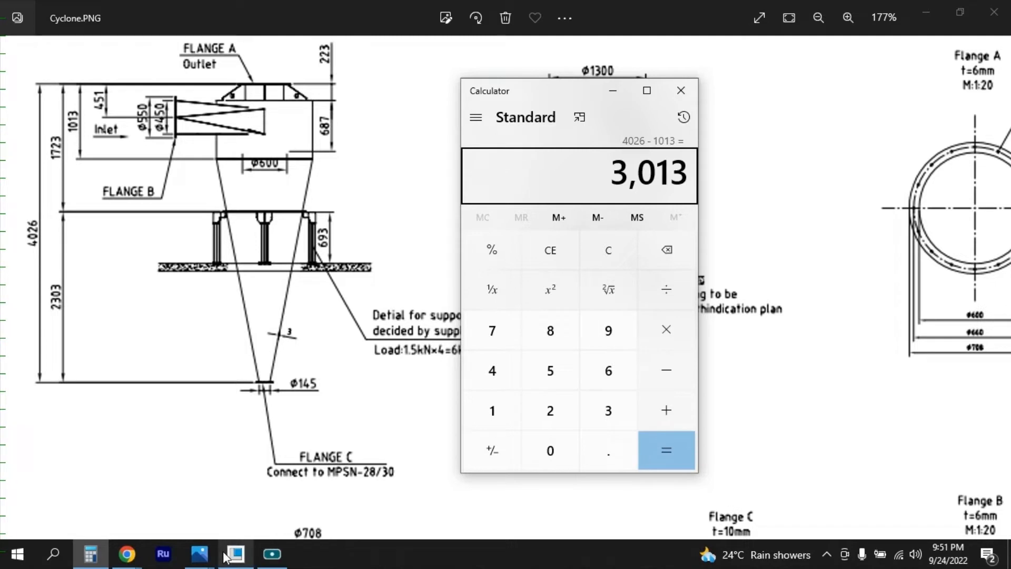
Step: Switch to Creo Parametric, dimension the vertical height of the profile's conical section, and set it to 3013
left_click(235, 553)
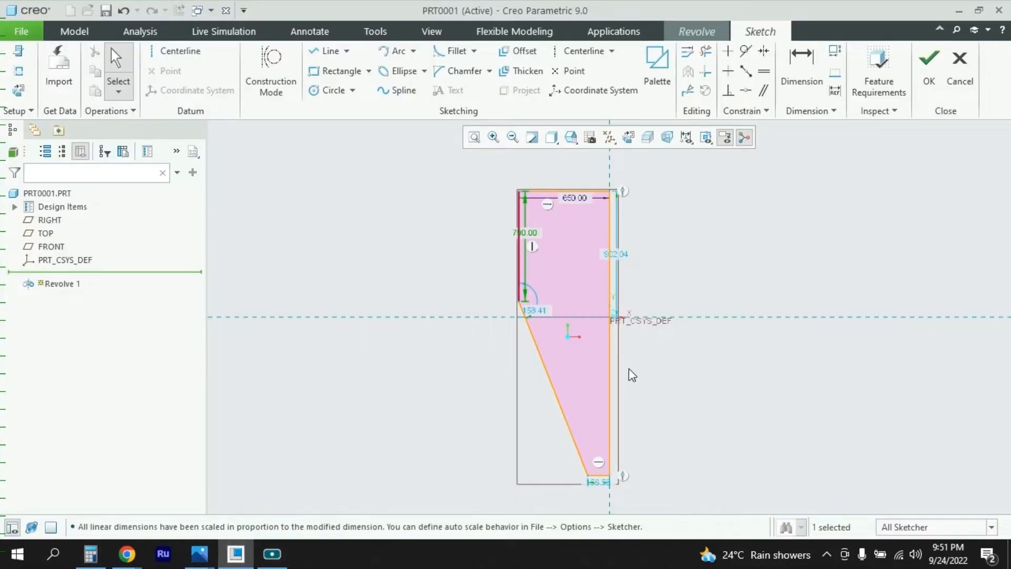
left_click(821, 66)
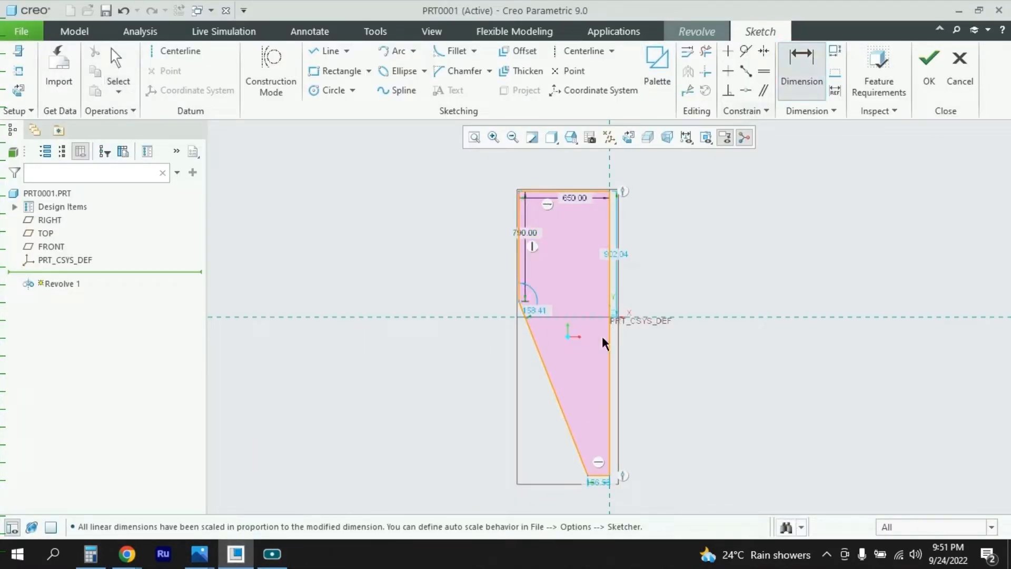
left_click(518, 302)
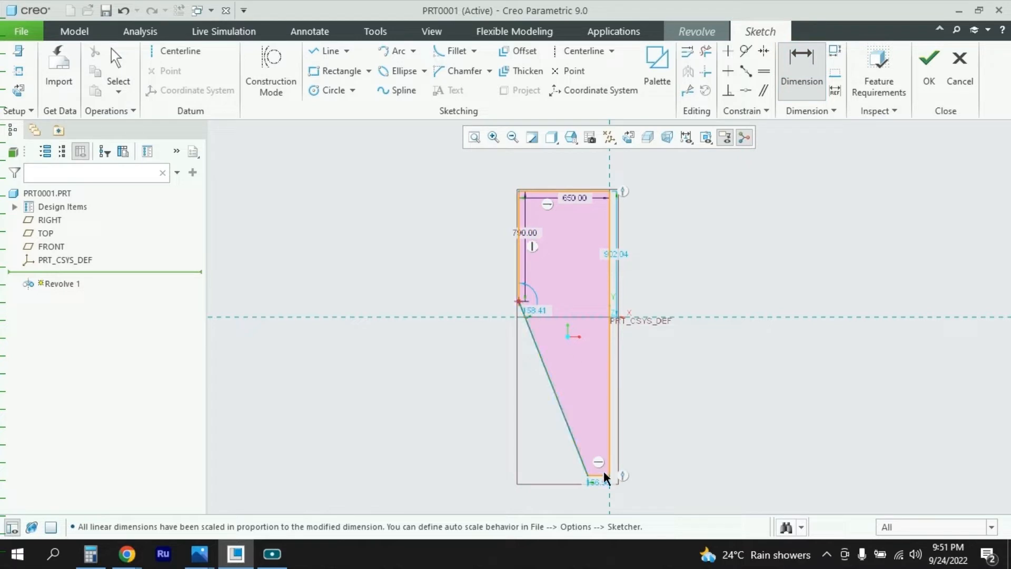
middle_click(658, 387)
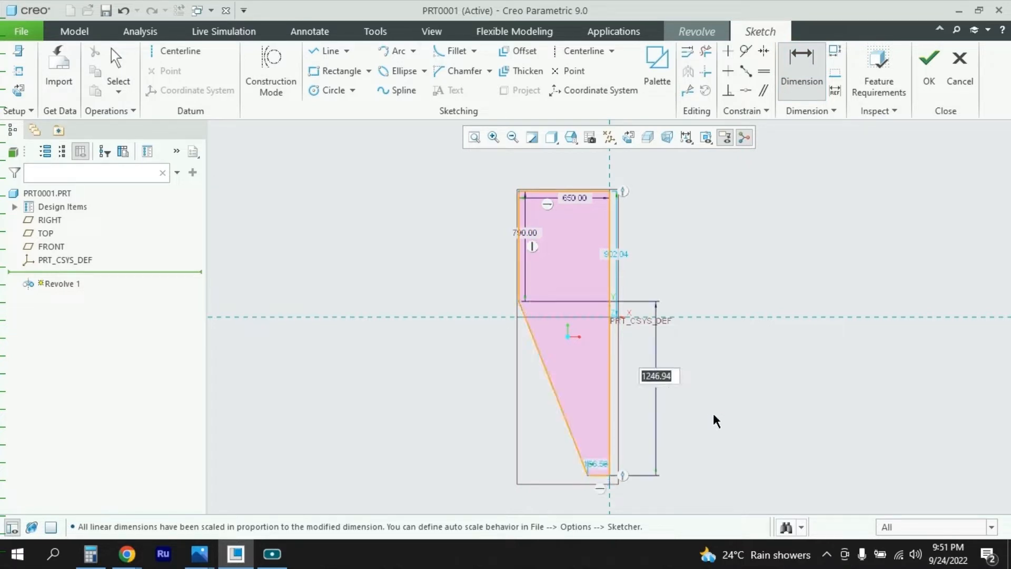
key("alt+Tab")
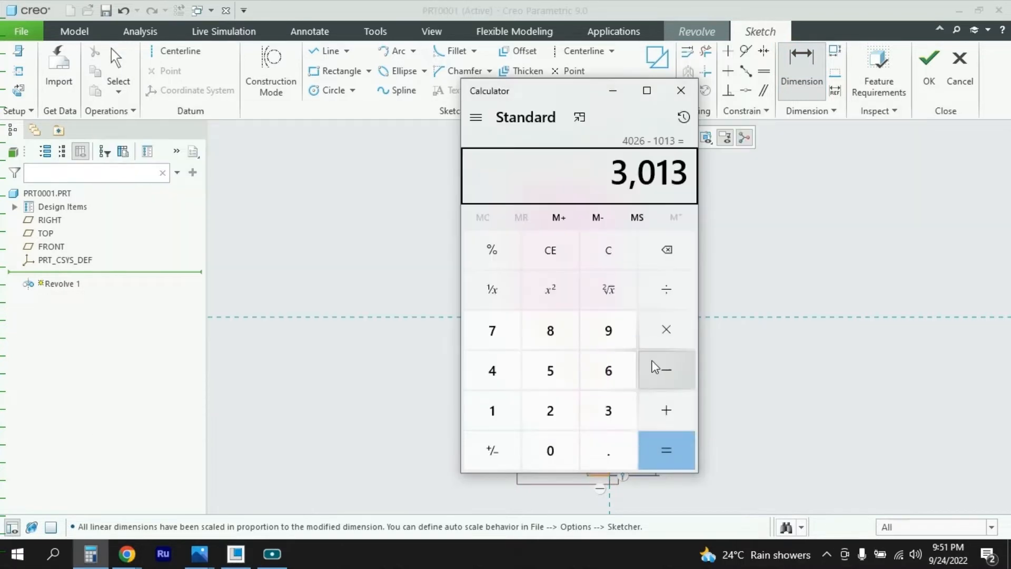
key("alt+Tab")
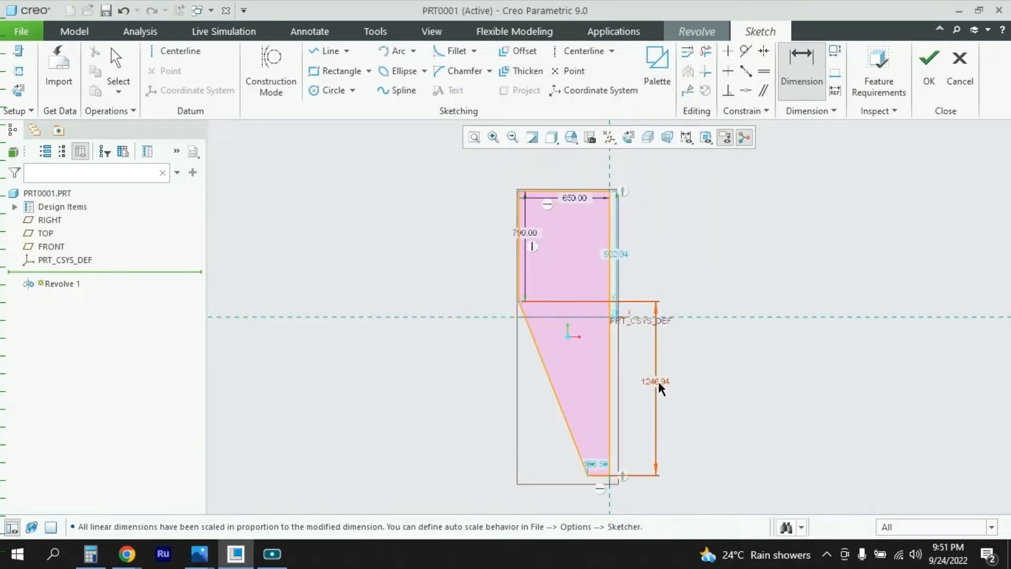
type("301")
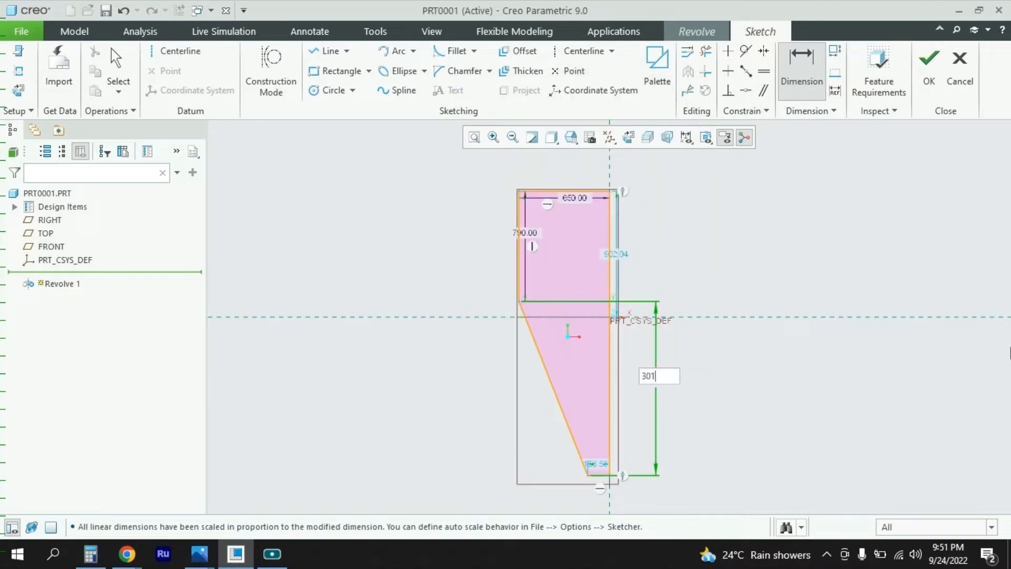
type("3")
key("Return")
scroll(514, 361, "up", 2)
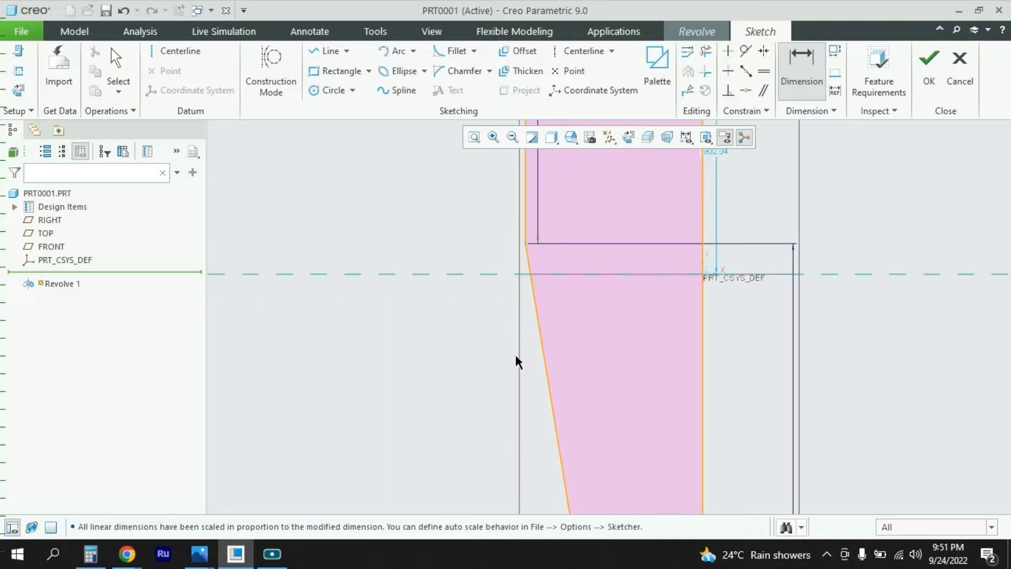
scroll(486, 316, "down", 6)
scroll(503, 361, "up", 1)
scroll(506, 358, "up", 3)
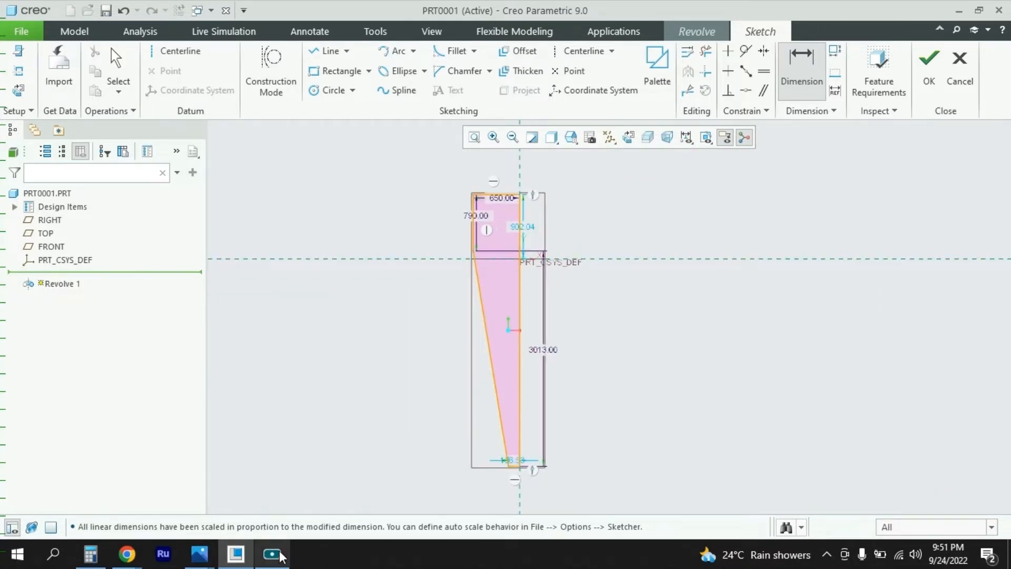
Step: Consult the Cyclone.PNG drawing in Photos, calculate 1013 - 223 in Calculator for the cylindrical section's height, and return to Creo Parametric
mouse_move(199, 553)
left_click(137, 478)
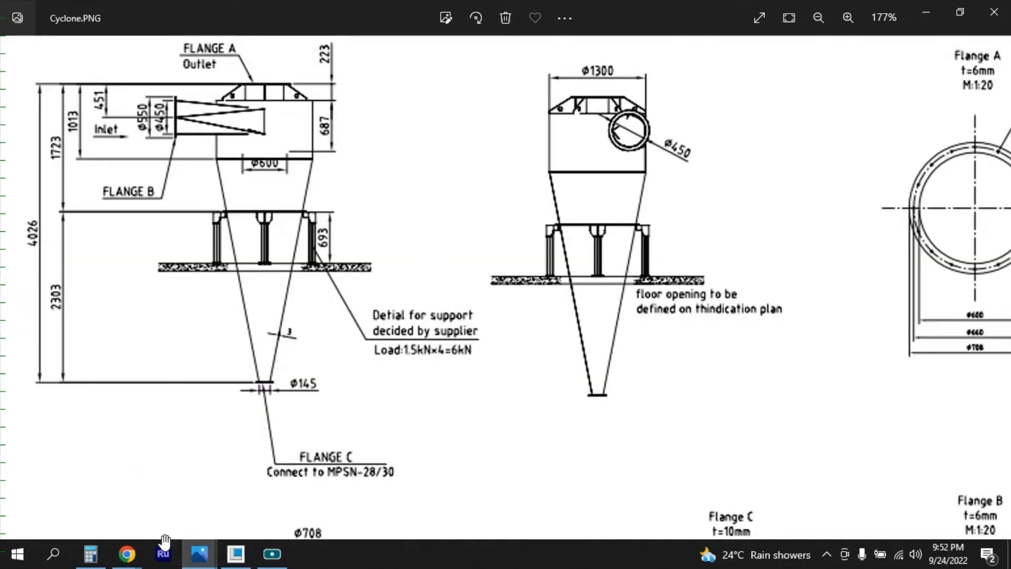
left_click(92, 554)
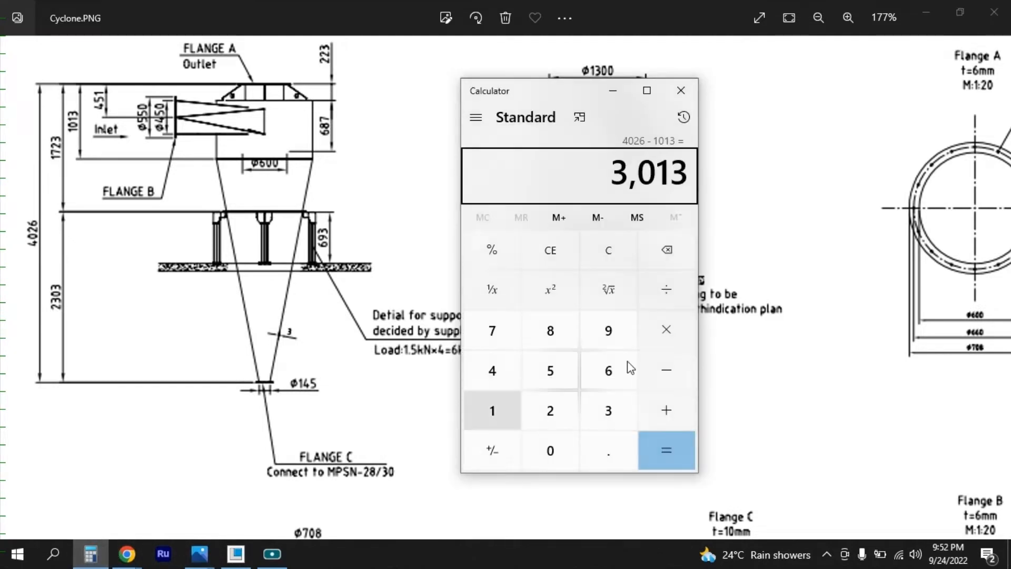
key("Escape")
type("1013 - ")
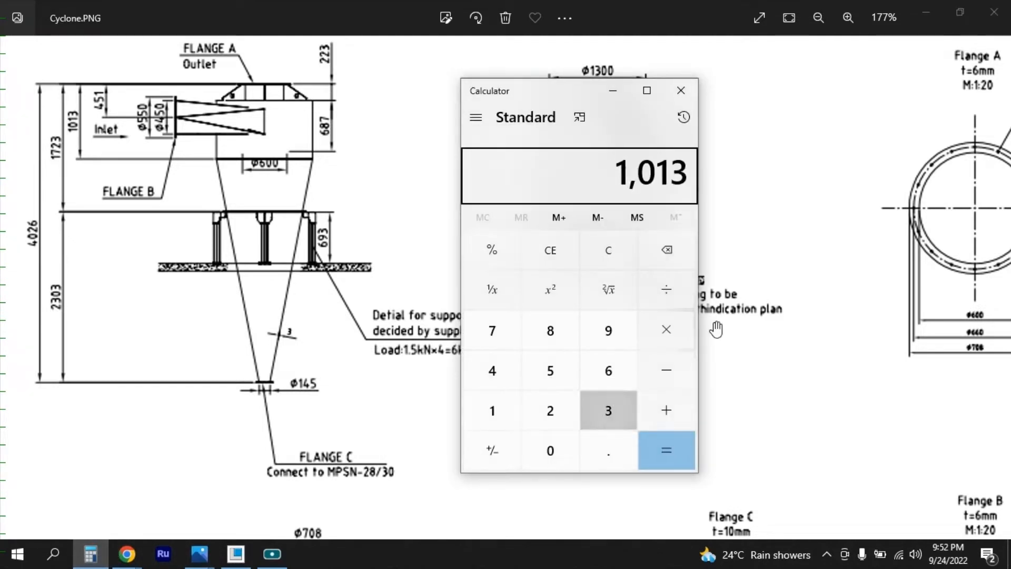
type("223")
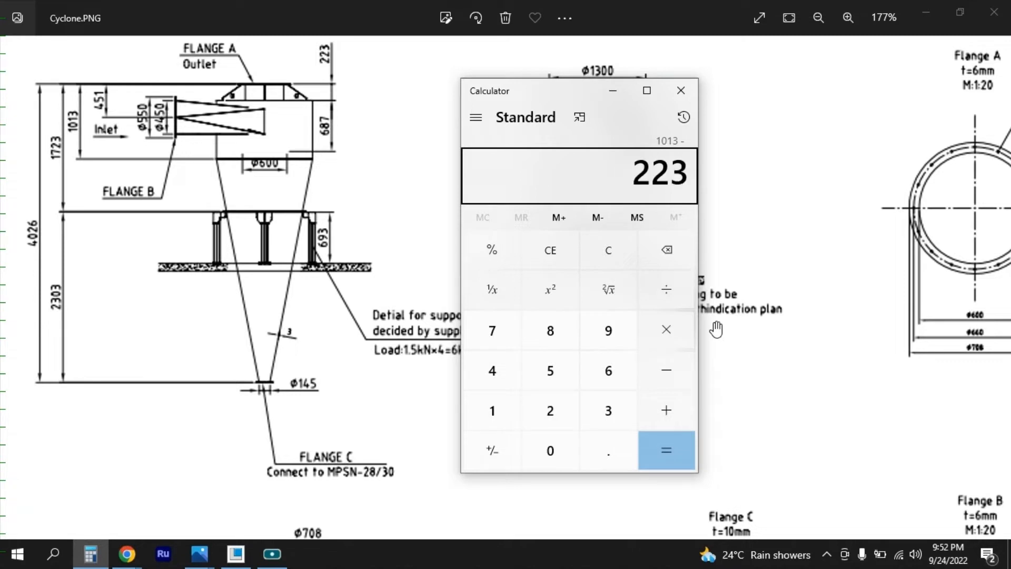
key("Return")
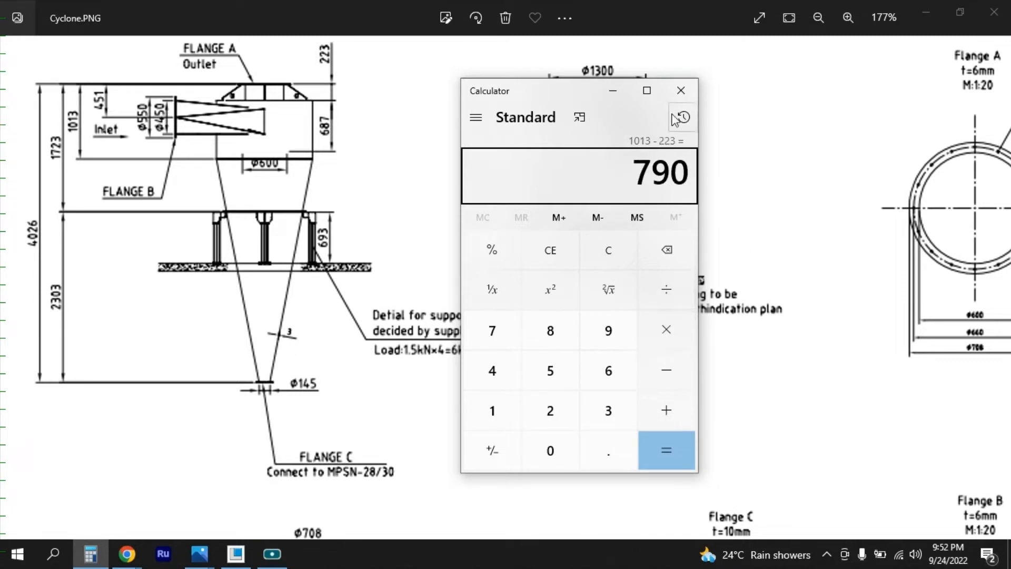
left_click(613, 91)
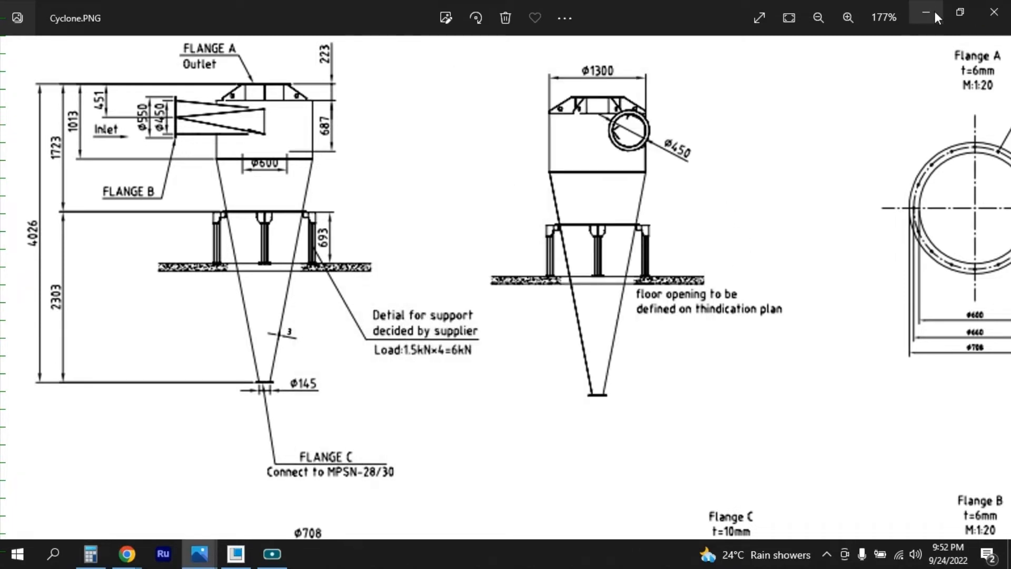
left_click(936, 17)
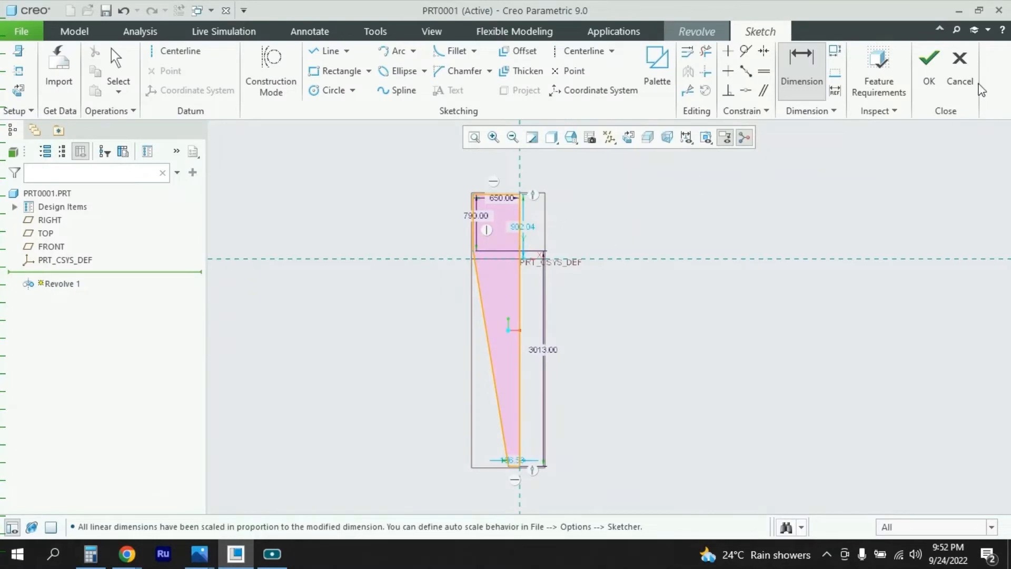
Step: Draw a vertical centerline along the profile's straight inner edge as the revolve axis and finish the sketch
left_click(578, 51)
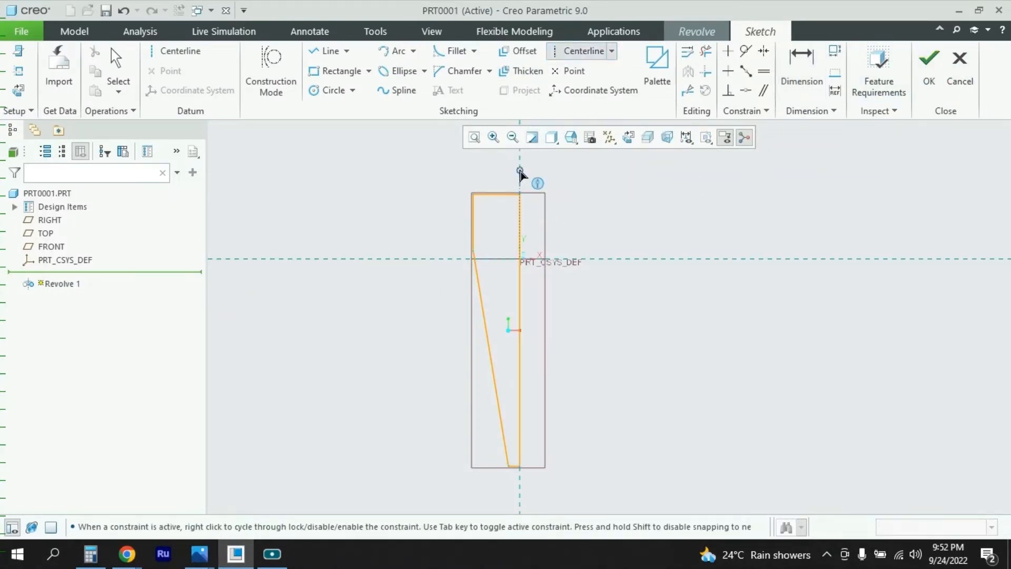
left_click(520, 168)
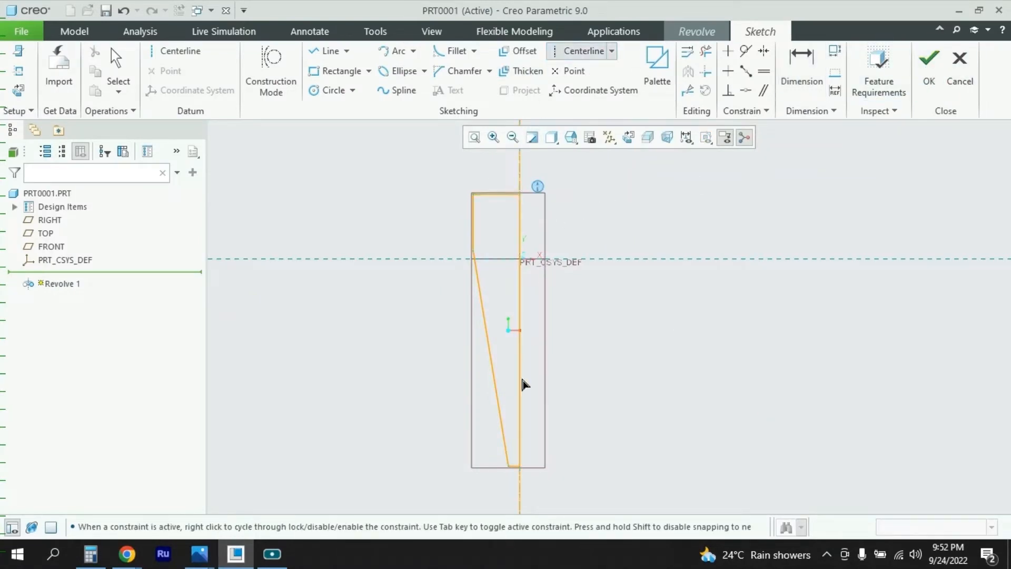
left_click(521, 431)
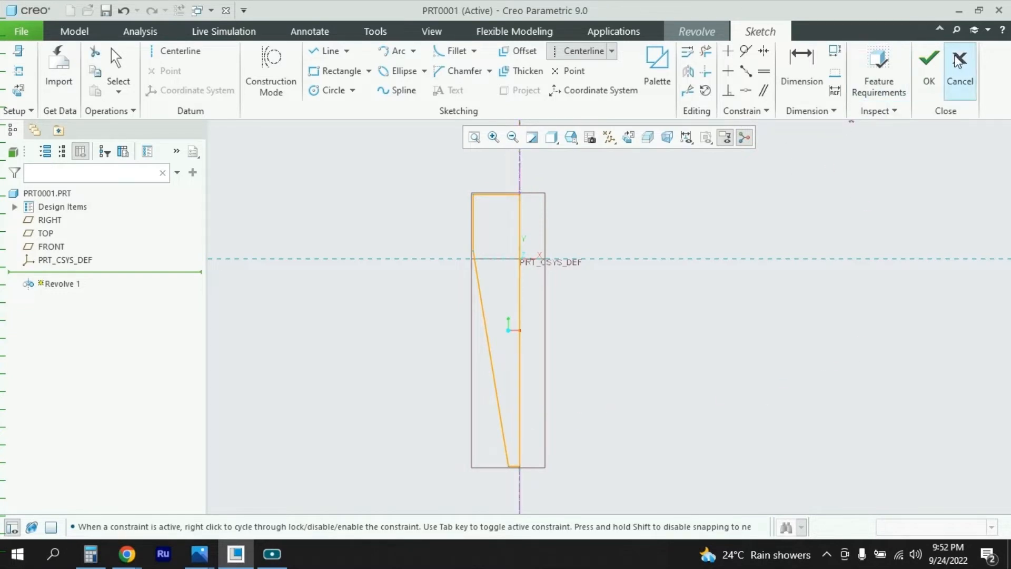
left_click(929, 63)
Step: Complete the 360° solid revolve of the cyclone profile about the internal centerline
scroll(606, 258, "up", 3)
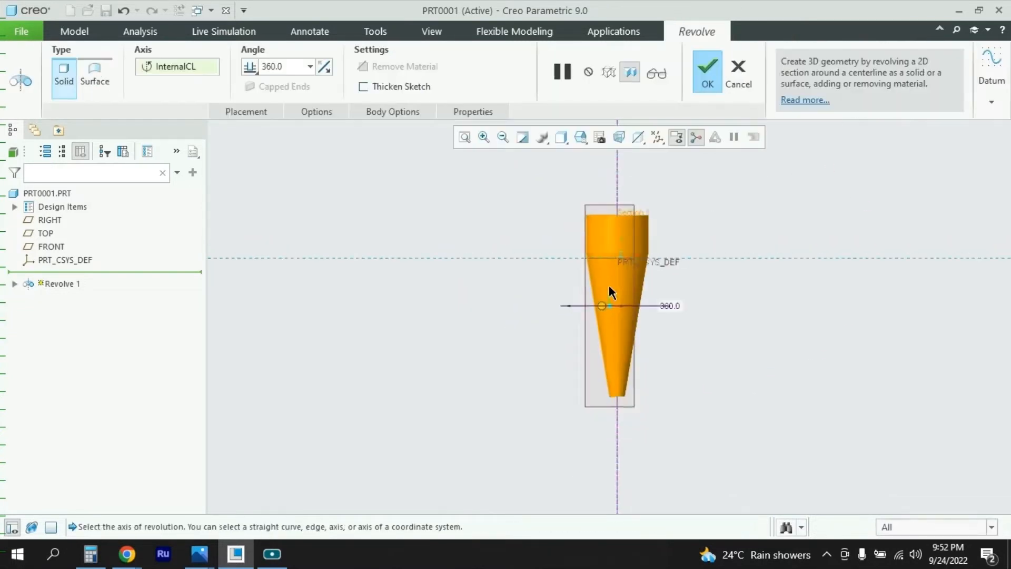
scroll(598, 299, "down", 4)
scroll(571, 278, "up", 3)
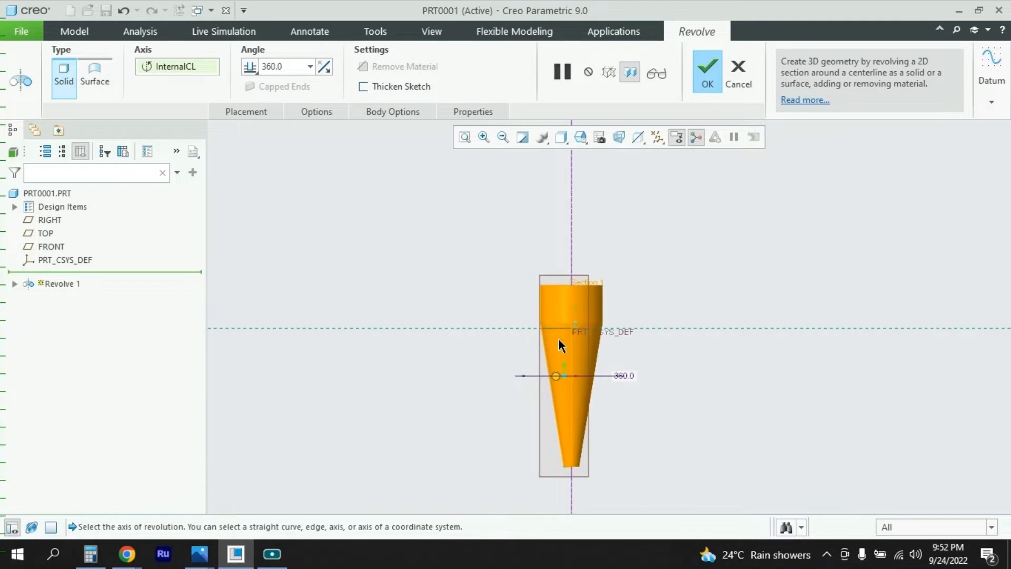
scroll(560, 345, "down", 3)
middle_click_drag(611, 299, 574, 300)
scroll(671, 300, "up", 4)
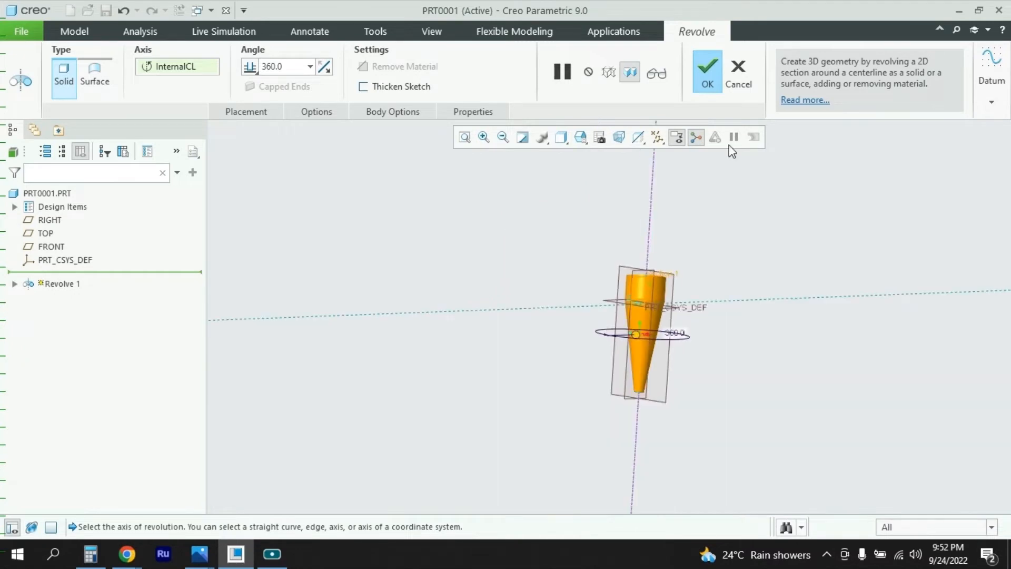
left_click(706, 69)
Step: Shell the revolved body with a thickness of 4, removing the small circular face at the cone's narrow end
scroll(656, 345, "down", 5)
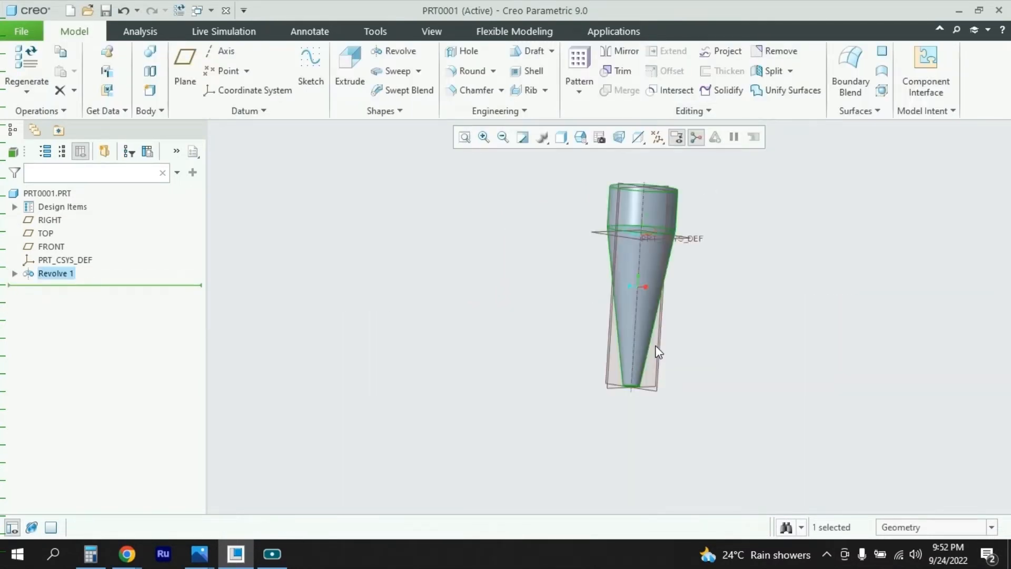
scroll(656, 344, "up", 3)
scroll(640, 346, "down", 2)
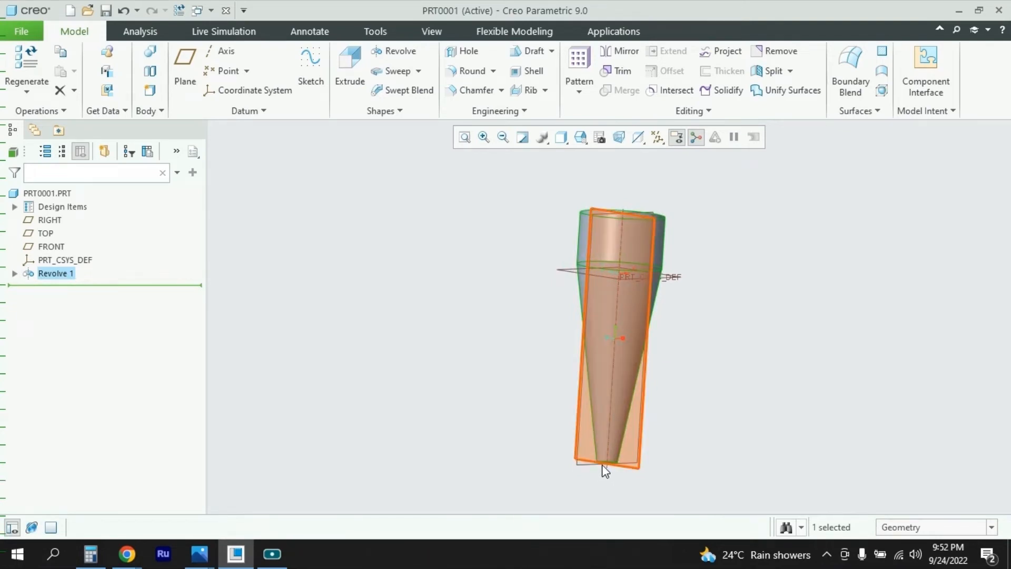
mouse_move(626, 194)
middle_mouse_down()
mouse_move(642, 250)
mouse_move(632, 228)
mouse_move(640, 196)
middle_mouse_up()
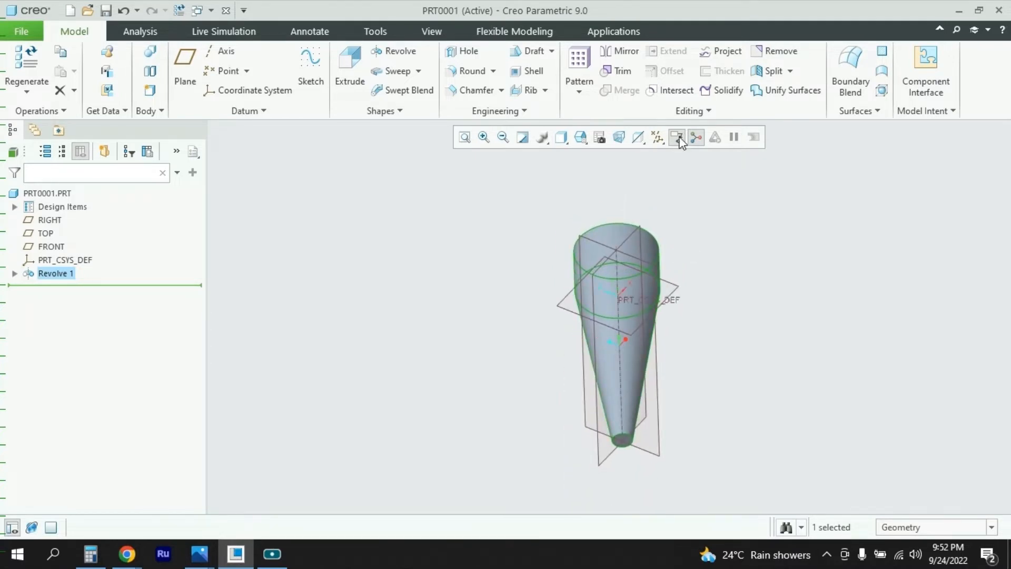
left_click(527, 71)
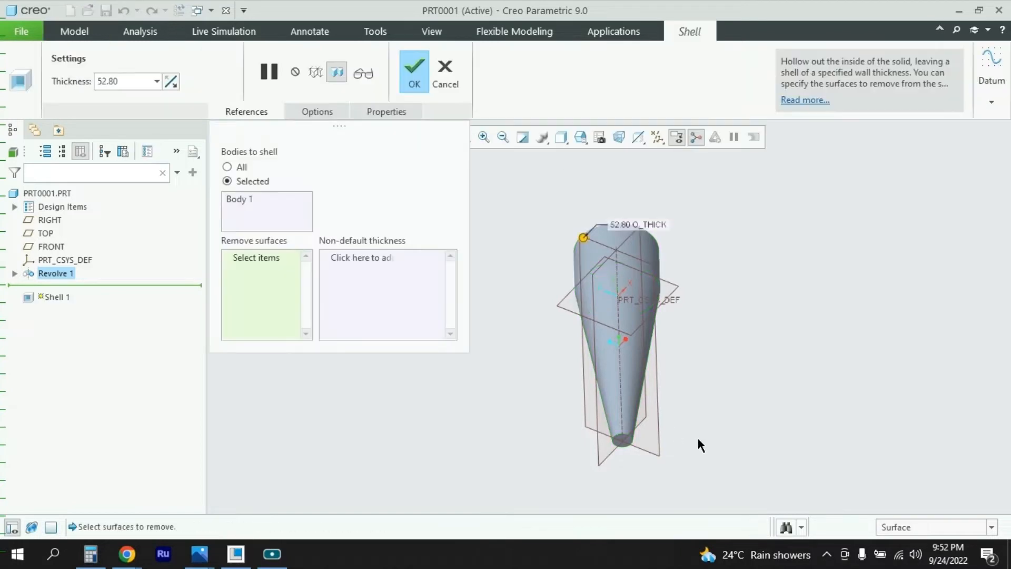
left_click(624, 440)
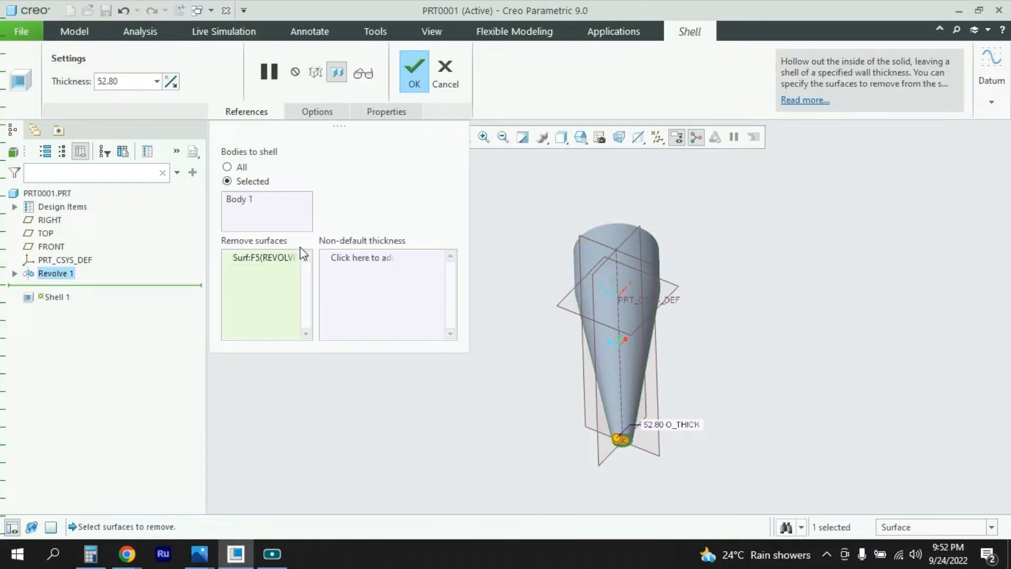
left_click(135, 79)
type("4")
key("Return")
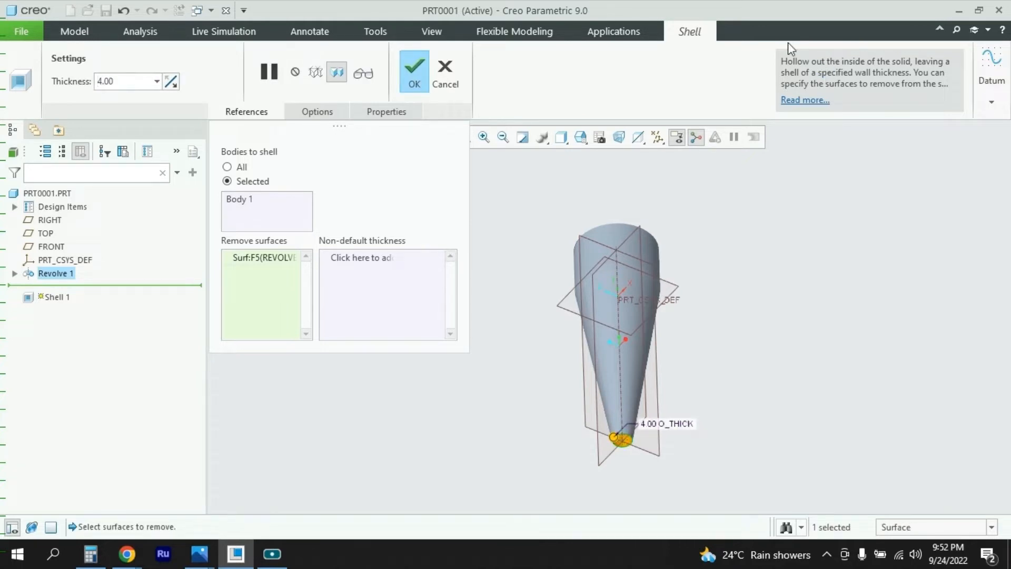
left_click(417, 71)
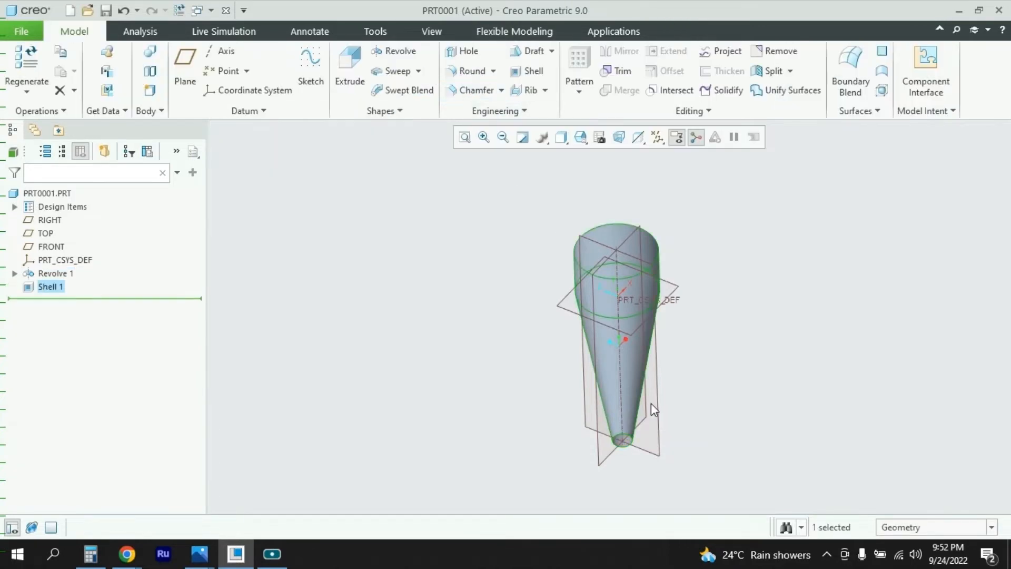
Step: Inspect the shelled body from several angles, check it against the Cyclone.PNG drawing in Photos, and return to Creo Parametric
middle_click_drag(650, 385, 743, 333)
scroll(624, 352, "down", 6)
scroll(656, 345, "up", 8)
scroll(655, 388, "up", 5)
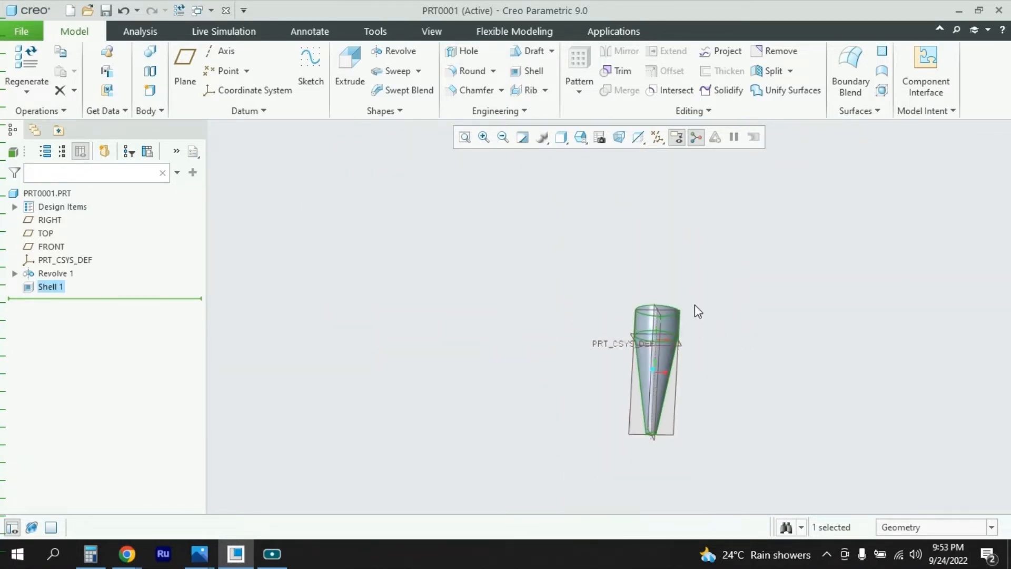
mouse_move(695, 305)
middle_mouse_down()
mouse_move(684, 316)
mouse_move(693, 319)
middle_mouse_up()
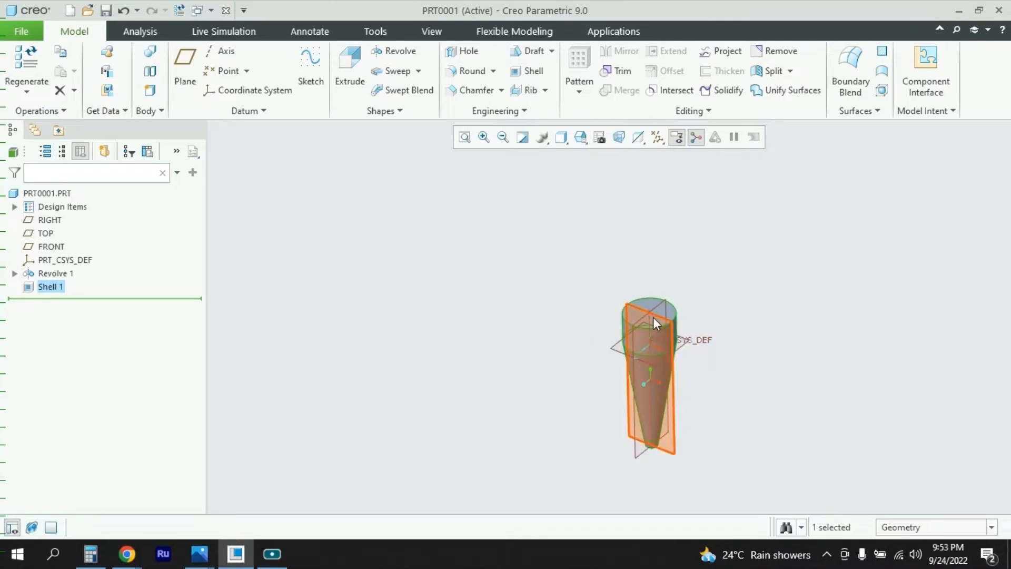
scroll(653, 321, "down", 4)
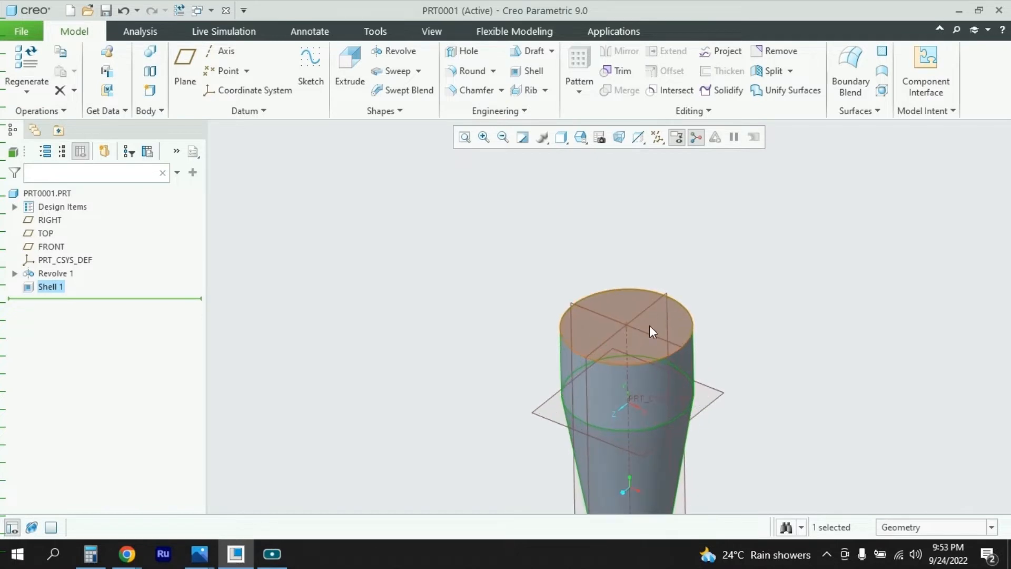
mouse_move(199, 553)
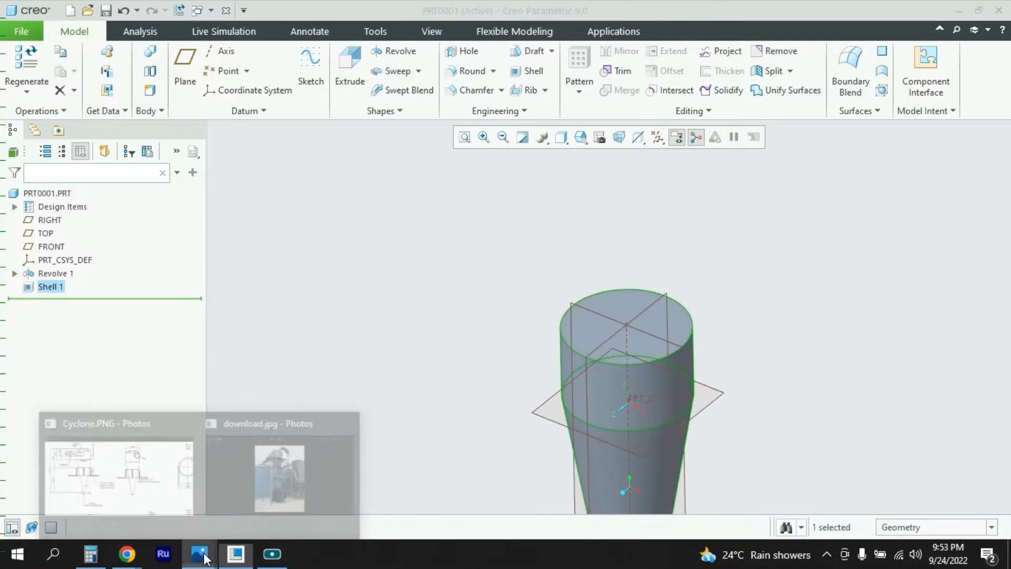
left_click(131, 482)
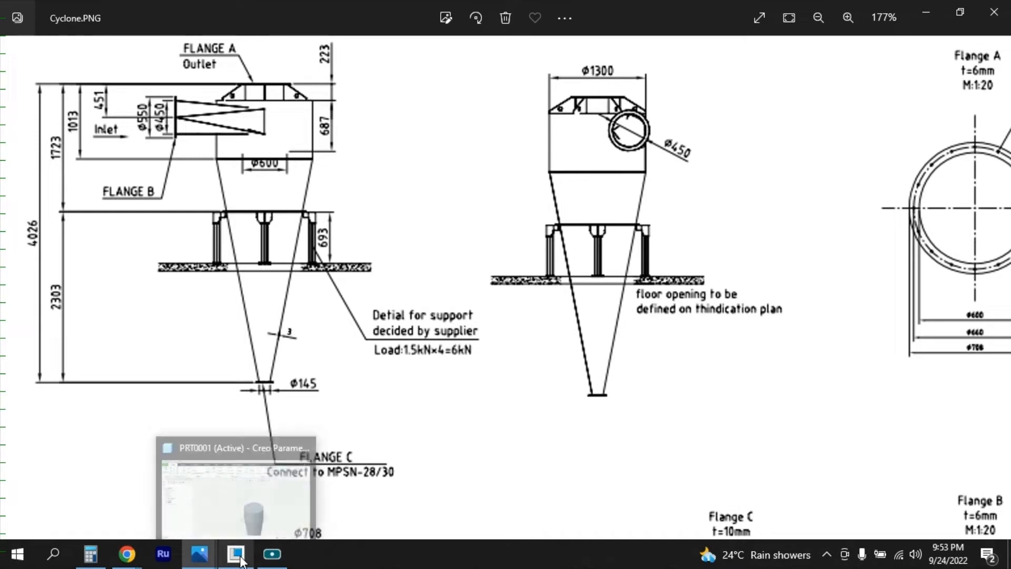
left_click(171, 496)
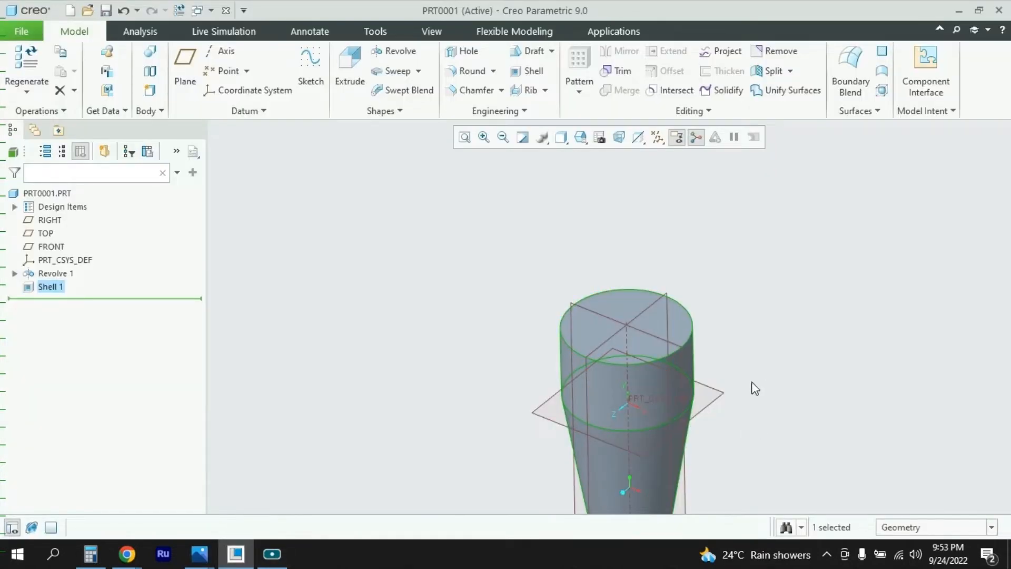
Step: Start an extrude on the TOP datum plane and sketch a circle about 457 in diameter centered on the origin
middle_click_drag(756, 388, 741, 348)
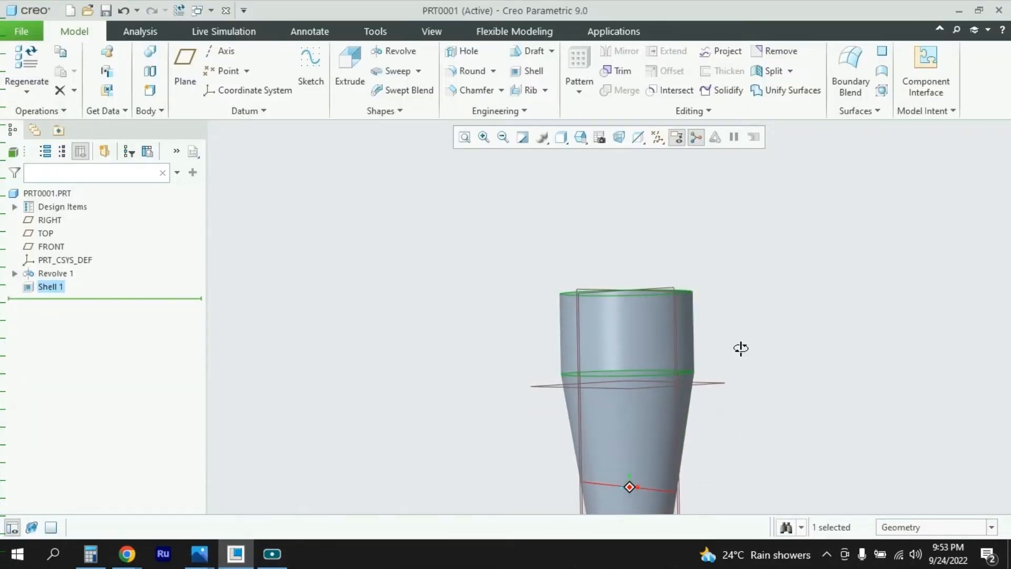
scroll(654, 390, "up", 4)
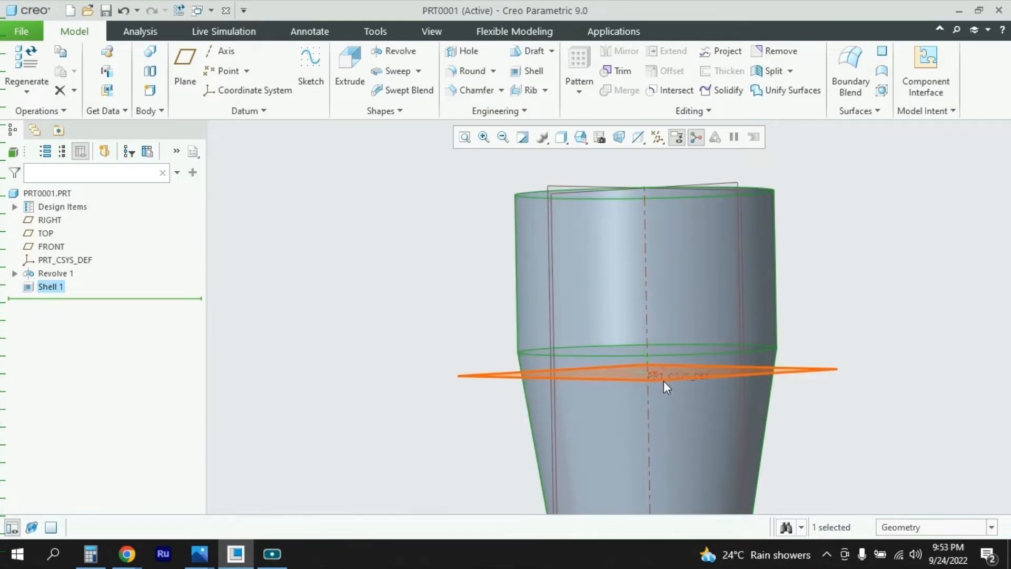
scroll(665, 369, "down", 3)
middle_click_drag(708, 299, 692, 323)
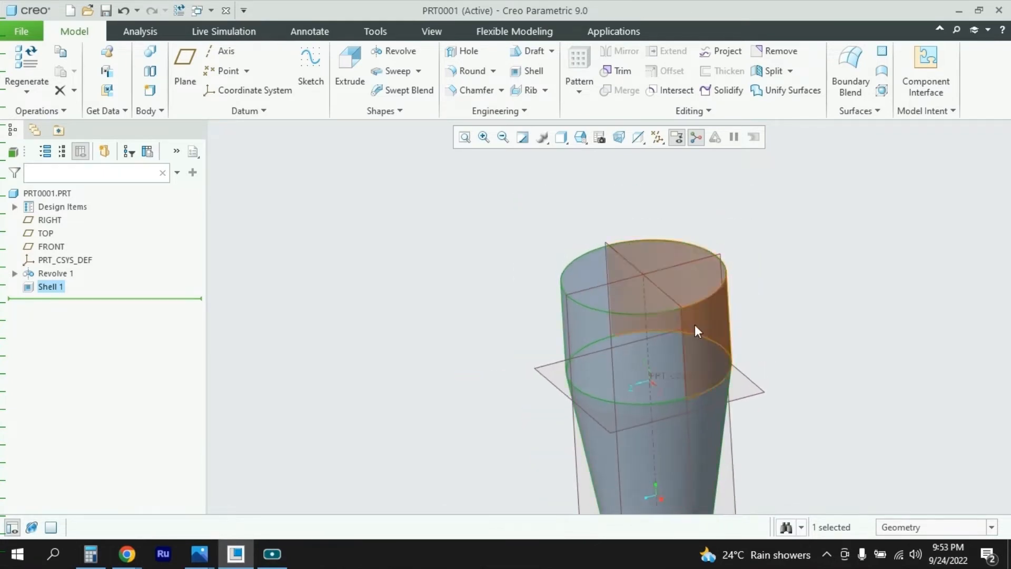
left_click(753, 394)
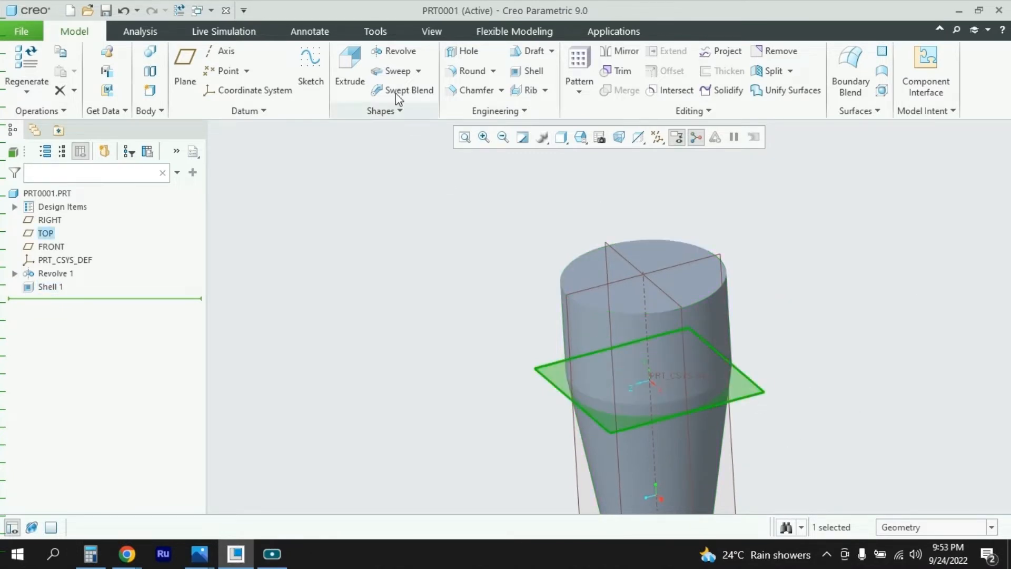
left_click(349, 72)
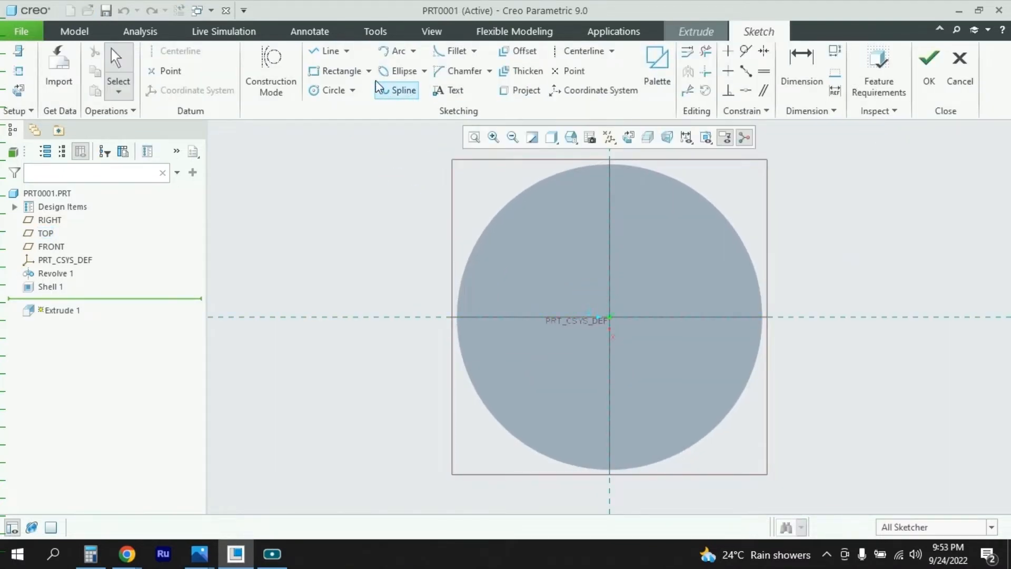
left_click(19, 73)
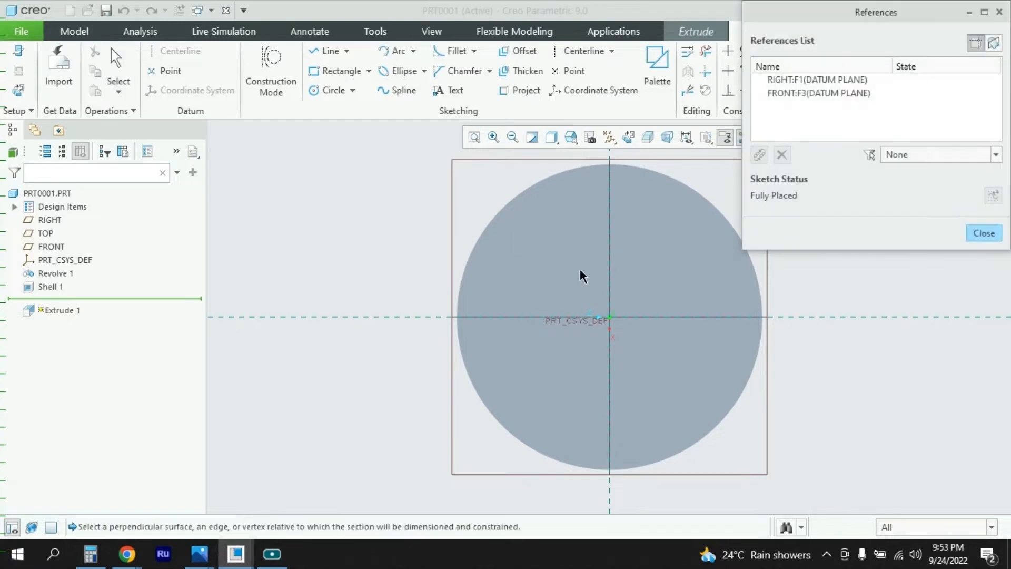
left_click(611, 237)
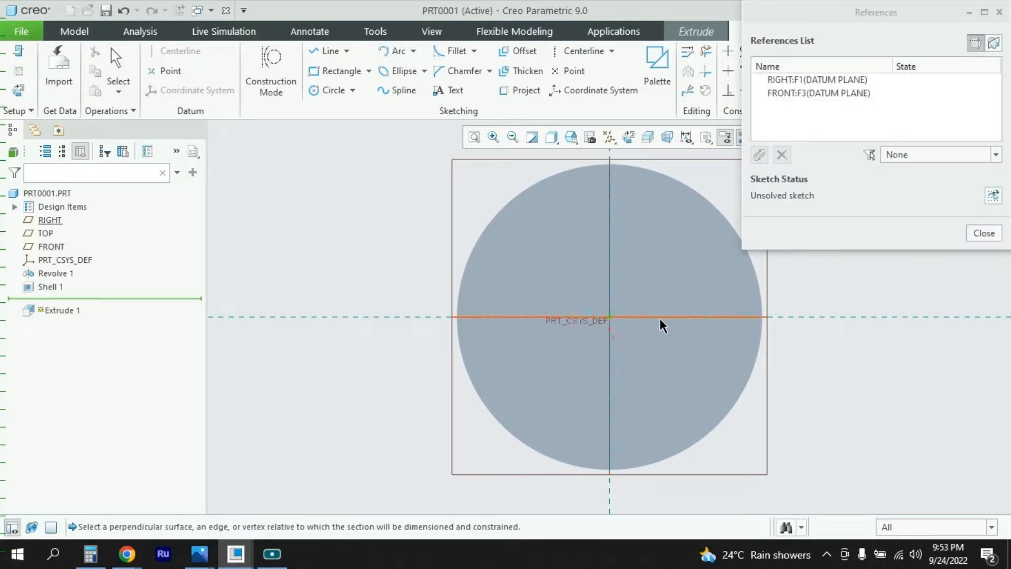
left_click(983, 234)
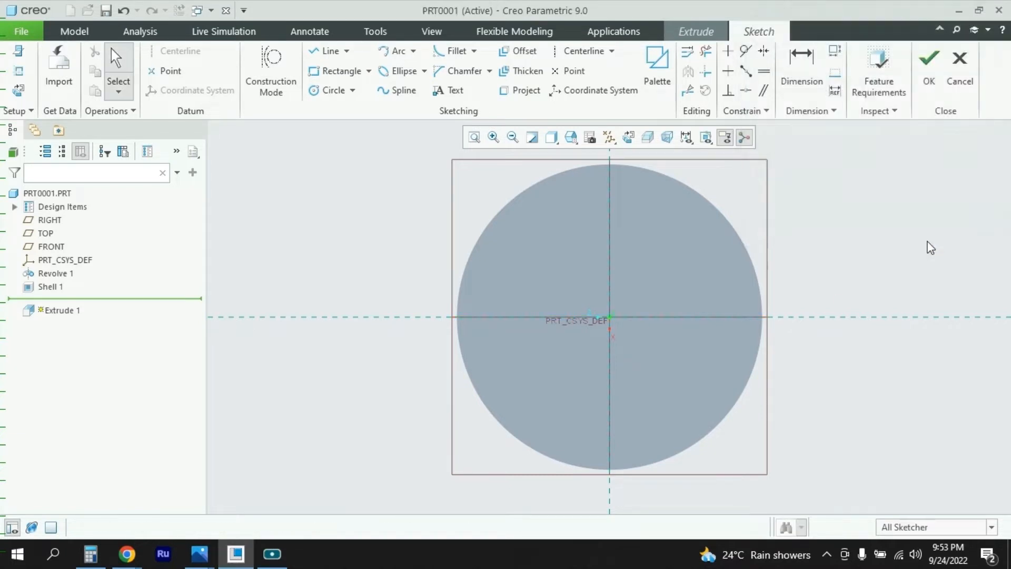
left_click(331, 90)
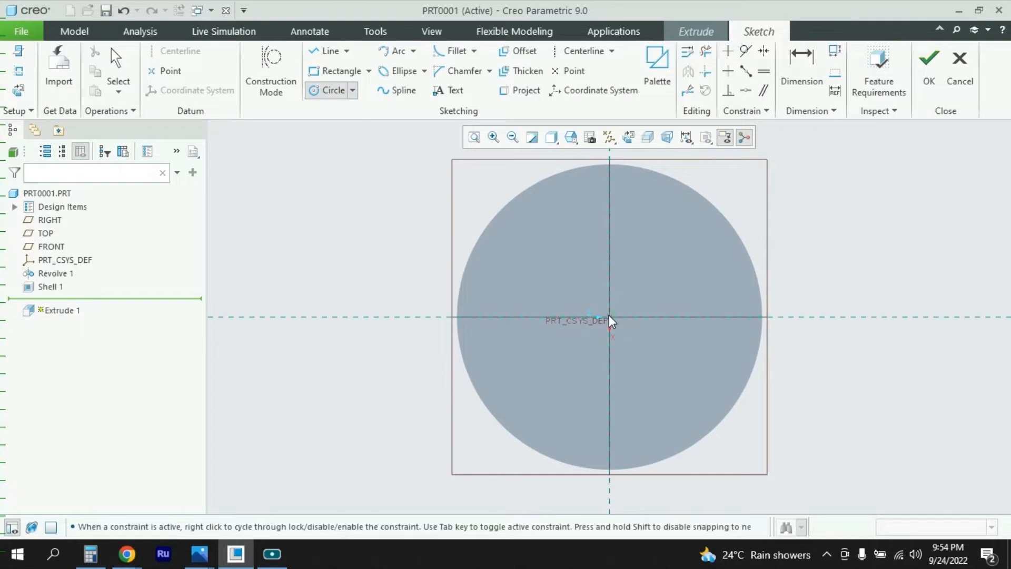
middle_click(678, 348)
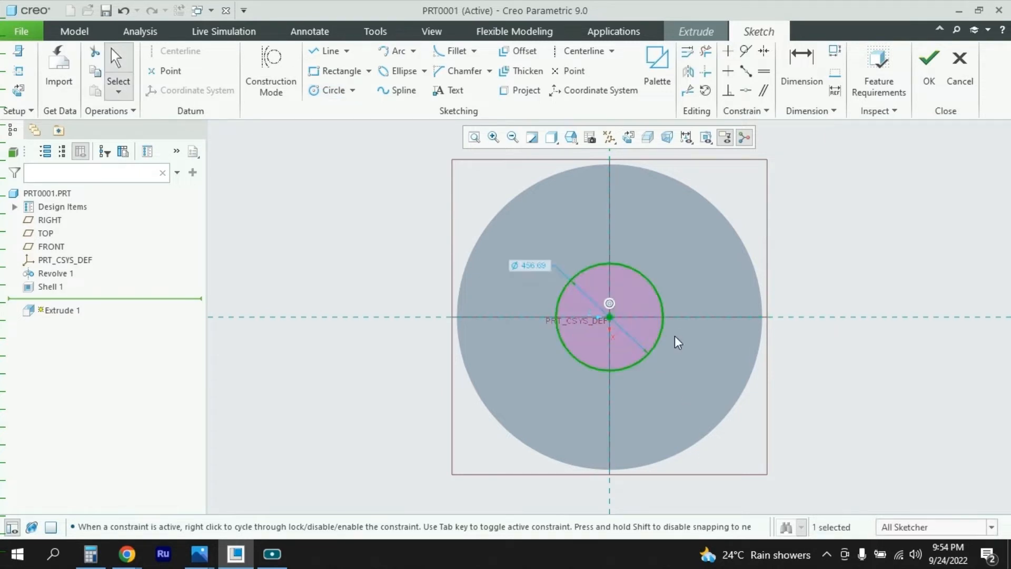
Step: Check the outlet opening and Flange A diameters in the Cyclone.PNG drawing in Photos, and return to Creo Parametric
key("alt+Tab")
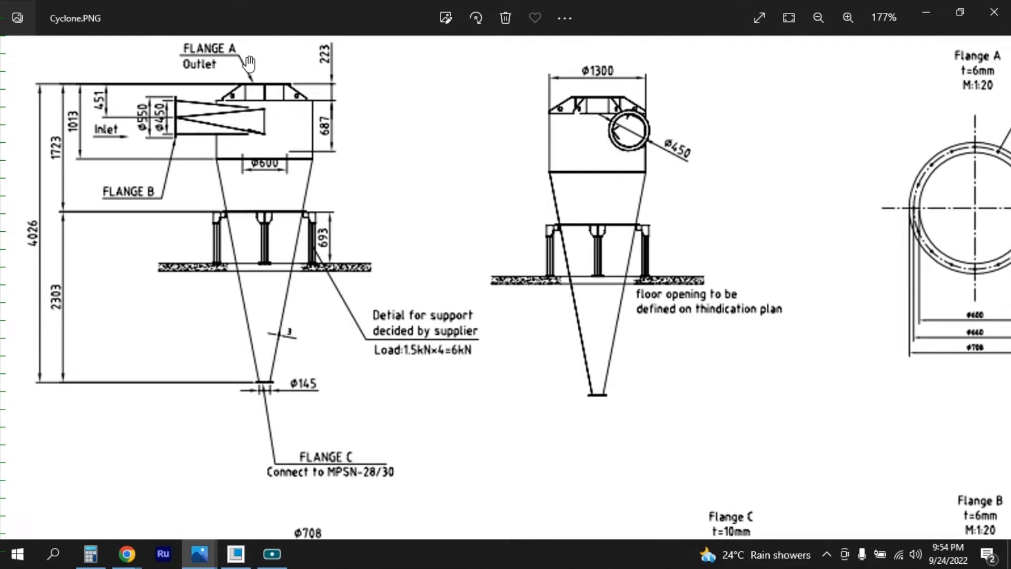
scroll(248, 63, "up", 2)
scroll(445, 331, "down", 4)
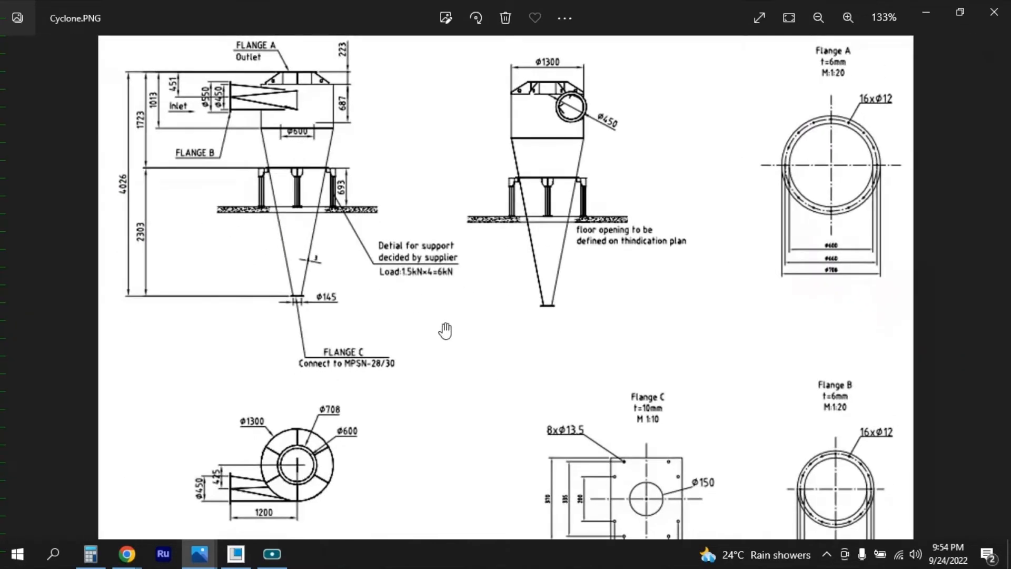
left_click_drag(421, 428, 386, 289)
left_click_drag(867, 250, 802, 333)
scroll(850, 122, "up", 1)
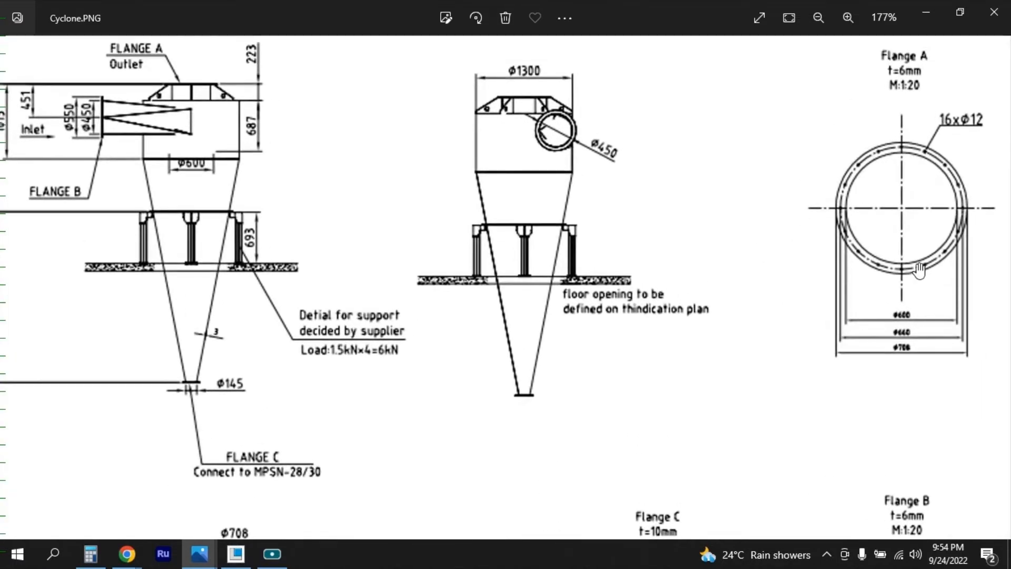
scroll(917, 323, "up", 2)
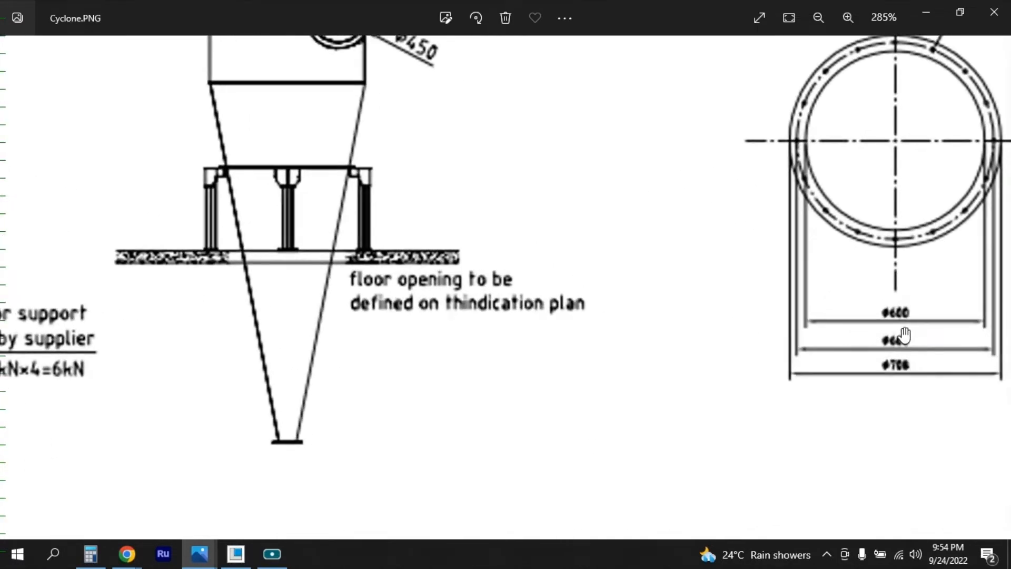
scroll(905, 335, "up", 1)
left_click_drag(989, 341, 901, 345)
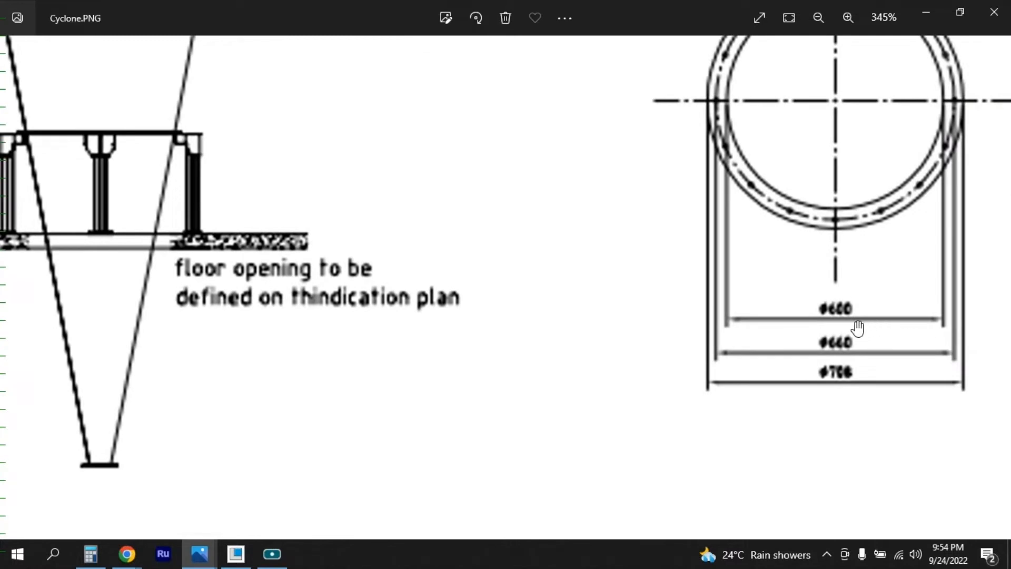
scroll(811, 352, "down", 2)
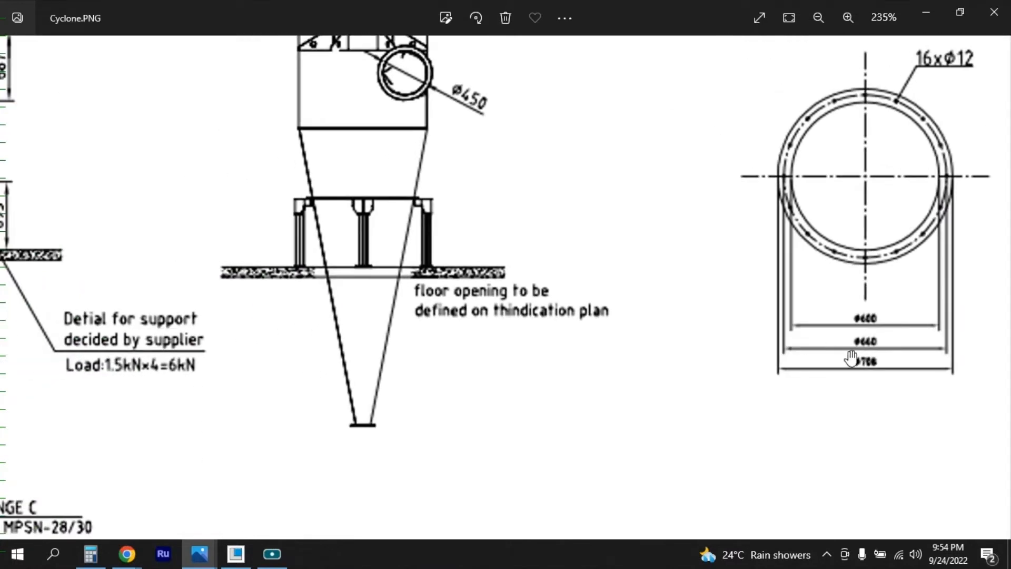
scroll(817, 349, "down", 3)
key("alt+Tab")
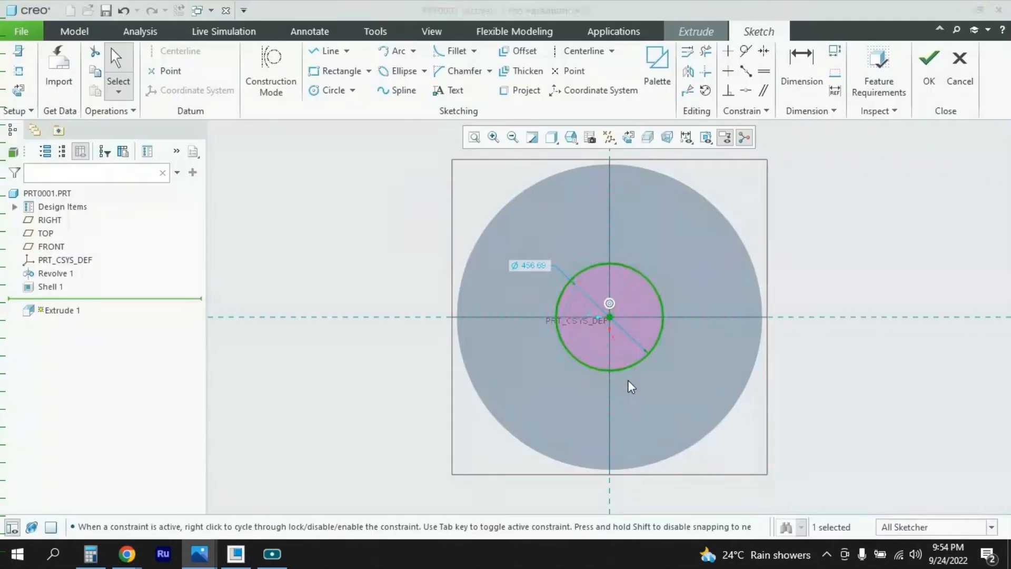
Step: Set the circle's diameter to 600 and finish the sketch
double_click(532, 269)
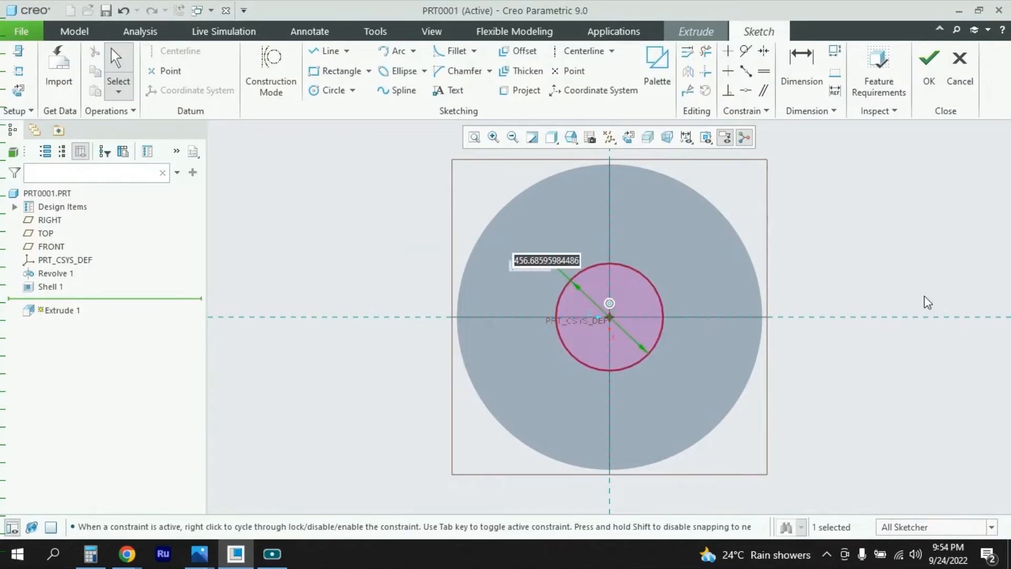
type("600")
key("Return")
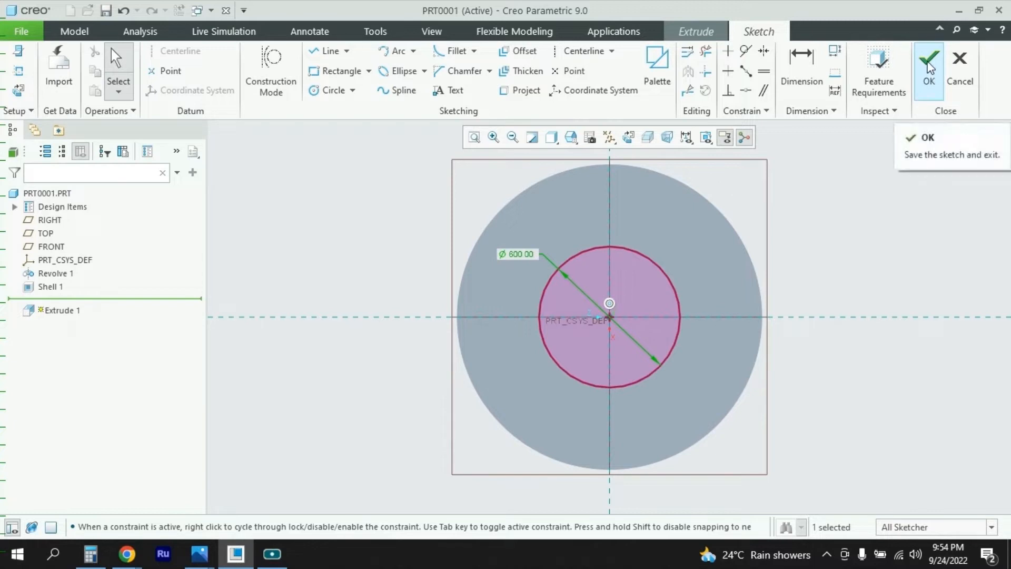
left_click(928, 68)
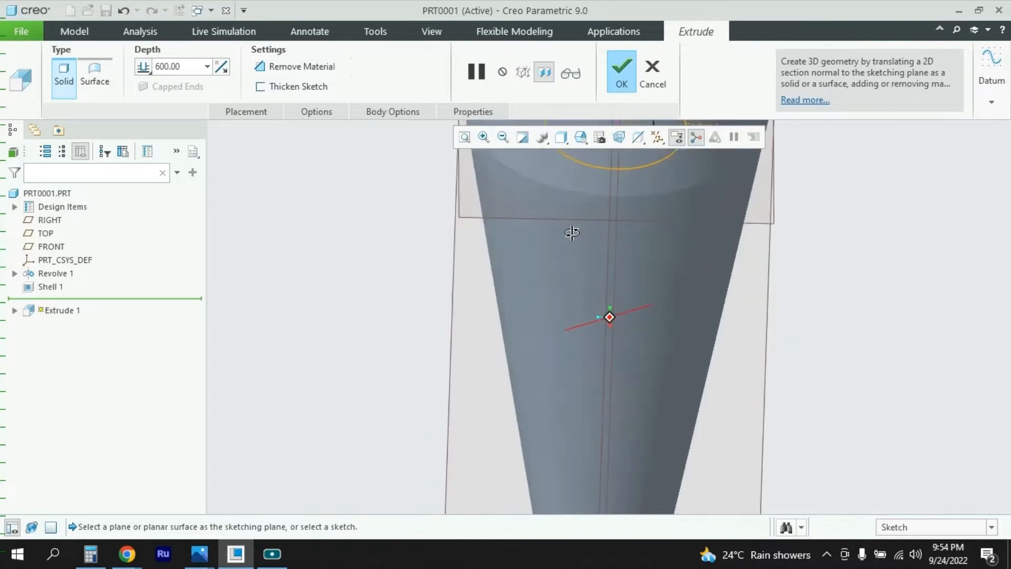
Step: Cut the circle upward through the body's flat top wall, using To Next depth with Remove Material, and complete the extrude
scroll(573, 258, "up", 3)
mouse_move(622, 196)
middle_mouse_down()
mouse_move(615, 205)
mouse_move(624, 170)
mouse_move(623, 178)
middle_mouse_up()
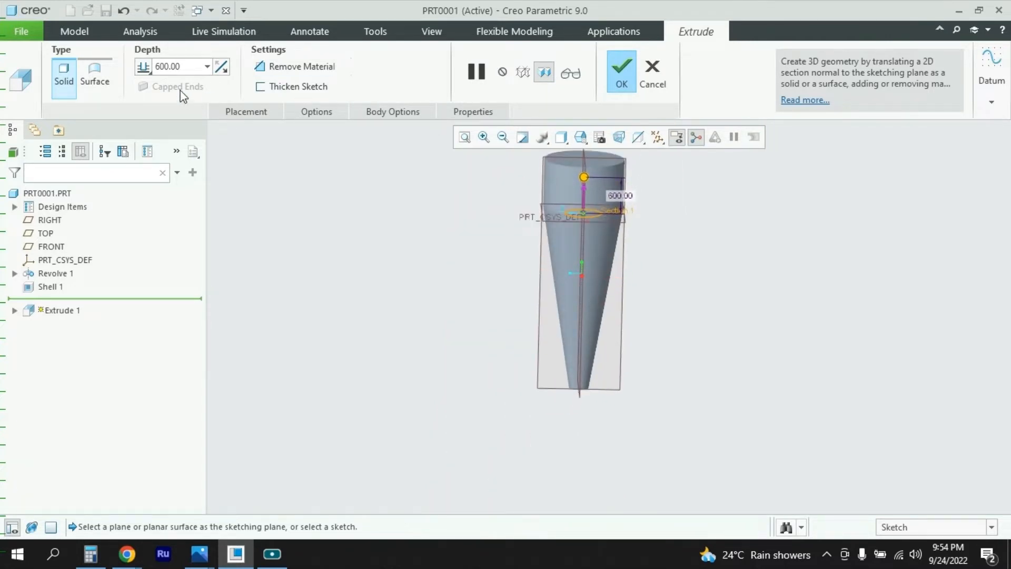
left_click(143, 67)
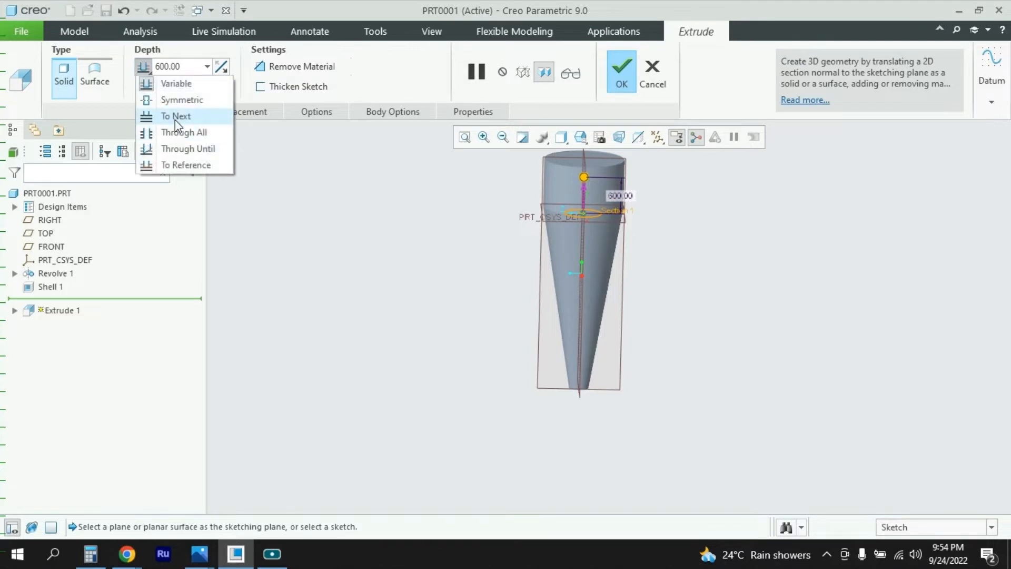
left_click(174, 116)
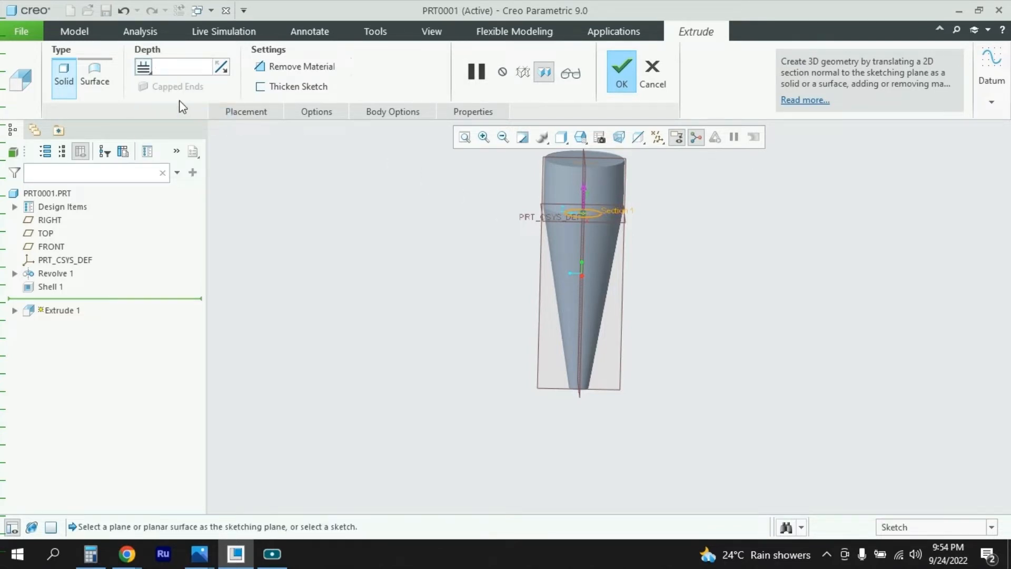
left_click(279, 67)
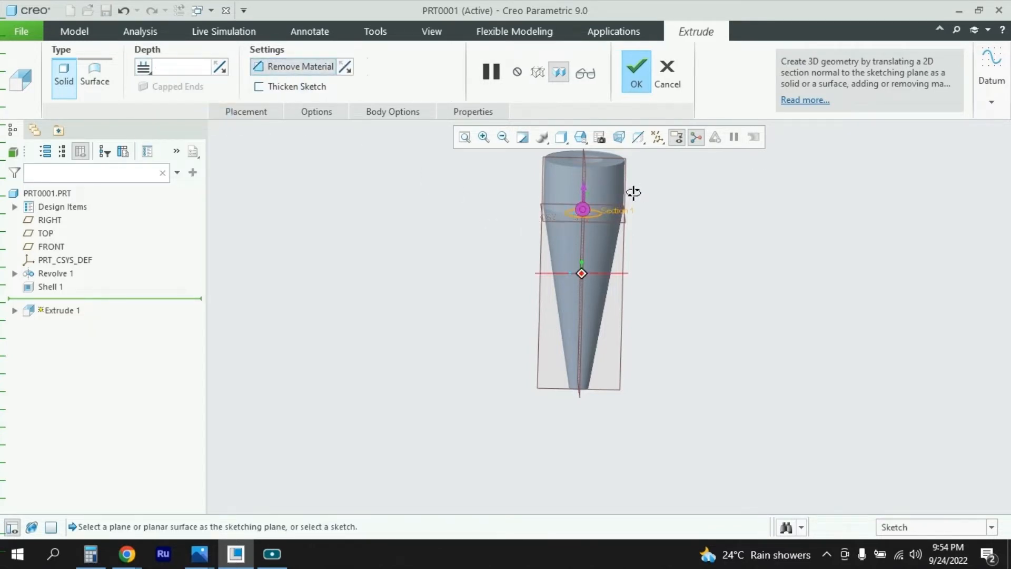
middle_click_drag(635, 191, 633, 246)
left_click(638, 71)
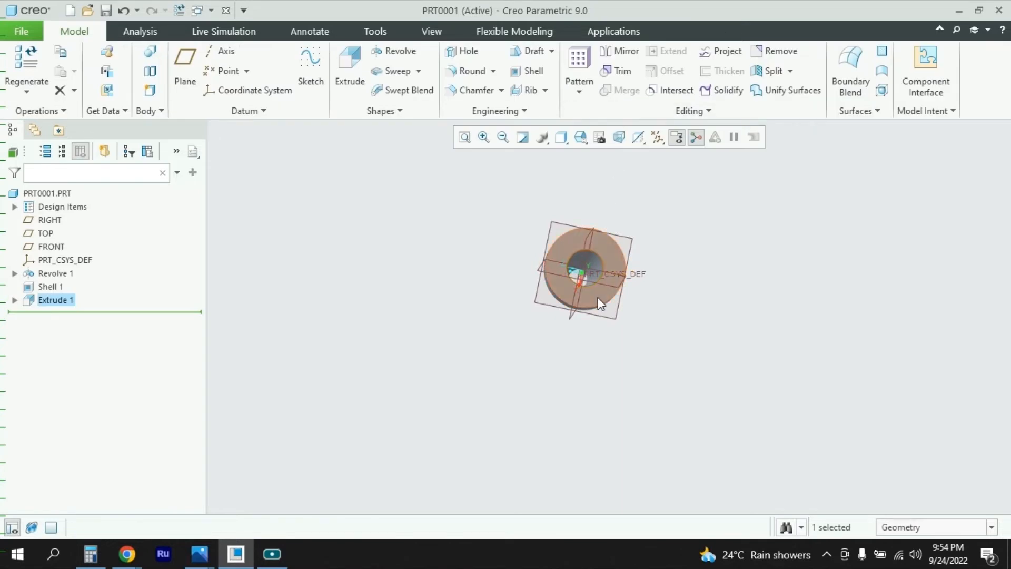
Step: Inspect the circular outlet opening in the body's top face from several angles and distances
scroll(600, 268, "down", 5)
middle_click_drag(600, 268, 598, 237)
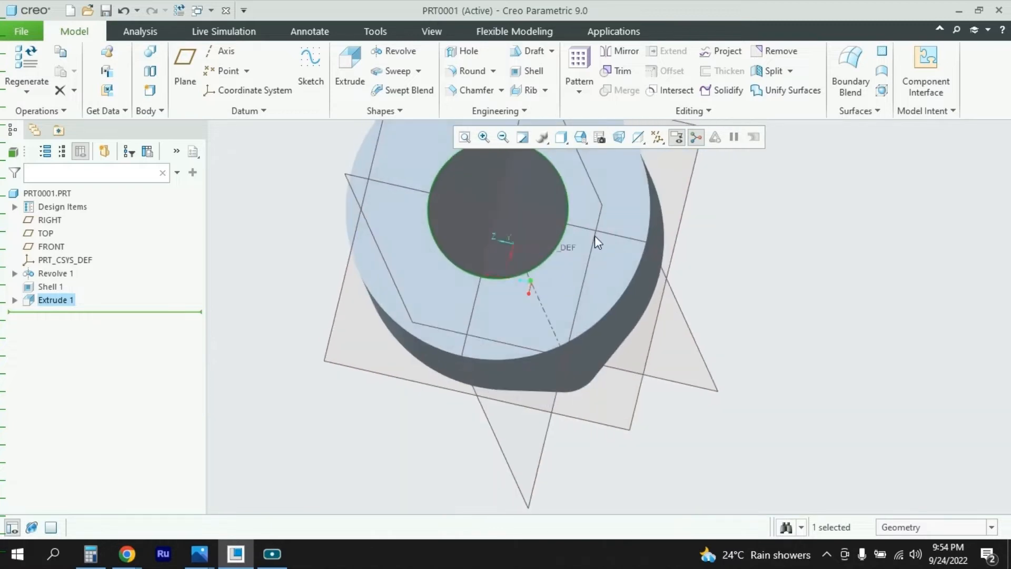
scroll(595, 243, "up", 4)
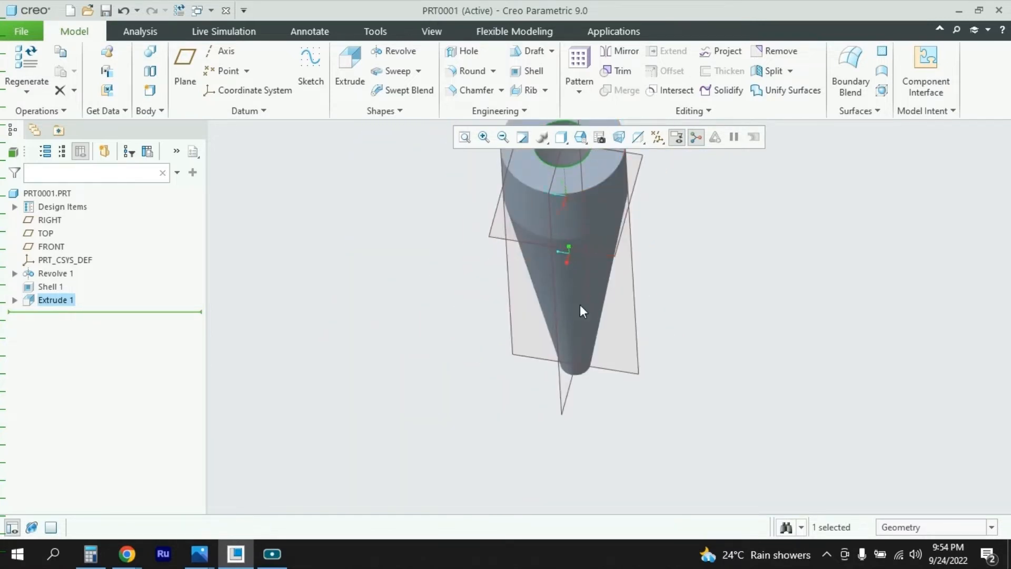
scroll(566, 373, "up", 2)
scroll(574, 268, "down", 1)
scroll(574, 269, "down", 3)
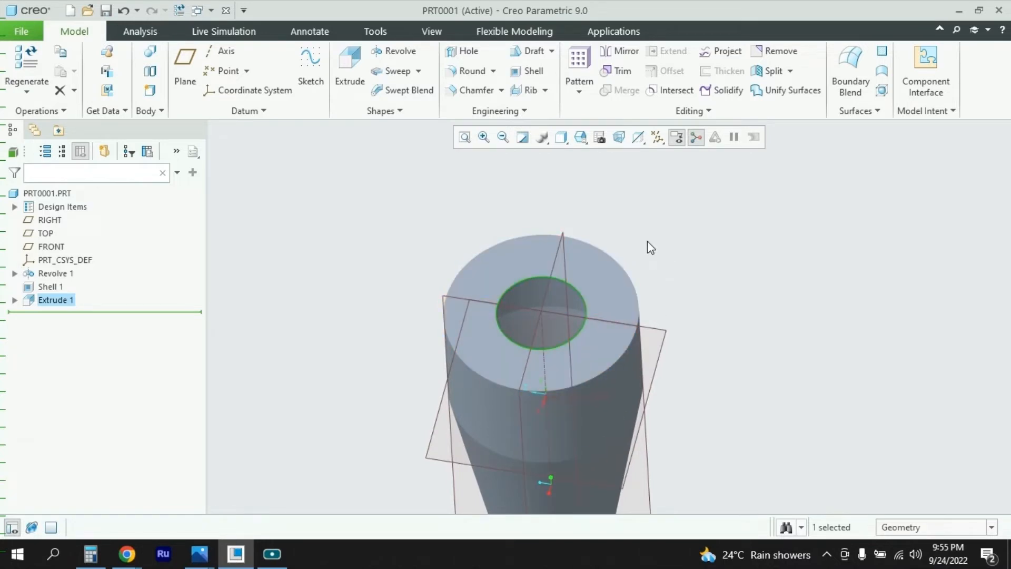
Step: In a new sketch on the RIGHT datum plane, dimension the vertical distance from the horizontal reference to the body's top edge
middle_click_drag(663, 283, 690, 219)
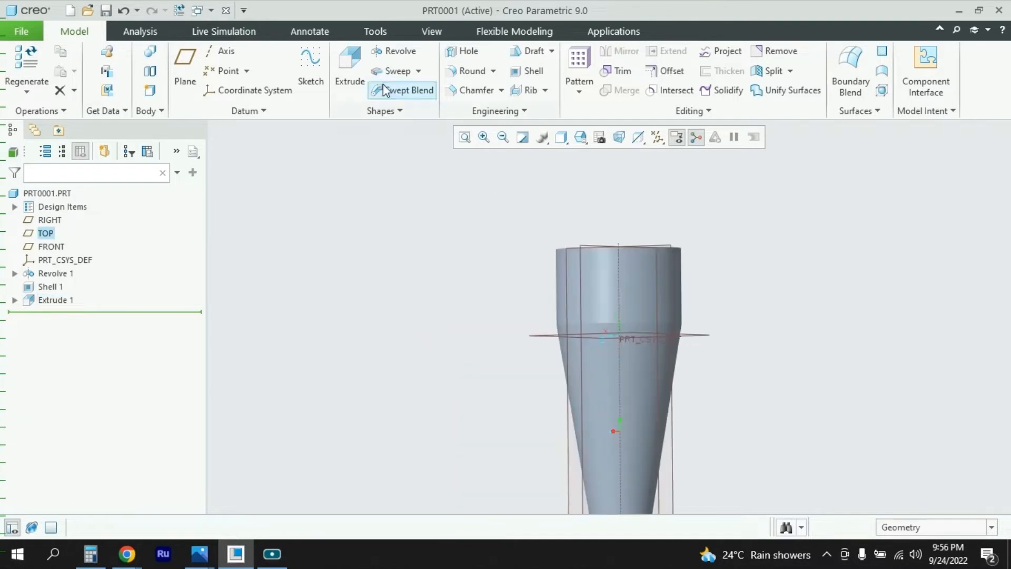
left_click(314, 67)
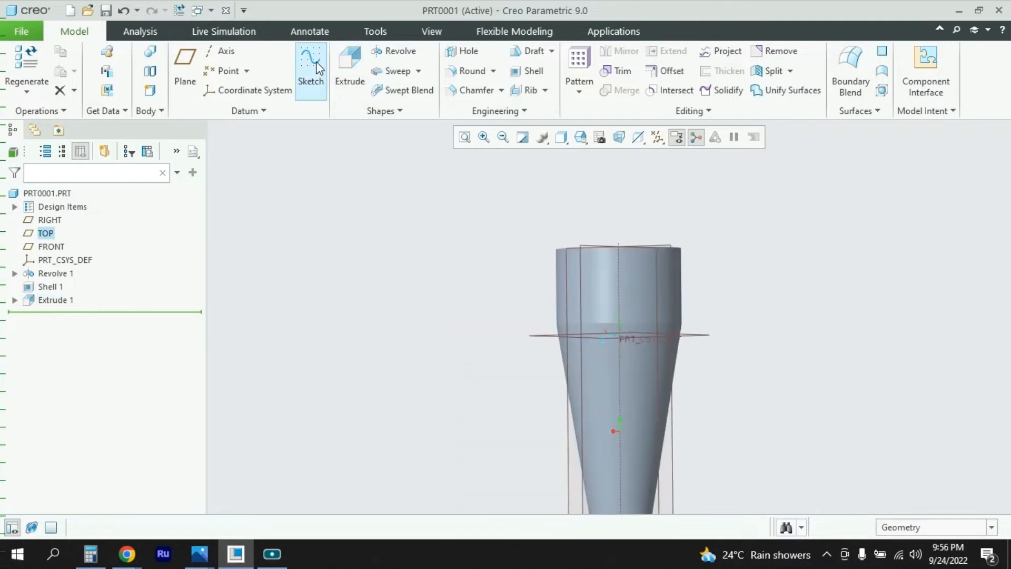
left_click(669, 252)
left_click(933, 342)
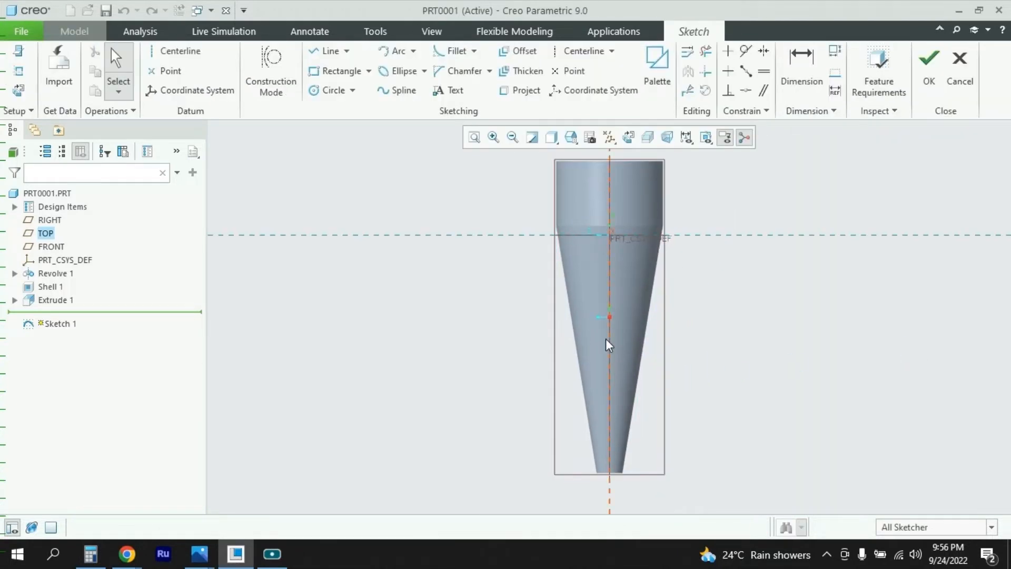
scroll(607, 343, "up", 3)
scroll(651, 276, "down", 6)
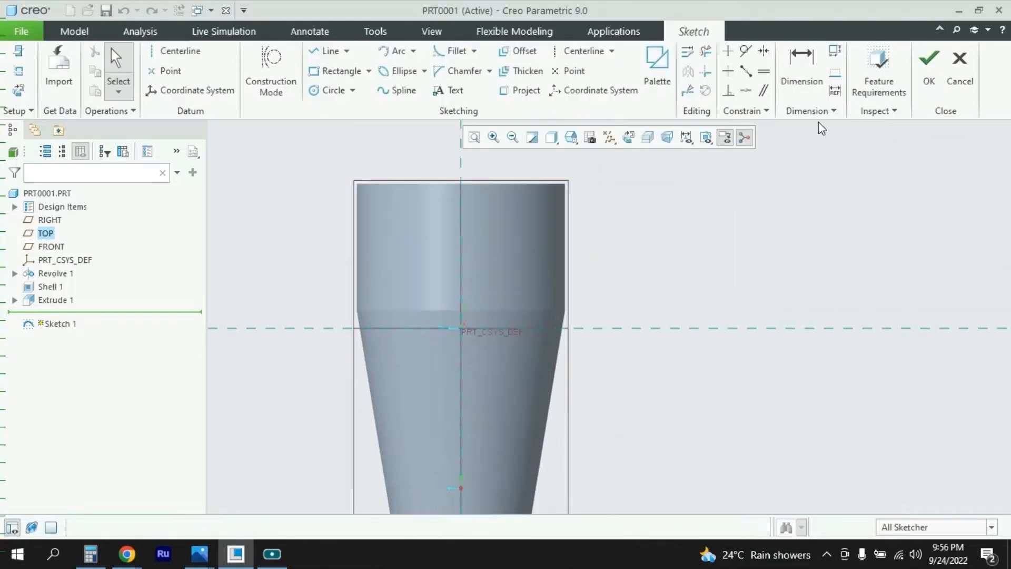
left_click(802, 65)
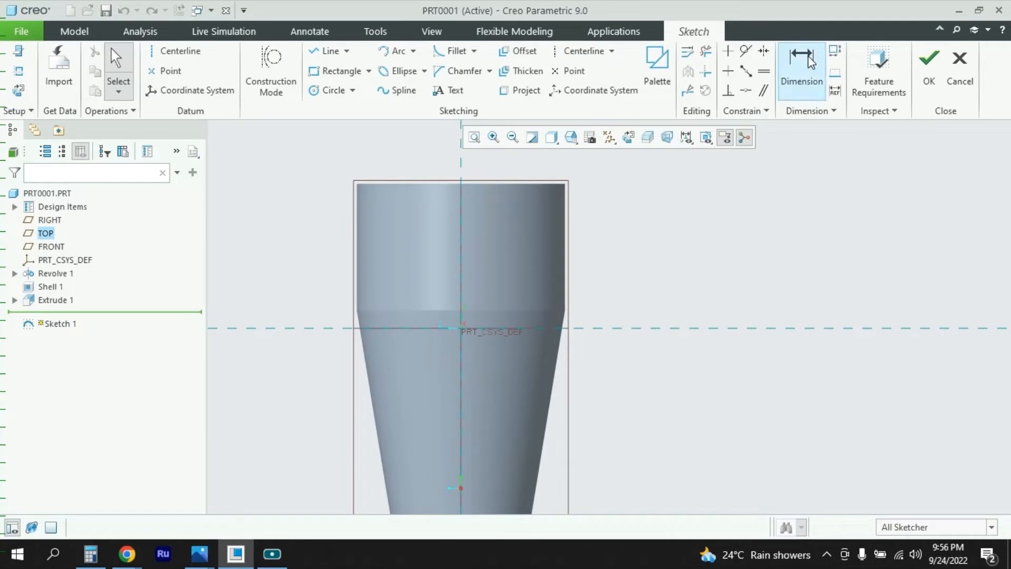
left_click(565, 186)
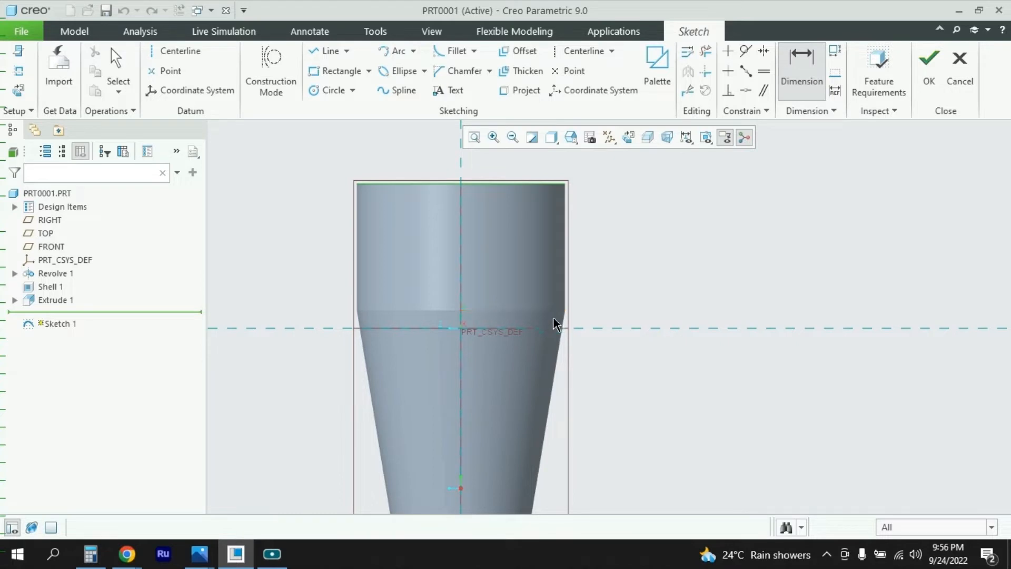
left_click(581, 329)
middle_click(631, 266)
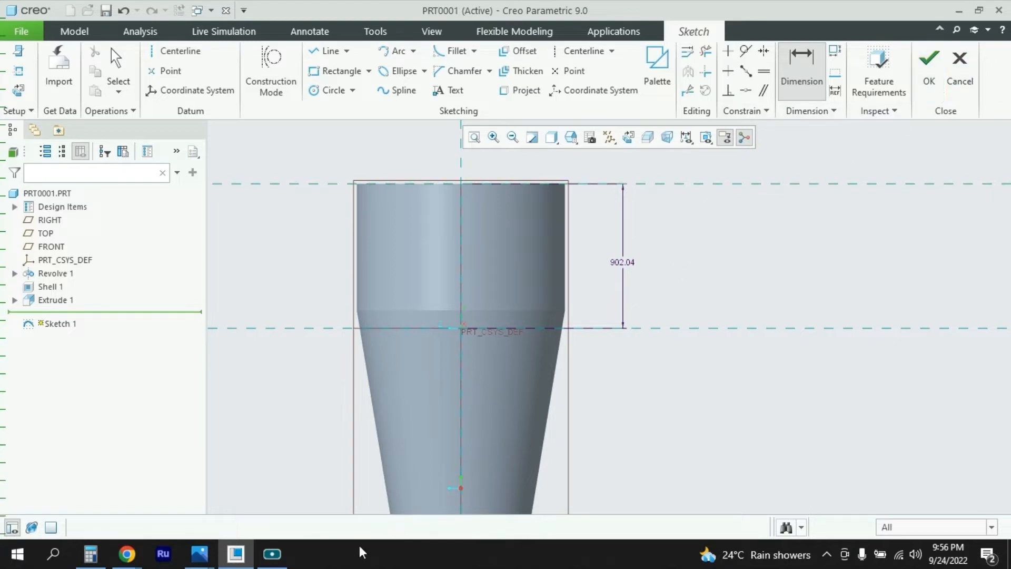
Step: Record the height value 902.04 in the calculator and quit the current sketch without saving it
left_click(90, 554)
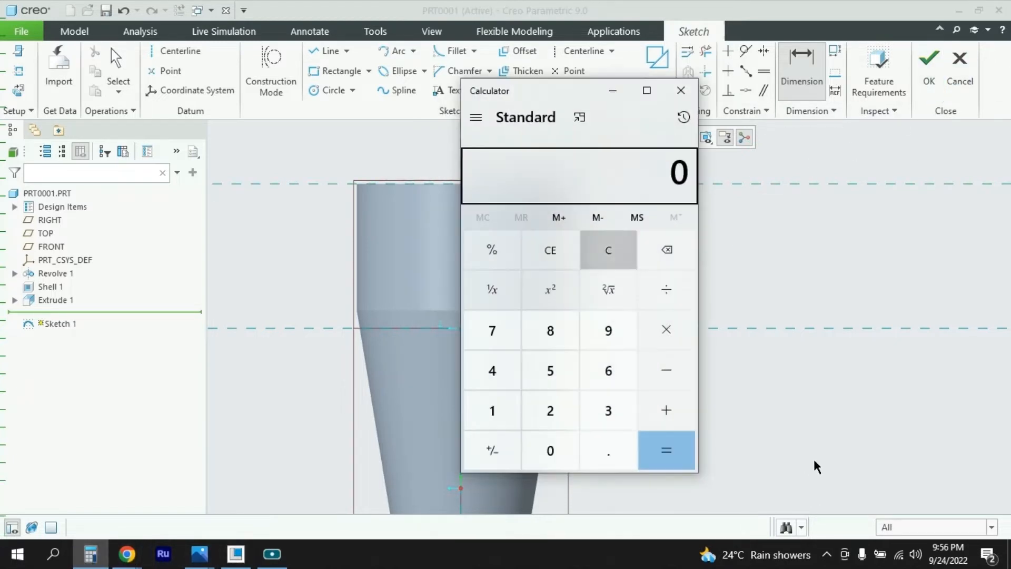
left_click_drag(568, 88, 787, 123)
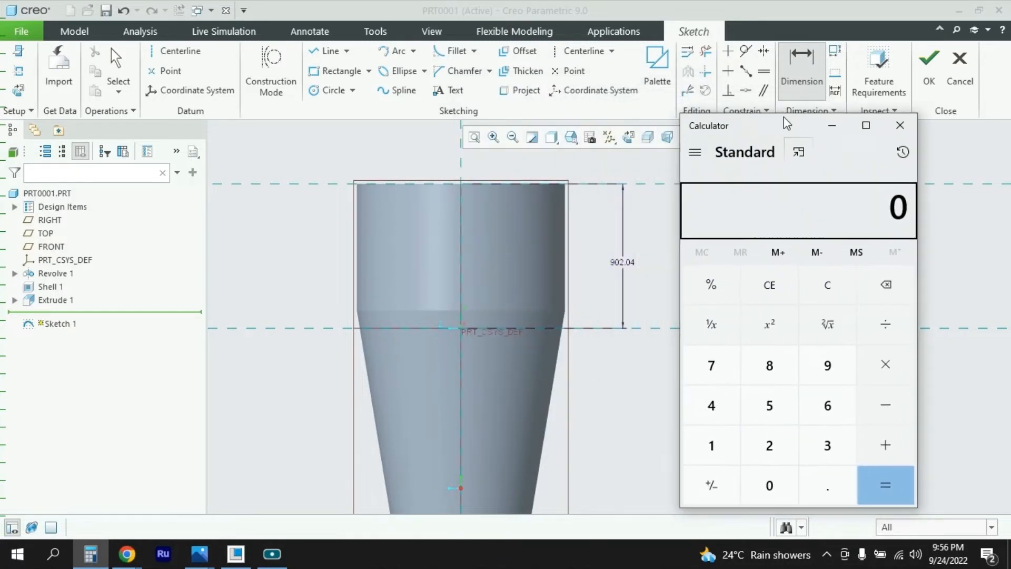
type("902.04")
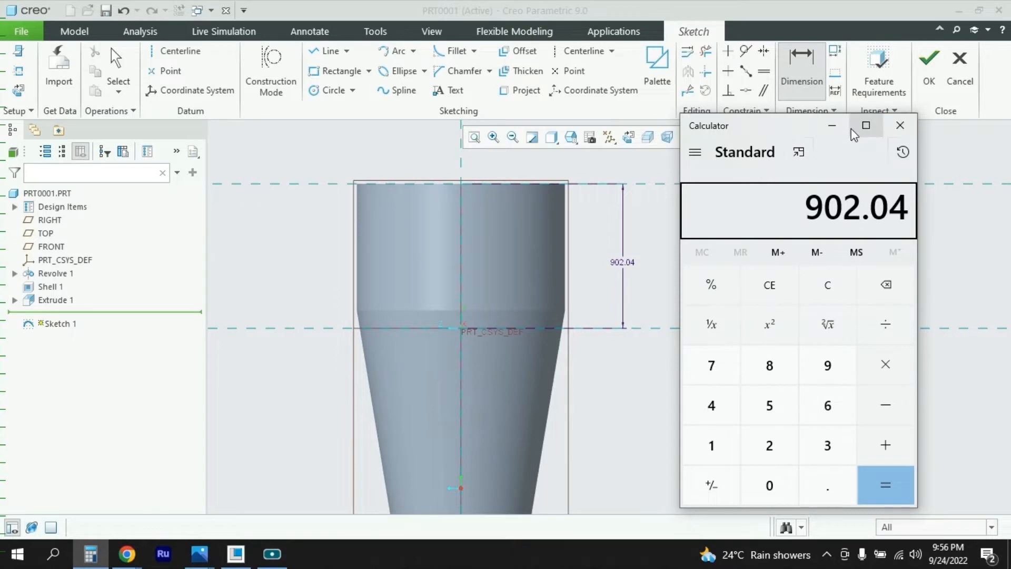
left_click(832, 126)
left_click(960, 71)
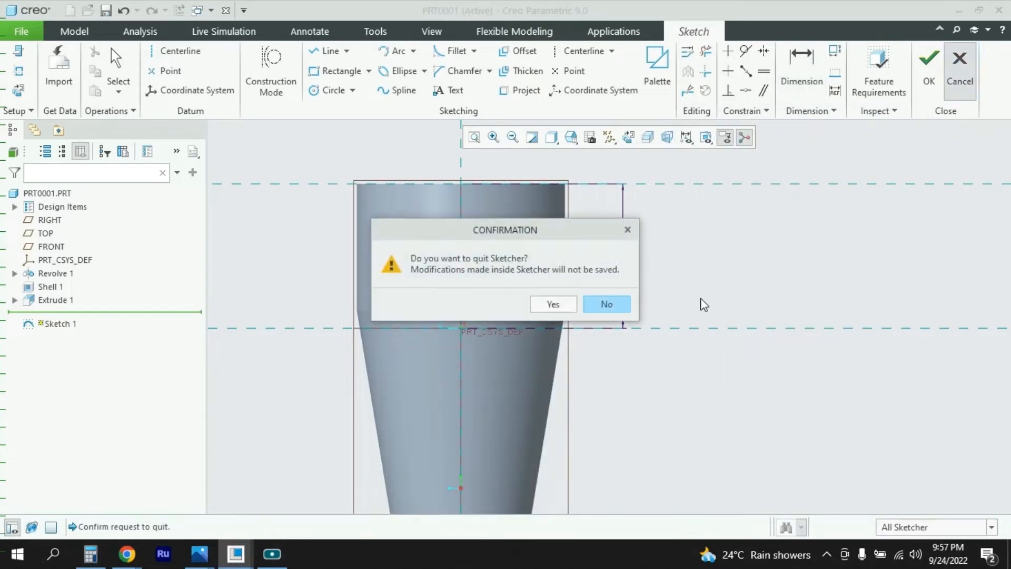
left_click(557, 307)
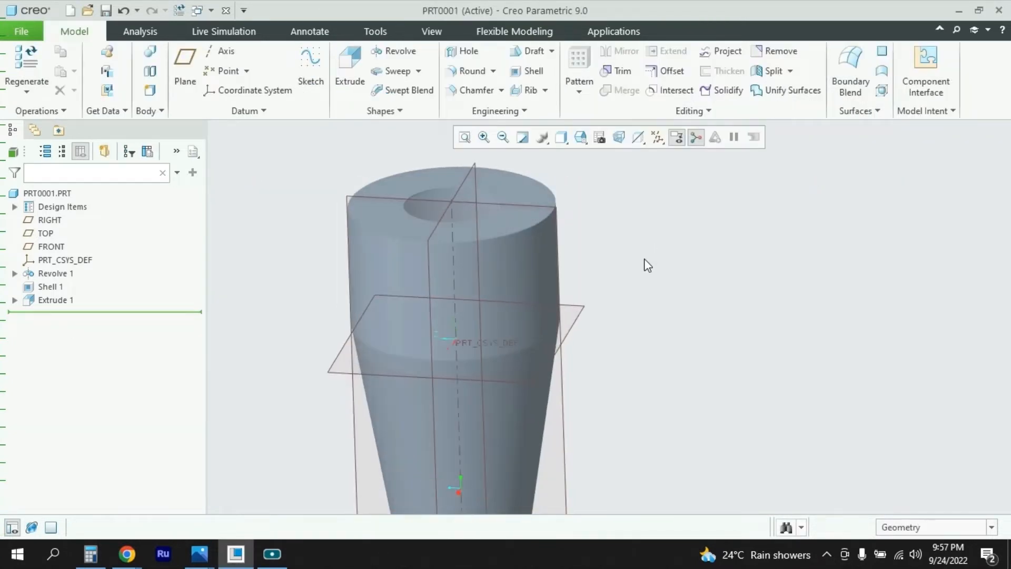
Step: Create a datum plane offset 902.04 upward from the TOP datum plane
scroll(689, 328, "up", 2)
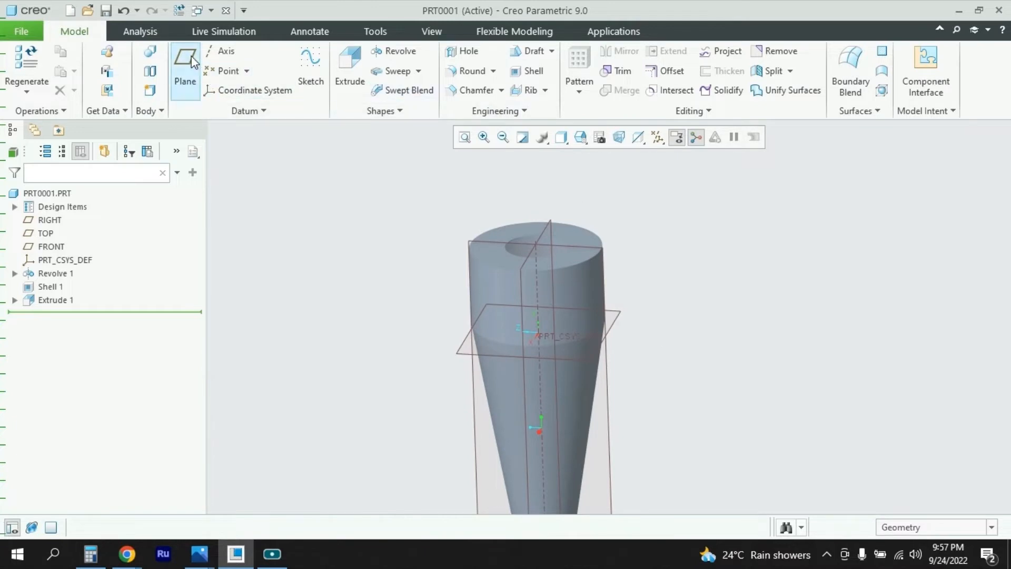
left_click(185, 68)
left_click(614, 318)
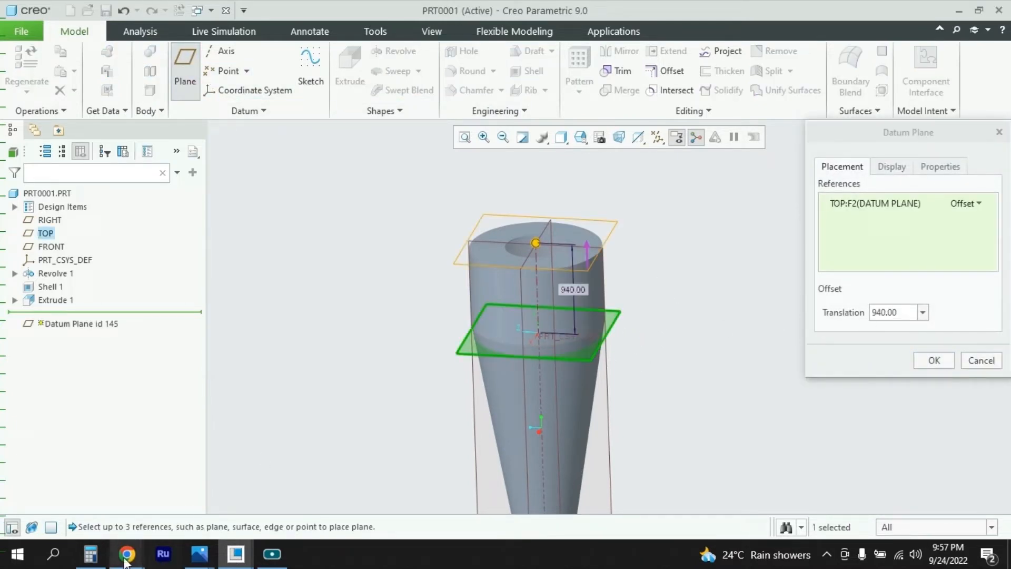
left_click(99, 562)
left_click(99, 561)
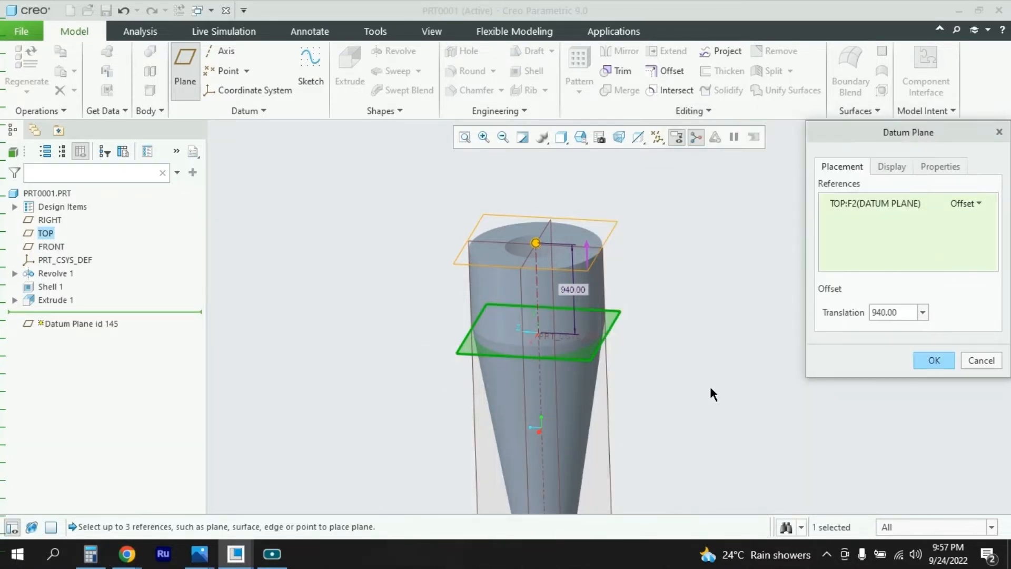
left_click_drag(907, 312, 860, 313)
type("9")
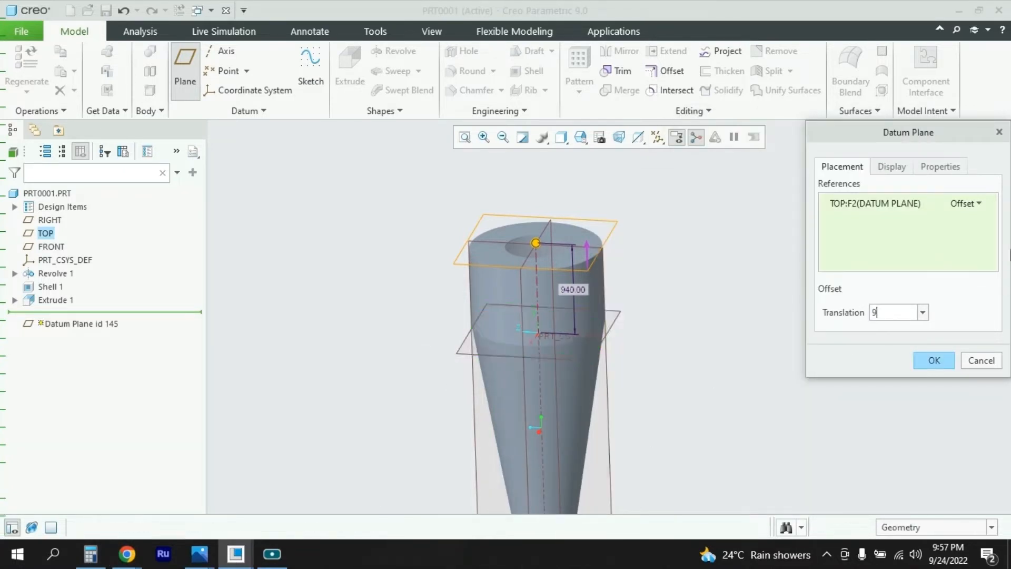
type("02.04")
key("Return")
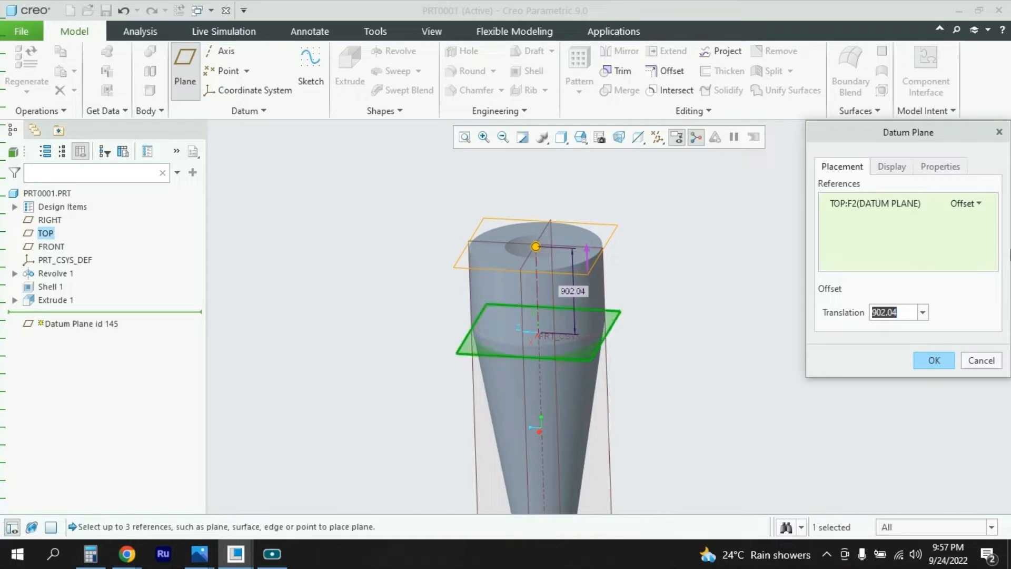
left_click(935, 360)
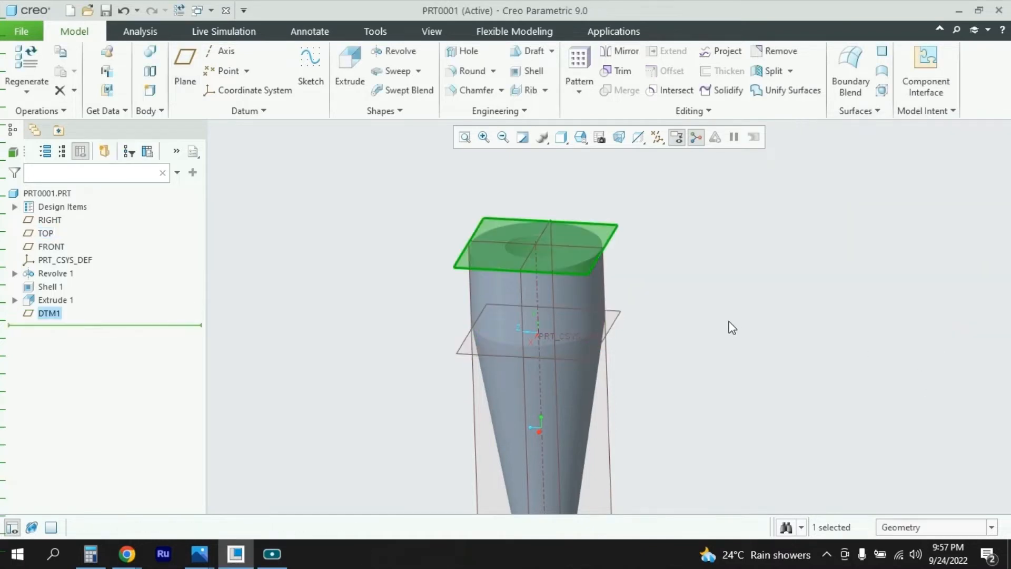
Step: Start an extrude on the new datum plane and sketch a circle about 1145 in diameter centred on the origin
middle_click_drag(729, 325, 685, 291)
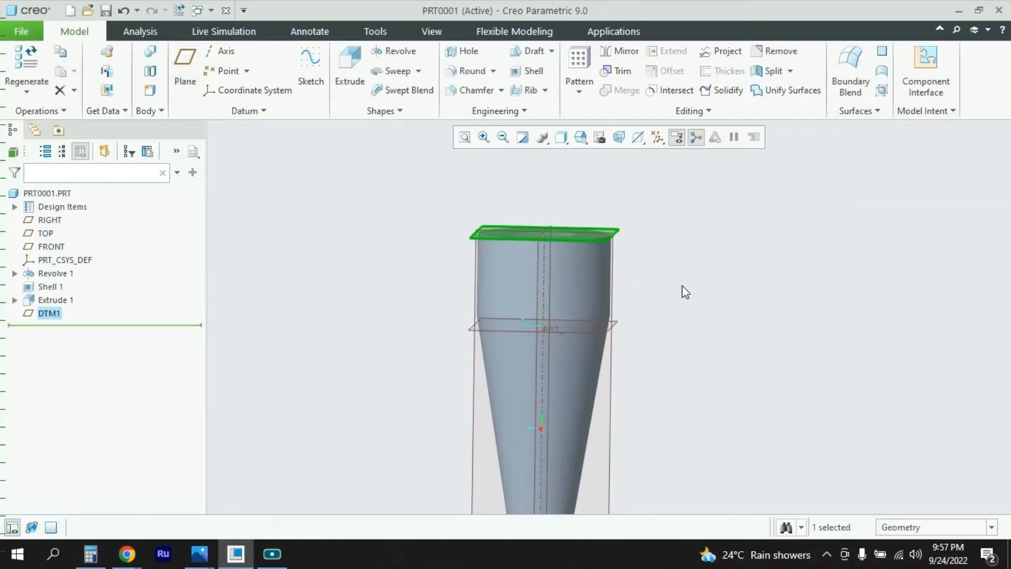
scroll(606, 242, "up", 5)
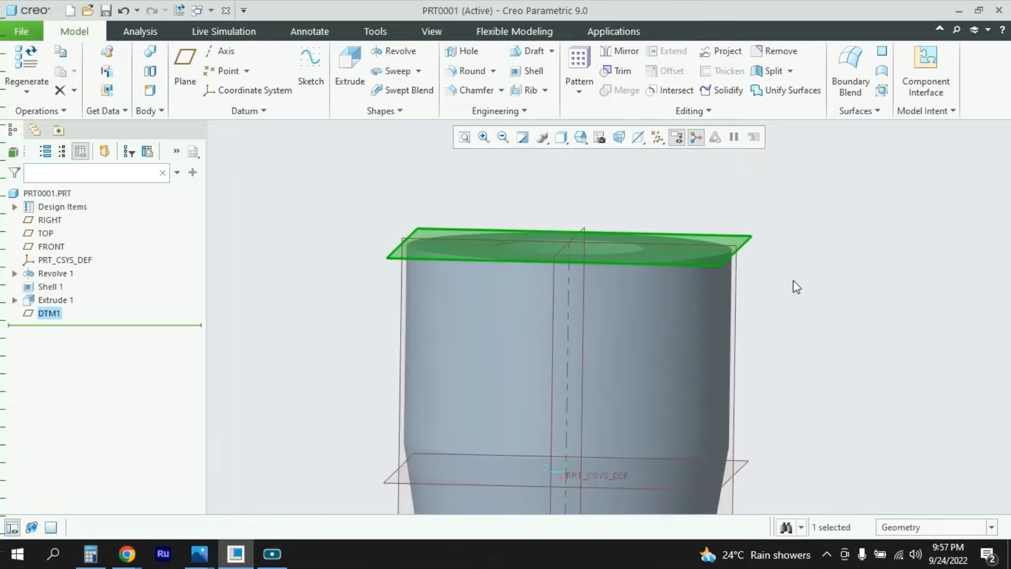
scroll(542, 295, "down", 4)
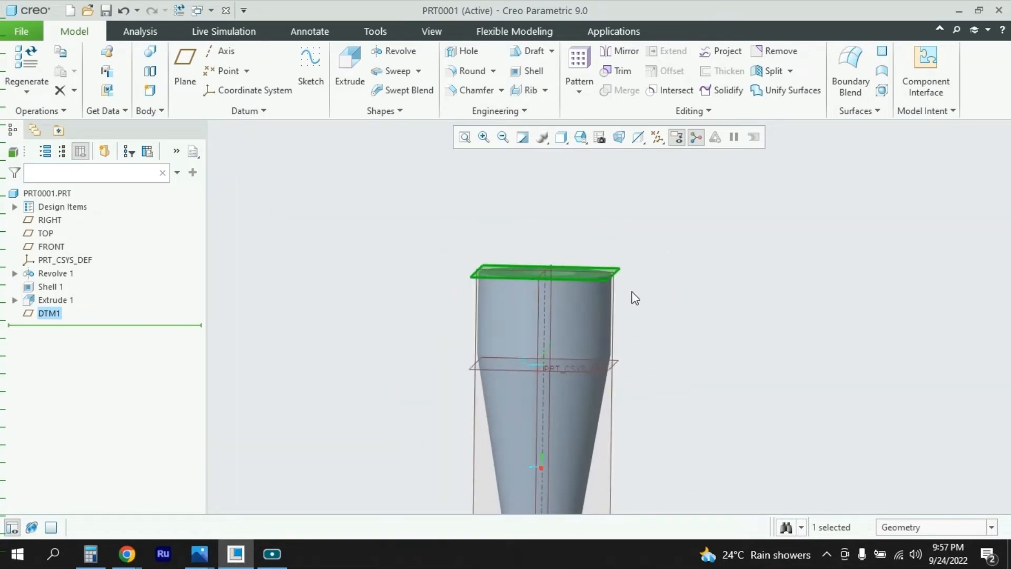
middle_click_drag(635, 298, 626, 318)
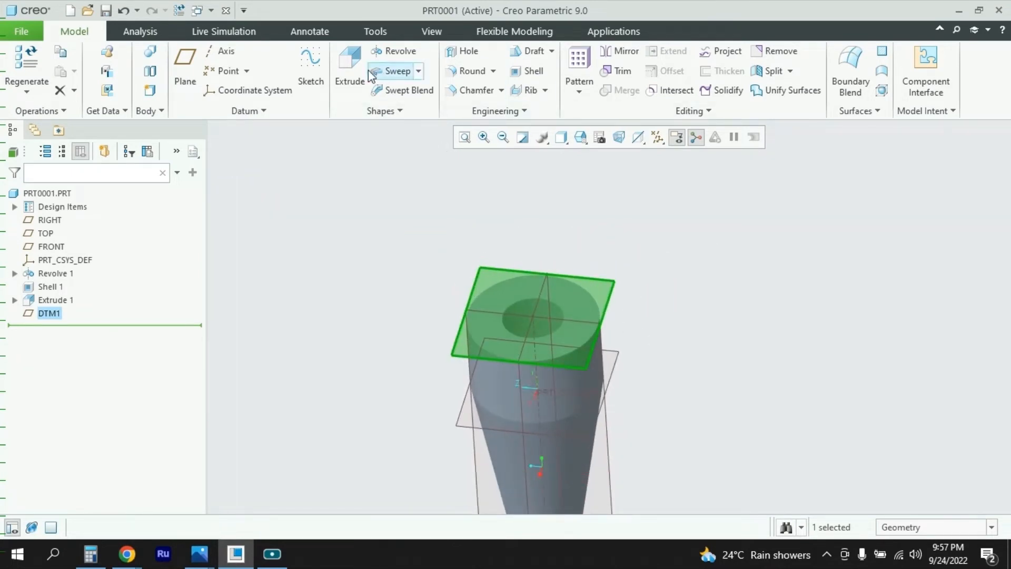
left_click(350, 66)
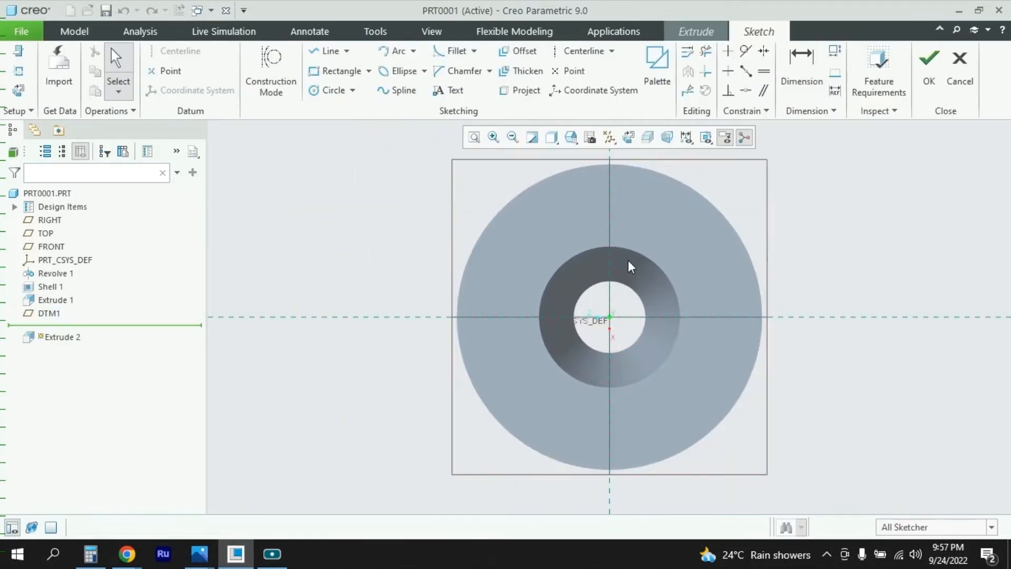
left_click(332, 90)
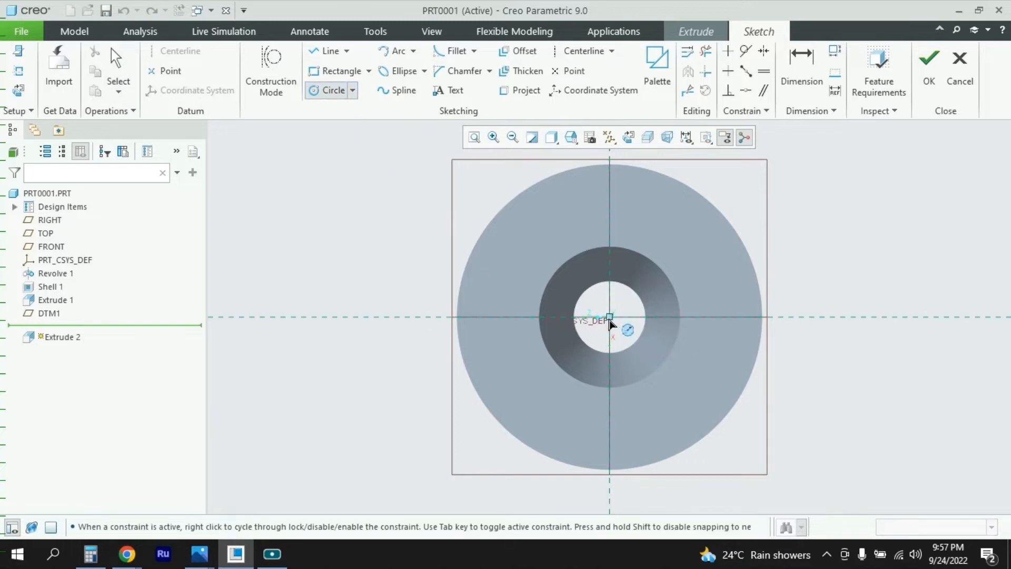
left_click(610, 317)
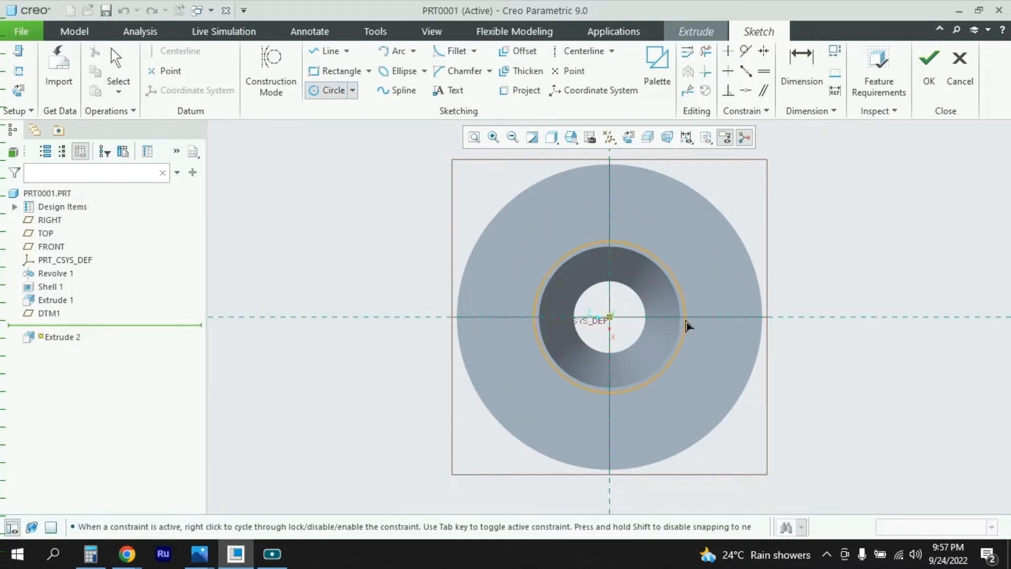
left_click(744, 320)
middle_click(805, 337)
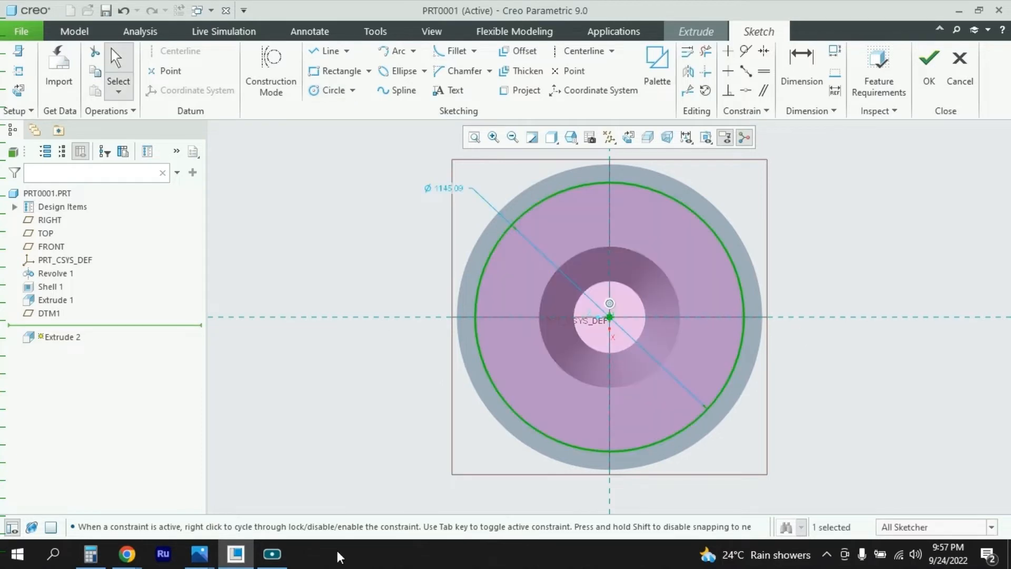
Step: Check the outlet diameter in the Cyclone.PNG drawing, set the circle's diameter to 600, and finish the sketch
left_click(199, 553)
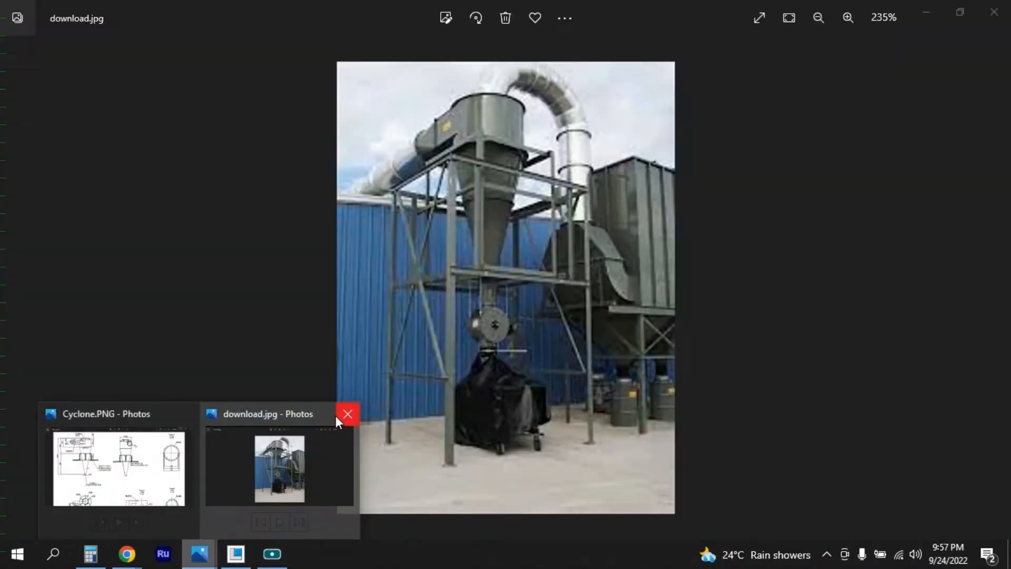
left_click(348, 413)
left_click(192, 467)
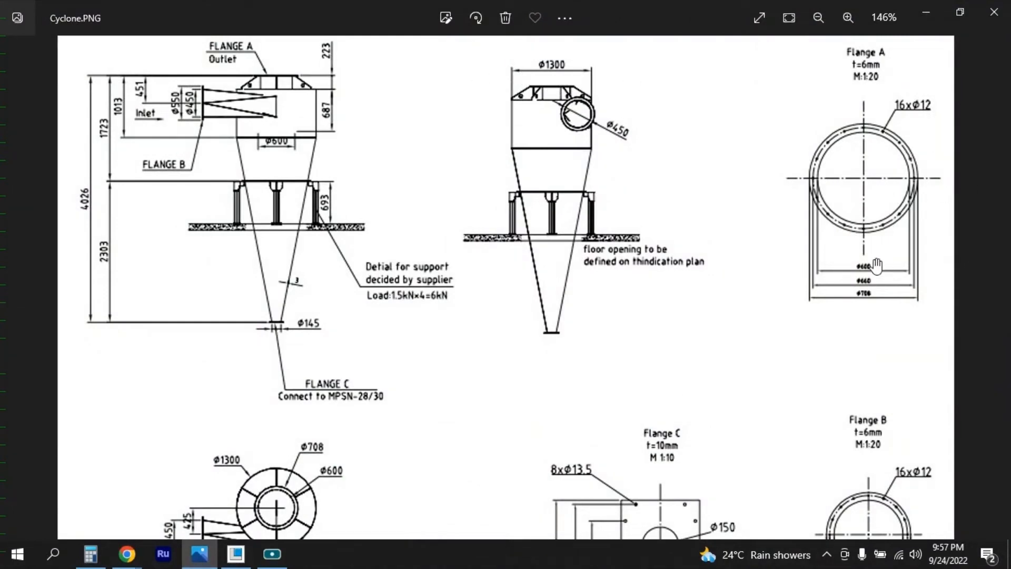
key("alt+Tab")
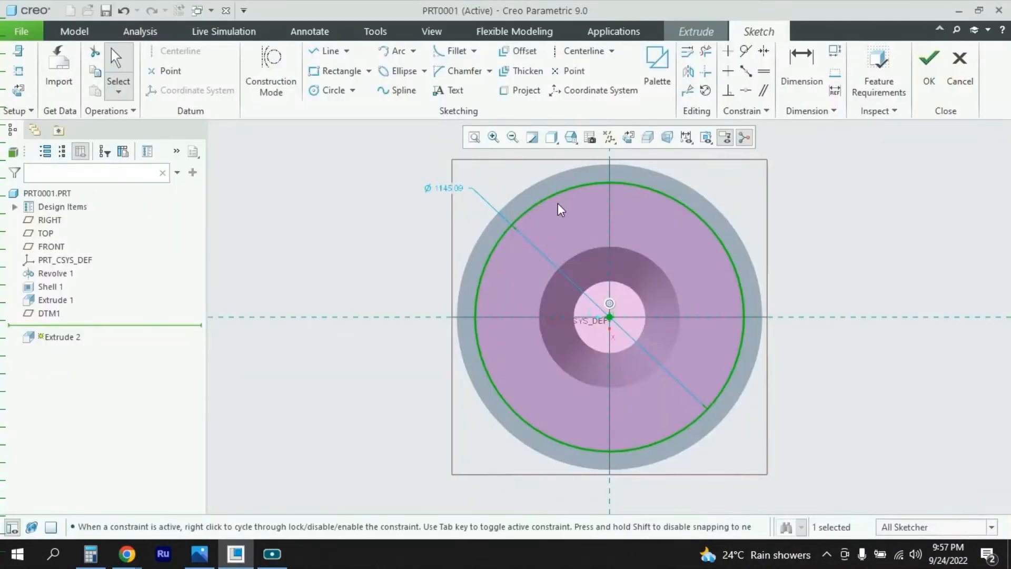
double_click(457, 197)
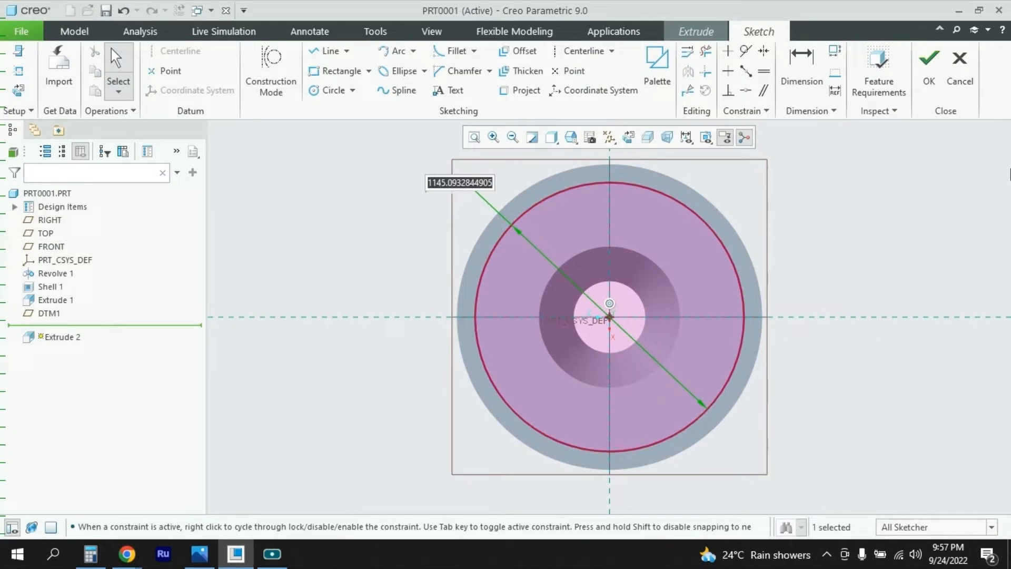
type("600")
key("Return")
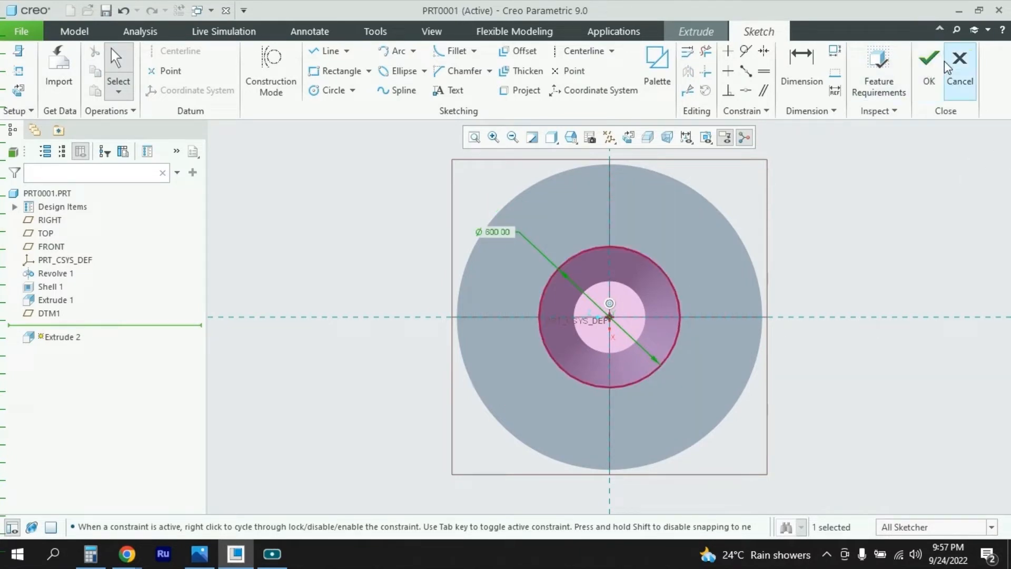
left_click(930, 66)
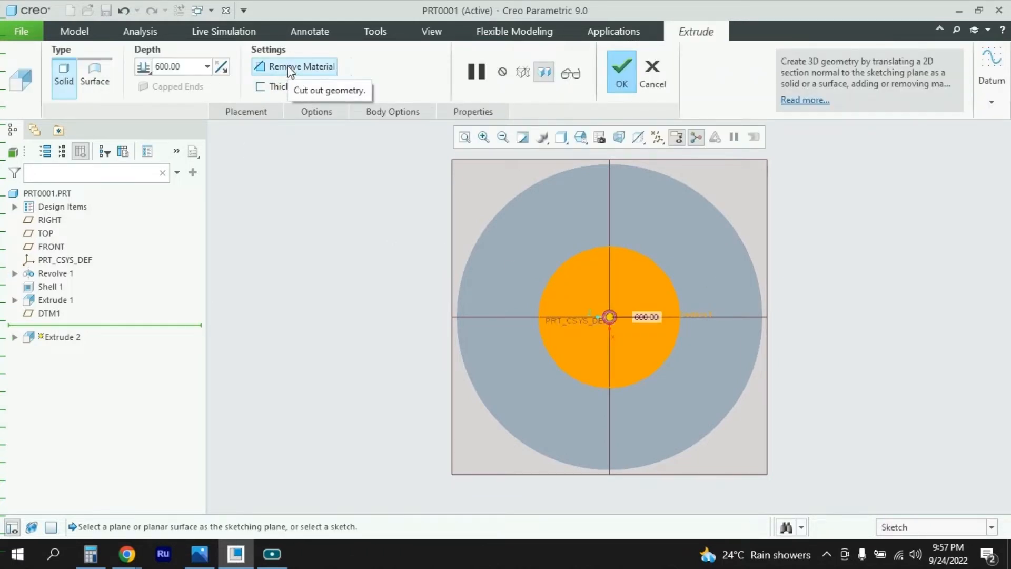
Step: Thicken the extruded circle into a thin-walled pipe with a wall thickness of 4
left_click(280, 86)
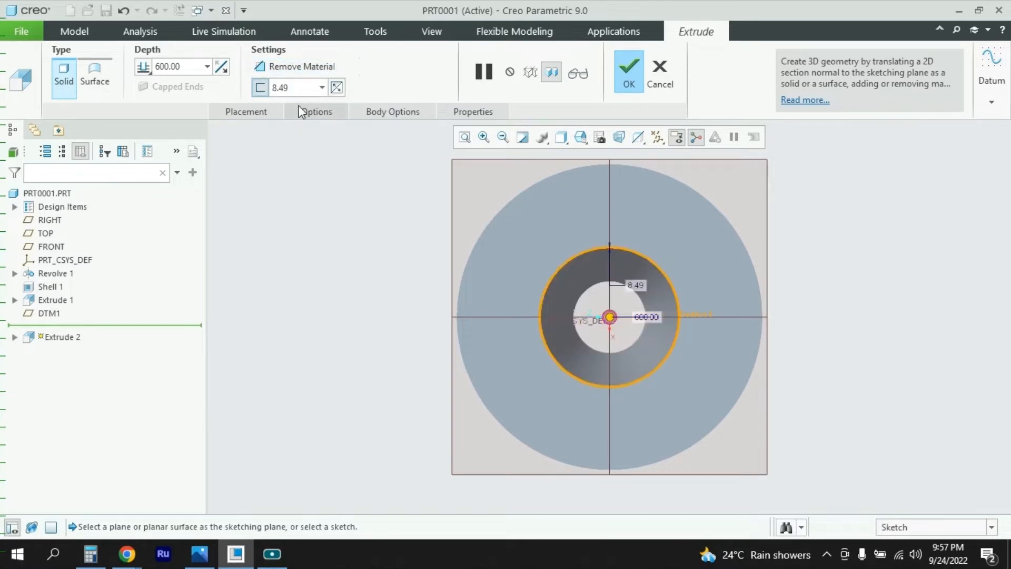
left_click(306, 86)
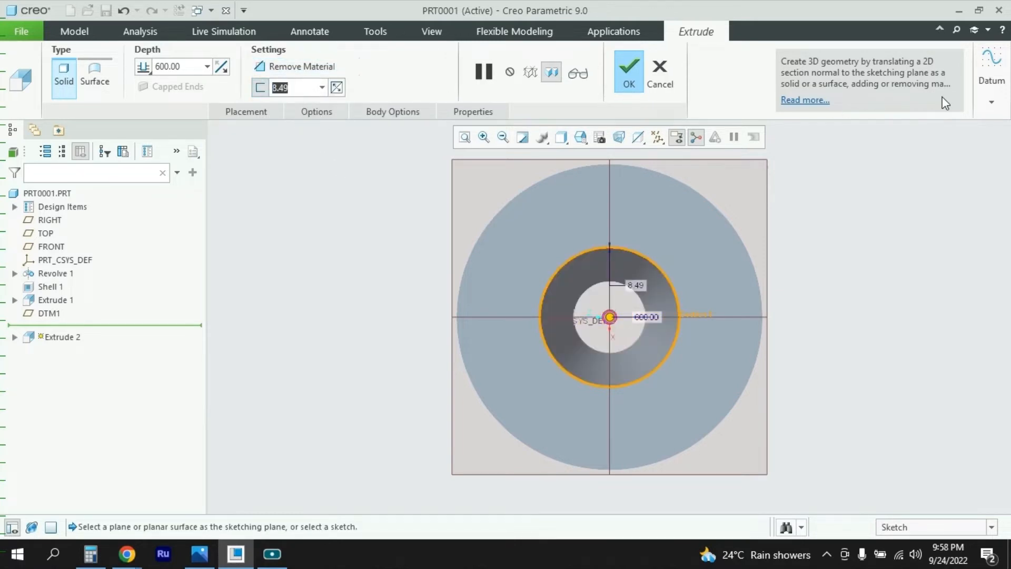
type("4")
key("Return")
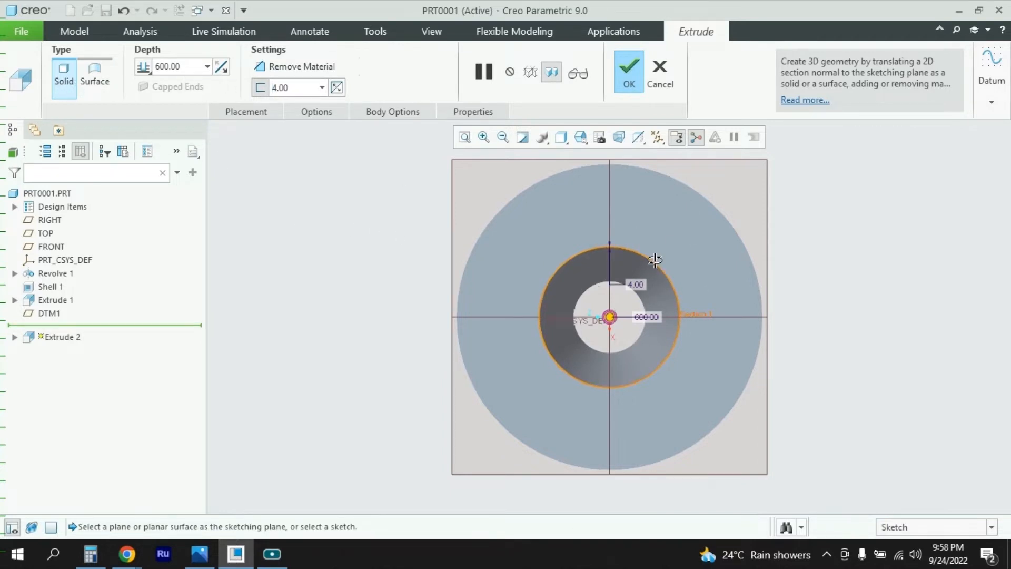
Step: Extend the thin-walled pipe extrusion to the second side of its sketch plane with a Variable depth
middle_click_drag(655, 260, 616, 329)
scroll(617, 330, "down", 5)
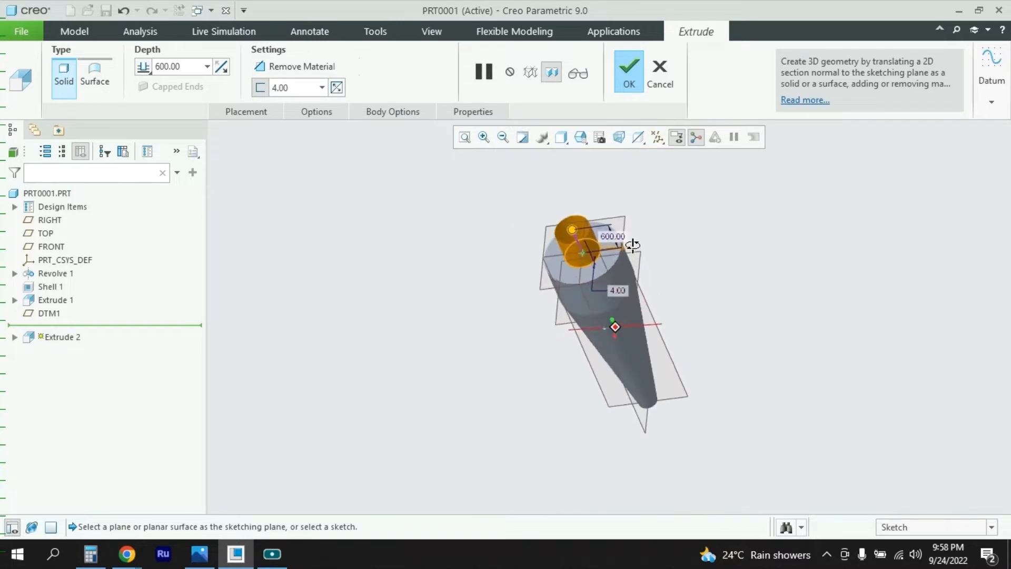
middle_click_drag(633, 244, 635, 221)
left_click(320, 115)
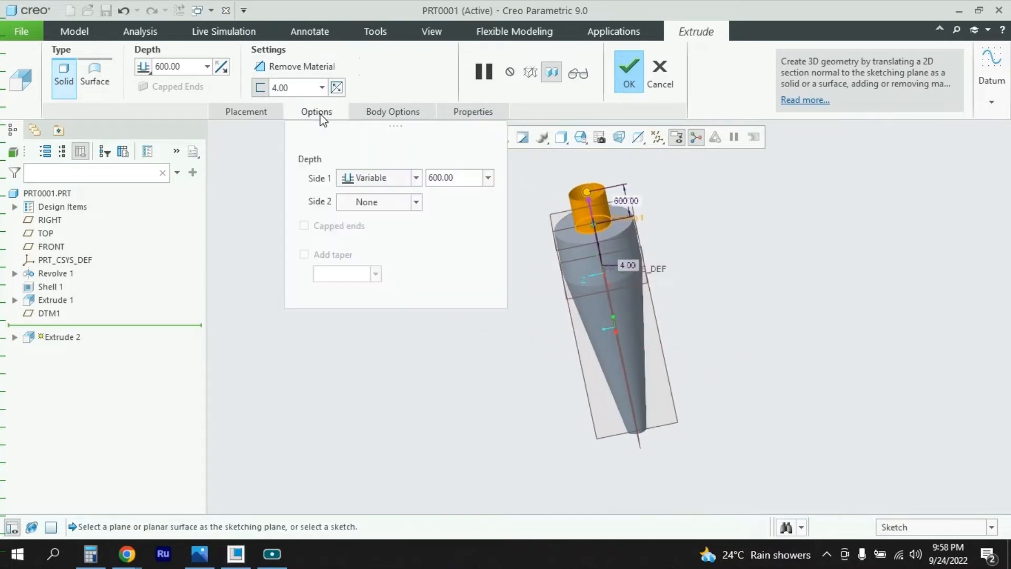
left_click(417, 203)
left_click(376, 218)
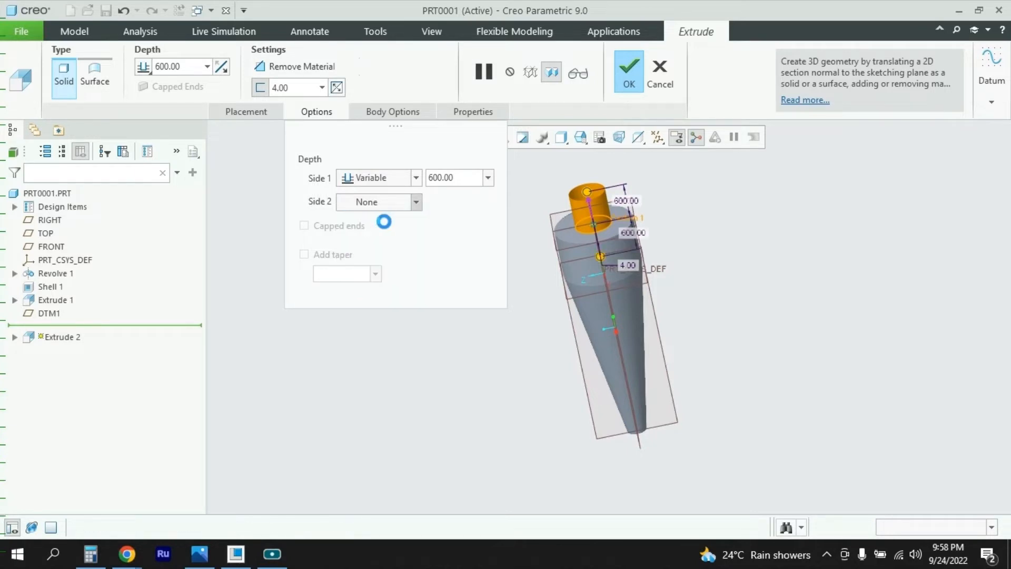
scroll(602, 230, "down", 4)
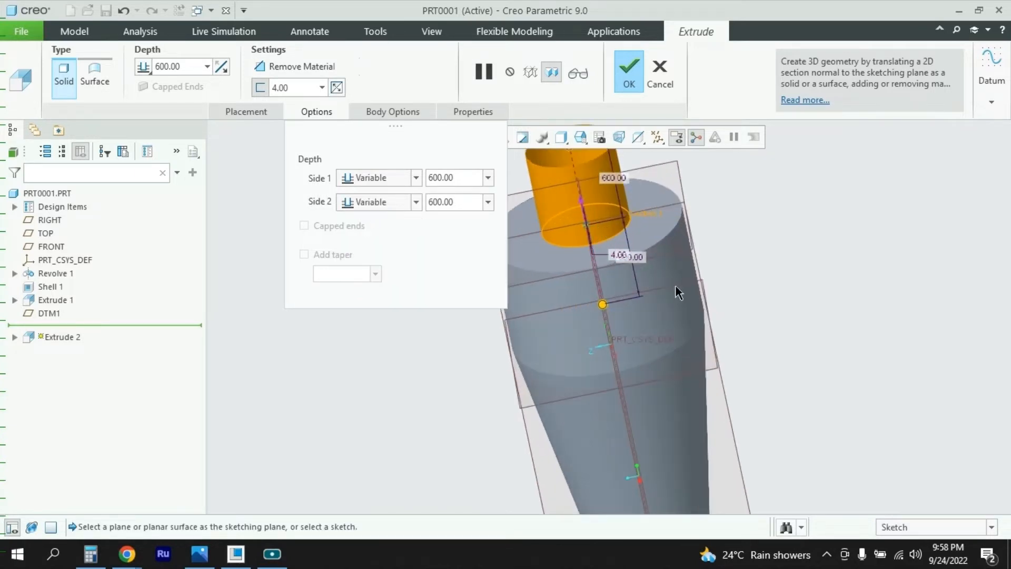
middle_click_drag(756, 296, 695, 307)
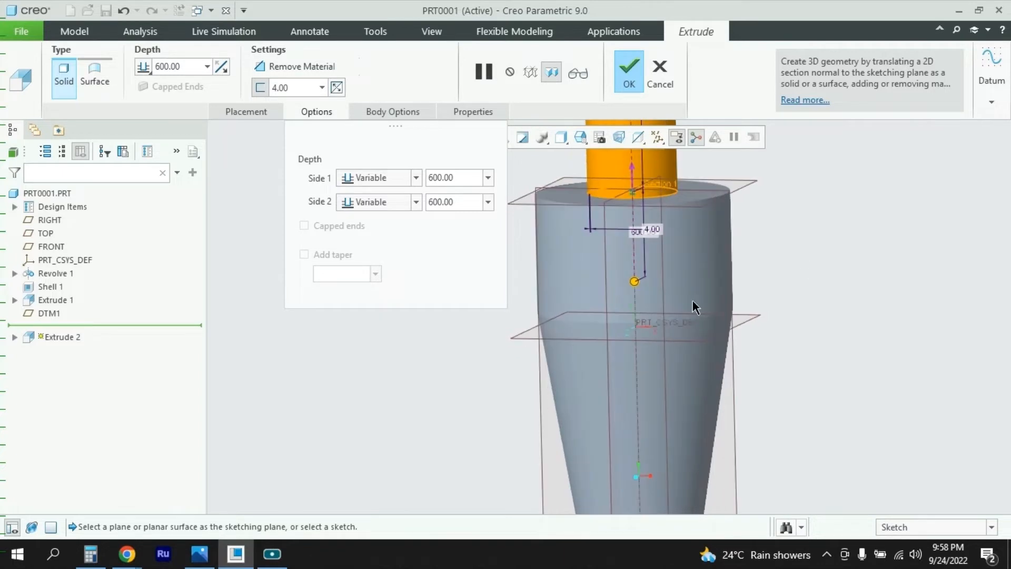
Step: Consult the Cyclone.PNG drawing for the outlet pipe's heights and set the extrusion's Side 1 depth to 500
left_click(199, 553)
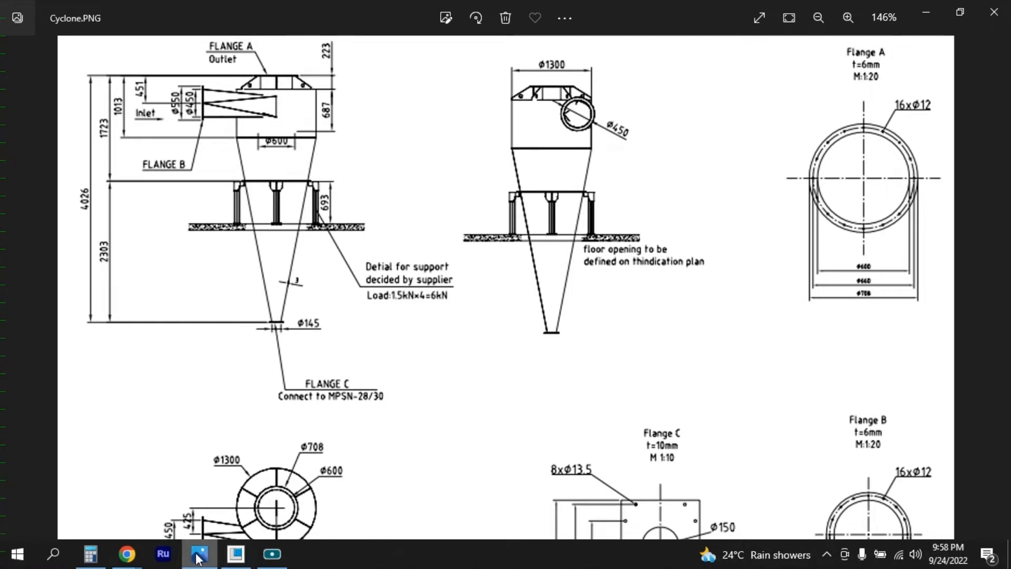
left_click(237, 554)
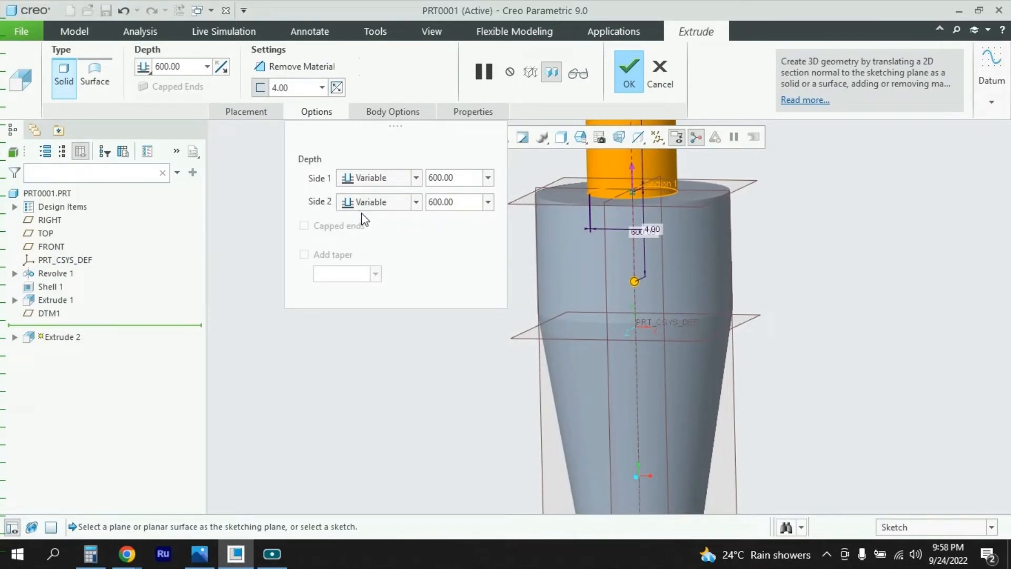
scroll(636, 299, "up", 3)
scroll(670, 226, "down", 3)
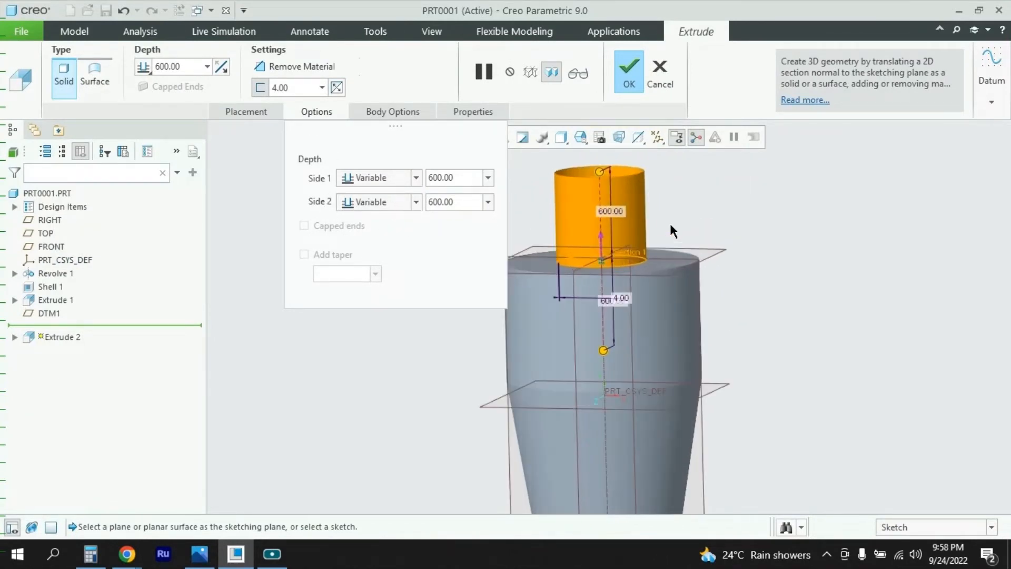
double_click(463, 178)
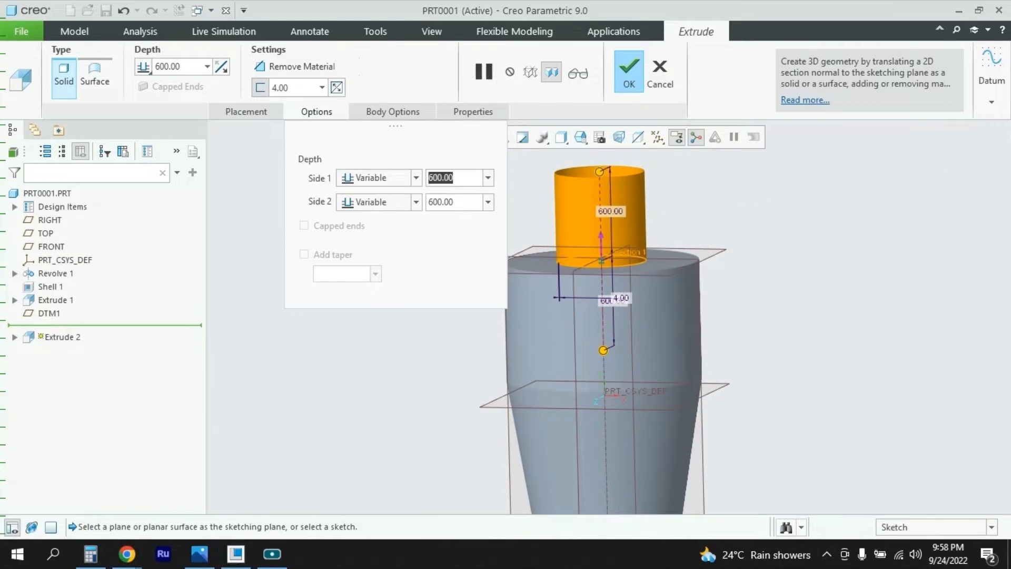
type("500")
key("Return")
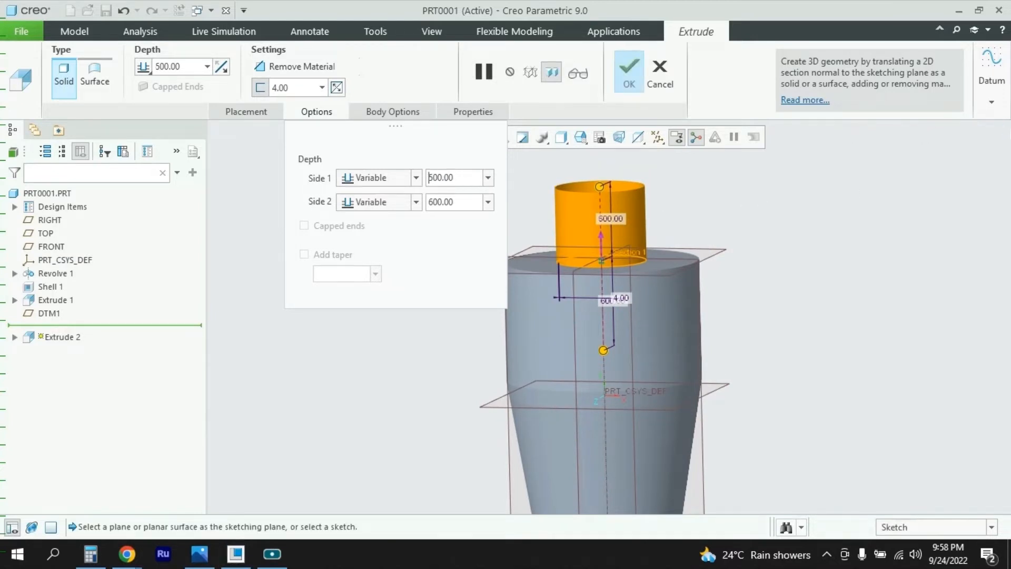
Step: Check the outlet's height above the body in the Cyclone.PNG drawing and set the Side 1 depth to 223
left_click(199, 554)
left_click(200, 555)
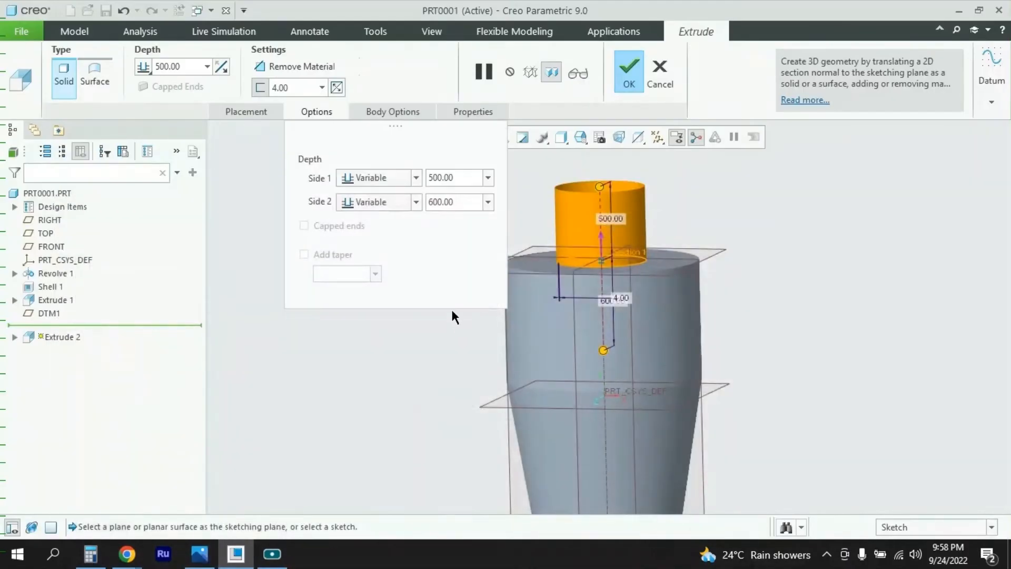
key("BackSpace")
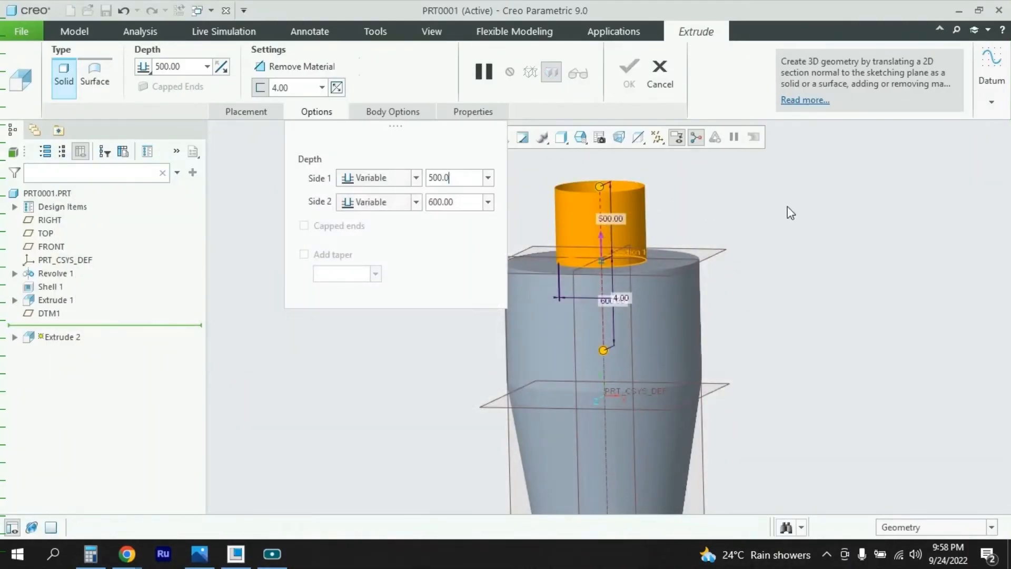
type("223")
key("Return")
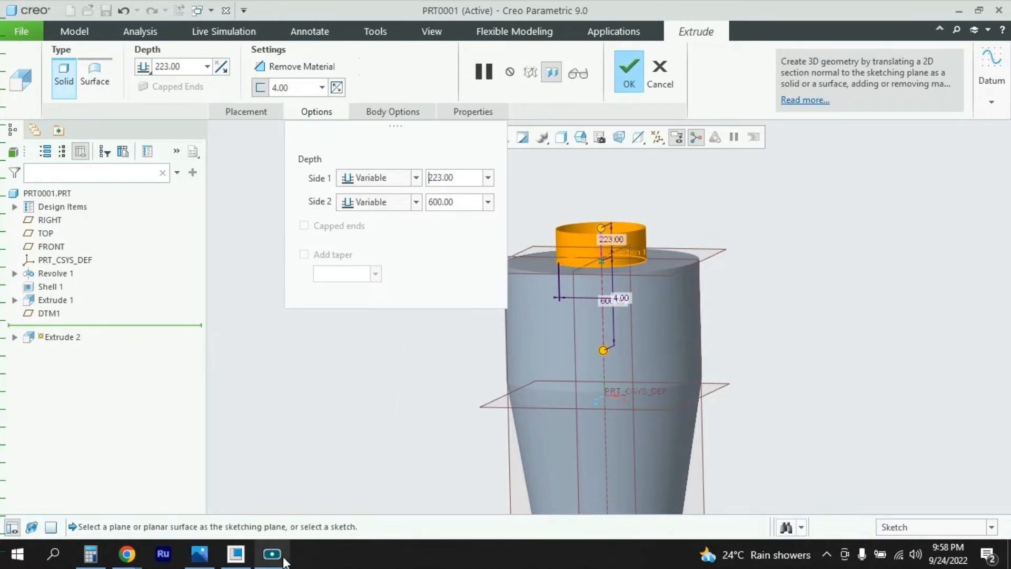
Step: Consult the Cyclone.PNG drawing and set the pipe's Side 2 depth to 880
mouse_move(208, 563)
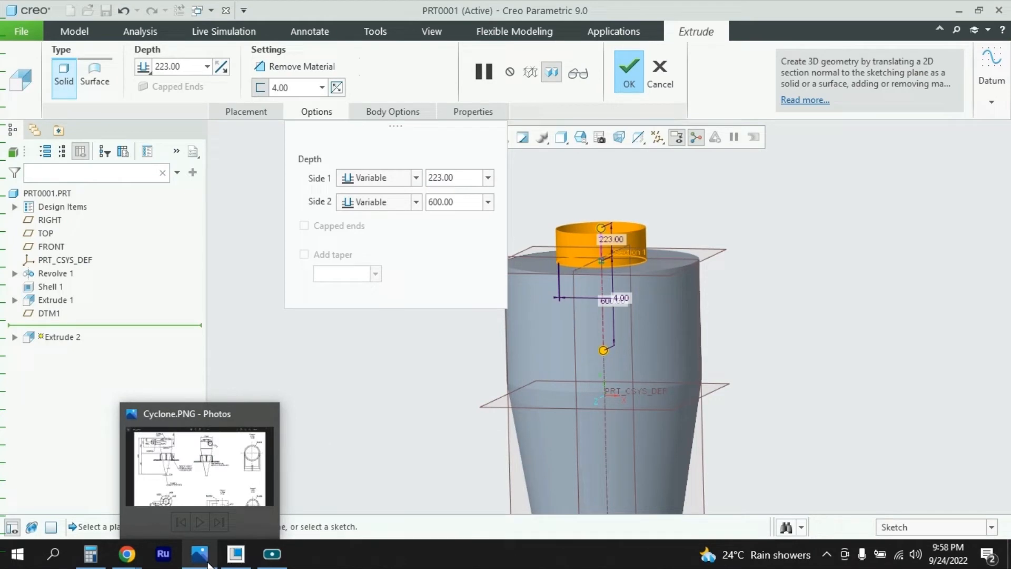
key("Tab")
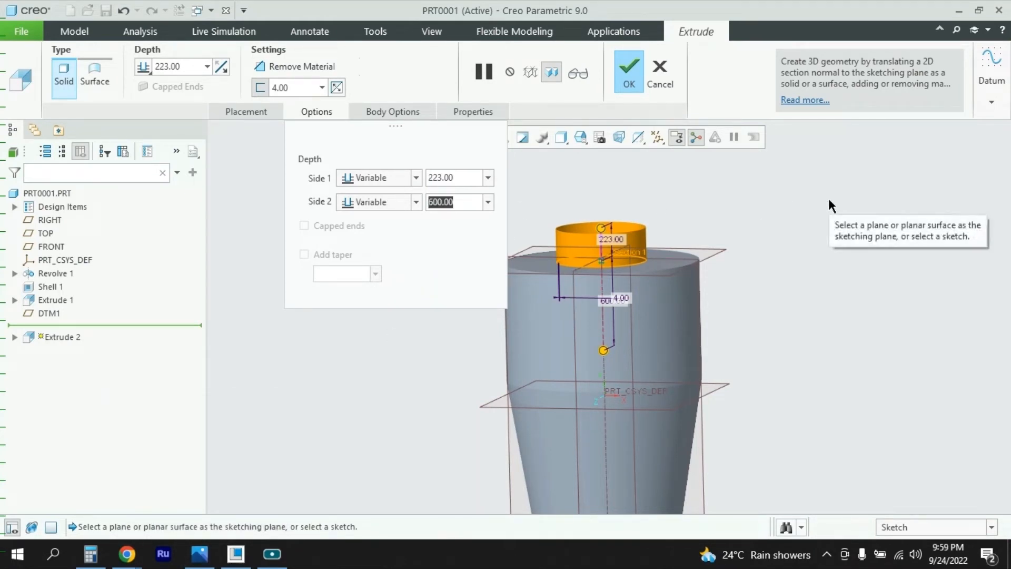
type("880")
key("Return")
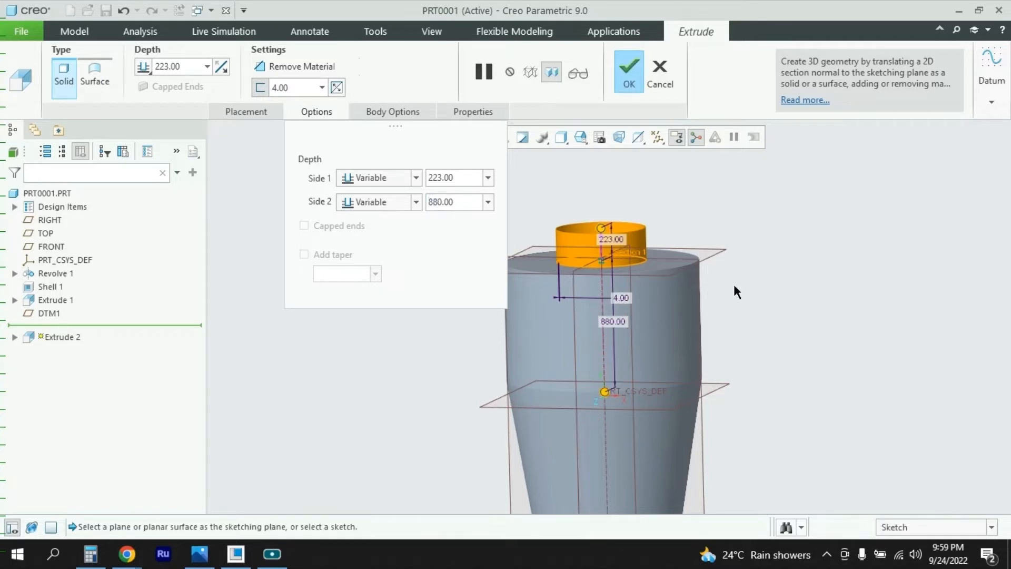
mouse_move(783, 319)
middle_mouse_down()
mouse_move(768, 318)
mouse_move(776, 310)
middle_mouse_up()
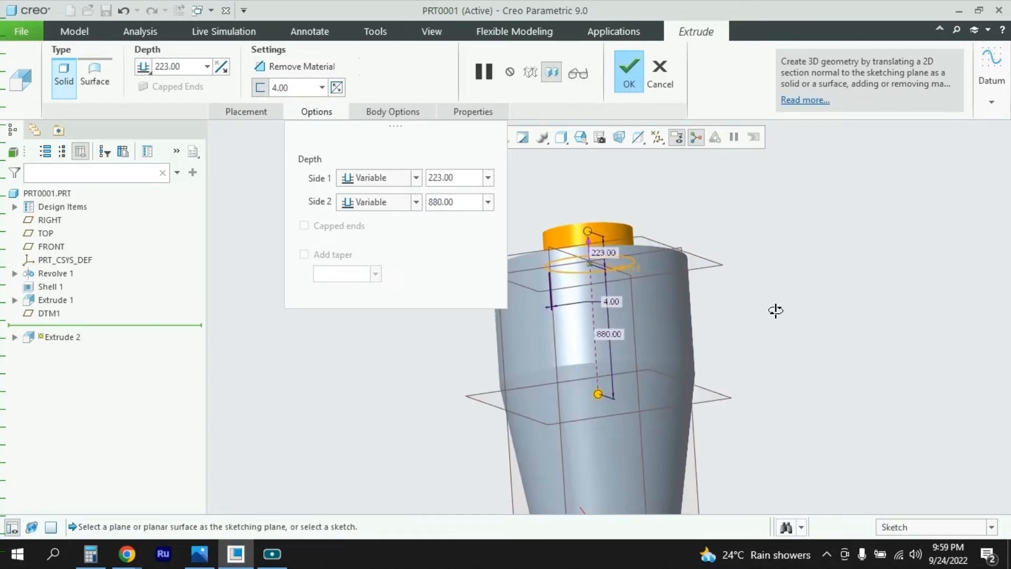
Step: Set the pipe's Side 2 depth to 800 and complete the extrusion
double_click(461, 202)
type("800")
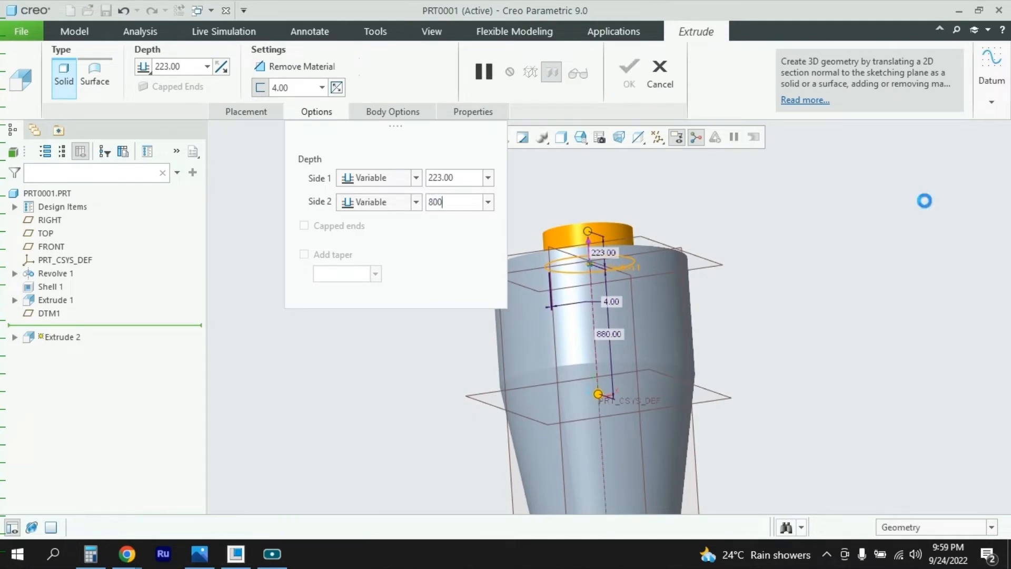
key("Return")
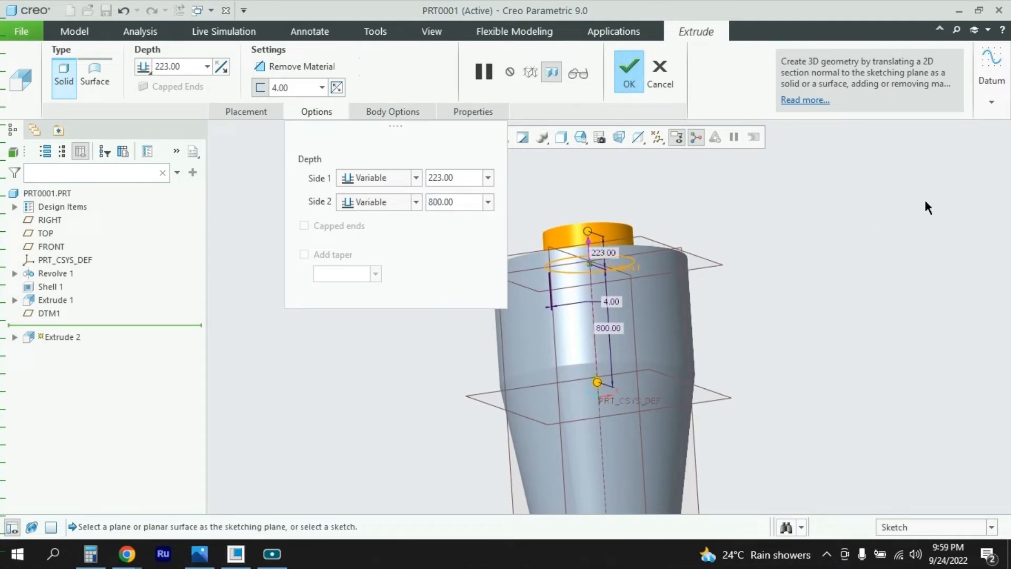
middle_click_drag(727, 346, 804, 350)
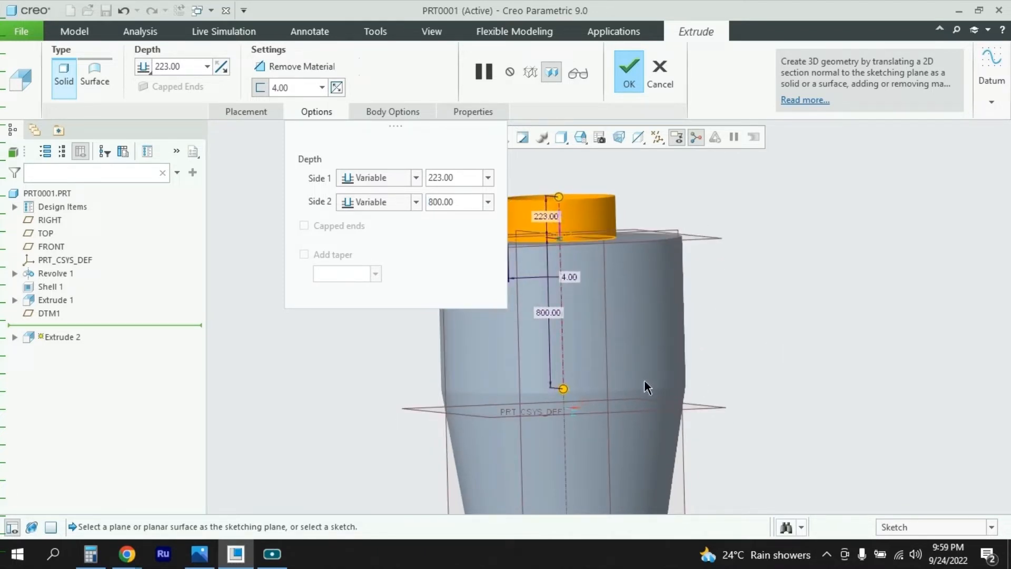
left_click(627, 71)
Step: Examine the outlet pipe above and inside the cyclone body from several angles
scroll(750, 345, "up", 3)
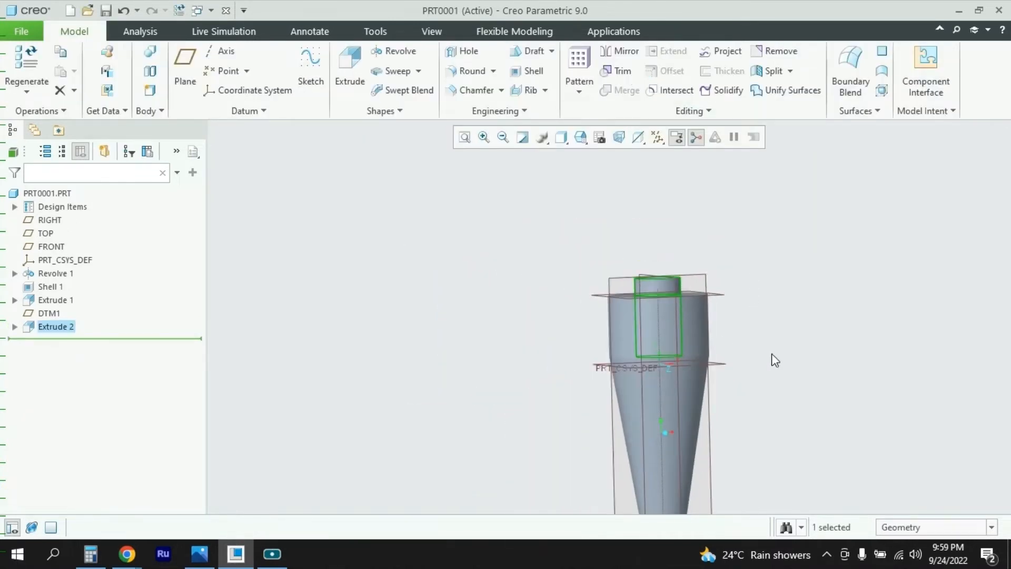
scroll(774, 364, "down", 4)
middle_click_drag(700, 285, 700, 296)
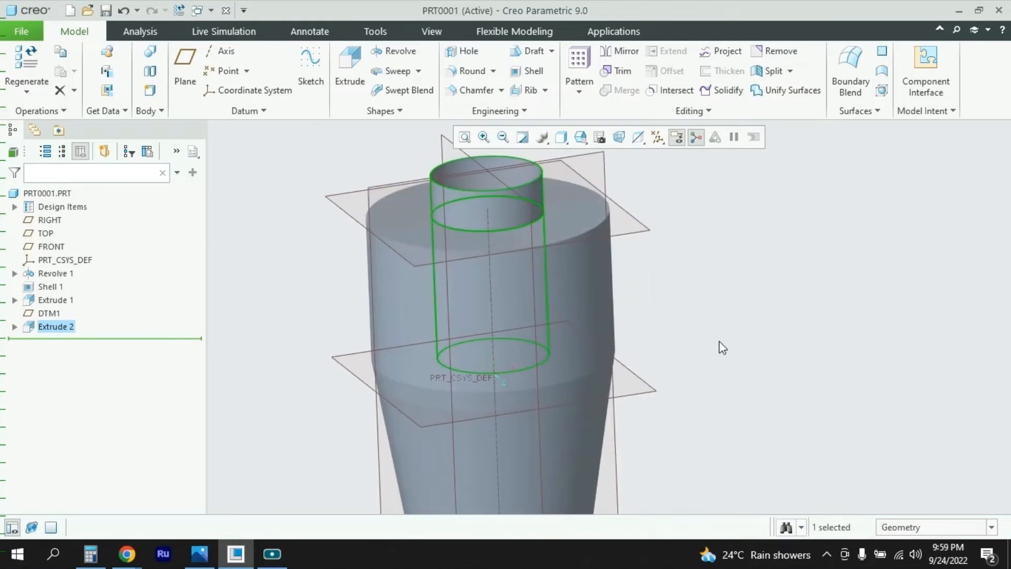
scroll(679, 332, "up", 6)
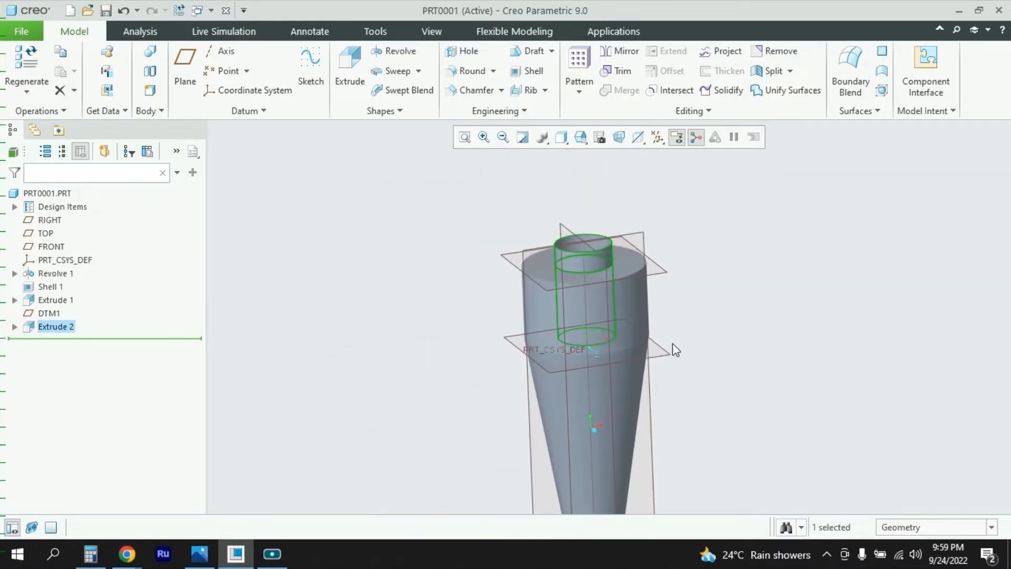
scroll(566, 289, "down", 3)
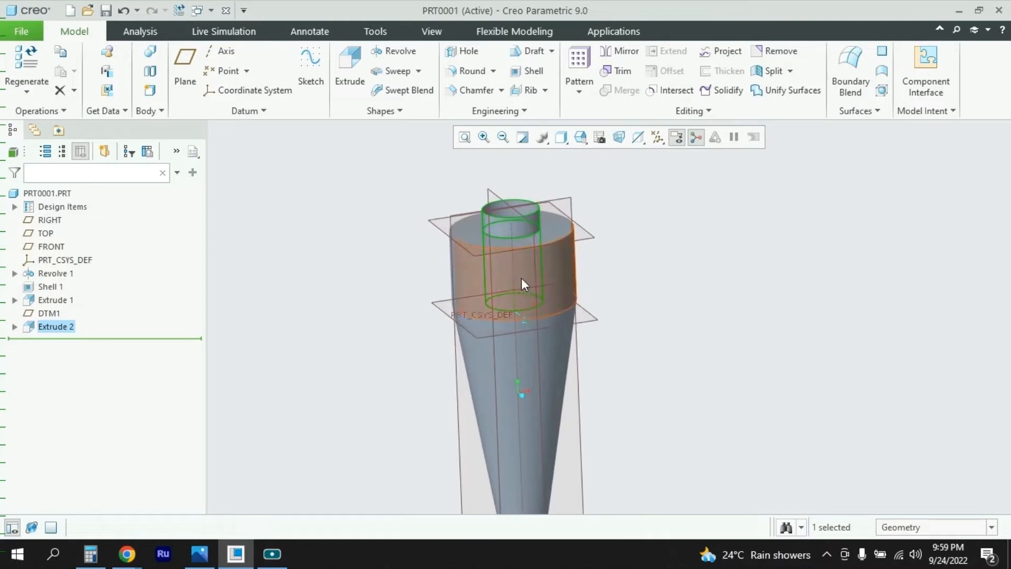
mouse_move(679, 237)
middle_mouse_down()
mouse_move(688, 224)
mouse_move(643, 210)
mouse_move(592, 222)
mouse_move(638, 197)
mouse_move(663, 224)
middle_mouse_up()
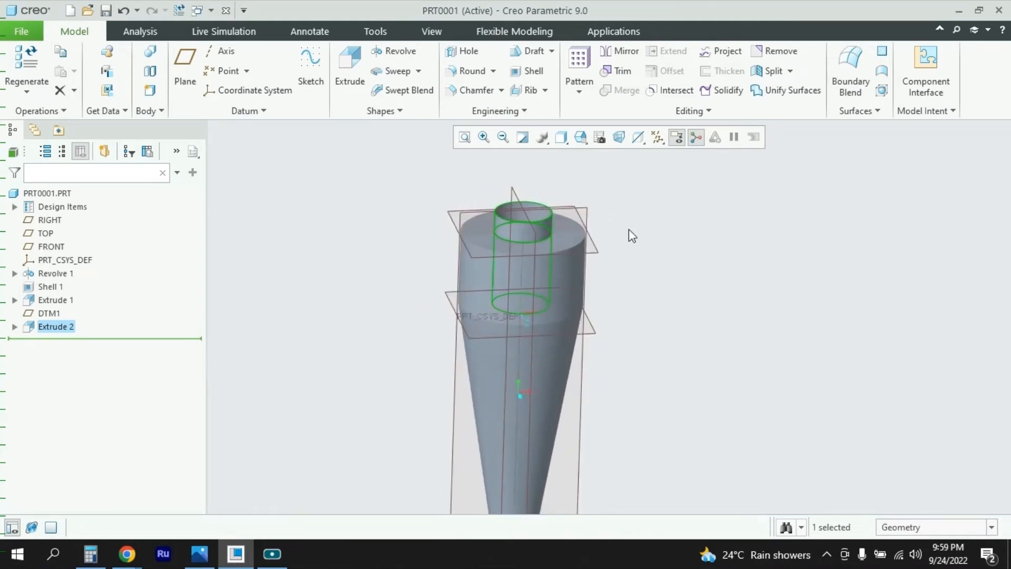
mouse_move(637, 230)
middle_mouse_down()
mouse_move(628, 203)
mouse_move(581, 206)
mouse_move(567, 219)
middle_mouse_up()
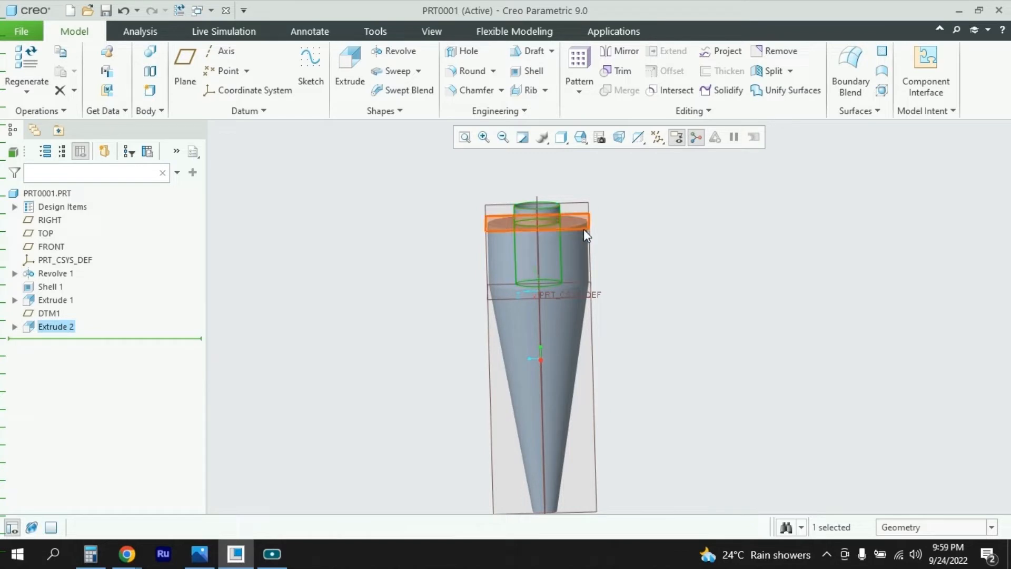
left_click(682, 231)
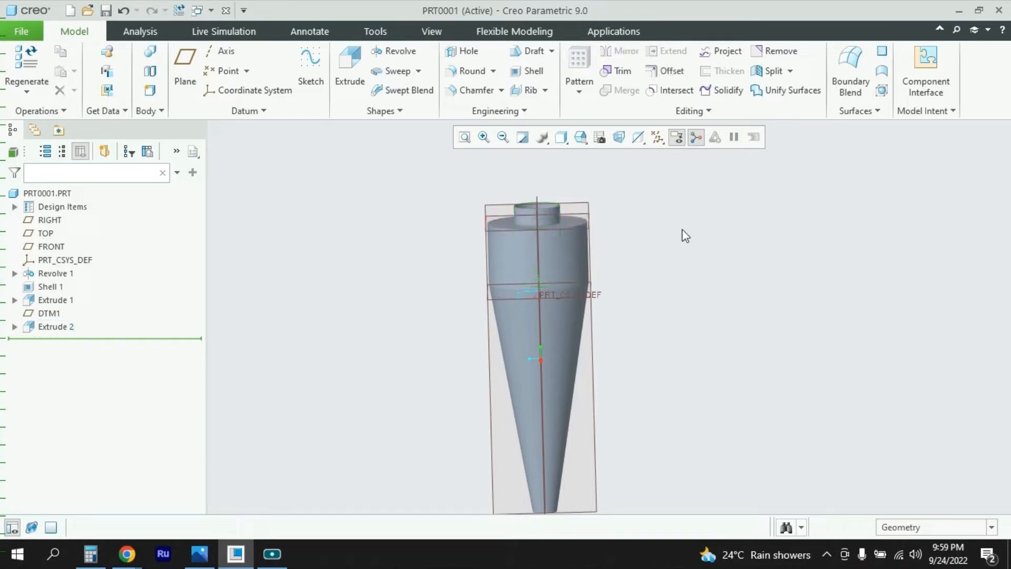
Step: Create a datum plane offset 223 upward from DTM1, checking the outlet height in the Cyclone.PNG drawing
left_click(181, 68)
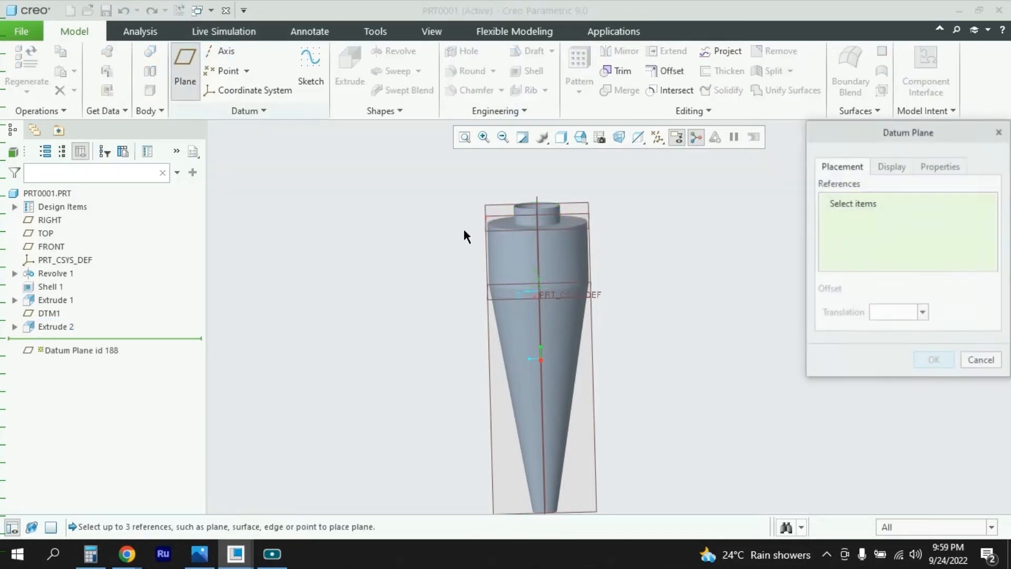
left_click(582, 220)
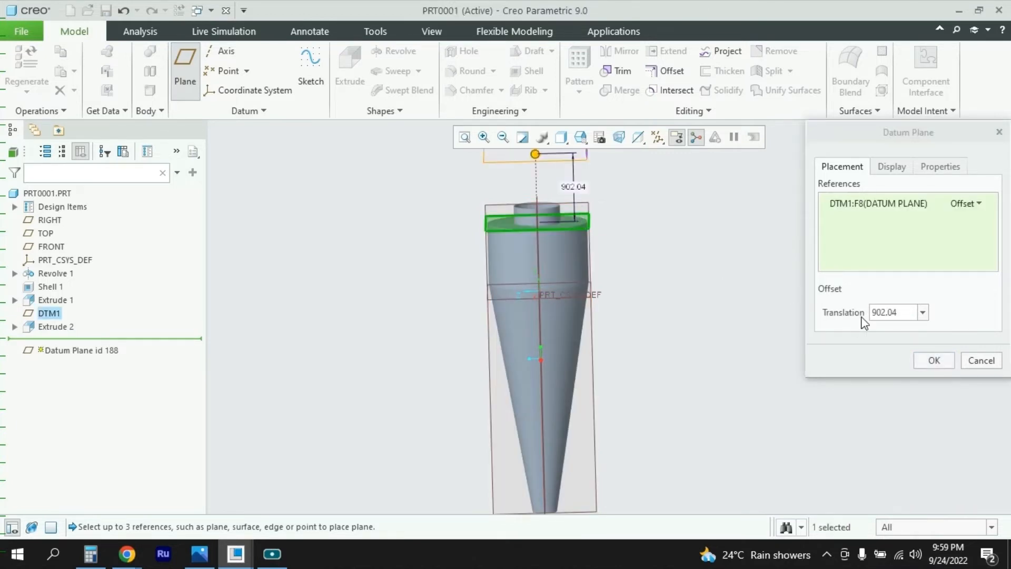
left_click(201, 558)
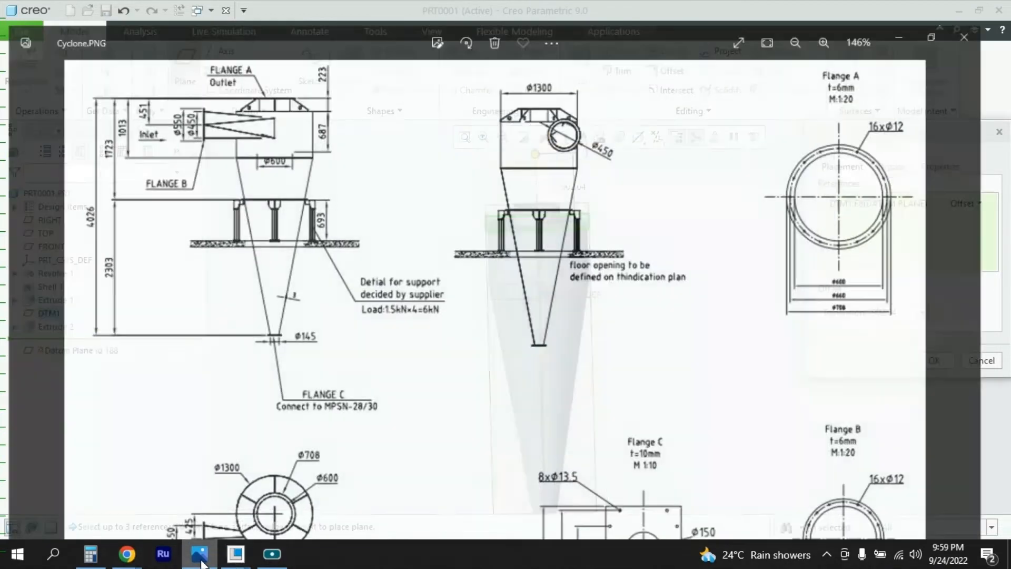
left_click(201, 557)
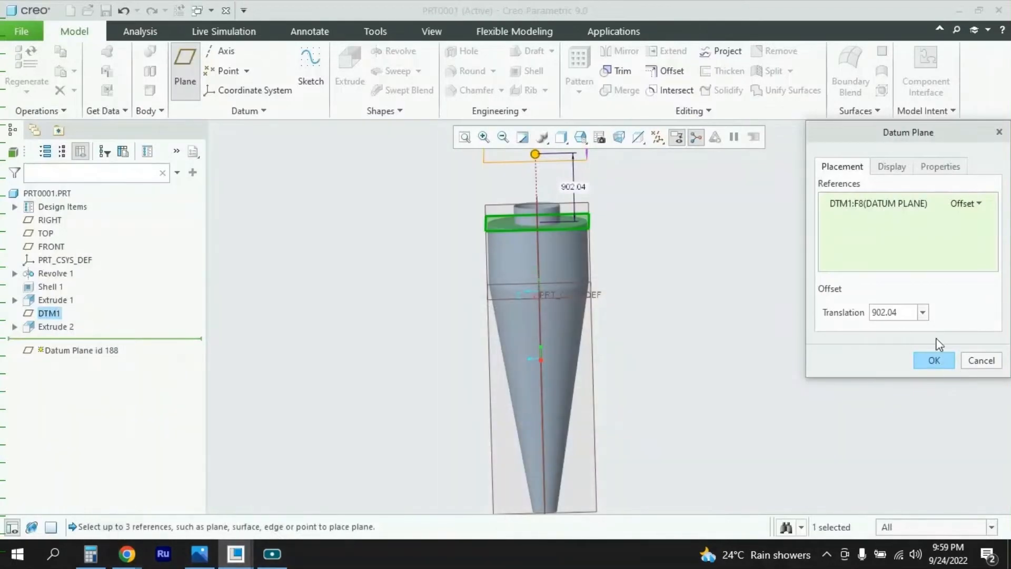
double_click(899, 314)
type("223")
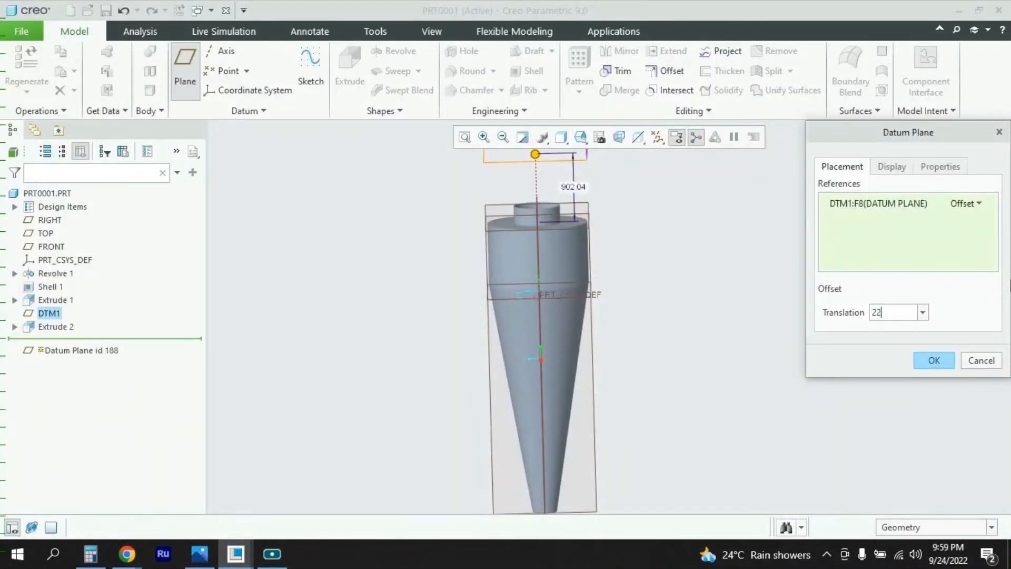
key("Return")
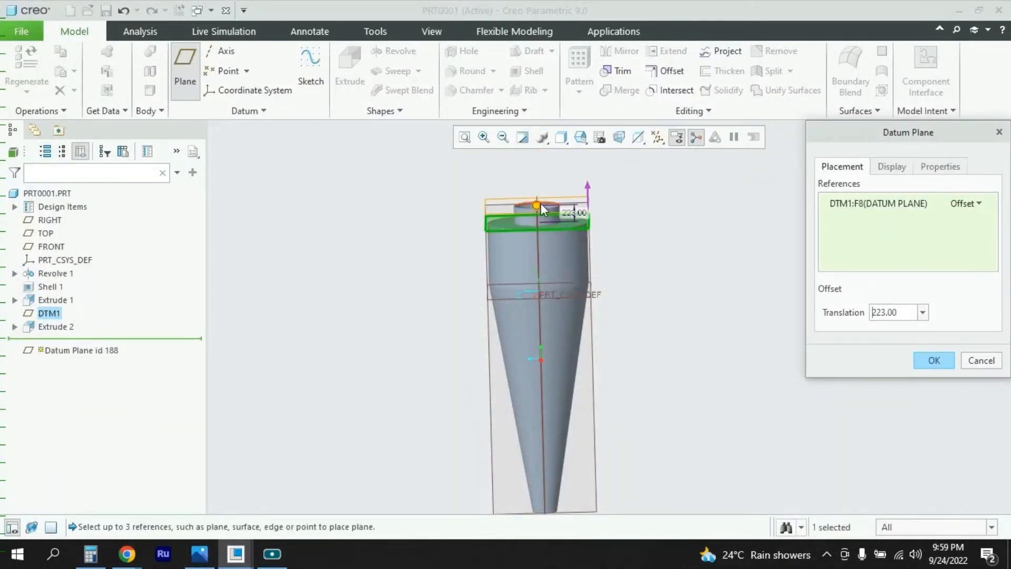
left_click(935, 362)
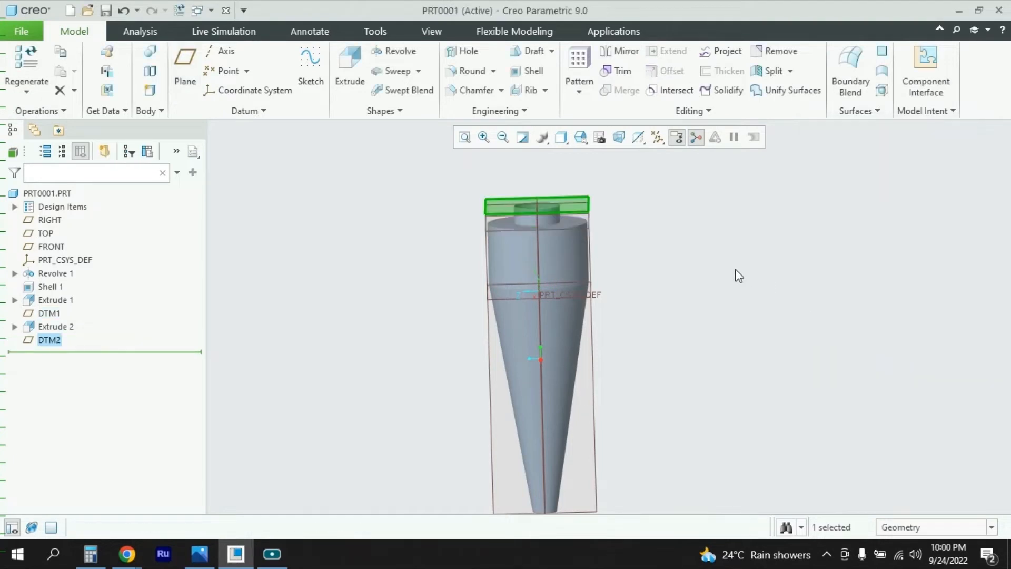
middle_click_drag(659, 208, 700, 251)
left_click(689, 283)
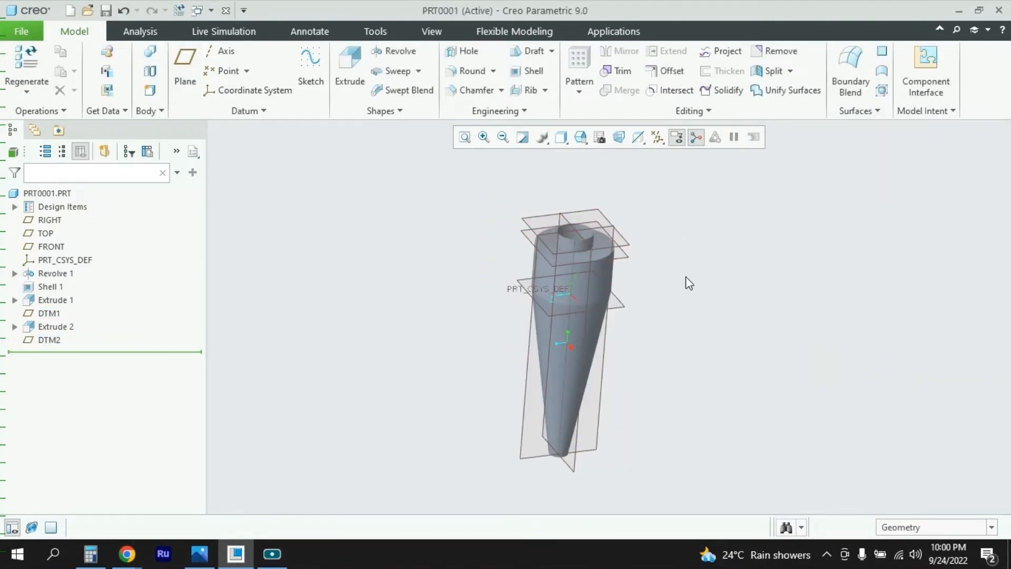
Step: Start an extrusion on datum plane DTM2 and sketch a circle about 962 in diameter centred on the cyclone axis
left_click(350, 69)
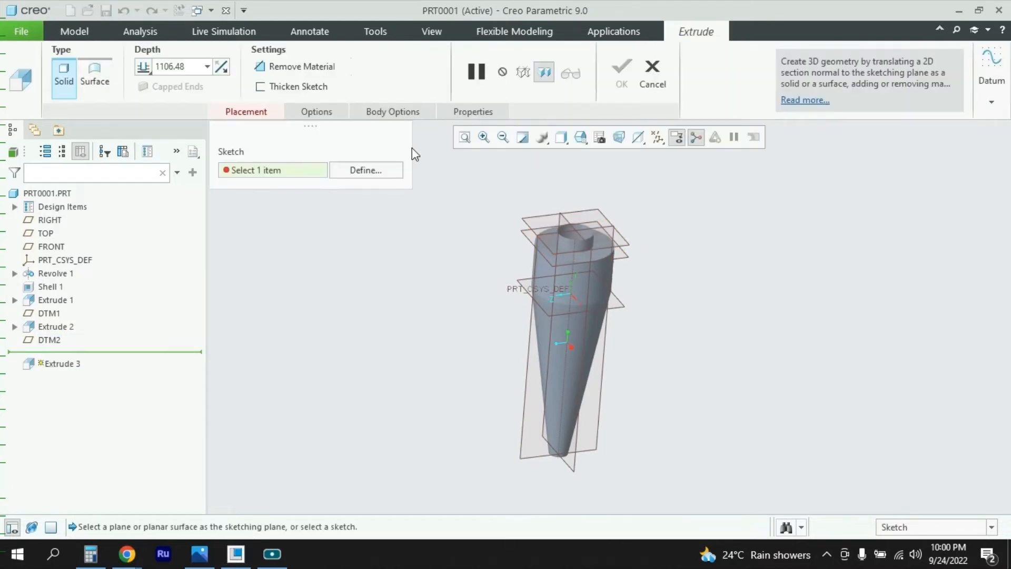
left_click(629, 242)
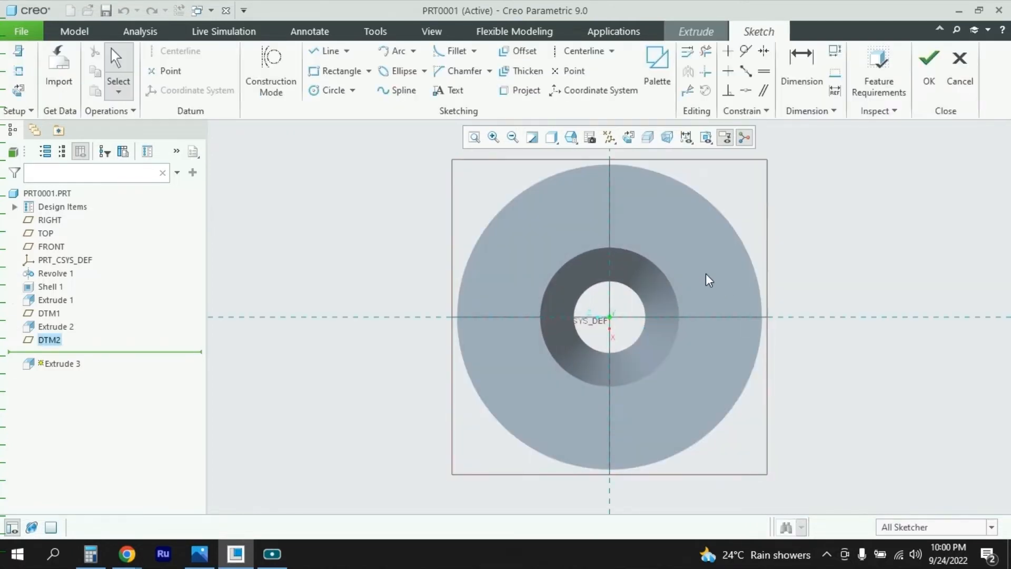
scroll(389, 298, "up", 2)
scroll(548, 301, "down", 2)
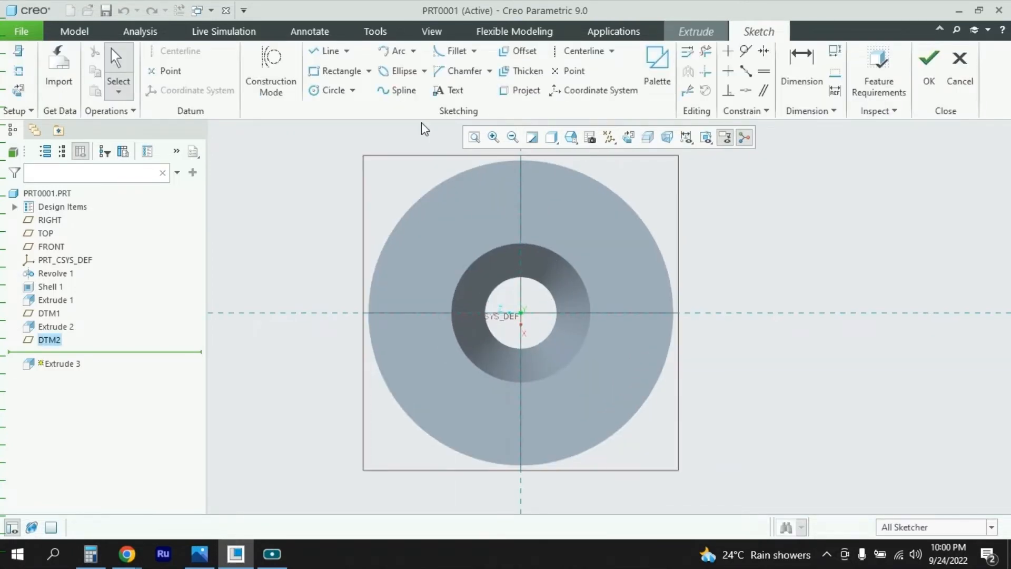
left_click(331, 90)
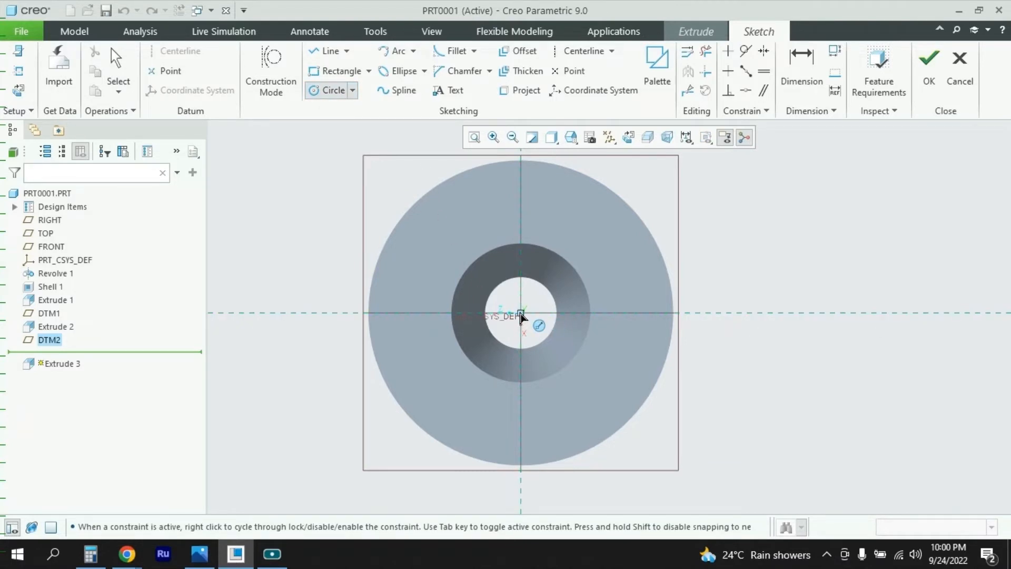
left_click(521, 313)
left_click(634, 330)
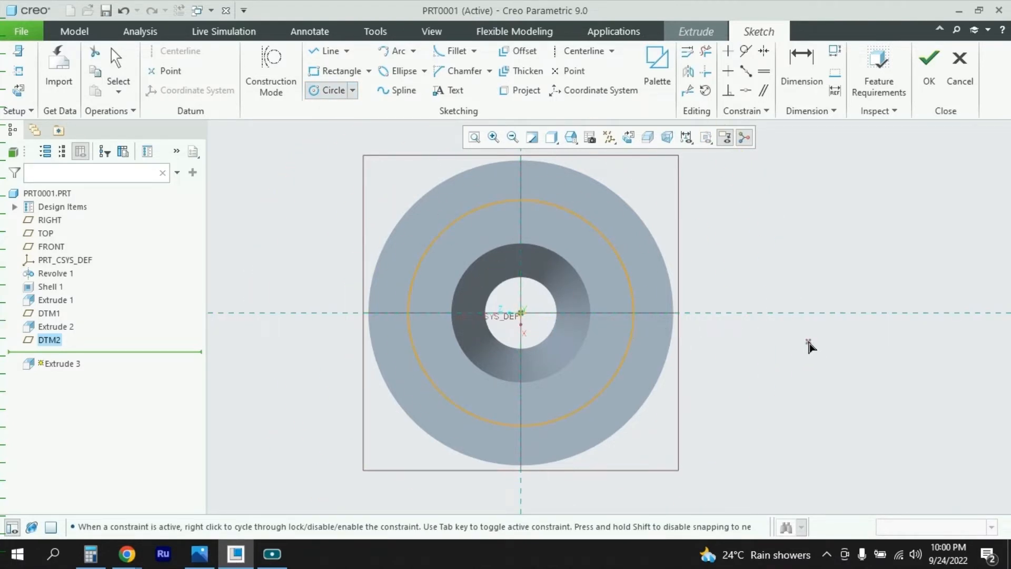
middle_click(799, 349)
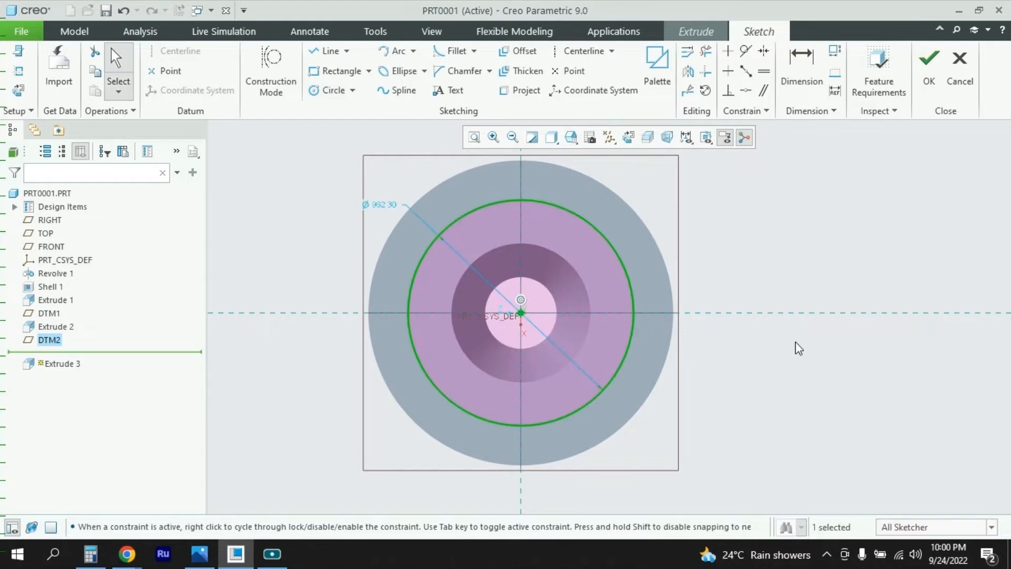
Step: Consult Flange A in the Cyclone.PNG drawing, set the circle's diameter to 700 and finish the sketch
left_click(199, 553)
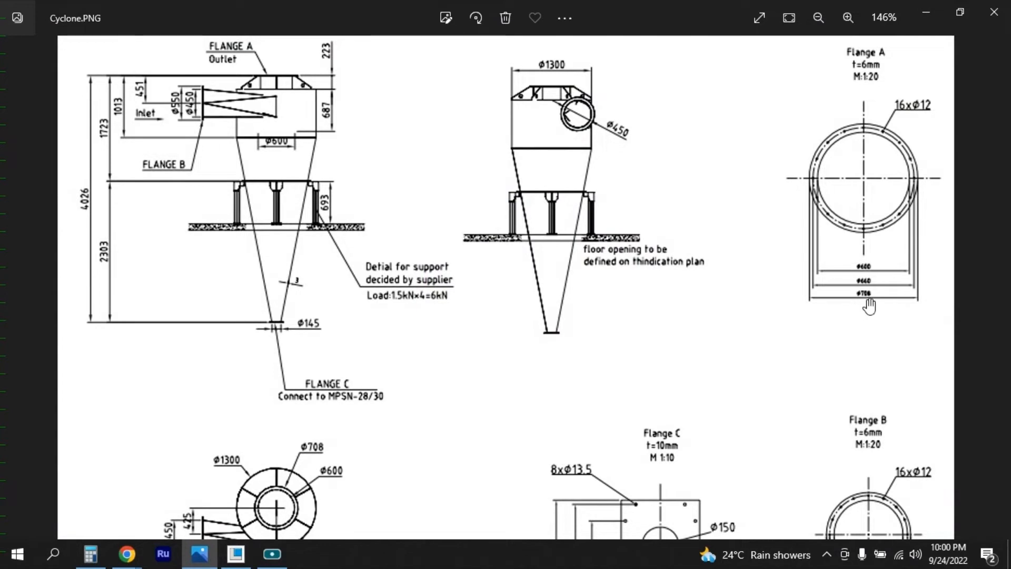
key("alt+Tab")
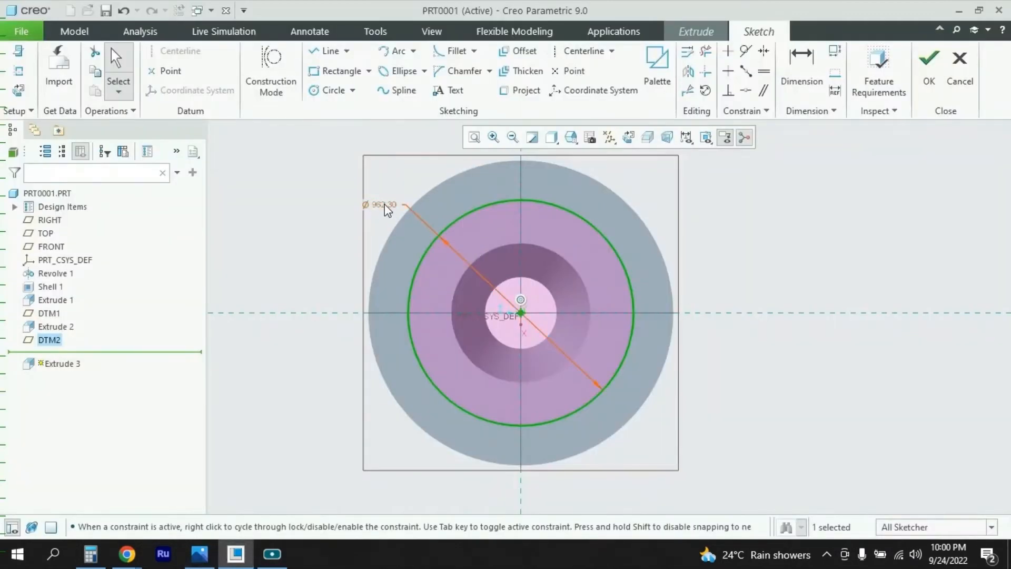
double_click(387, 208)
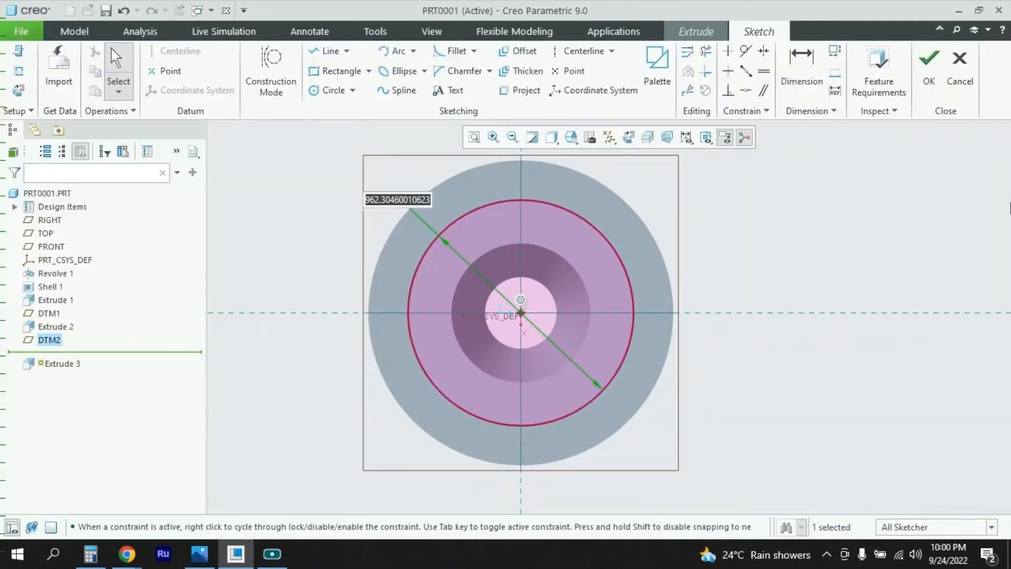
type("700")
key("Return")
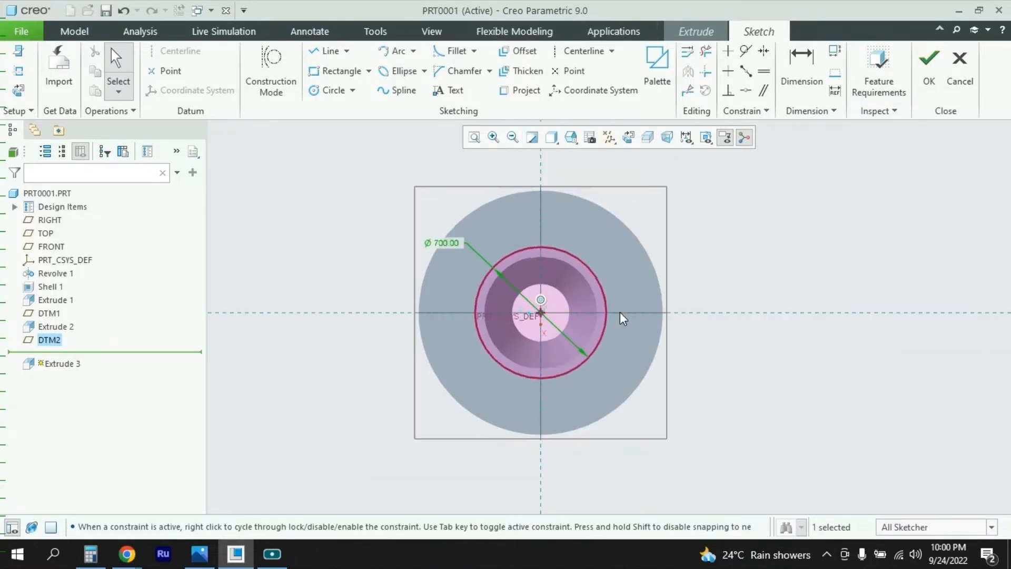
mouse_move(623, 309)
middle_mouse_down()
mouse_move(614, 273)
mouse_move(624, 225)
mouse_move(610, 199)
mouse_move(592, 275)
mouse_move(627, 263)
middle_mouse_up()
scroll(594, 341, "up", 5)
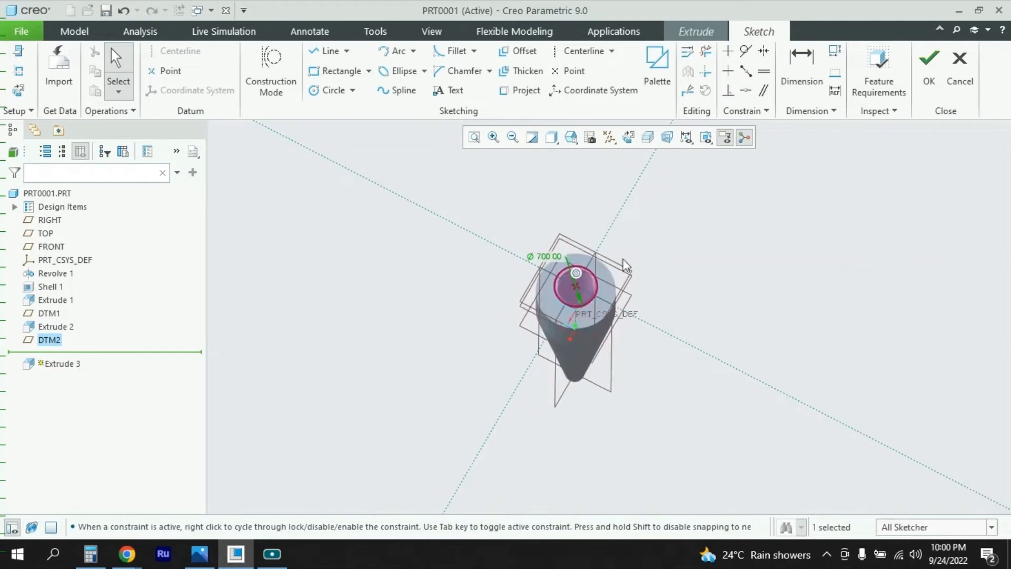
left_click(928, 71)
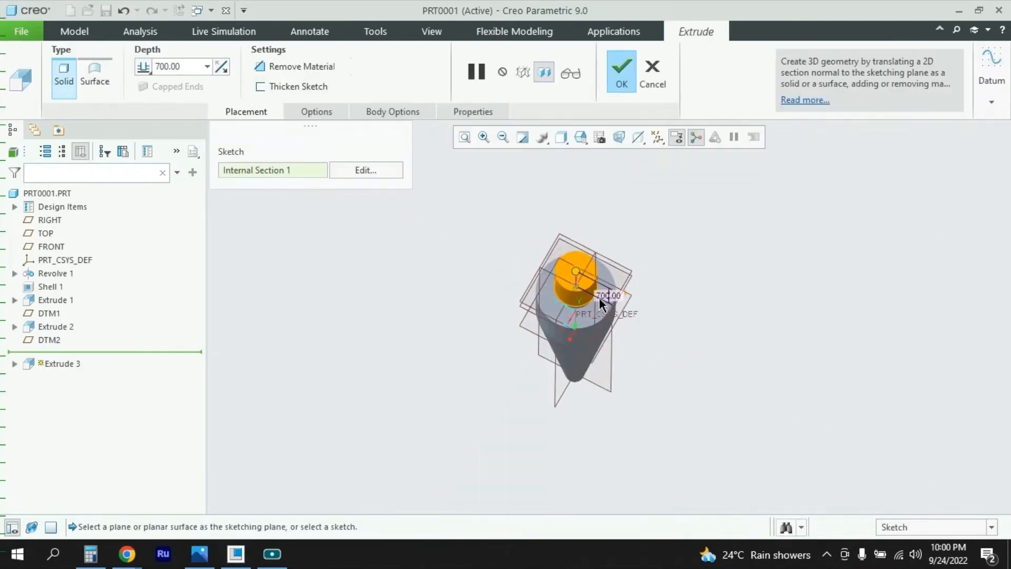
Step: Check the Flange A thickness in the Cyclone.PNG drawing and set the extrusion depth to 6
scroll(619, 331, "down", 3)
scroll(619, 331, "up", 1)
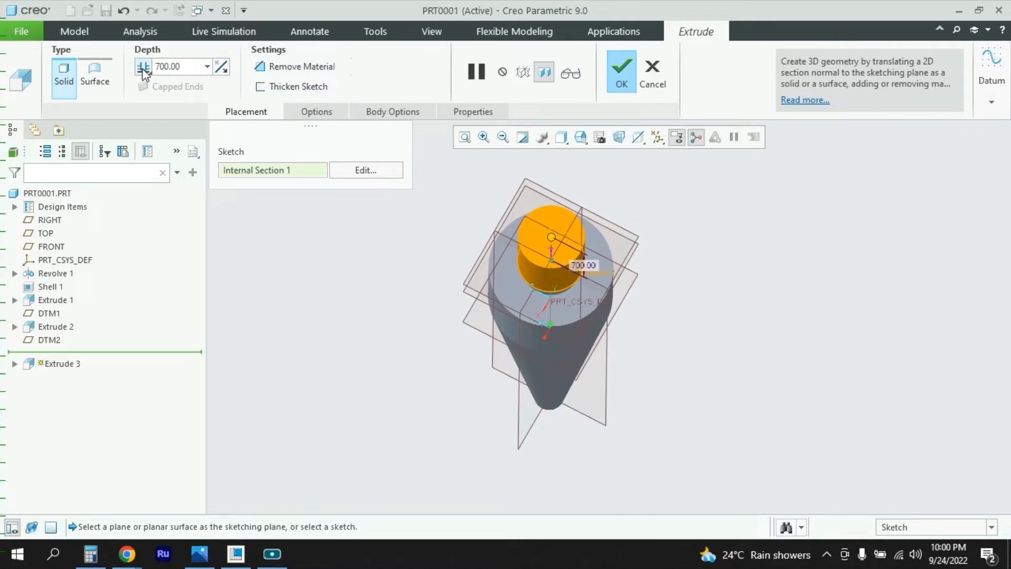
left_click(203, 68)
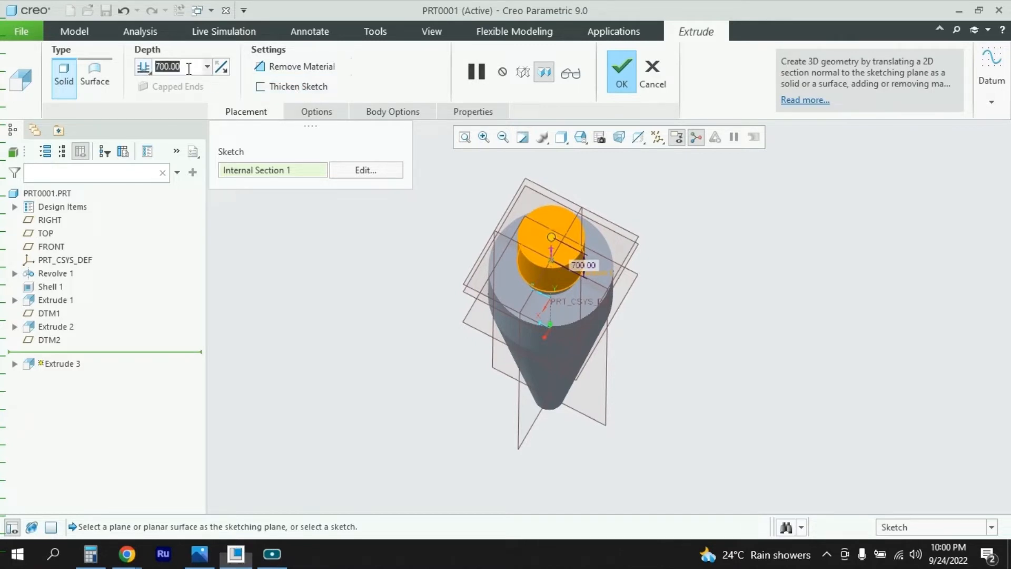
left_click(205, 562)
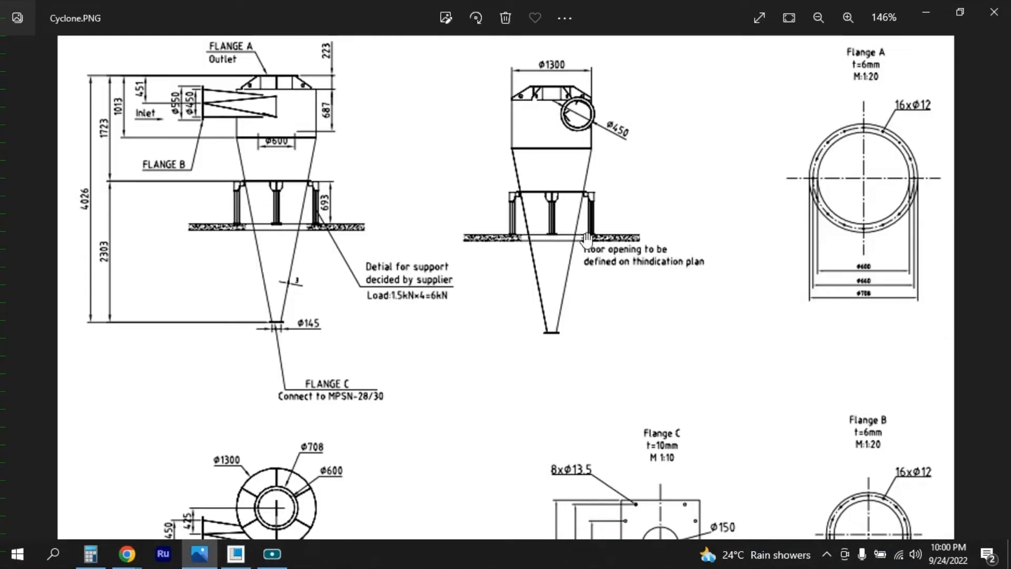
left_click(236, 554)
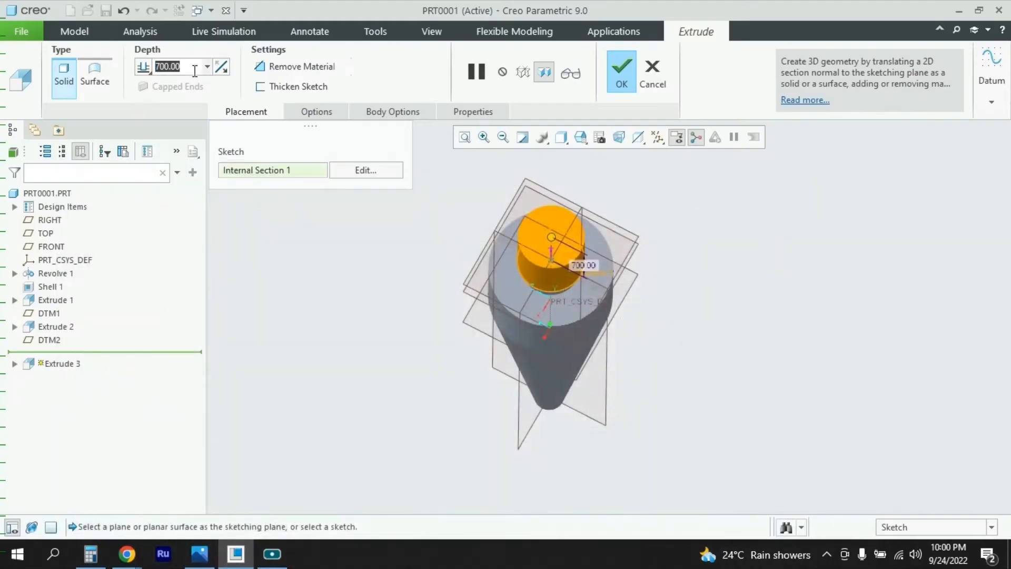
type("6")
key("Return")
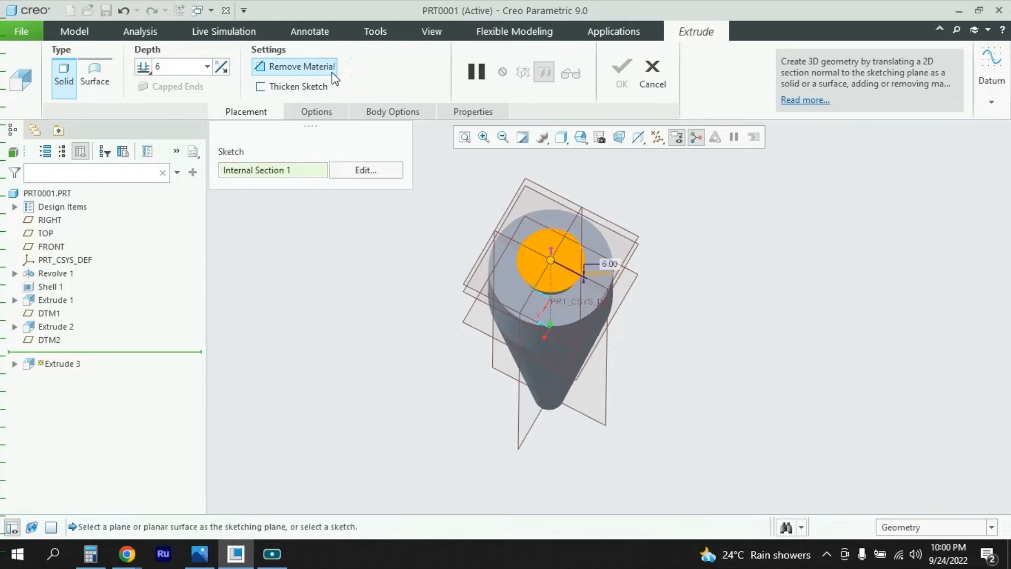
Step: Thicken the flange sketch by 50, checking the Cyclone.PNG drawing, and complete the extrusion
left_click(297, 87)
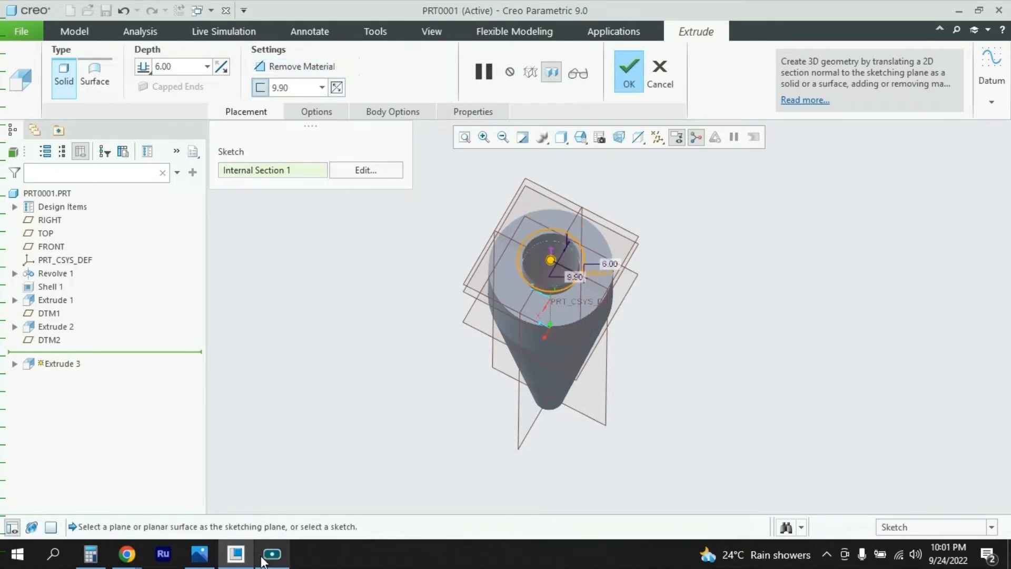
left_click(208, 561)
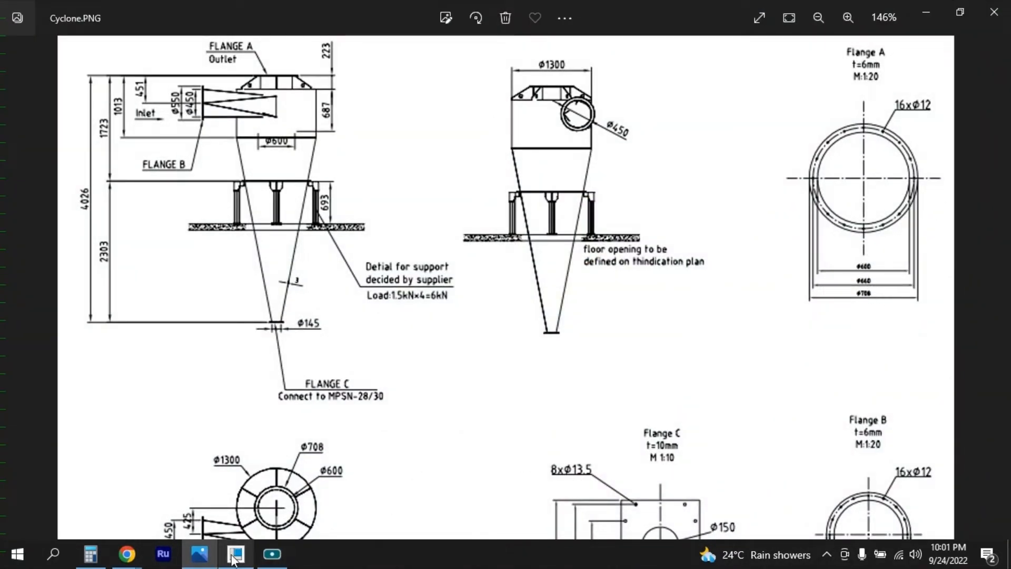
left_click(208, 562)
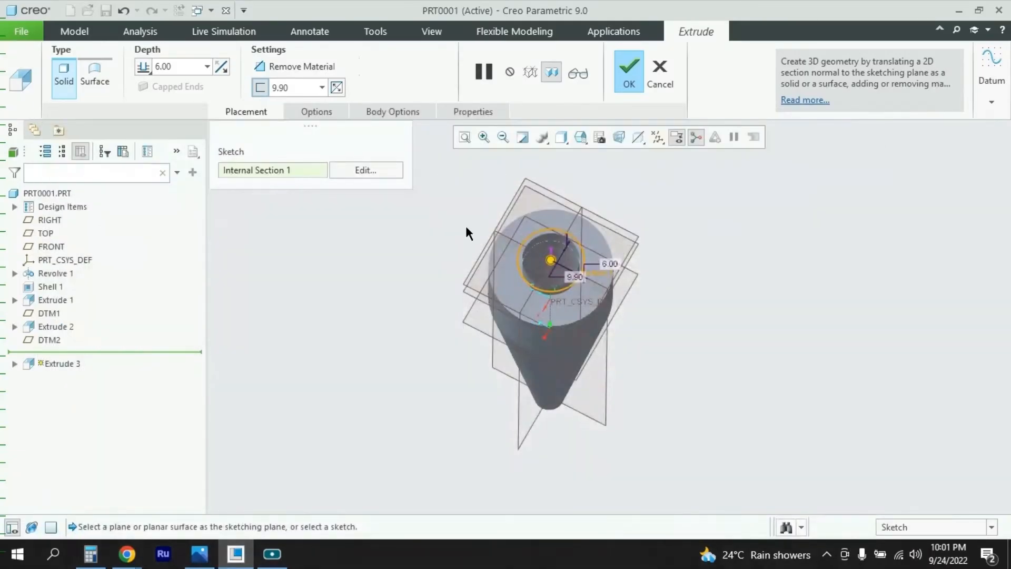
left_click(295, 92)
type("50")
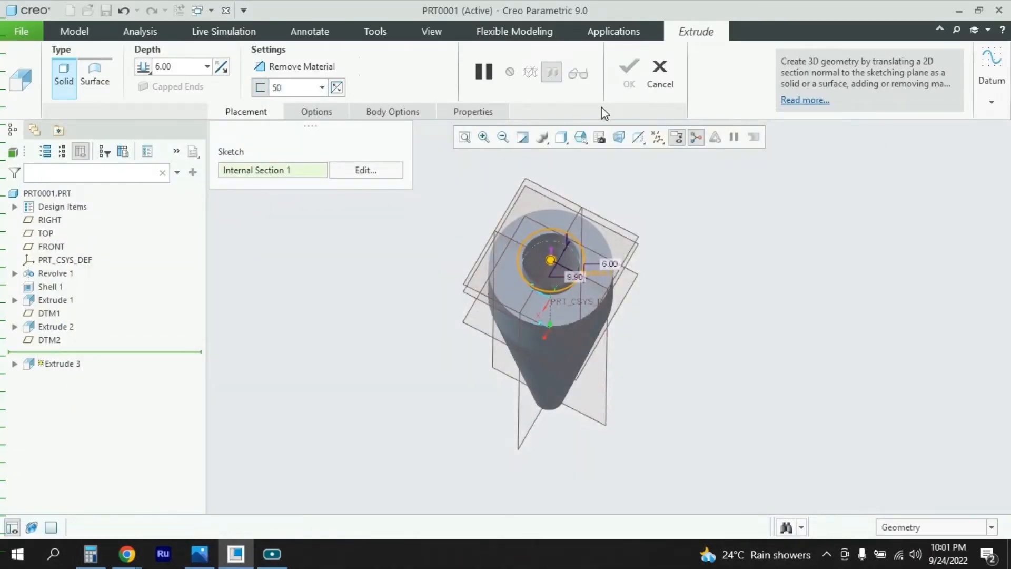
key("Return")
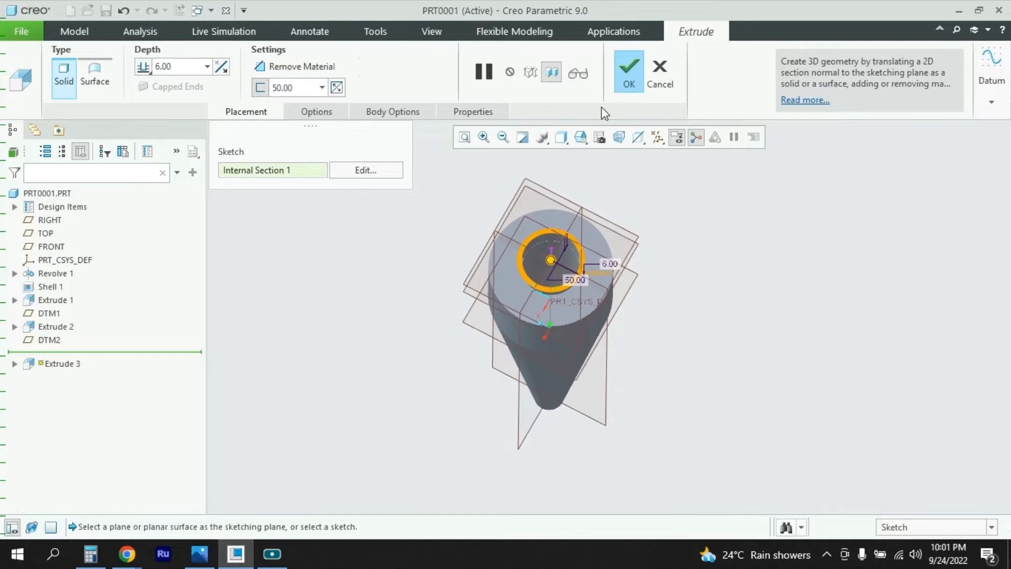
scroll(576, 277, "up", 4)
scroll(576, 277, "down", 8)
middle_click_drag(601, 285, 596, 305)
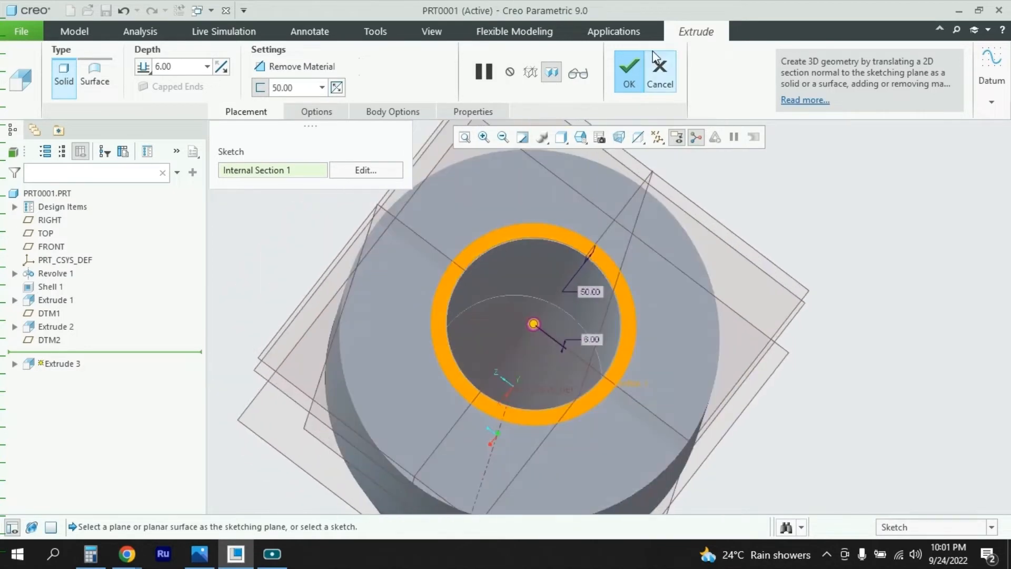
left_click(630, 74)
Step: Examine the new flange on the outlet pipe from several angles and consult the Cyclone.PNG drawing
middle_click_drag(604, 185, 694, 274)
scroll(709, 331, "down", 5)
scroll(701, 272, "up", 8)
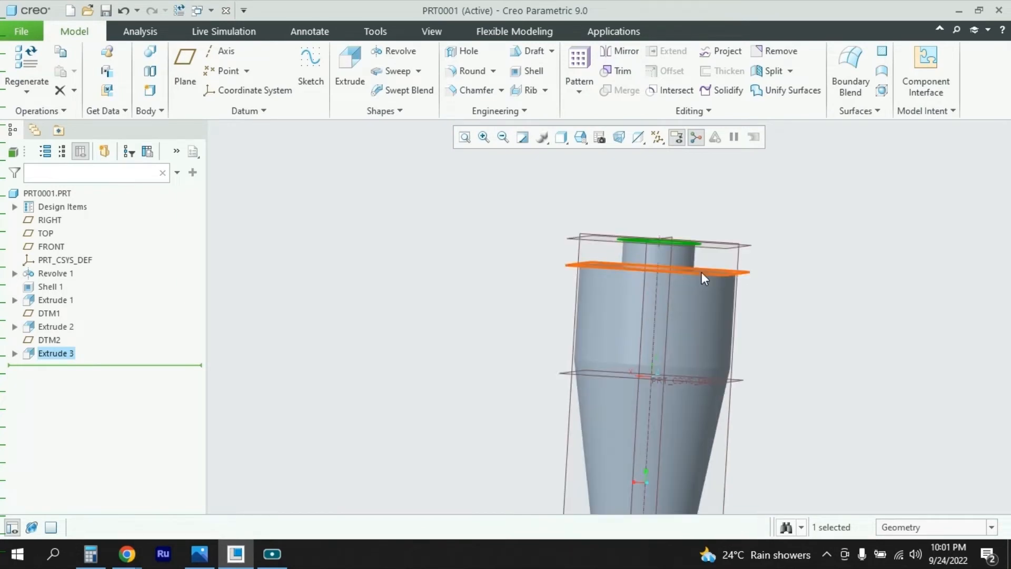
middle_click_drag(764, 252, 715, 248)
scroll(898, 292, "down", 6)
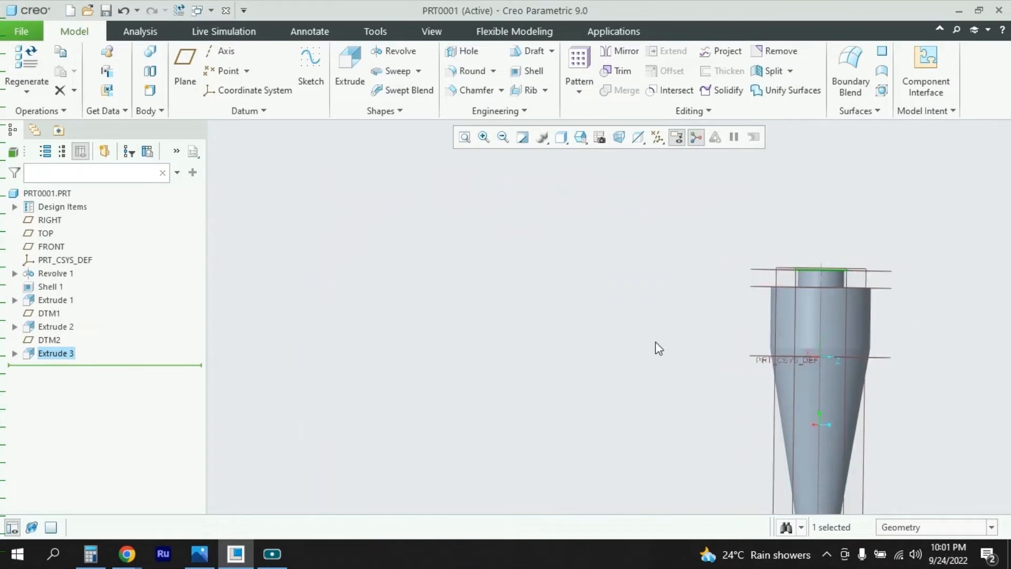
scroll(594, 335, "down", 4)
scroll(694, 361, "up", 4)
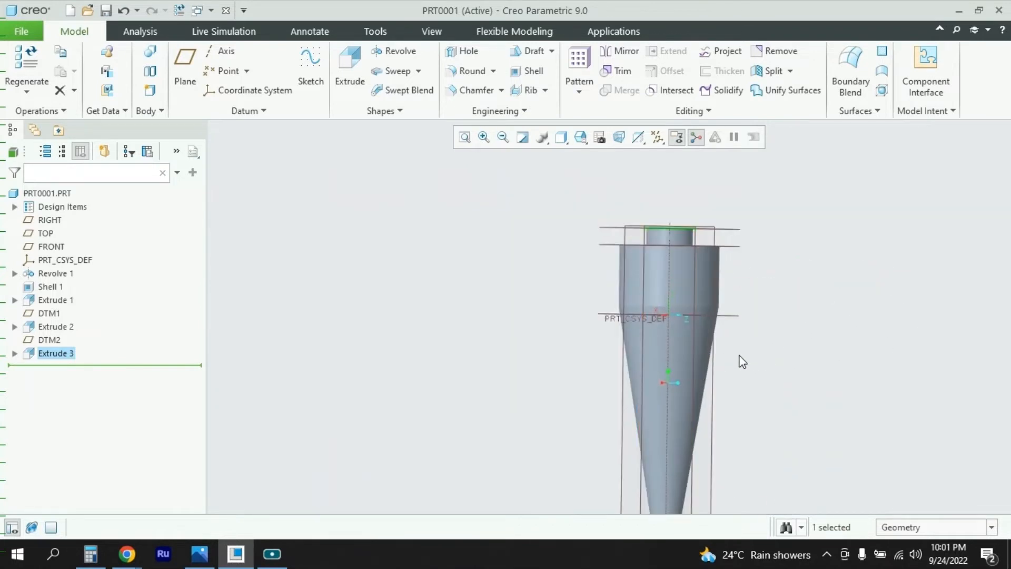
left_click(199, 553)
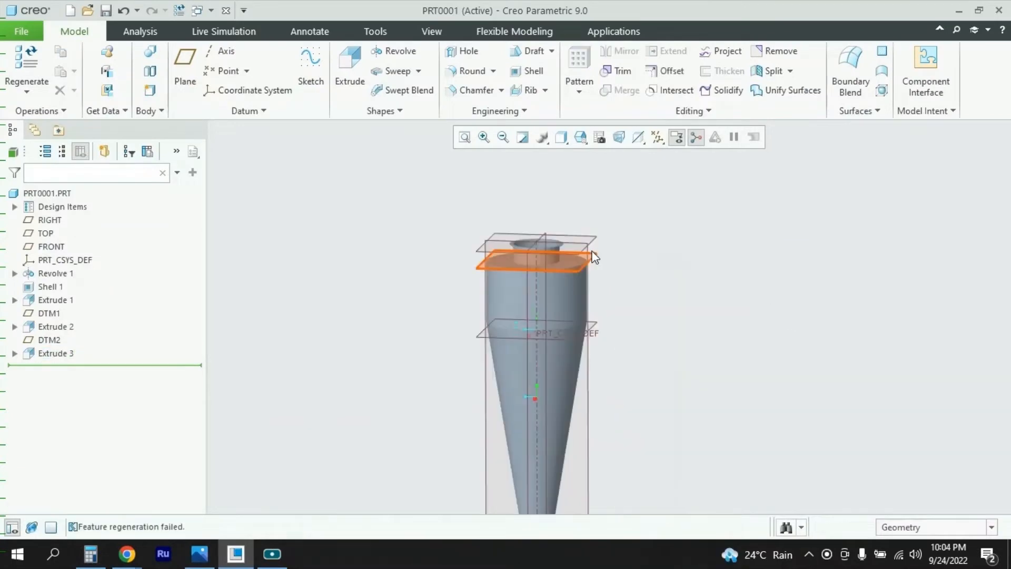
Step: Start a profile rib with its sketch on the RIGHT datum plane
scroll(593, 258, "down", 5)
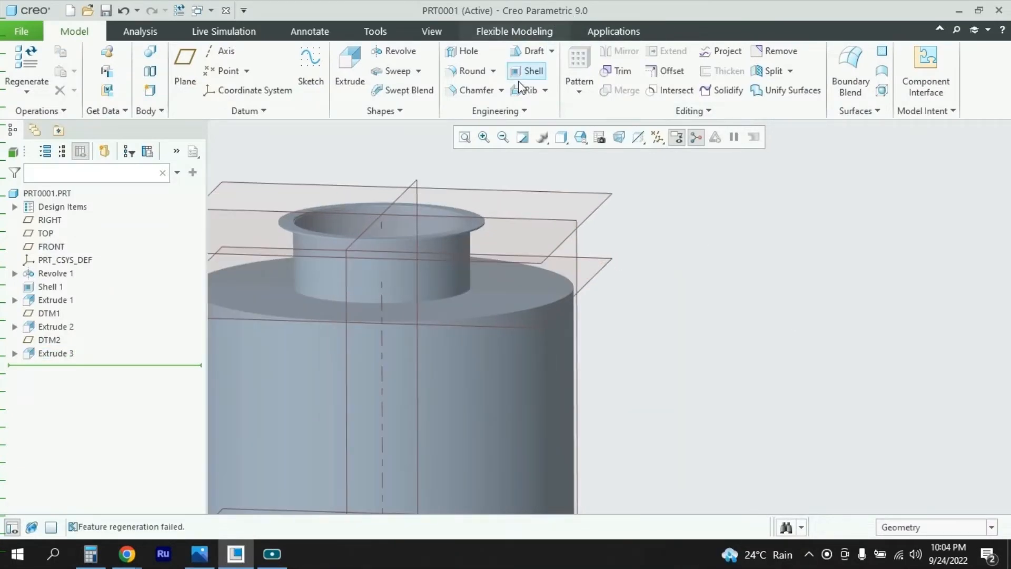
left_click(546, 90)
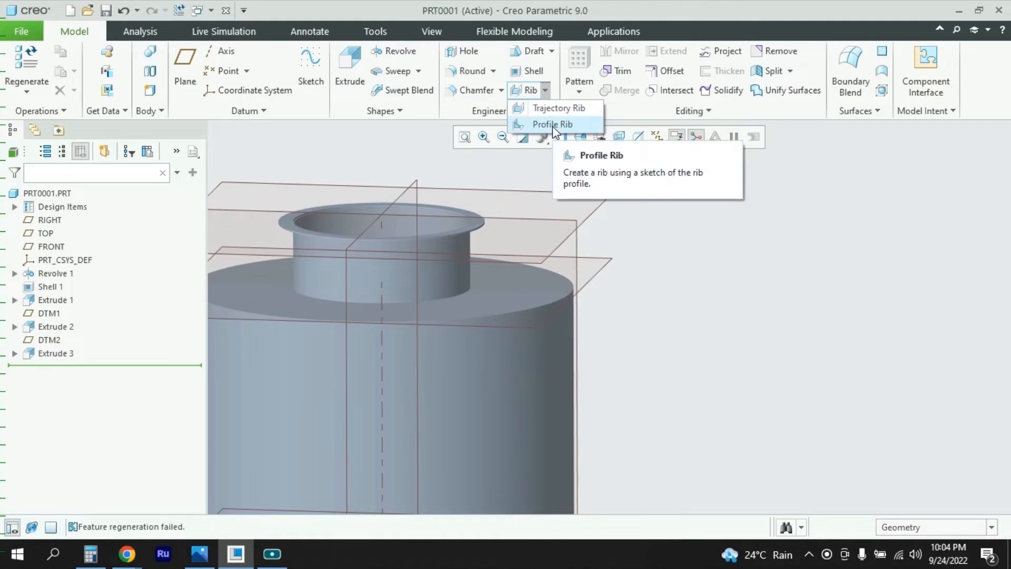
left_click(552, 125)
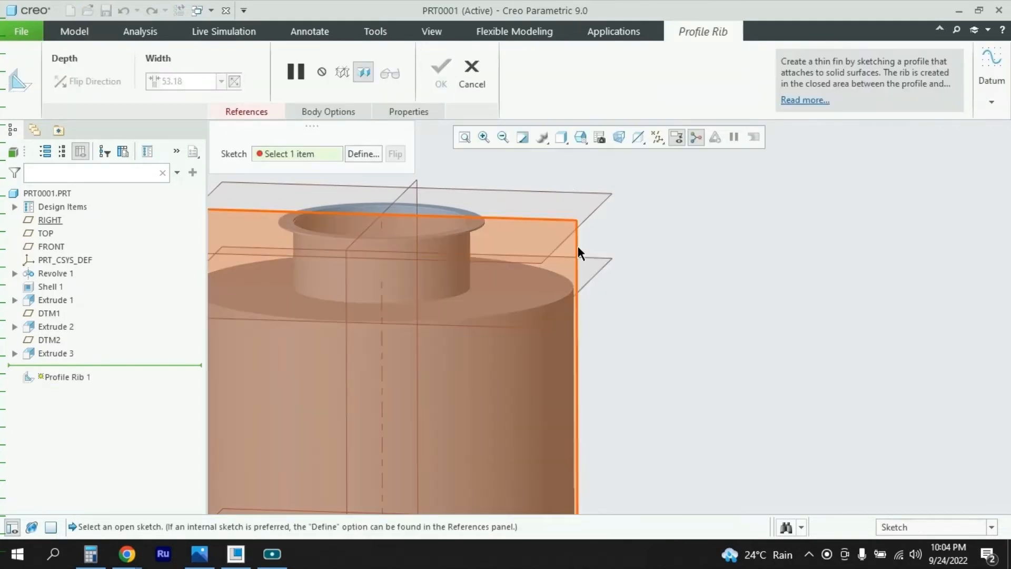
left_click(578, 245)
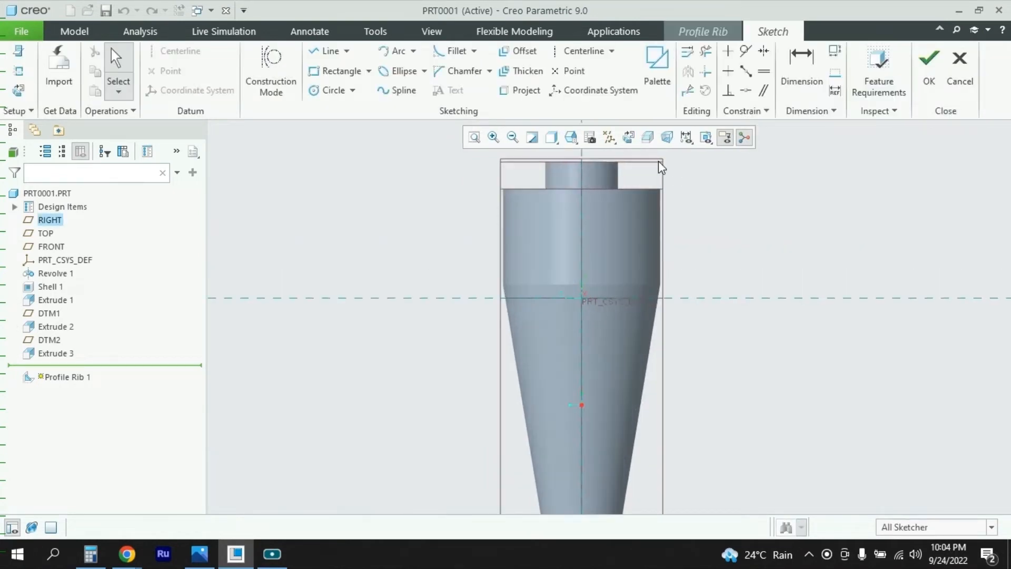
Step: Add the outlet pipe's outer silhouette and the DTM1 plane at the body top as sketch references
scroll(662, 167, "up", 5)
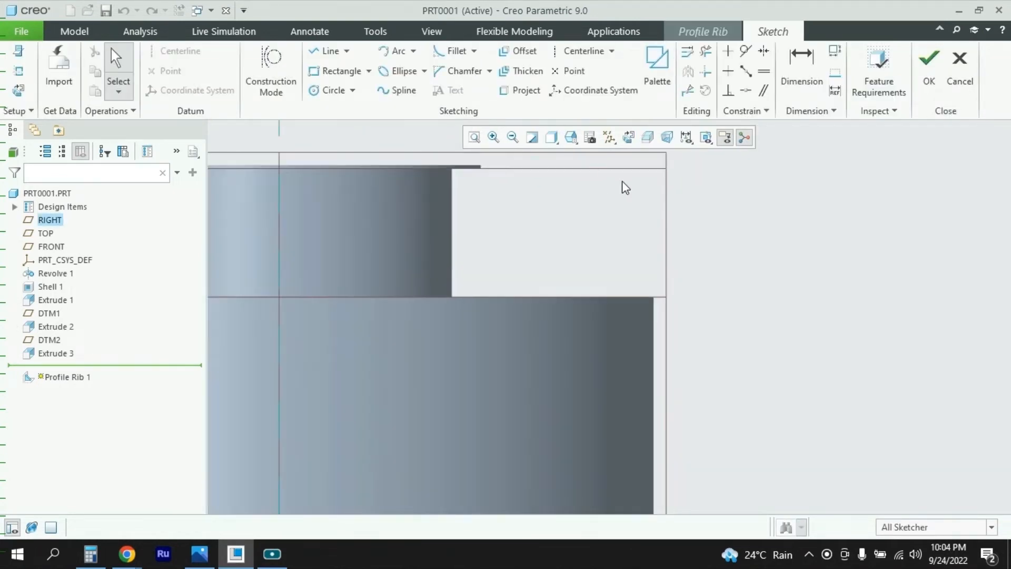
left_click(18, 74)
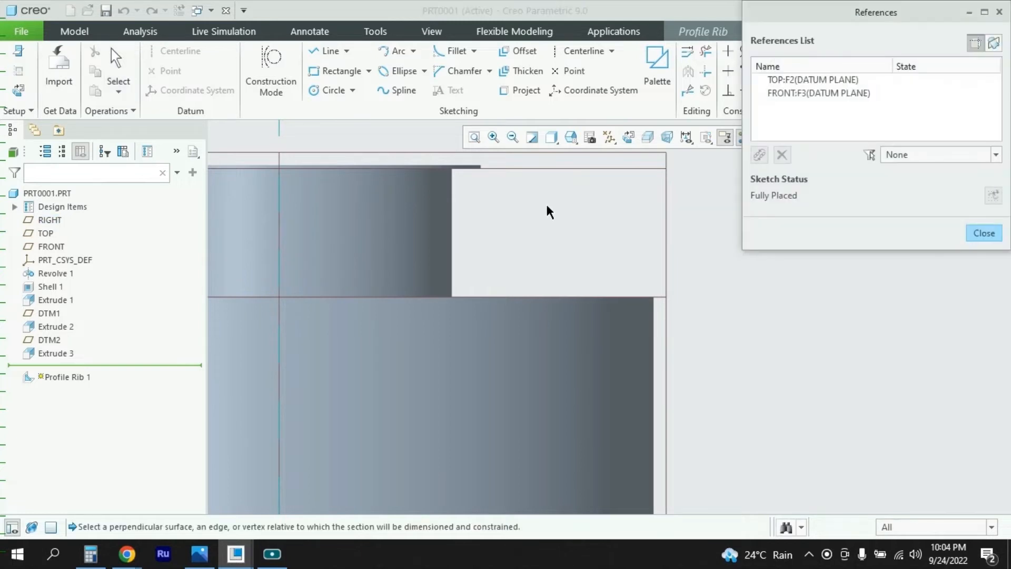
left_click(455, 181)
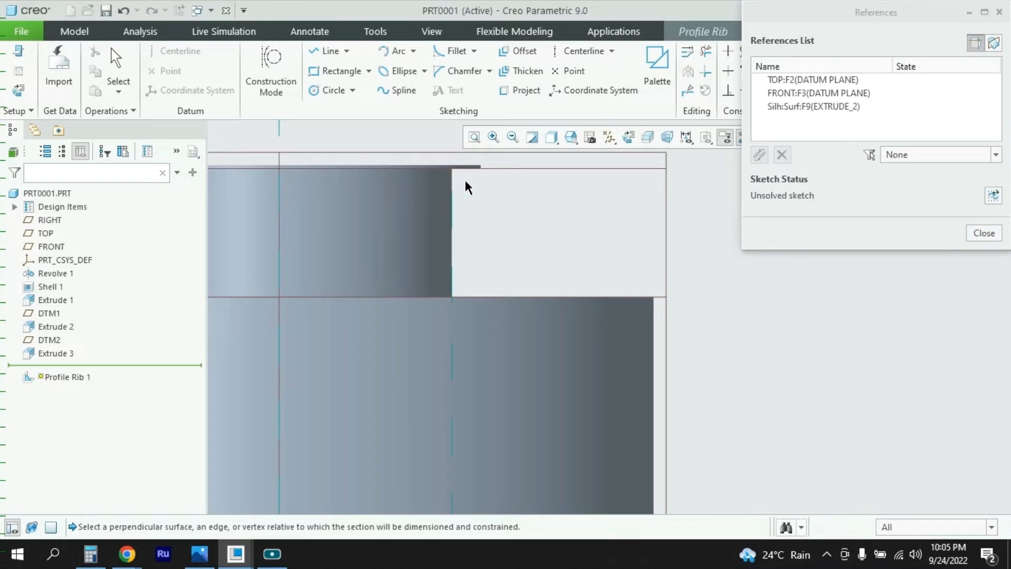
left_click(655, 303)
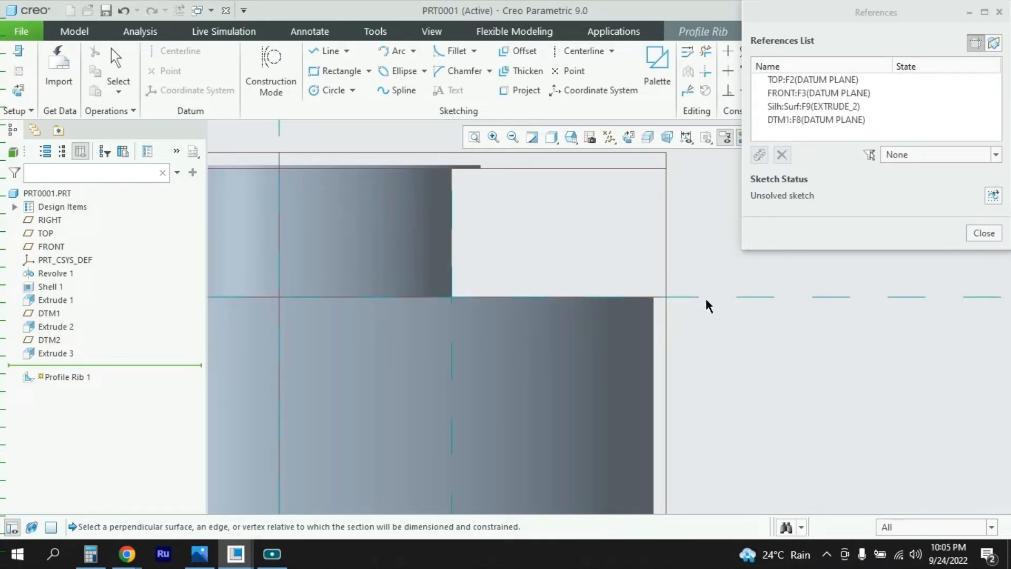
left_click(974, 234)
Step: Sketch an open three-segment rib profile from the outlet pipe wall, starting about 207 above the body top and sloping down to the body's outer edge
left_click(324, 54)
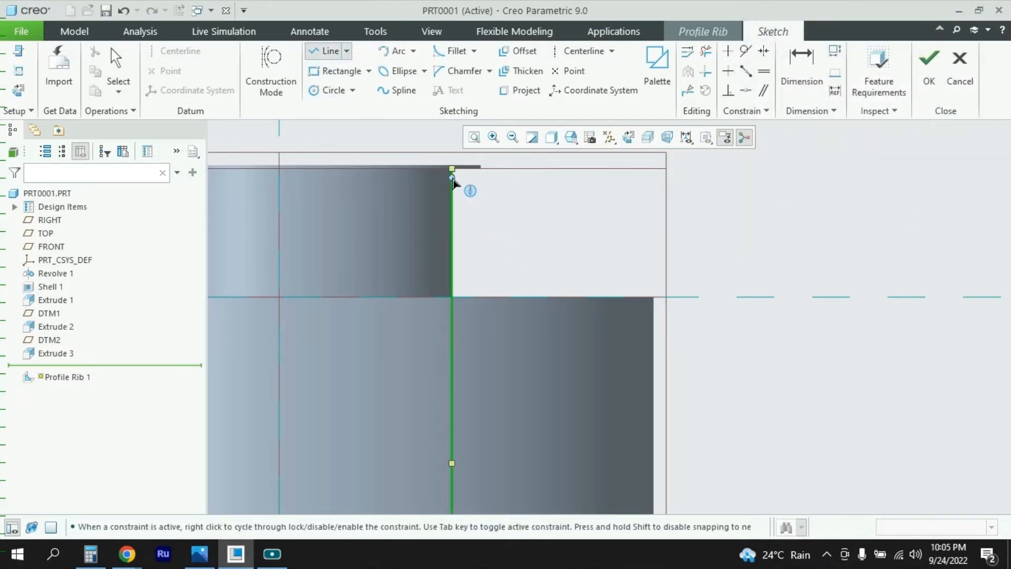
left_click(453, 178)
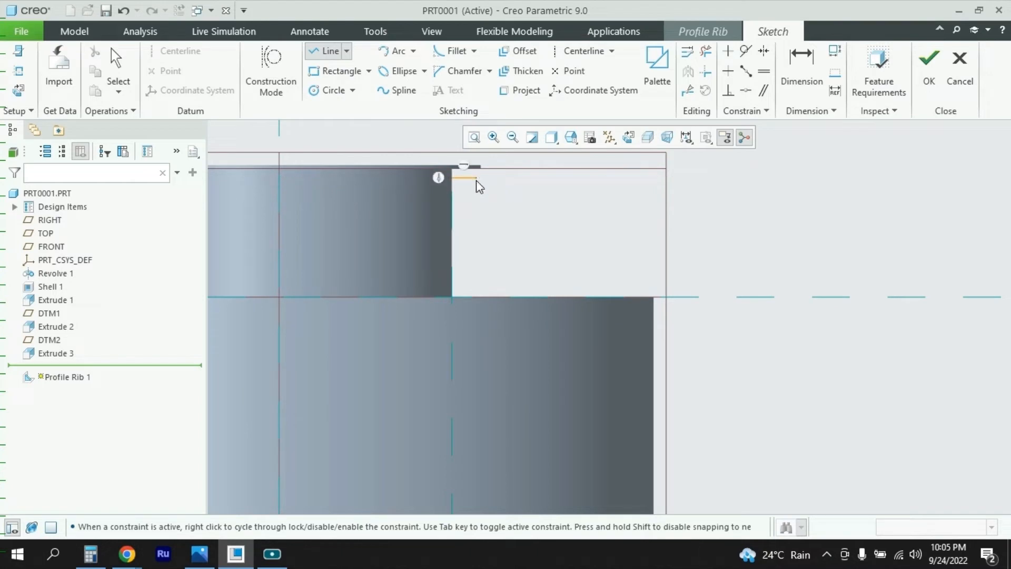
left_click(477, 178)
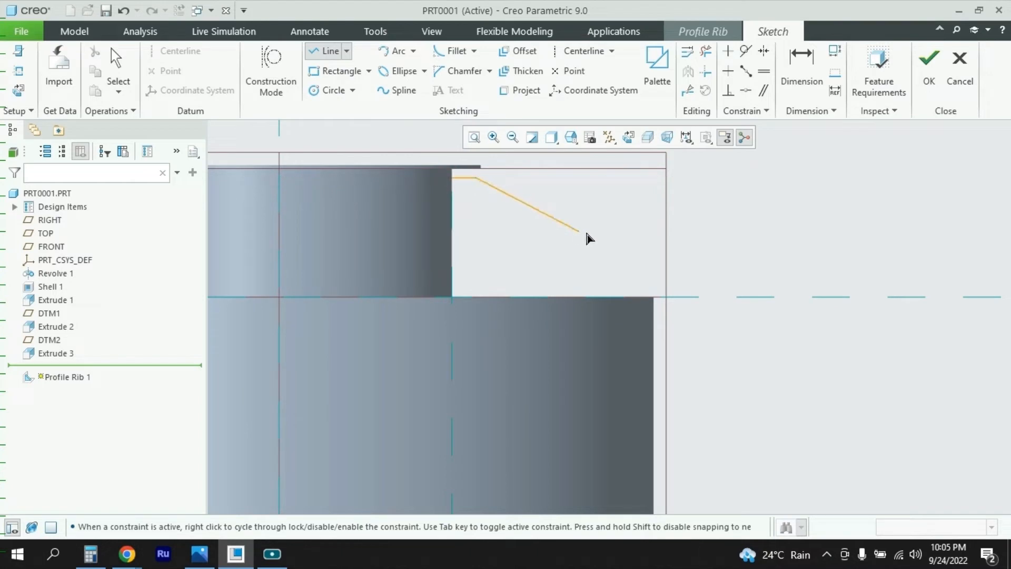
left_click(650, 273)
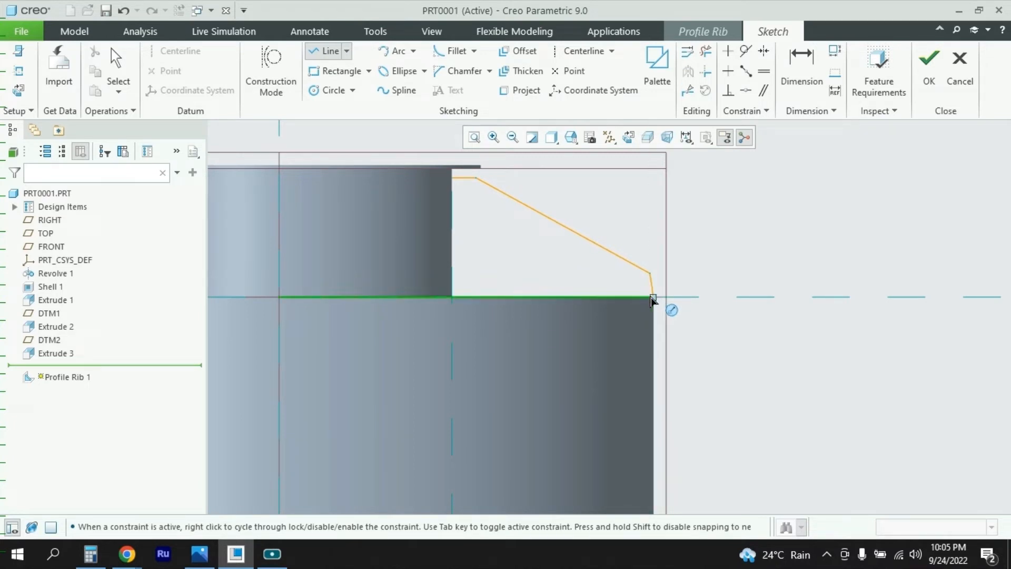
left_click(654, 297)
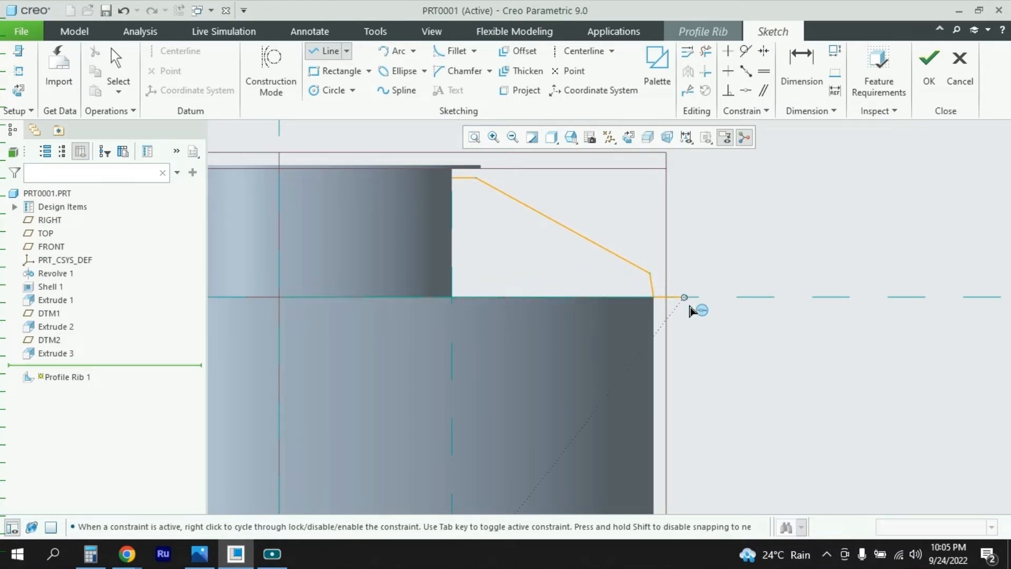
middle_click(471, 262)
middle_click(484, 259)
scroll(491, 285, "up", 3)
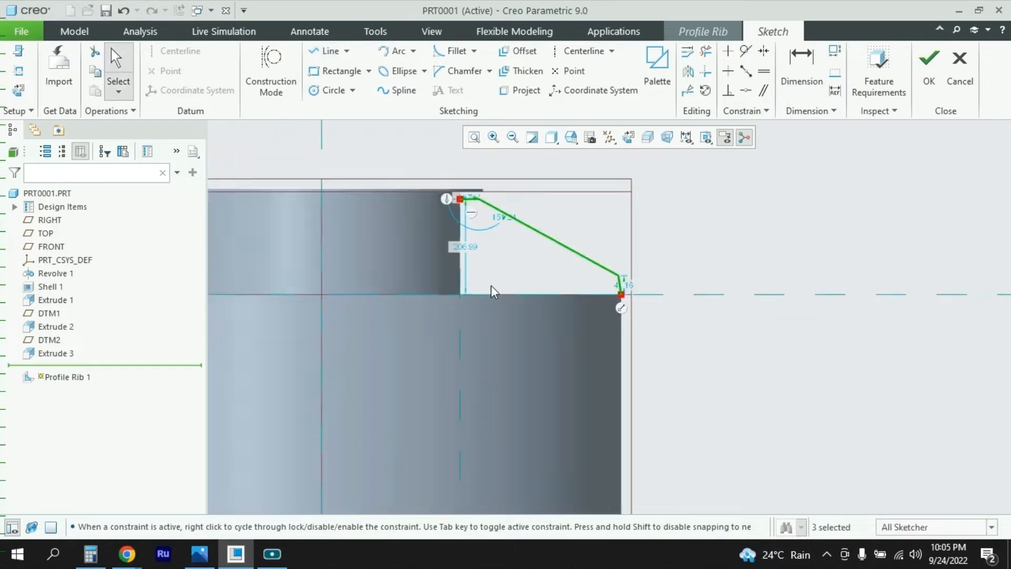
scroll(547, 254, "down", 3)
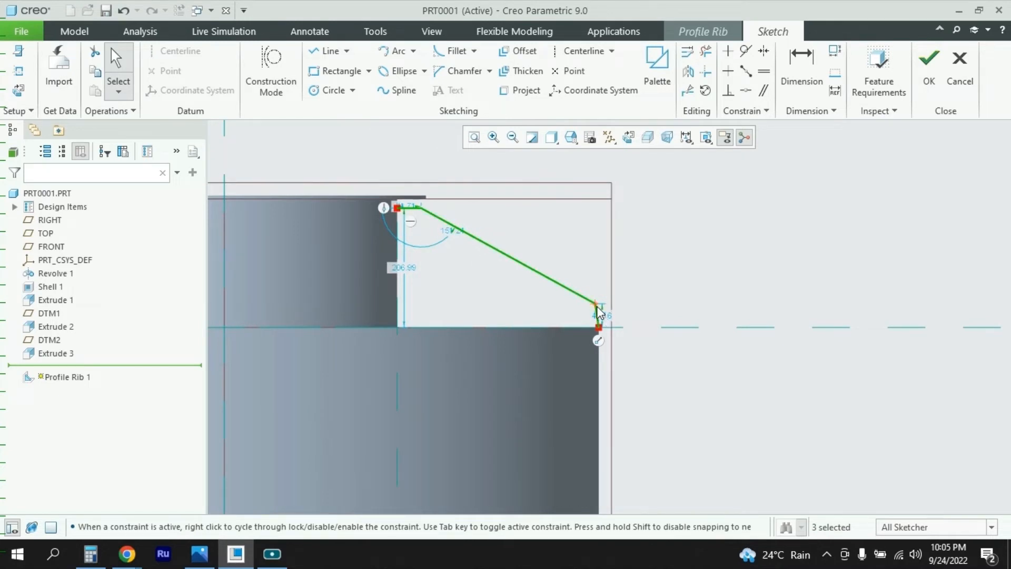
Step: Dimension the sloping line of the rib profile at 350 and finish the sketch
left_click(802, 66)
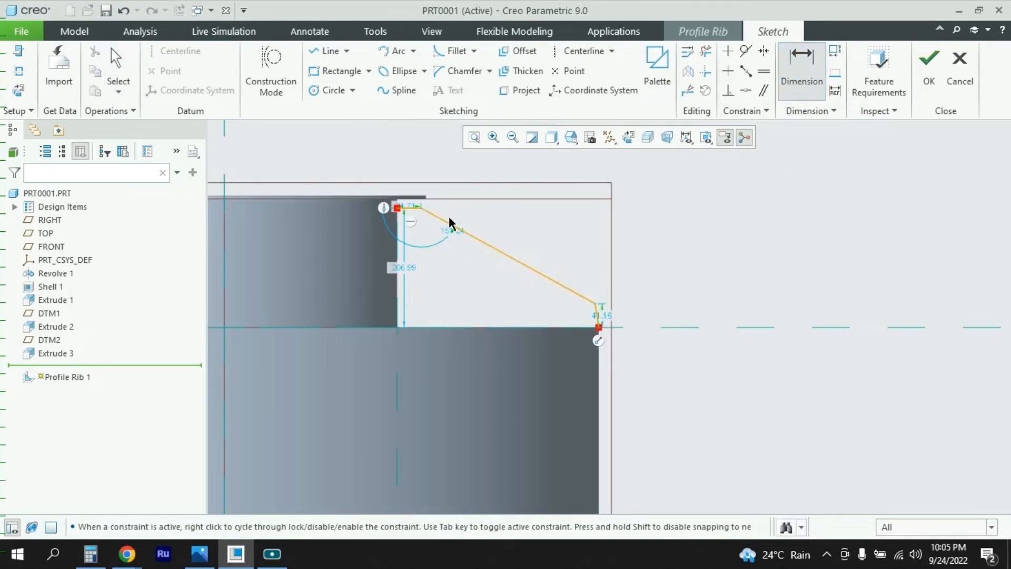
left_click(422, 213)
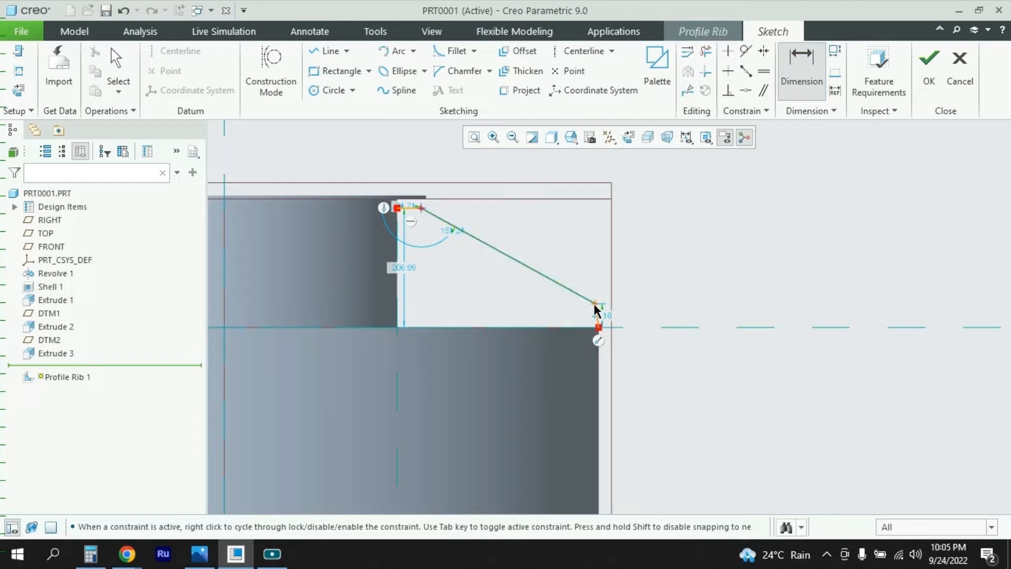
middle_click(578, 273)
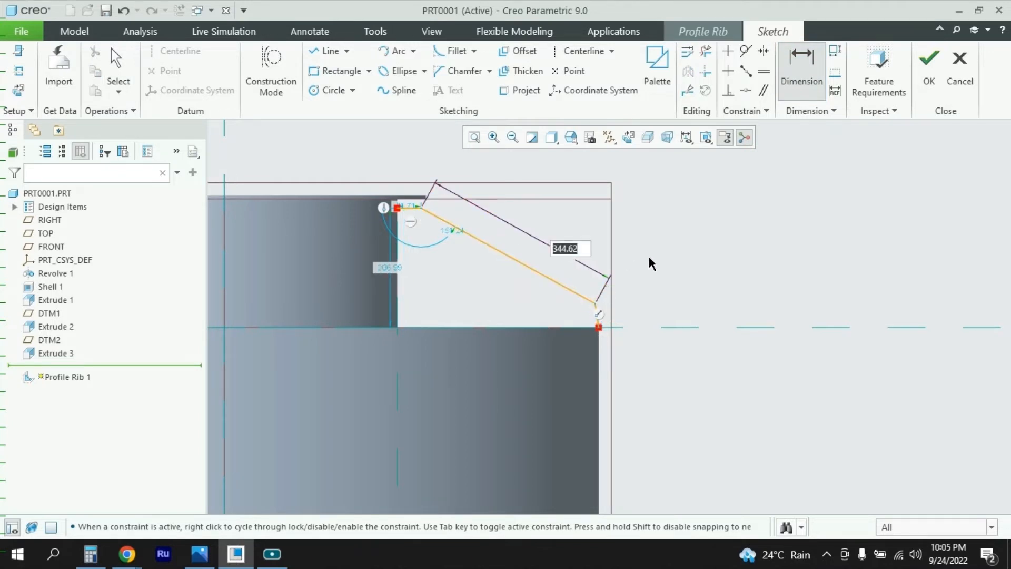
type("346")
key("Return")
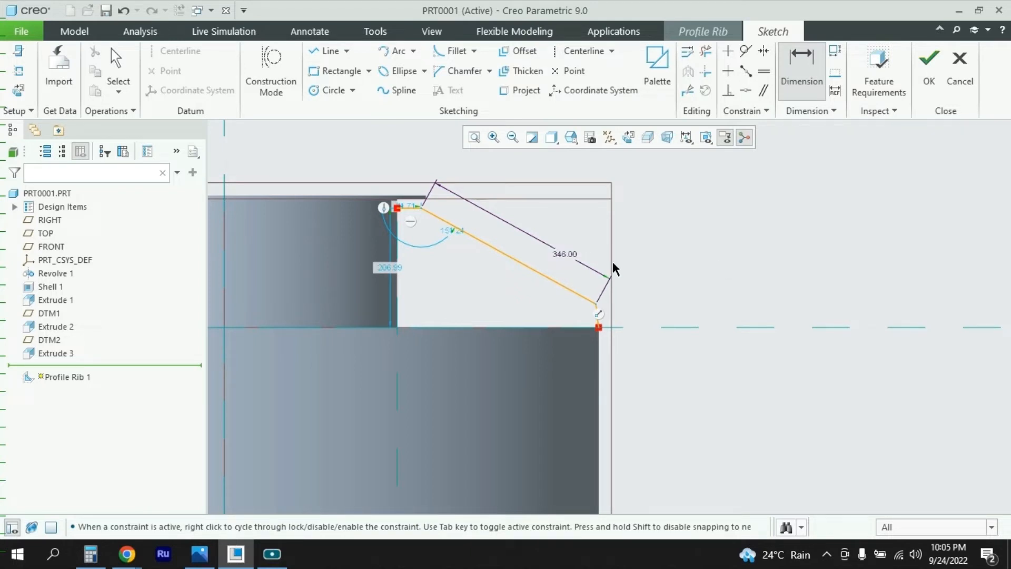
double_click(569, 255)
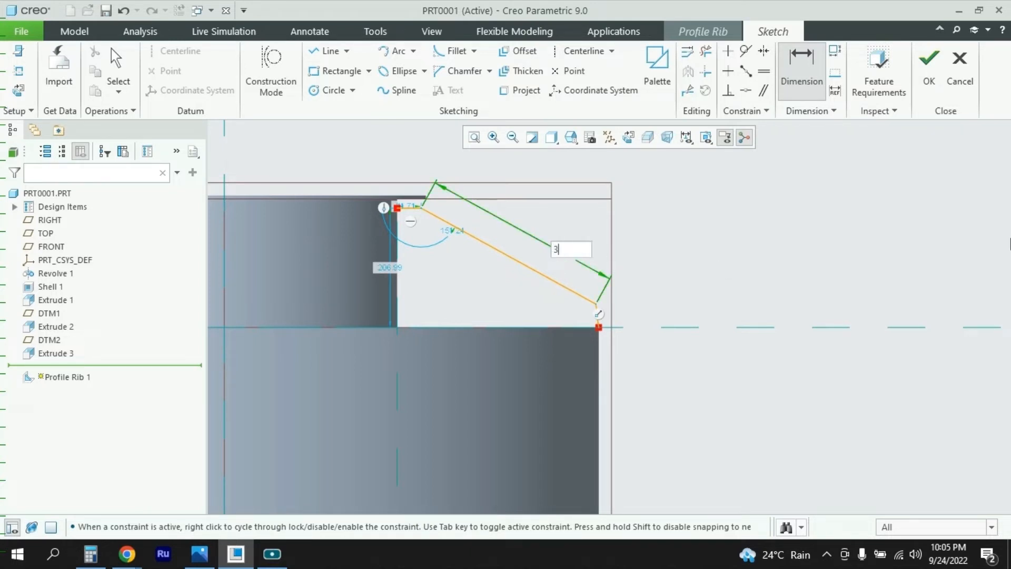
key("Return")
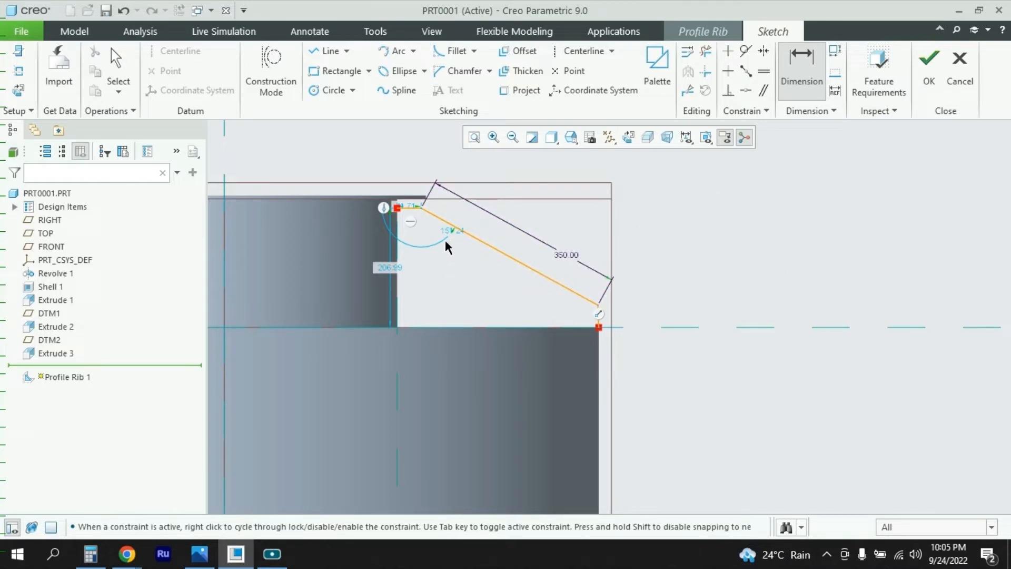
left_click(928, 65)
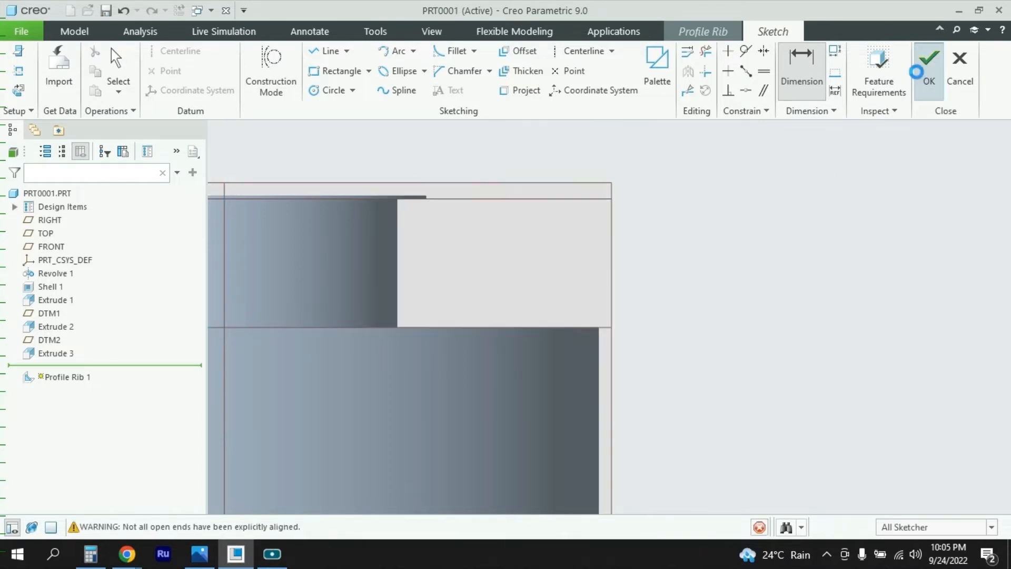
Step: Try the opposite material direction for the rib, then restore the direction that fills towards the body top
middle_click_drag(707, 269, 663, 267)
middle_click_drag(648, 270, 623, 274)
scroll(826, 266, "up", 5)
mouse_move(726, 267)
middle_mouse_down()
mouse_move(691, 262)
mouse_move(711, 277)
mouse_move(732, 262)
mouse_move(723, 272)
mouse_move(724, 253)
middle_mouse_up()
scroll(660, 280, "down", 5)
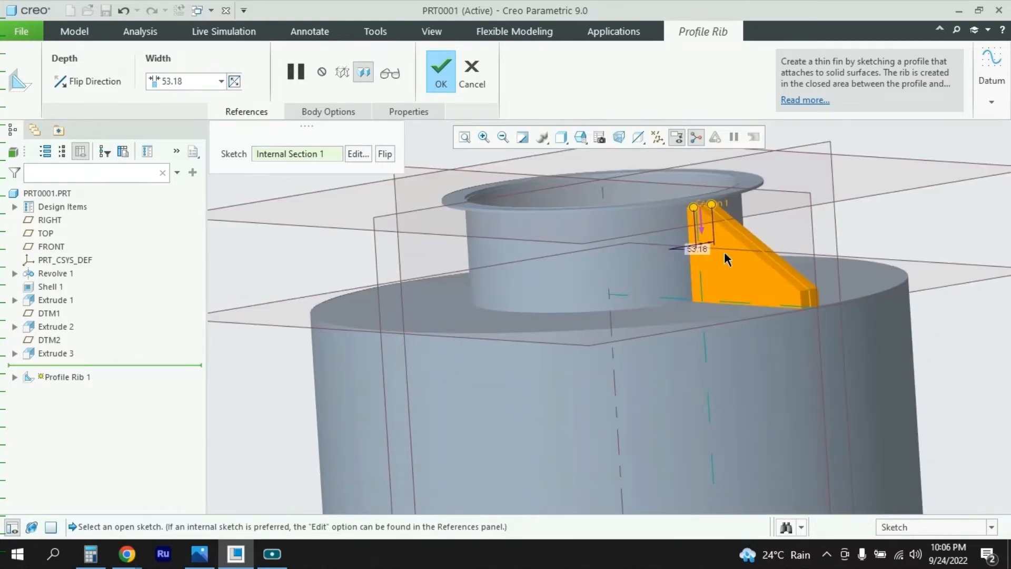
left_click(703, 232)
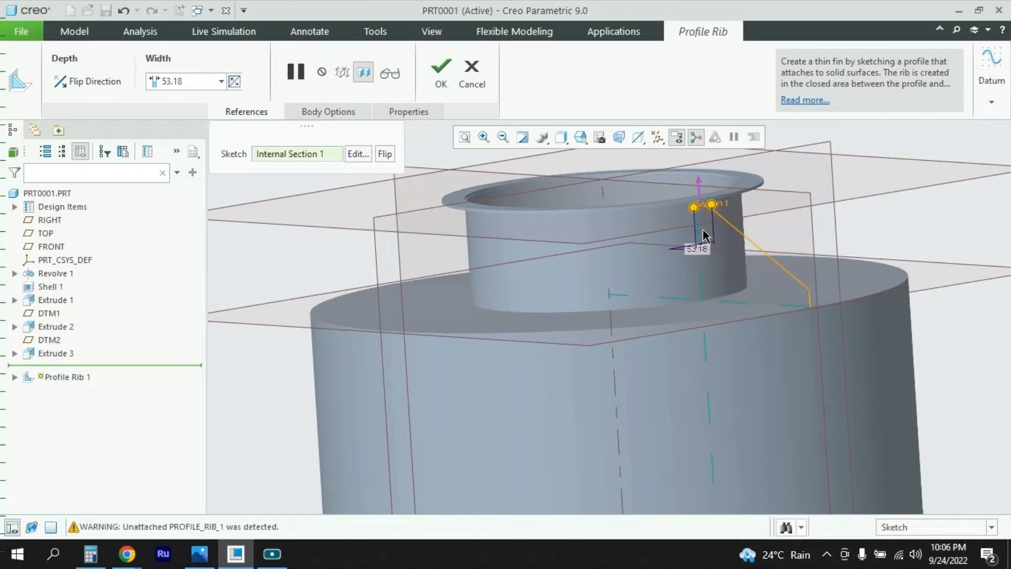
left_click(698, 182)
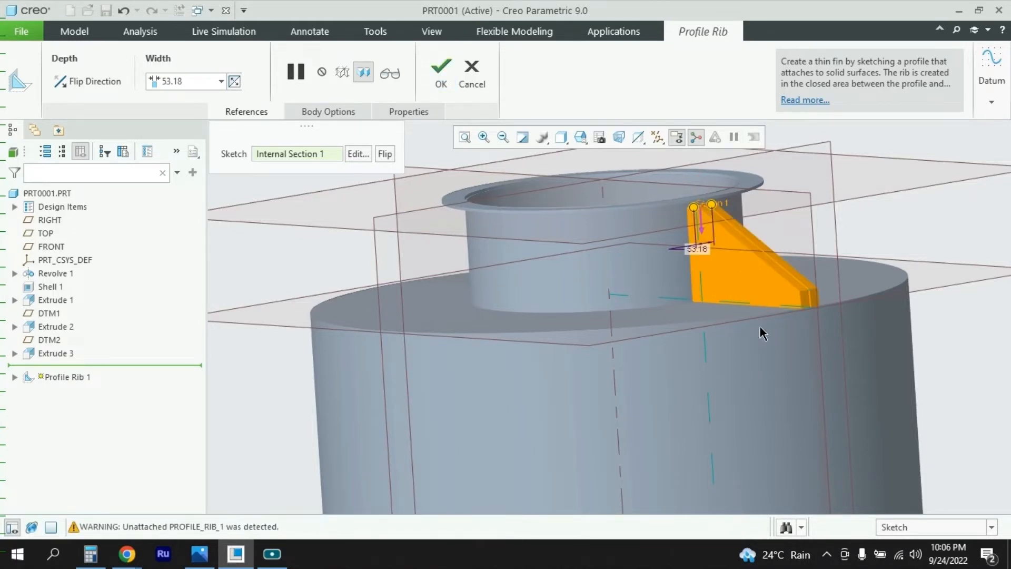
Step: Set the profile rib's width to 20
scroll(636, 324, "down", 3)
middle_click_drag(729, 326, 686, 323)
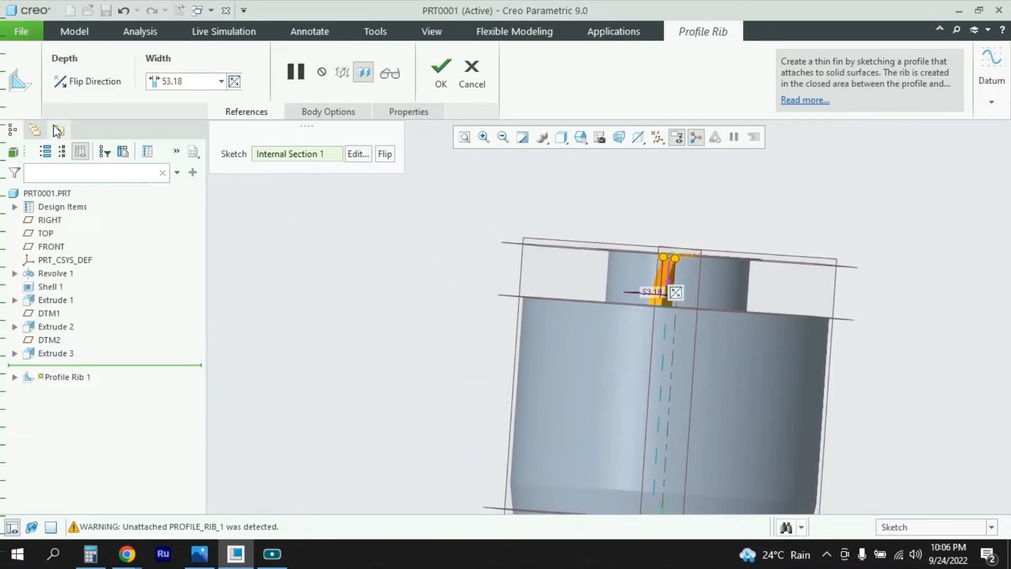
left_click(194, 81)
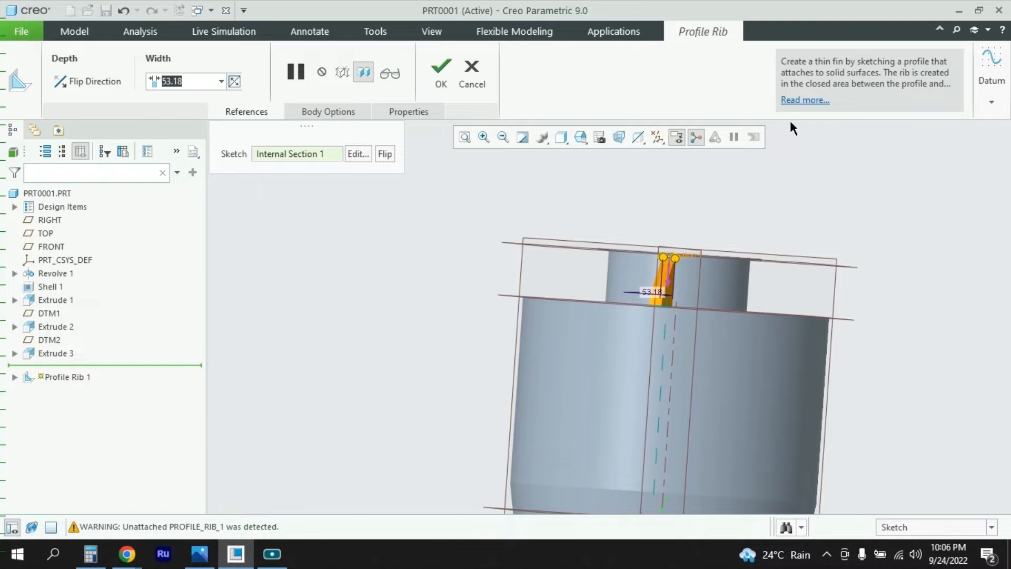
type("2")
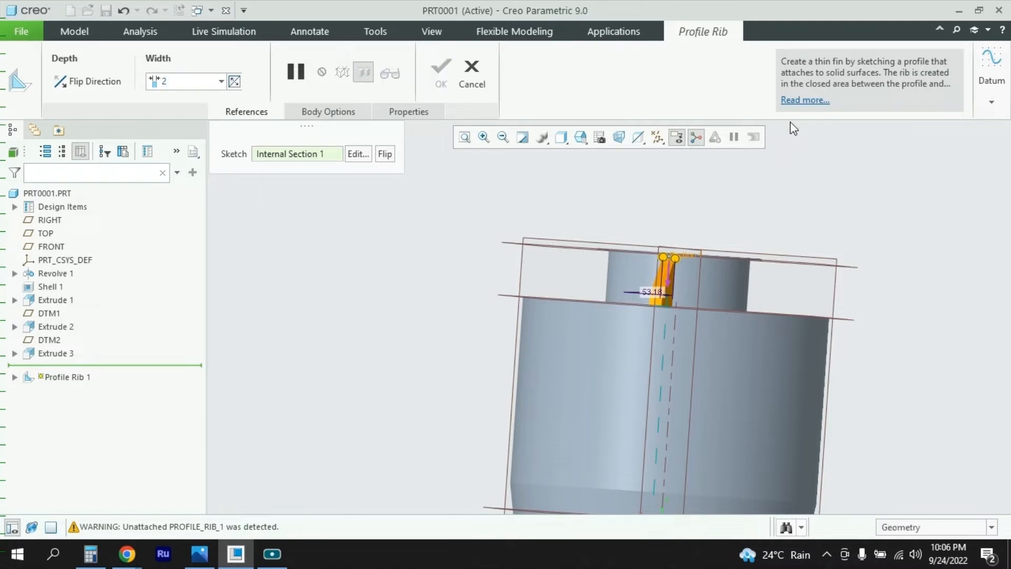
type("0")
key("Return")
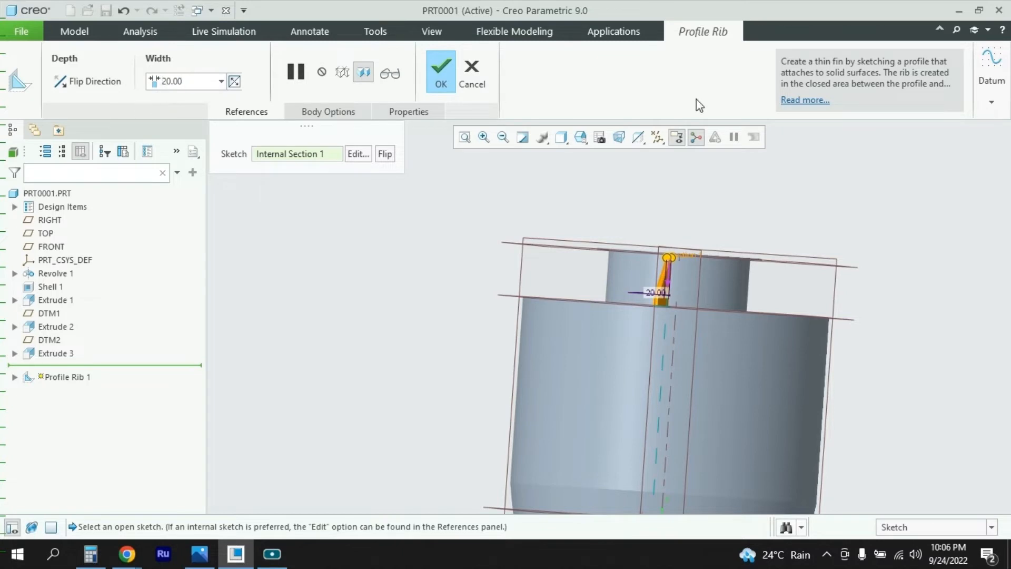
Step: Set the profile rib's width to 30 and complete the feature
key("BackSpace")
type("3")
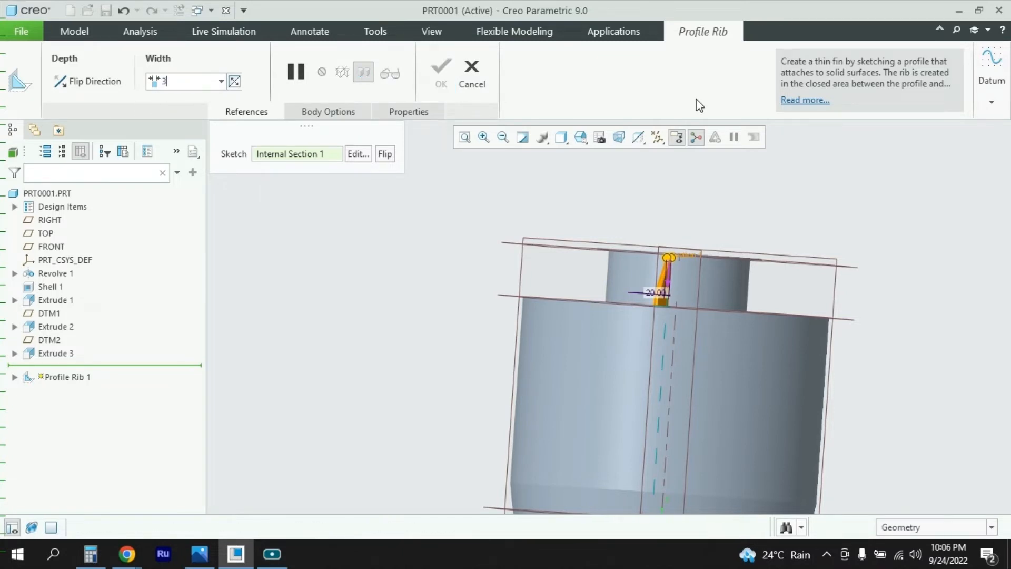
type("0")
key("Return")
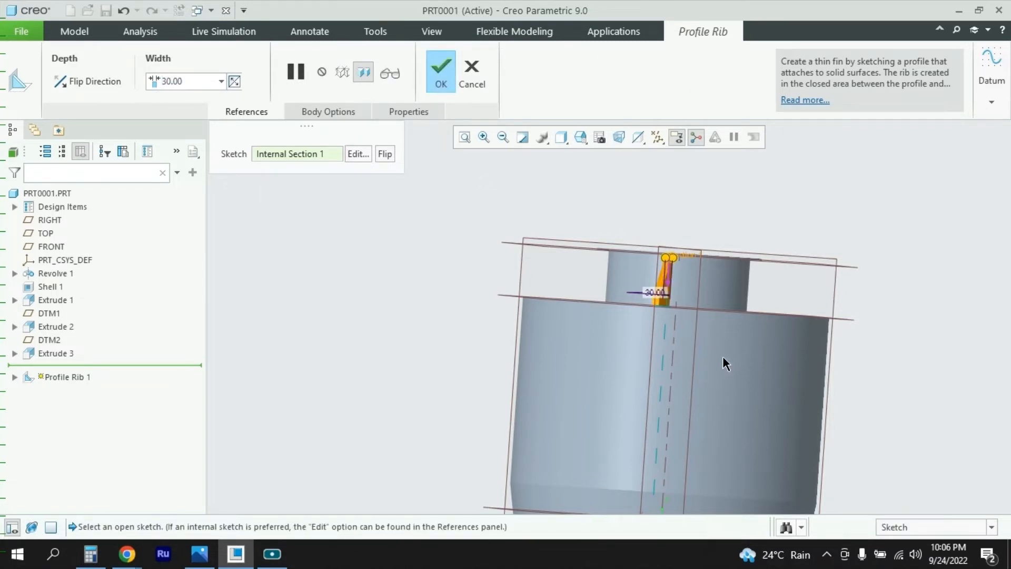
mouse_move(726, 364)
middle_mouse_down()
mouse_move(682, 346)
mouse_move(736, 350)
mouse_move(749, 371)
mouse_move(766, 358)
mouse_move(734, 352)
middle_mouse_up()
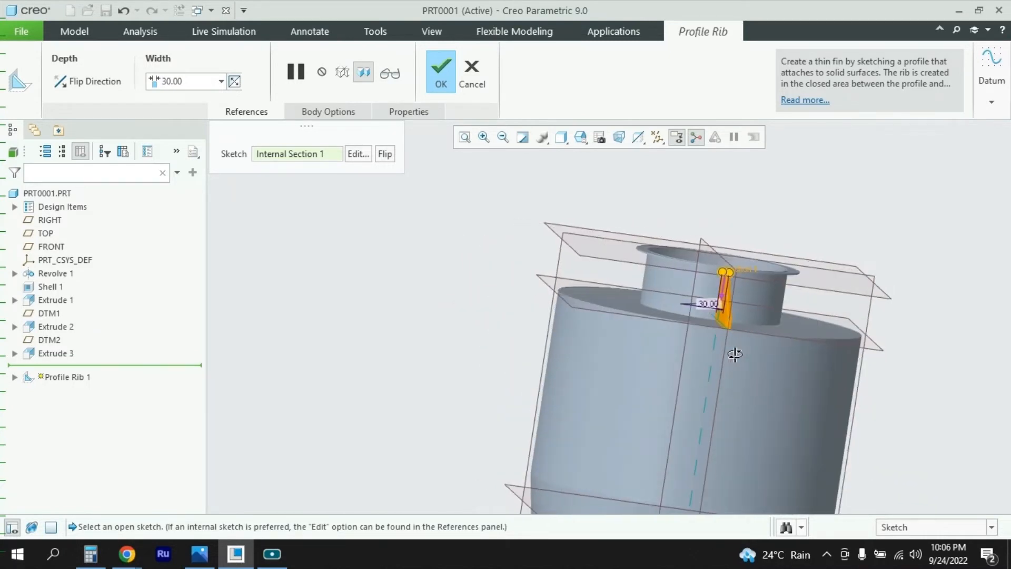
left_click(445, 73)
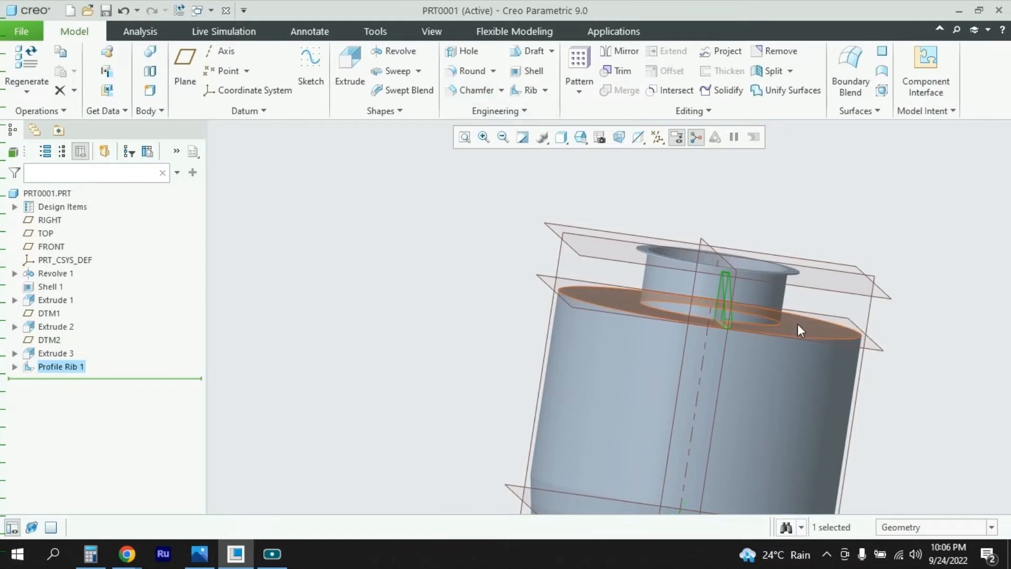
Step: Start an axis pattern of the profile rib using the body's central axis as the pattern centre
middle_click_drag(792, 328, 711, 327)
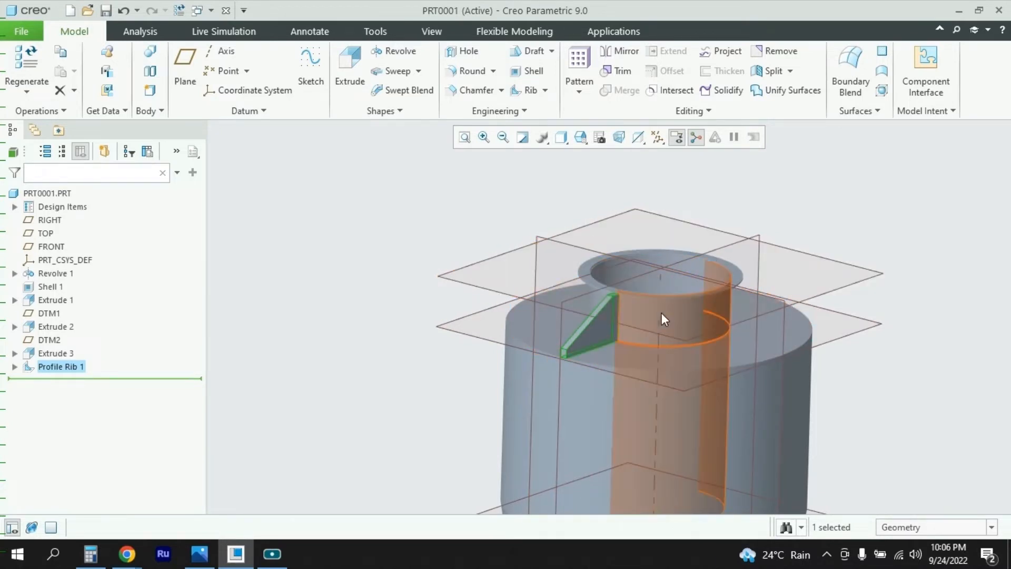
left_click(580, 91)
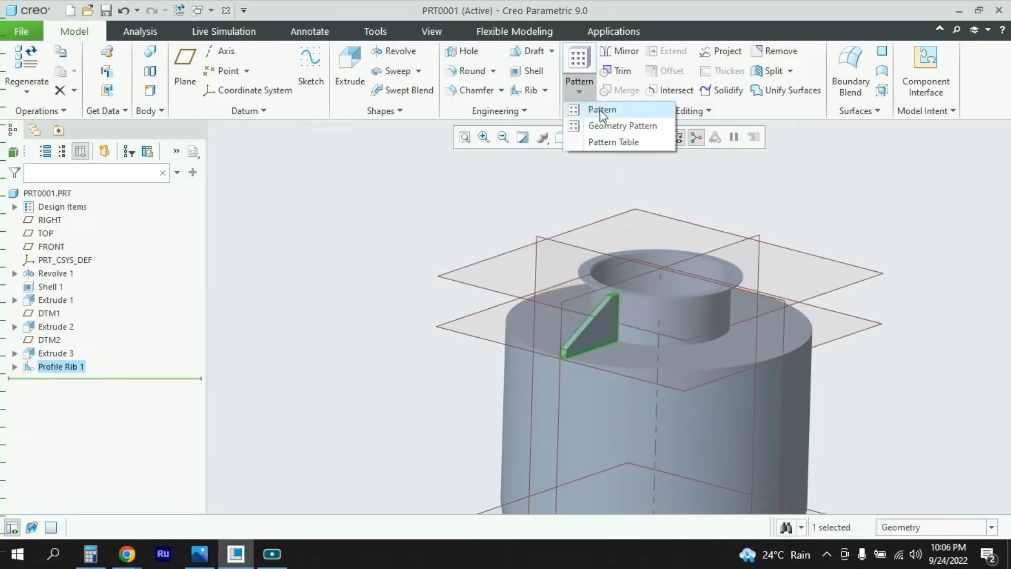
left_click(600, 109)
left_click(78, 78)
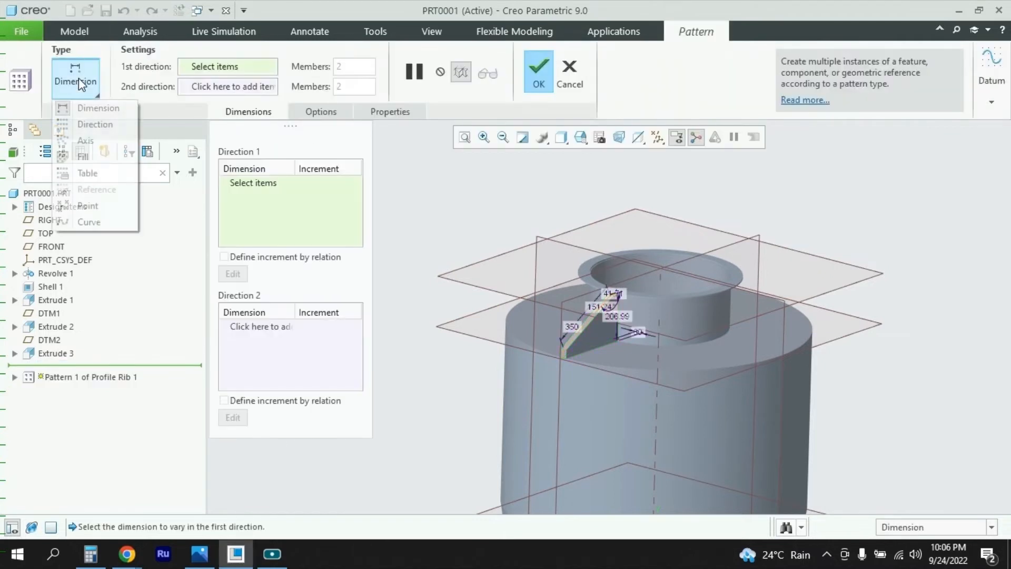
left_click(89, 140)
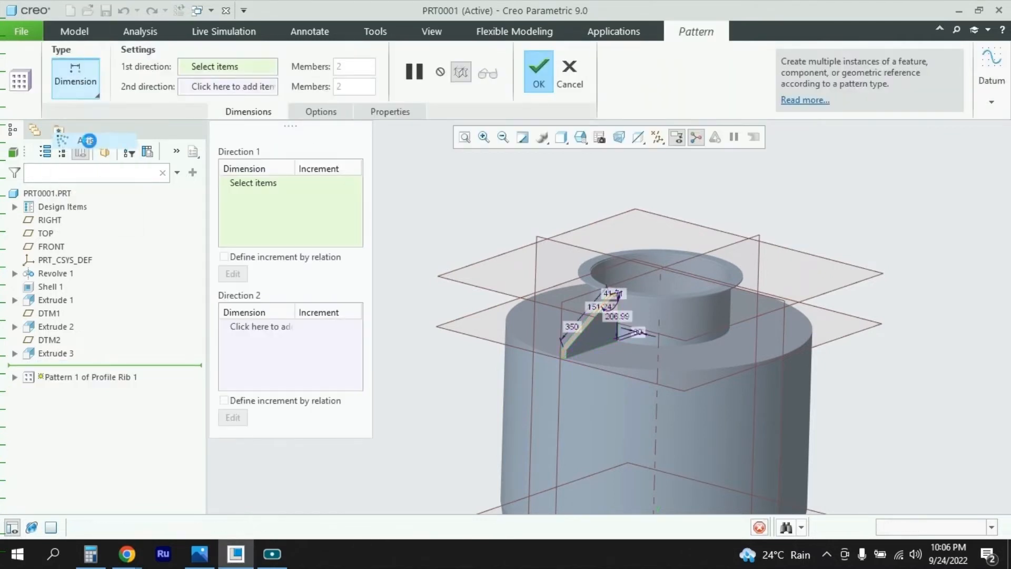
left_click(659, 355)
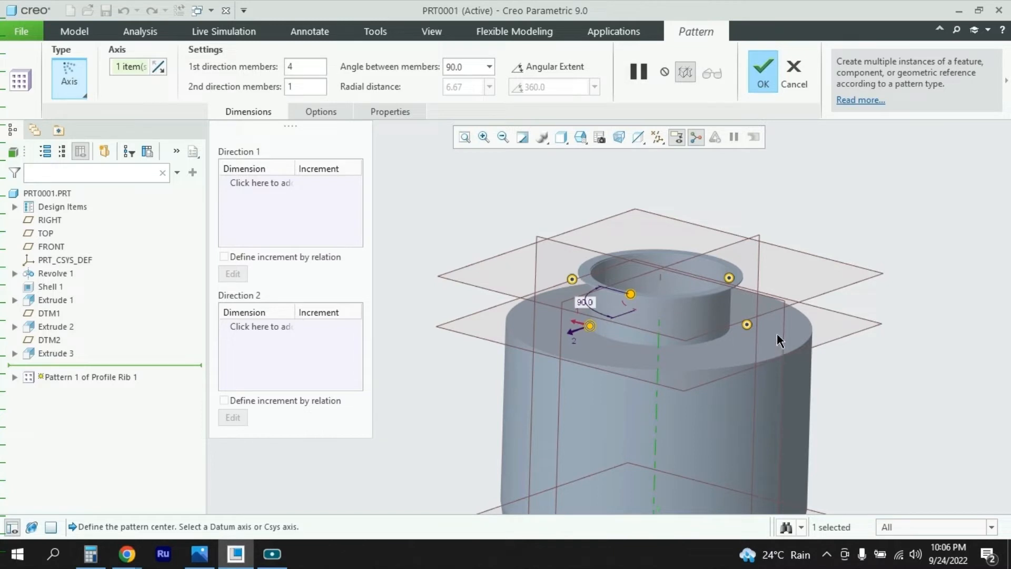
Step: Distribute 6 rib members over a 360° angular extent and complete the pattern
left_click(557, 69)
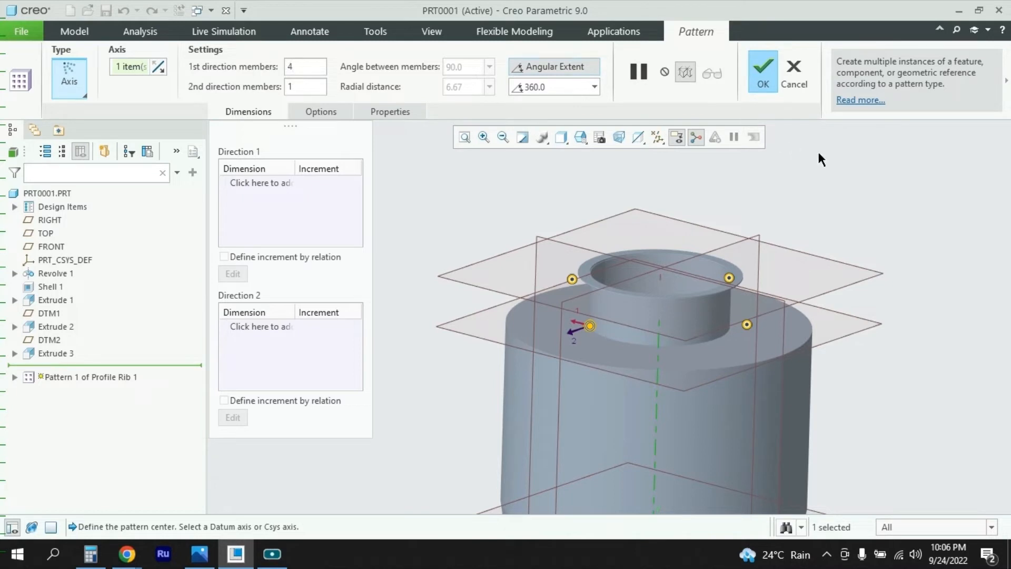
key("BackSpace")
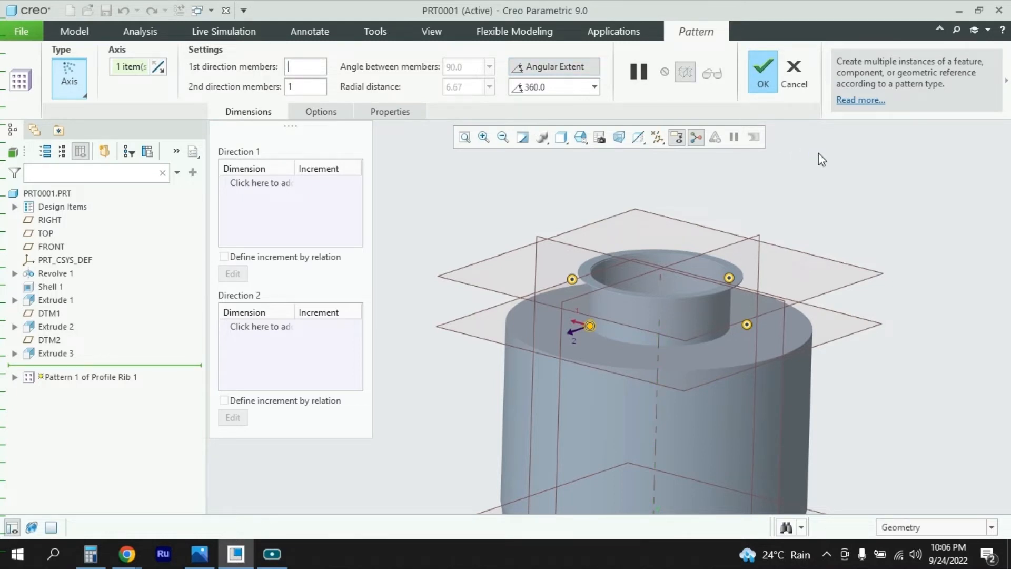
type("6")
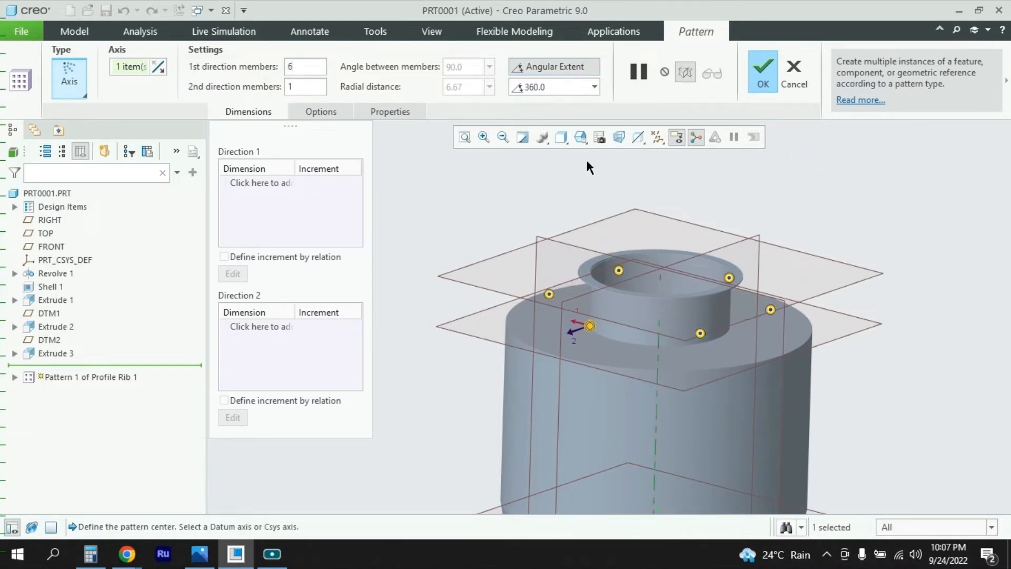
left_click(768, 84)
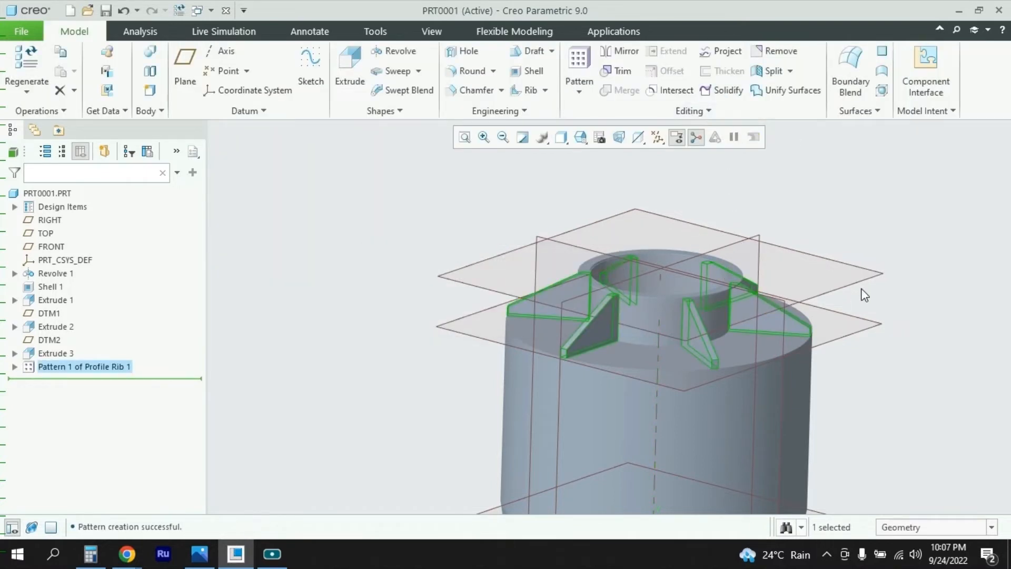
Step: Examine the patterned ribs on the whole cyclone body, and check the inlet pipe views in the Cyclone.PNG drawing
scroll(681, 333, "down", 5)
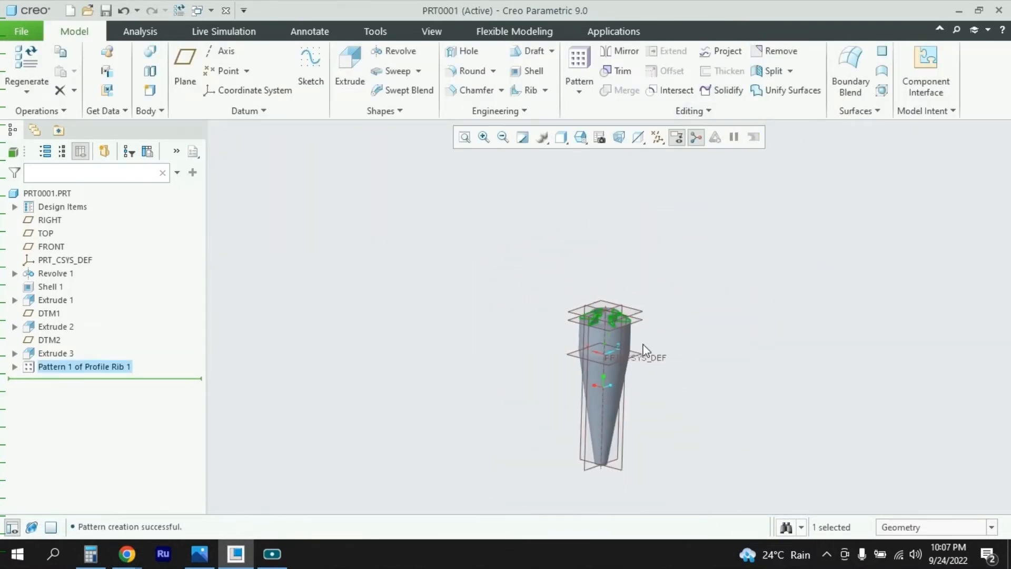
scroll(643, 350, "up", 5)
middle_click_drag(659, 300, 780, 268)
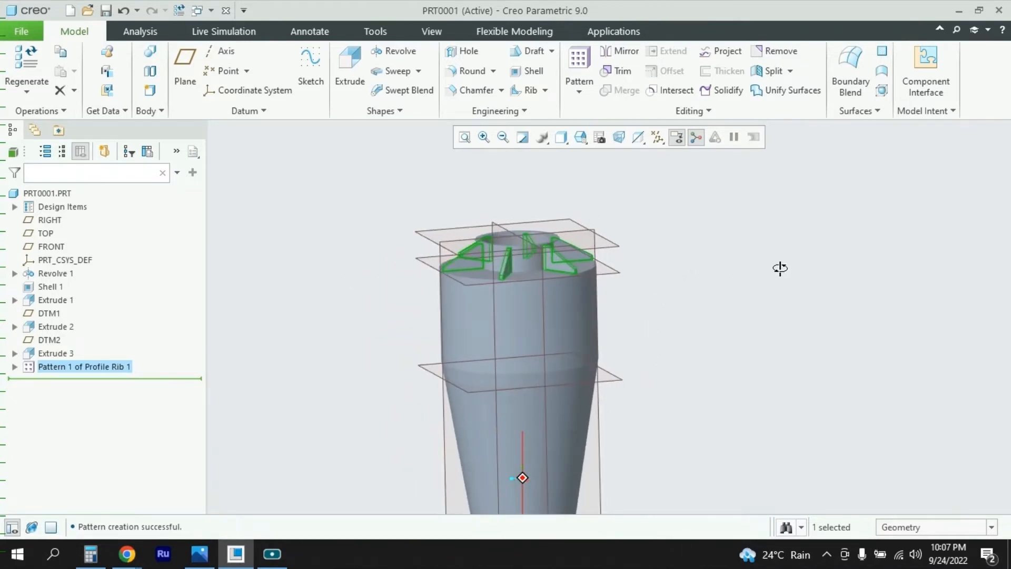
scroll(686, 291, "down", 3)
scroll(719, 306, "up", 1)
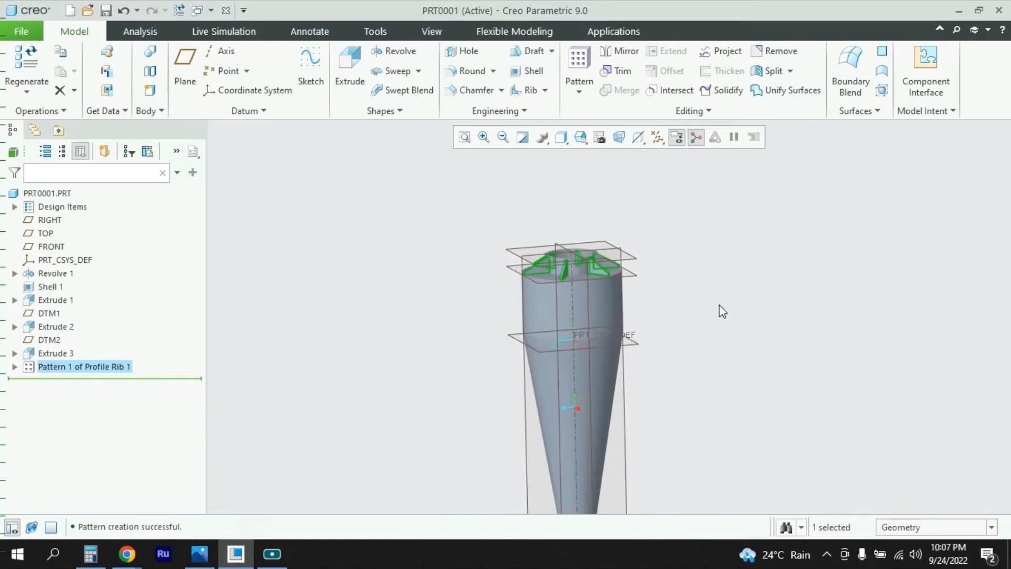
scroll(734, 392, "down", 1)
scroll(734, 388, "up", 3)
scroll(737, 374, "down", 3)
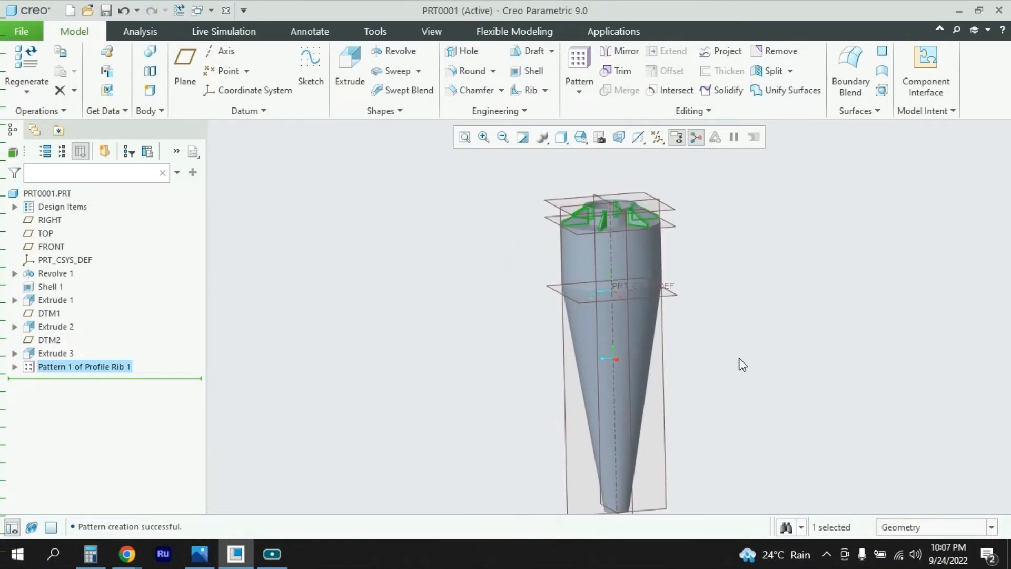
left_click(819, 283)
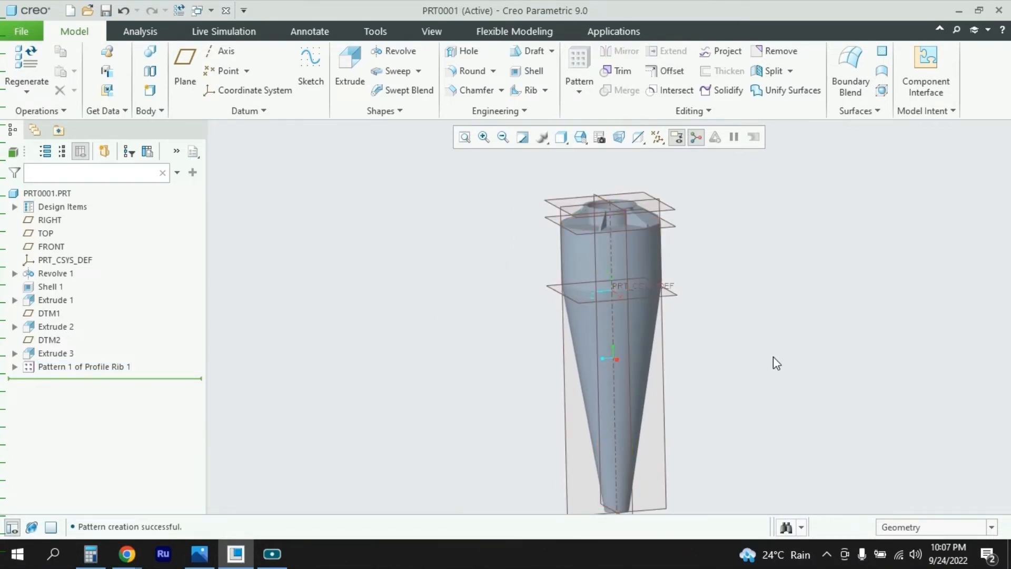
scroll(746, 351, "up", 2)
scroll(606, 366, "down", 1)
left_click(201, 556)
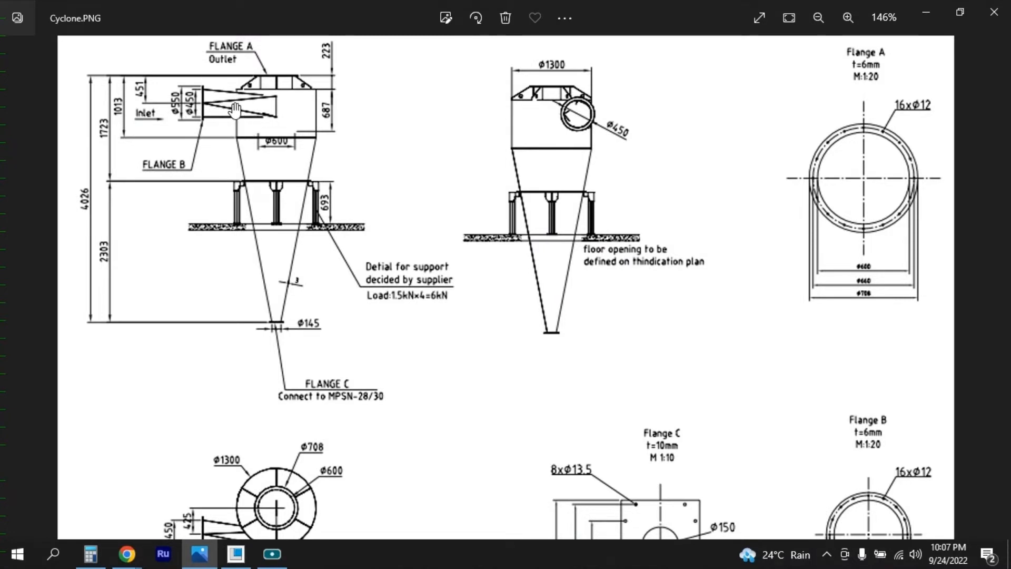
left_click(236, 554)
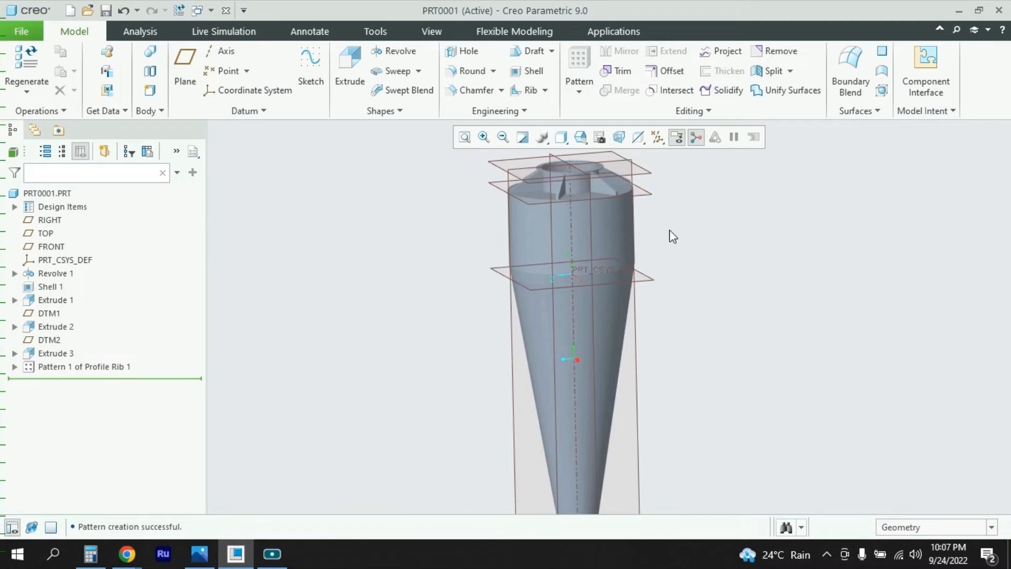
Step: Start a datum plane offset from the RIGHT plane, and look up the inlet's distance in the Cyclone.PNG plan view
left_click(189, 65)
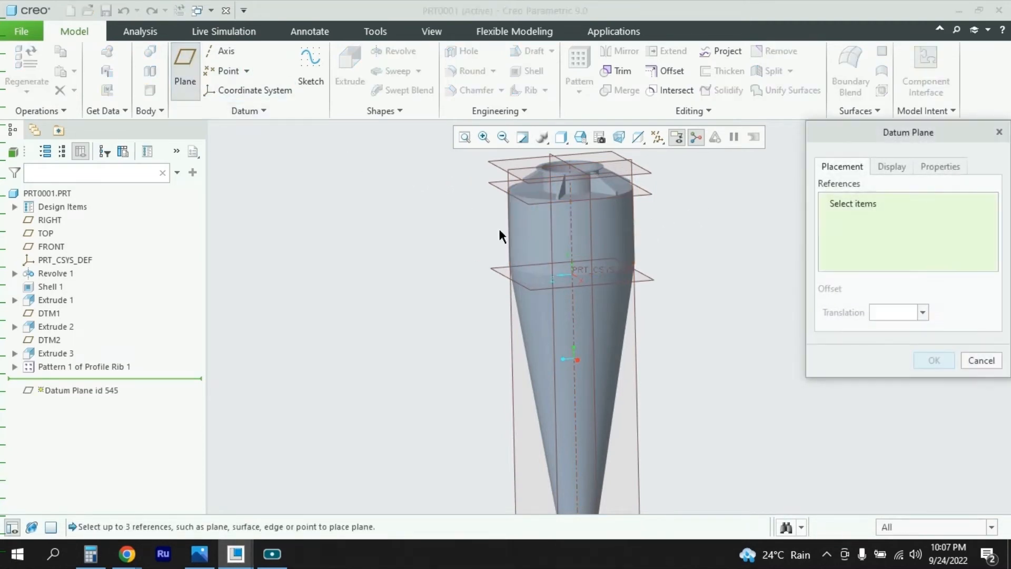
left_click(635, 321)
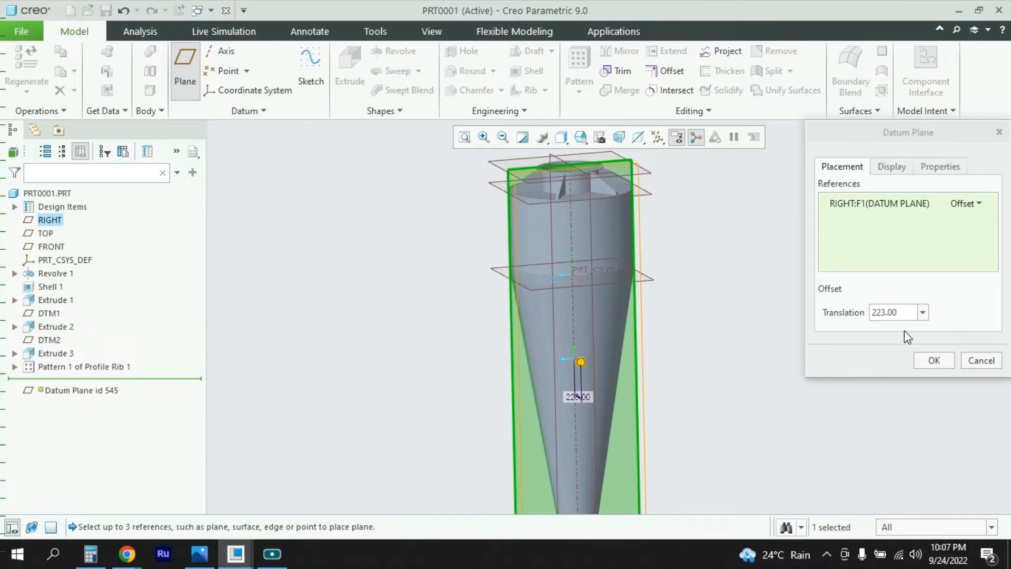
middle_click_drag(684, 296, 718, 316)
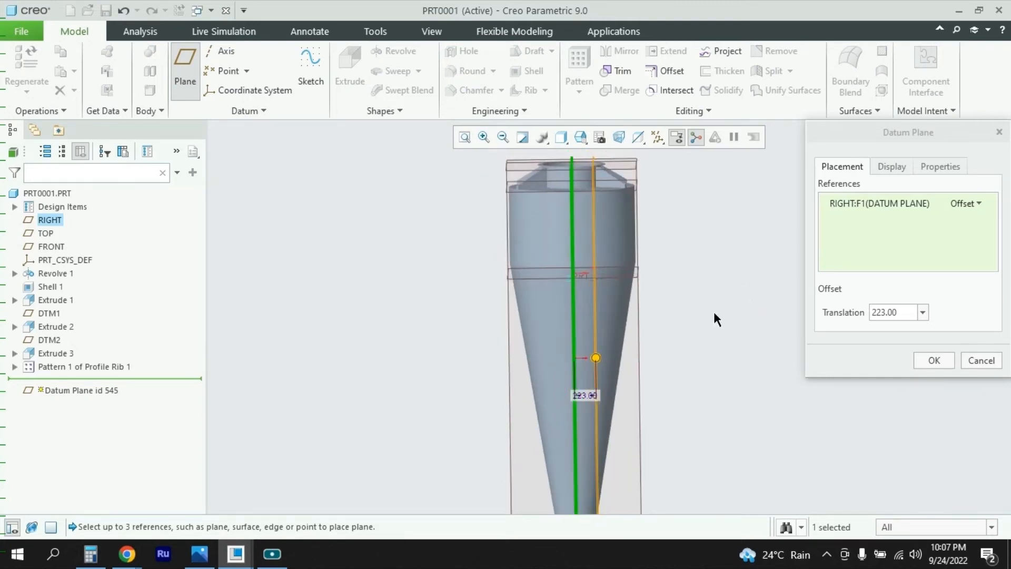
left_click(198, 554)
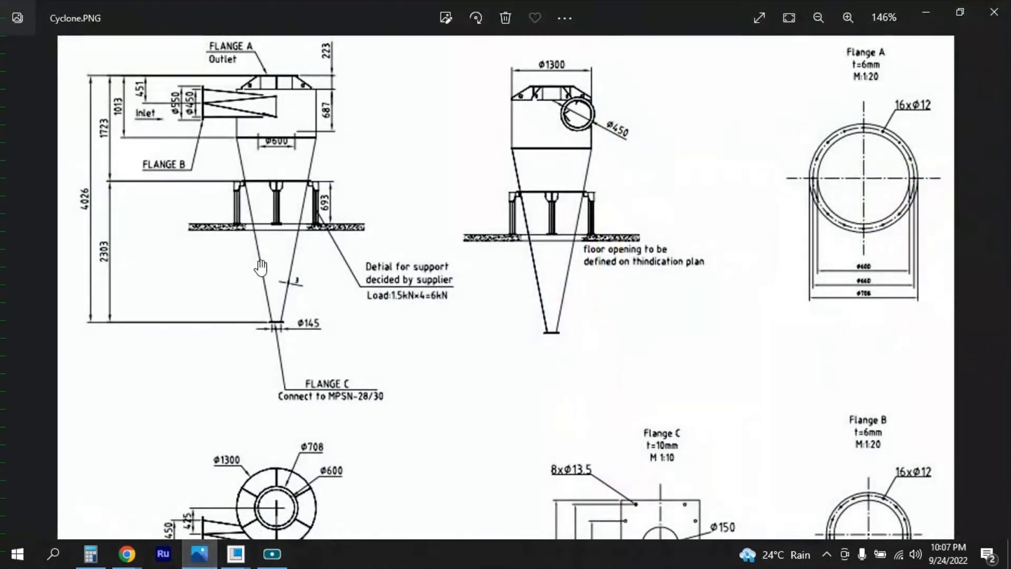
scroll(448, 321, "down", 1)
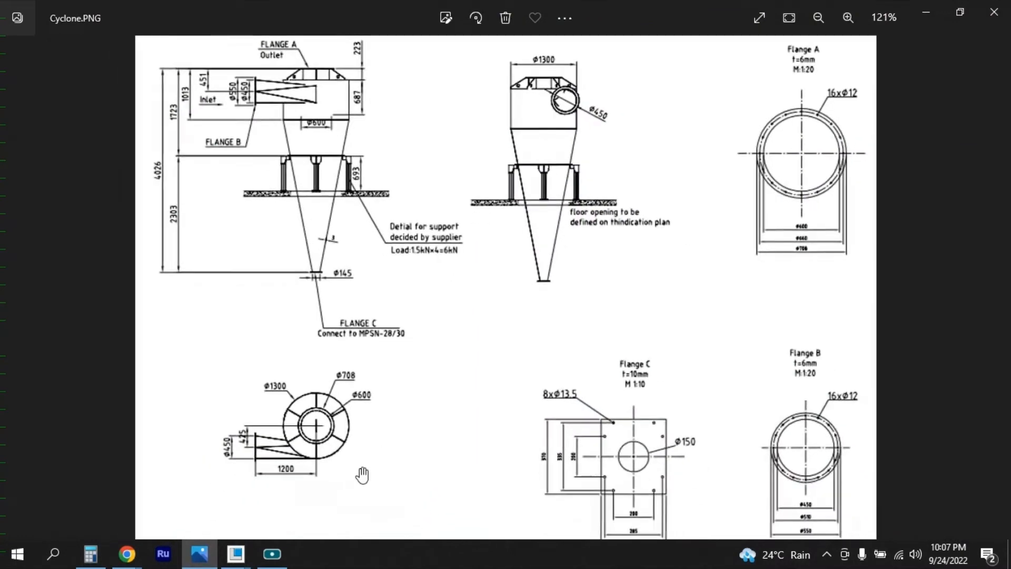
scroll(284, 482, "up", 2)
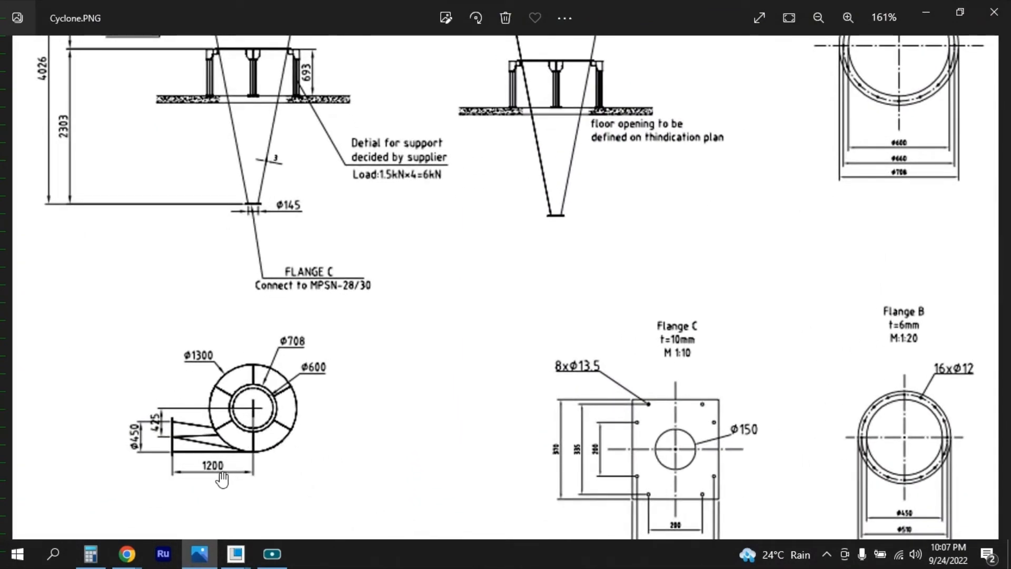
left_click(201, 558)
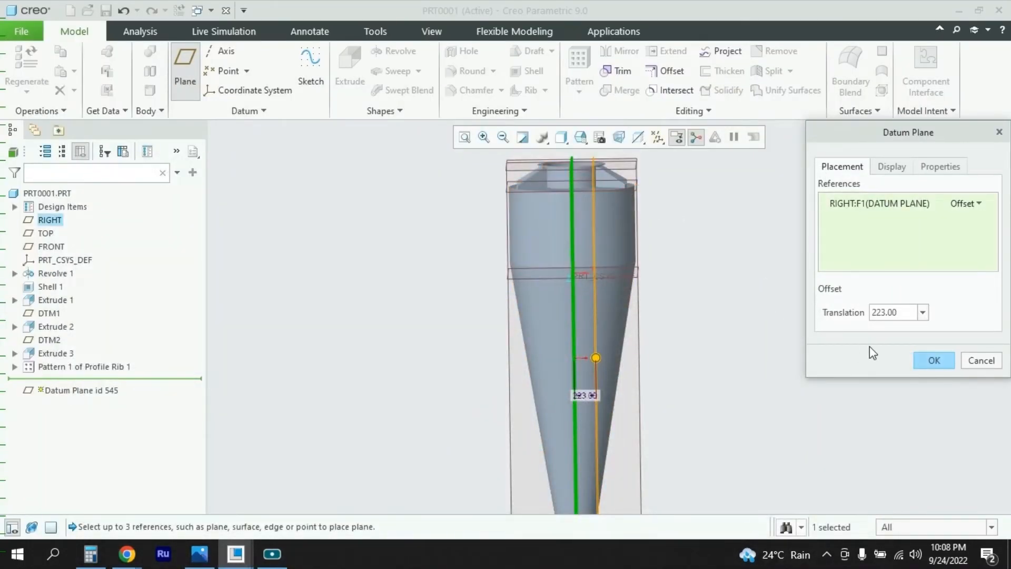
Step: Set the new datum plane's offset from the RIGHT plane to 1200 and create it
double_click(898, 312)
type("1")
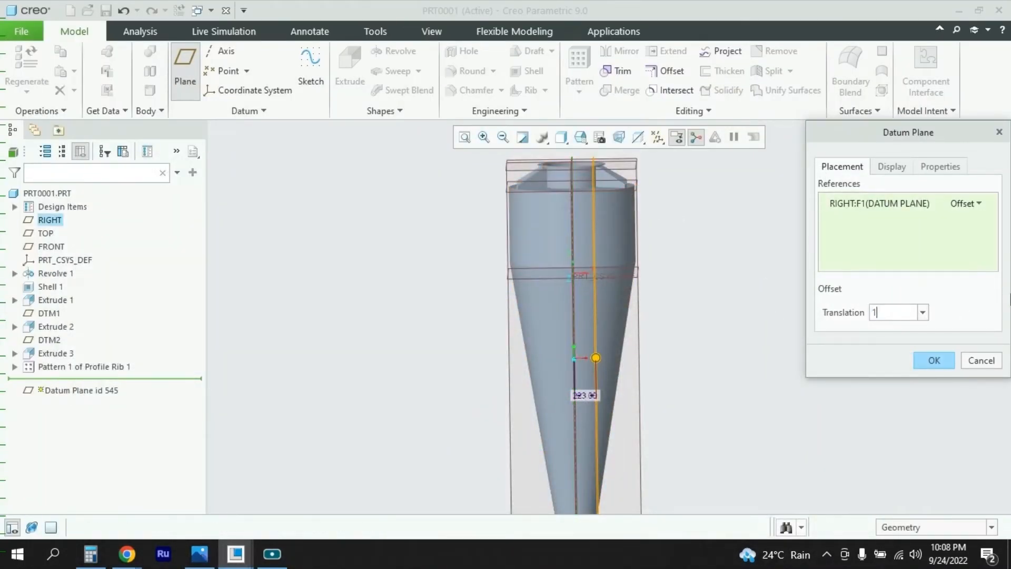
type("200")
key("Return")
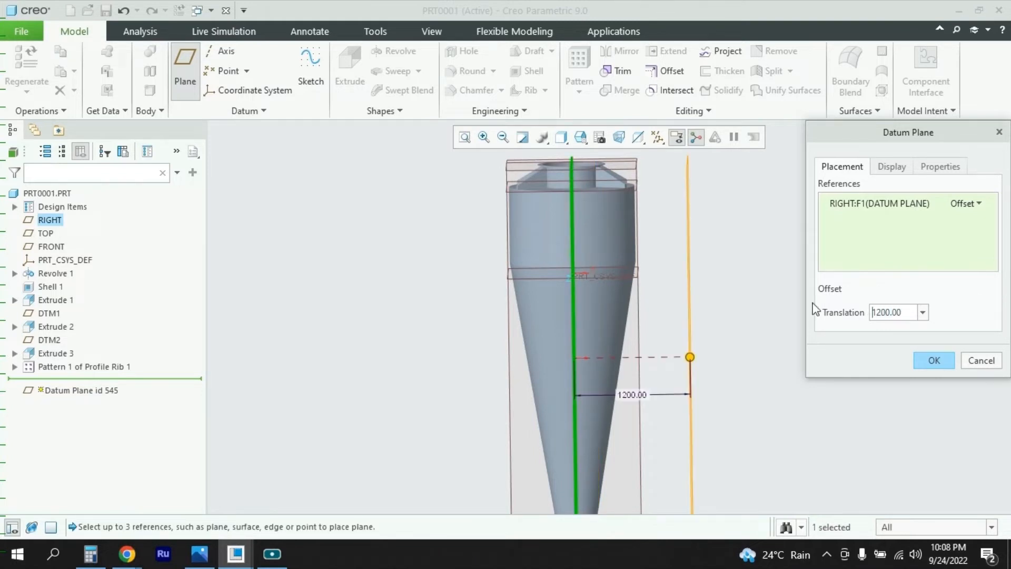
scroll(678, 328, "down", 5)
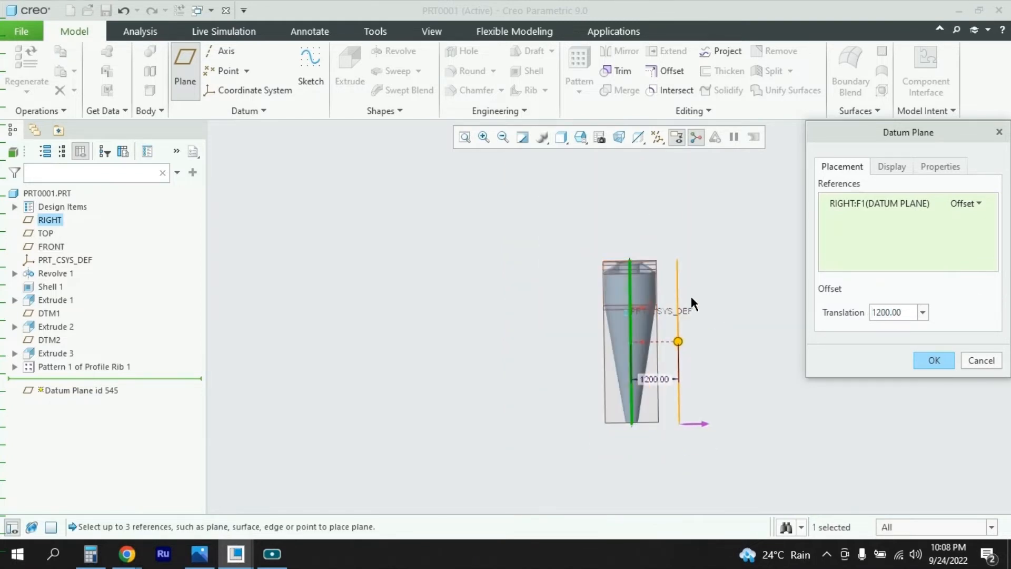
left_click(943, 362)
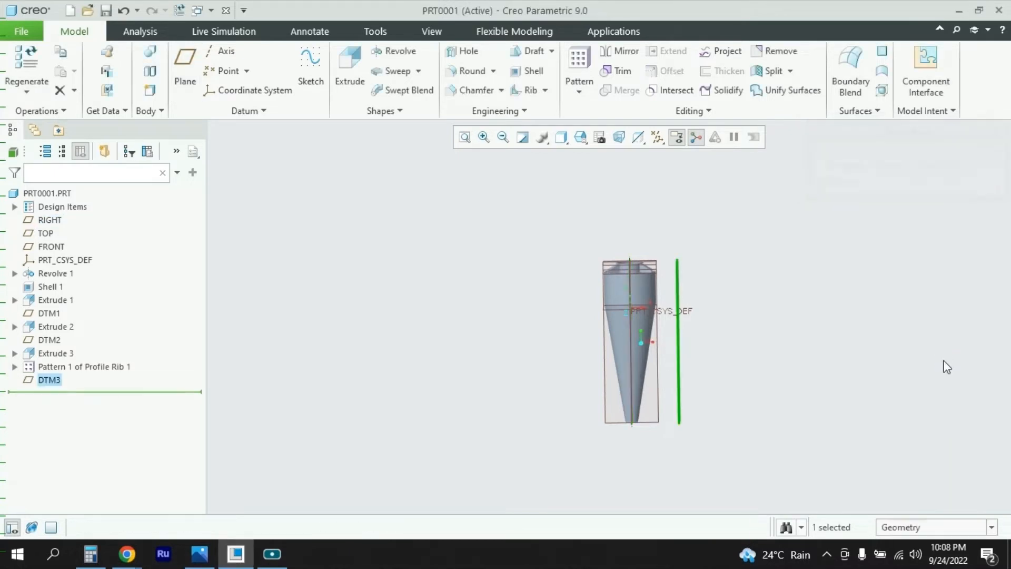
Step: Start a solid extrusion and open its sketch on the DTM3 plane, facing the upper part of the body
middle_click_drag(798, 360, 717, 350)
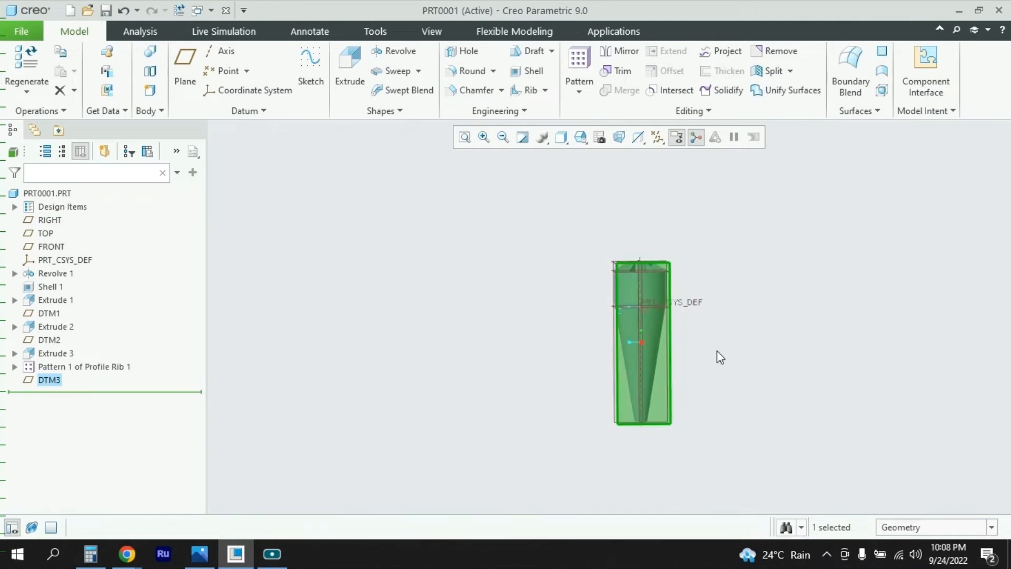
scroll(716, 350, "up", 5)
scroll(718, 349, "down", 4)
scroll(739, 223, "up", 2)
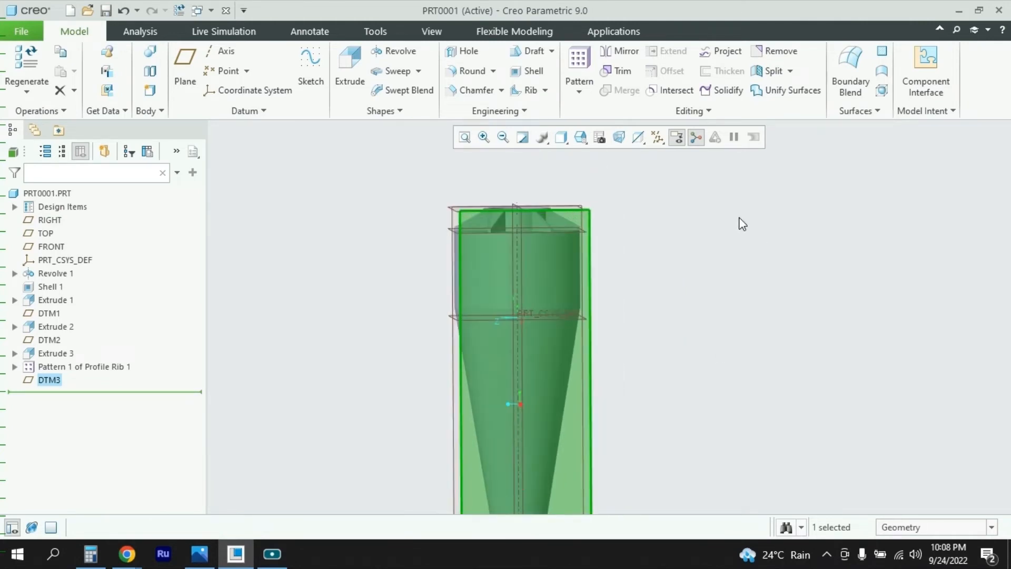
left_click(720, 396)
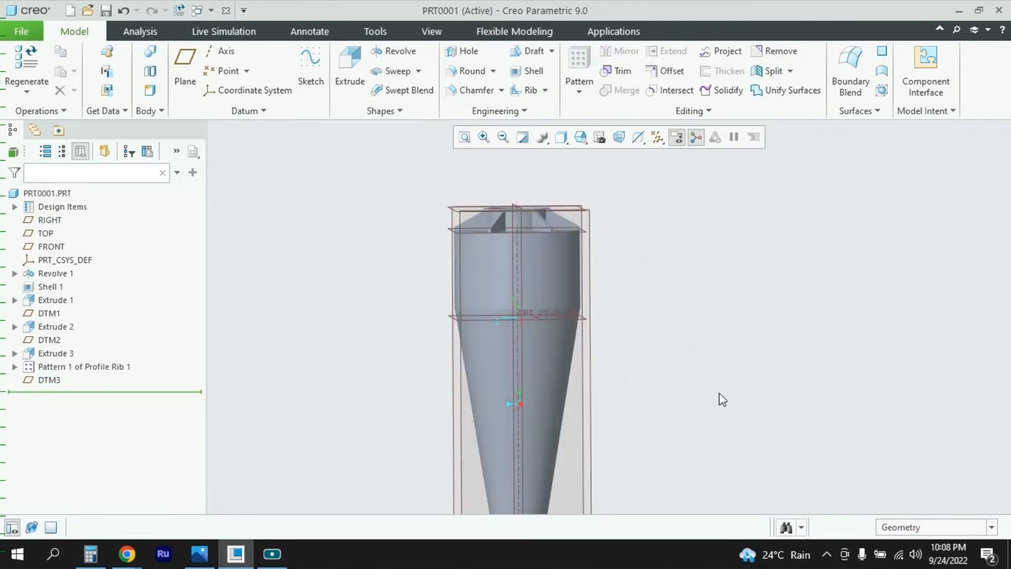
left_click(350, 68)
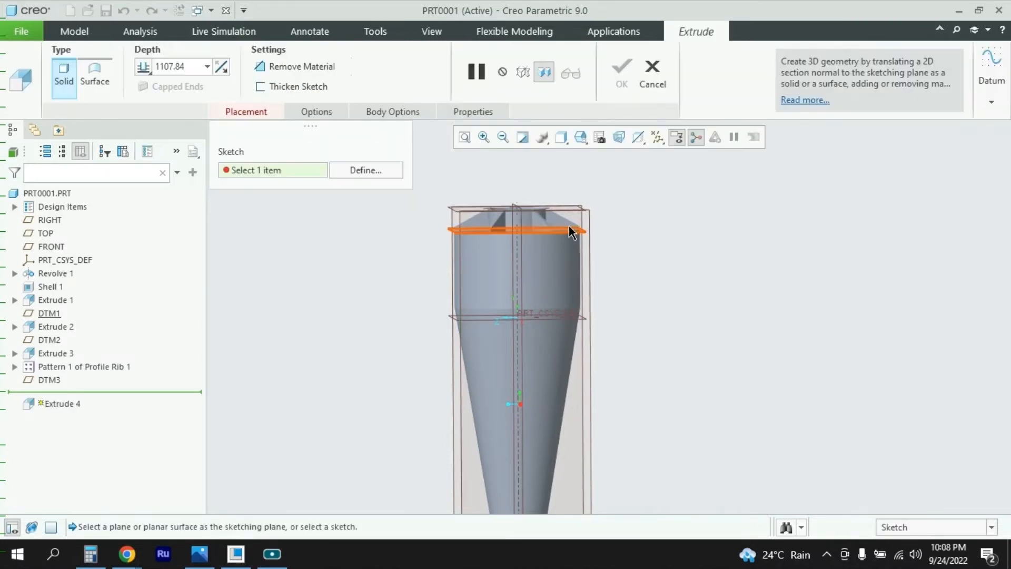
middle_click_drag(618, 256, 653, 254)
left_click(625, 256)
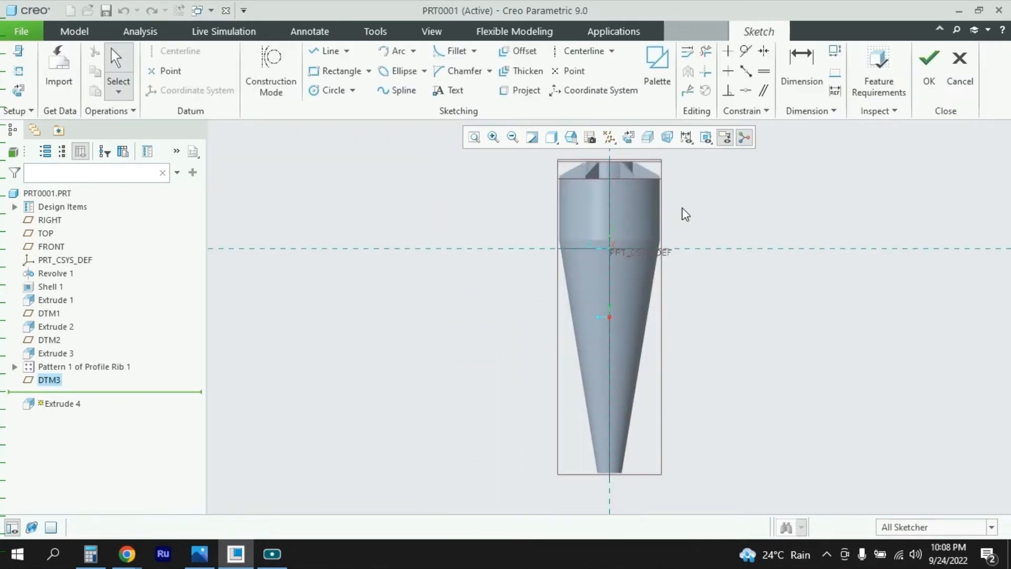
scroll(721, 172, "down", 5)
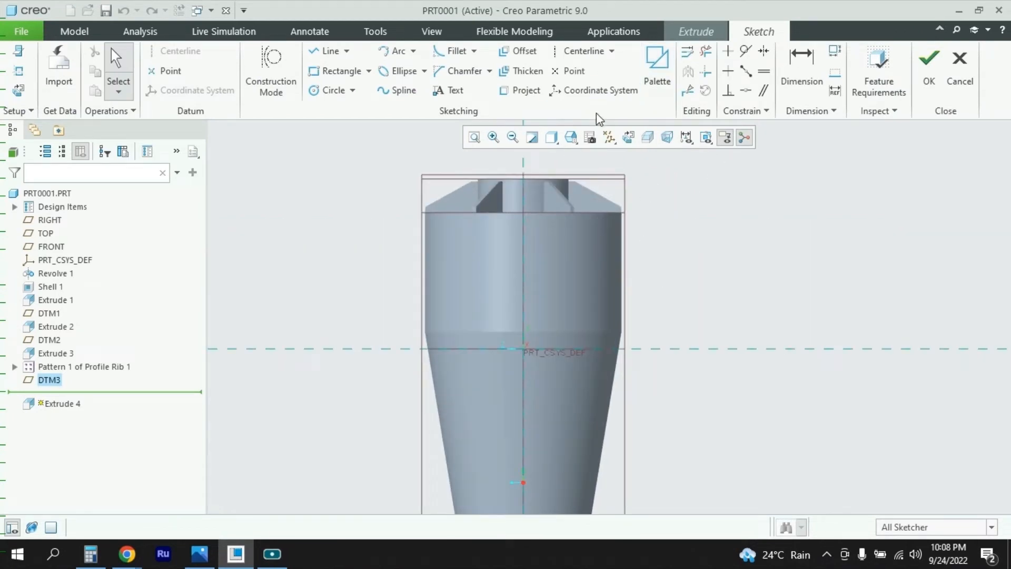
Step: Sketch a center-point circle about 605 in diameter on the upper cylindrical body, tangent to the body's side edge
left_click(352, 92)
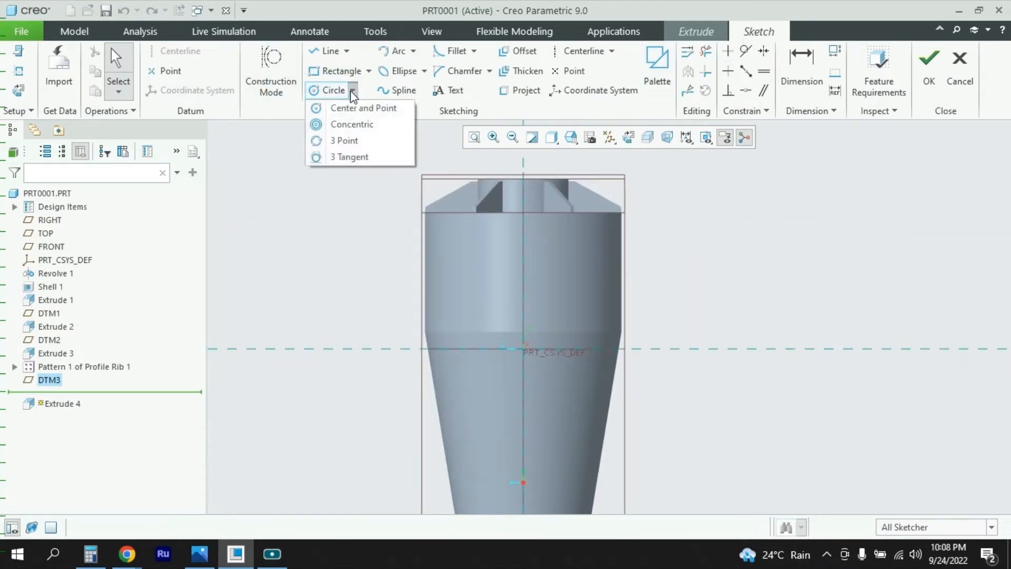
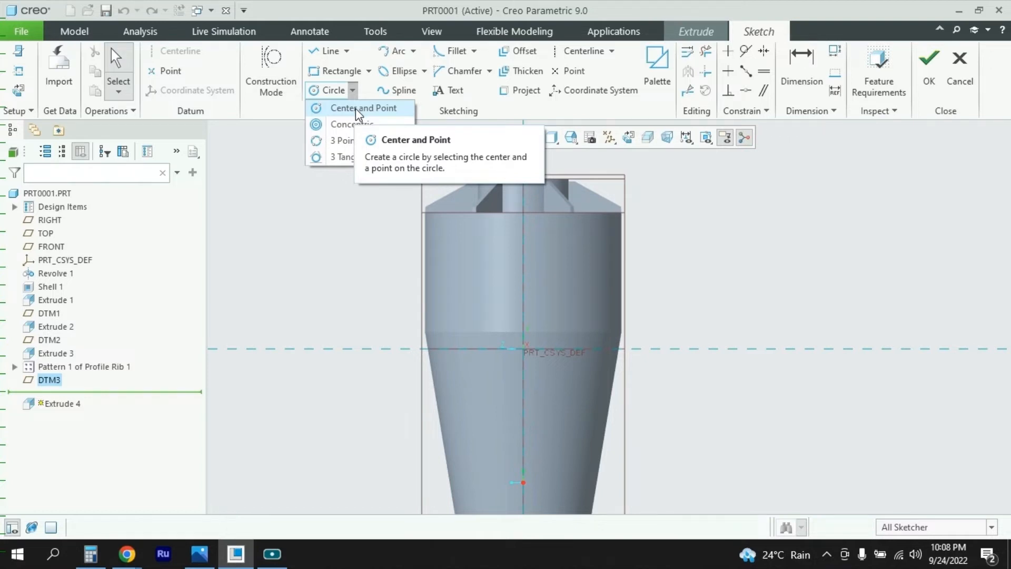
left_click(358, 109)
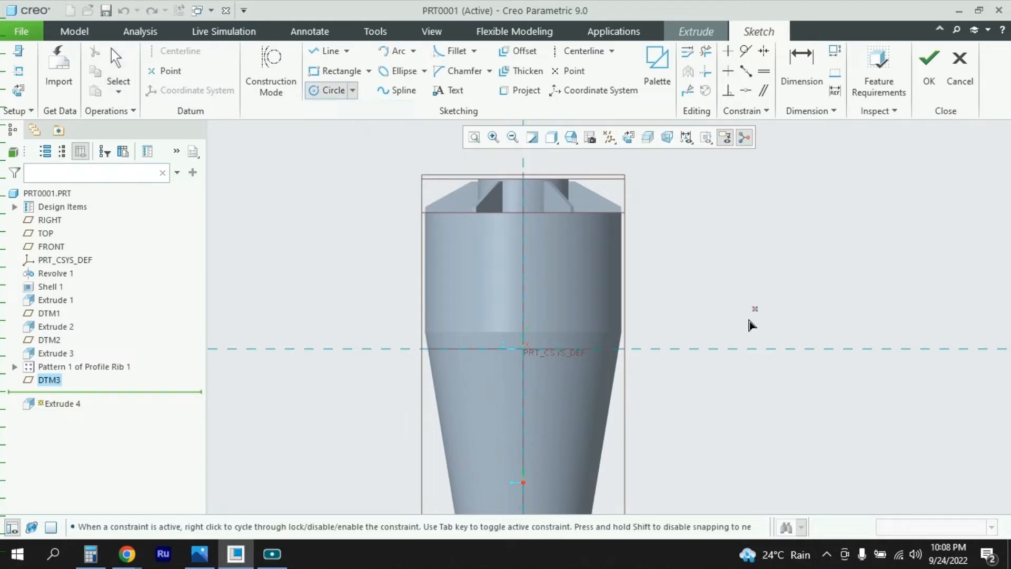
left_click(575, 271)
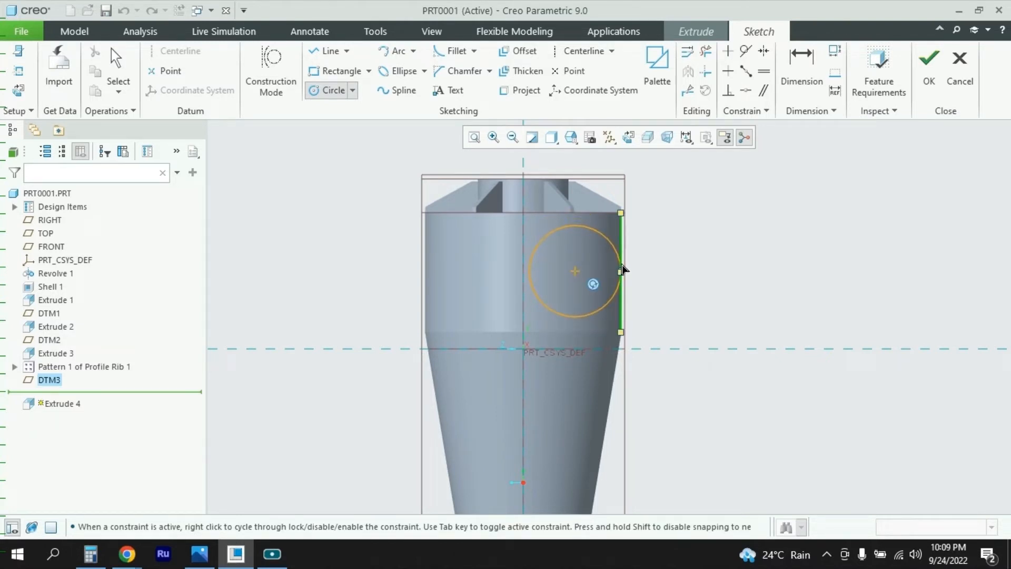
left_click(622, 270)
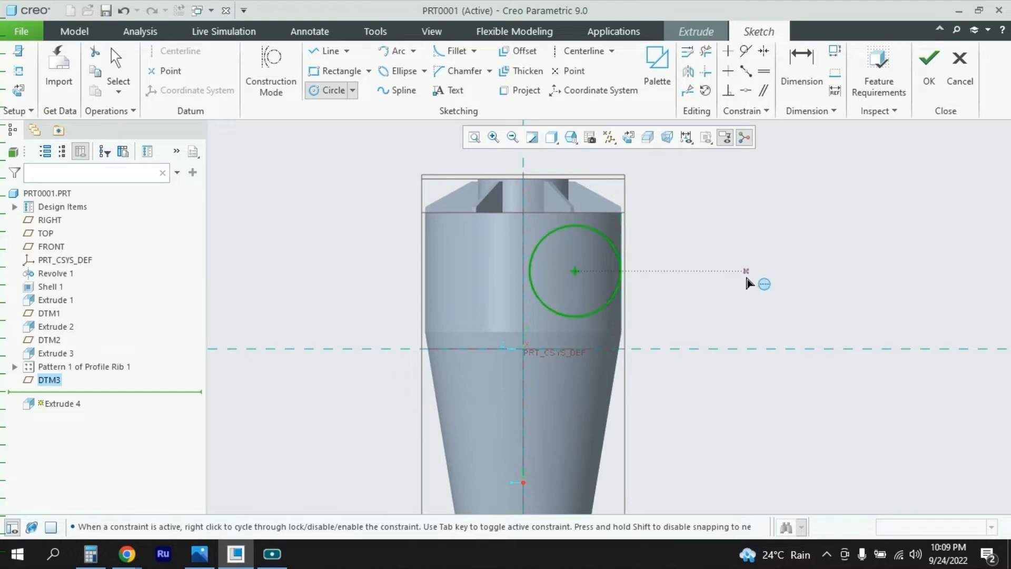
middle_click(687, 285)
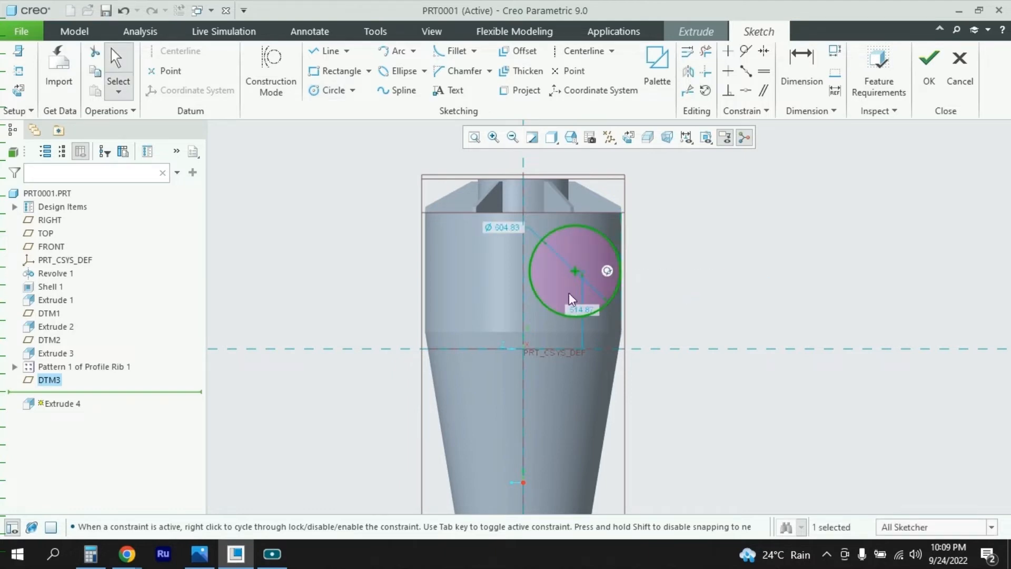
Step: Look up the inlet diameter in the Cyclone.PNG plan view and set the circle's diameter to 450
left_click(202, 560)
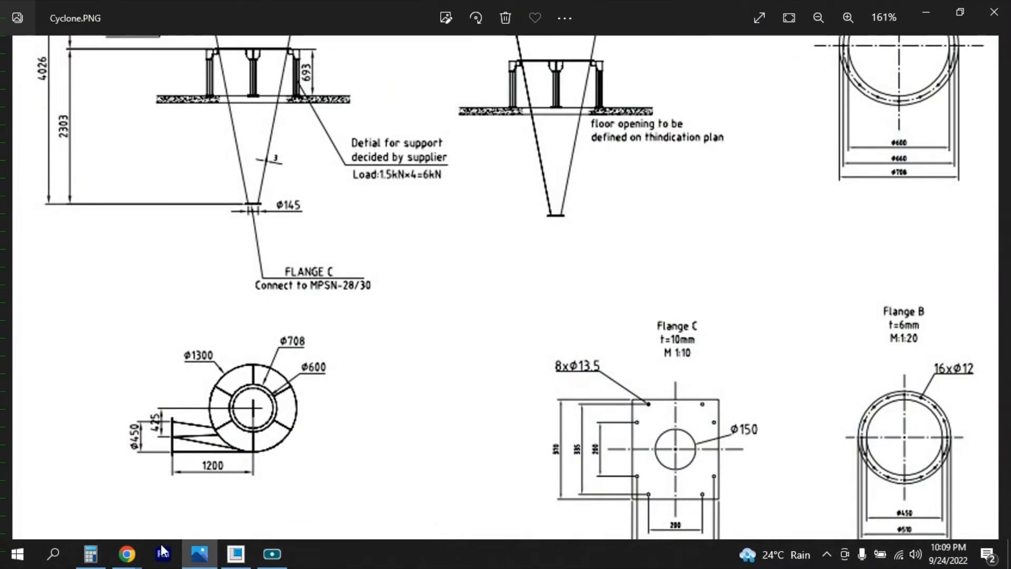
left_click(236, 554)
double_click(507, 232)
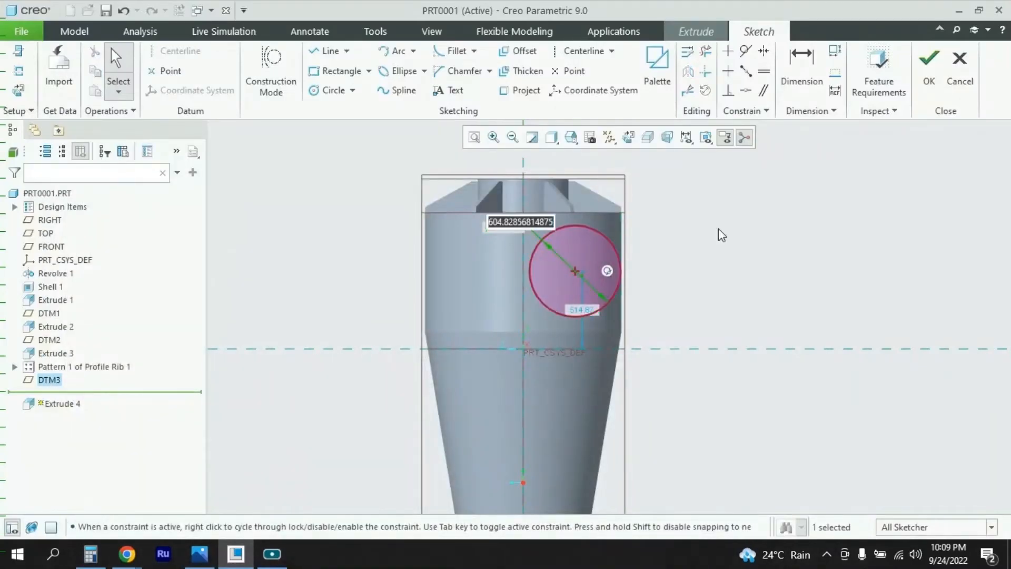
type("450")
key("Return")
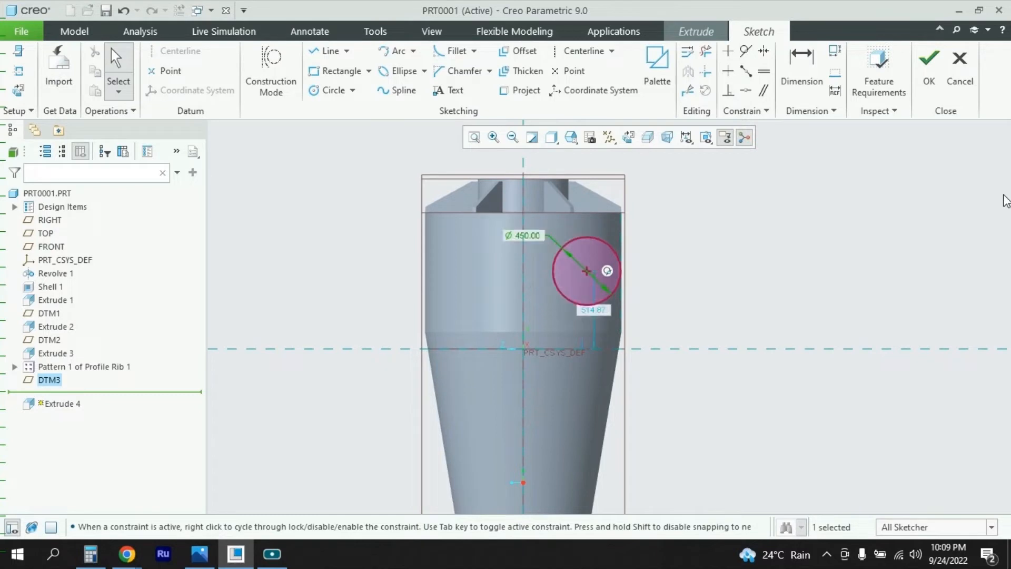
Step: Dimension the vertical gap between the cylinder's top edge and the circle, and check the inlet height in Cyclone.PNG
left_click(802, 66)
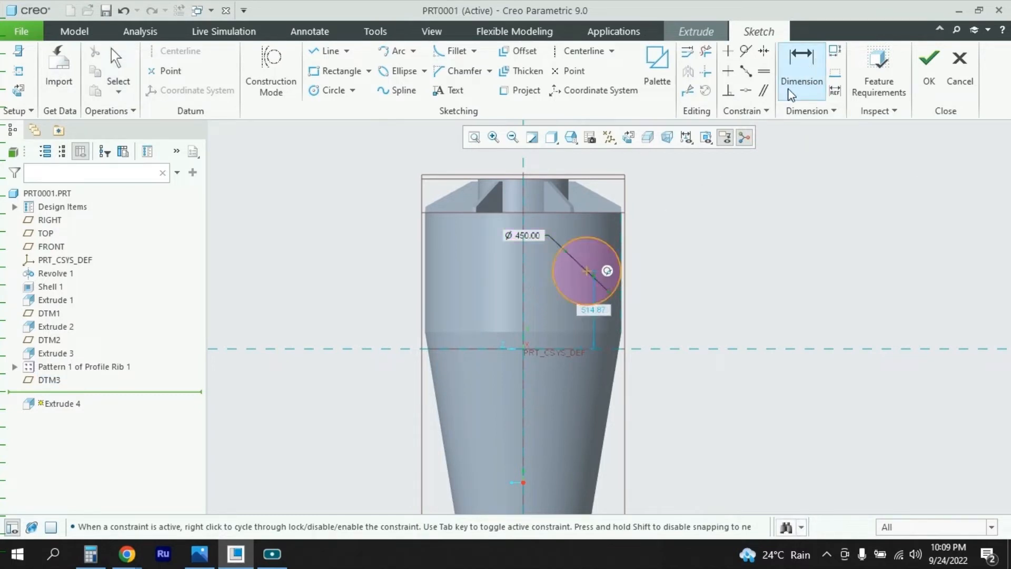
left_click(594, 213)
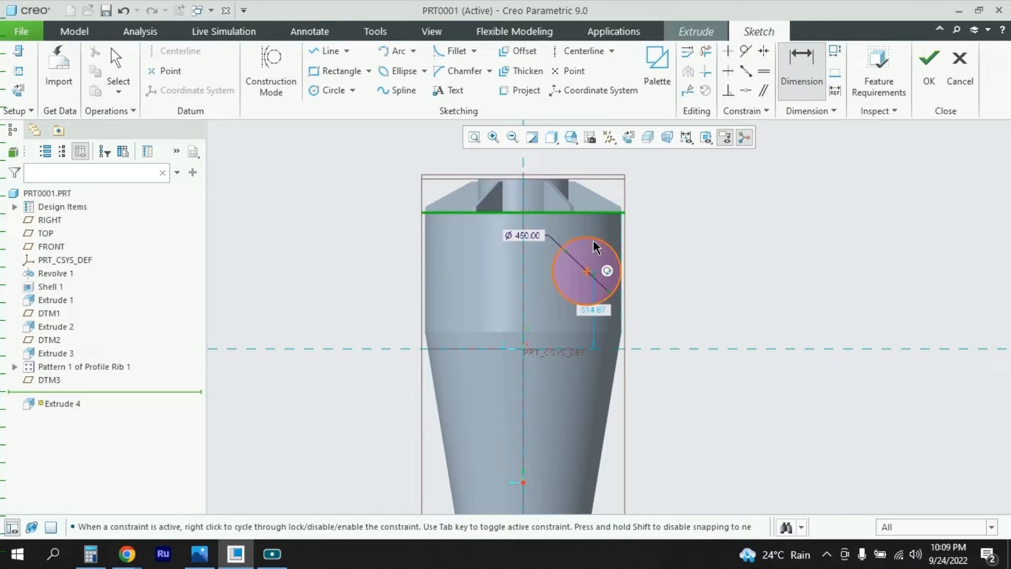
left_click(595, 243)
middle_click(665, 224)
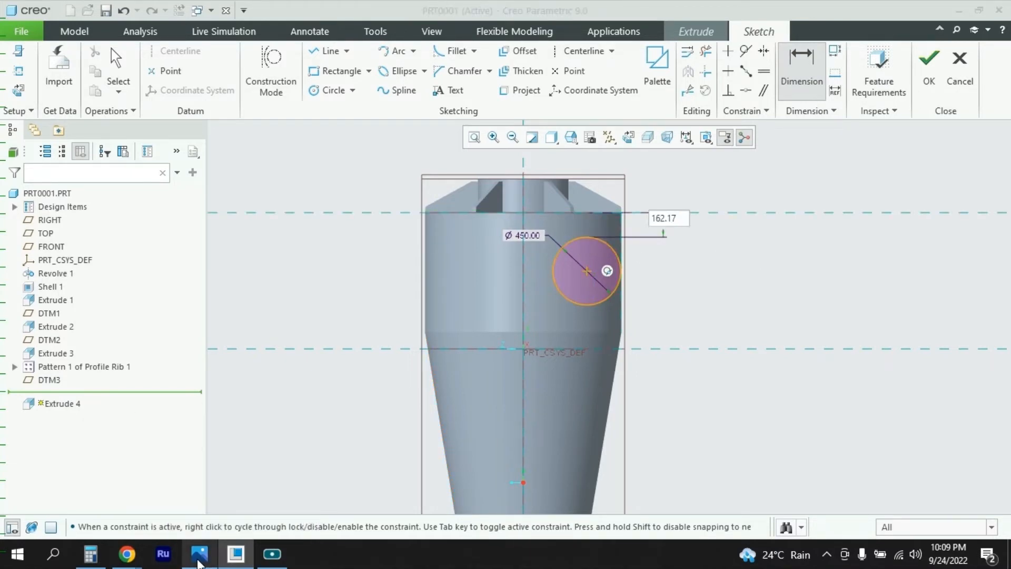
left_click(199, 554)
scroll(255, 301, "up", 3)
scroll(261, 318, "down", 6)
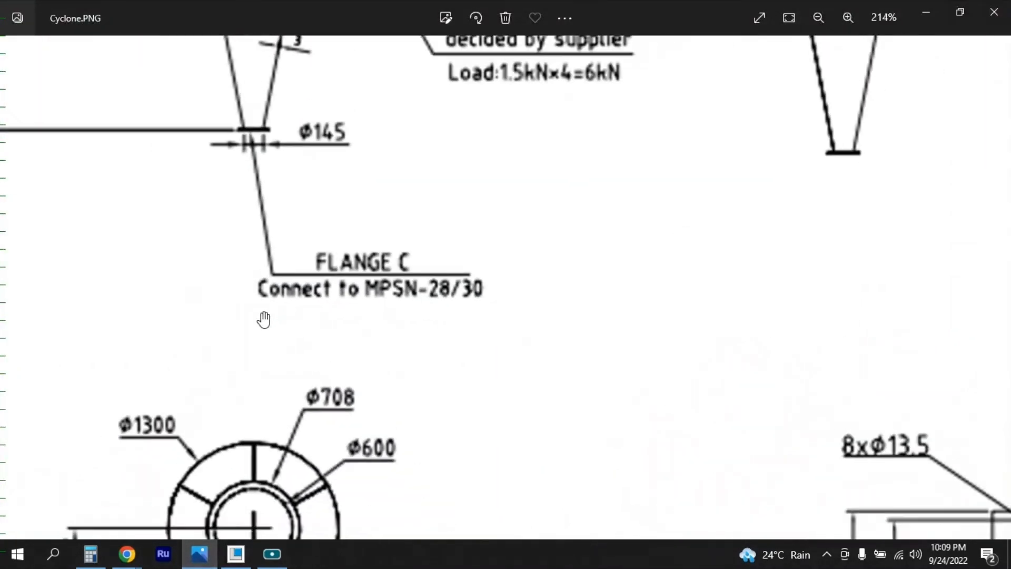
scroll(327, 100, "up", 2)
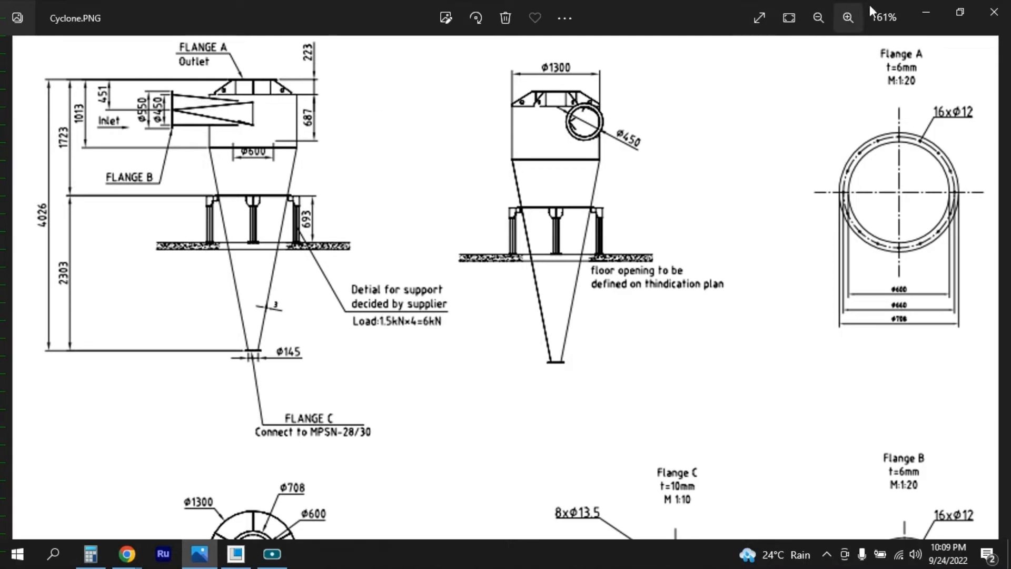
left_click(927, 11)
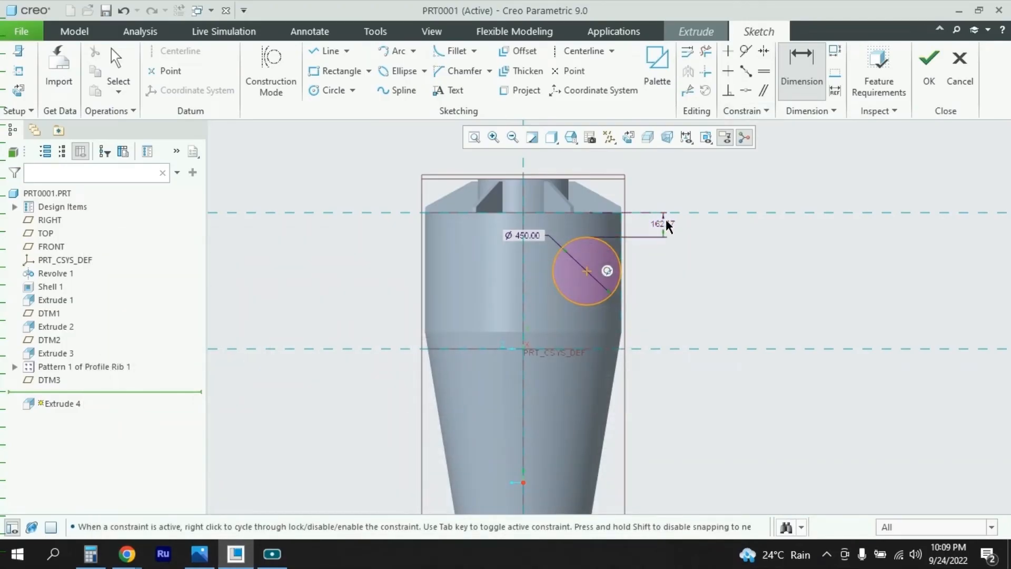
Step: Set the gap between the cylinder's top edge and the circle to 5 and finish the sketch
middle_click(663, 229)
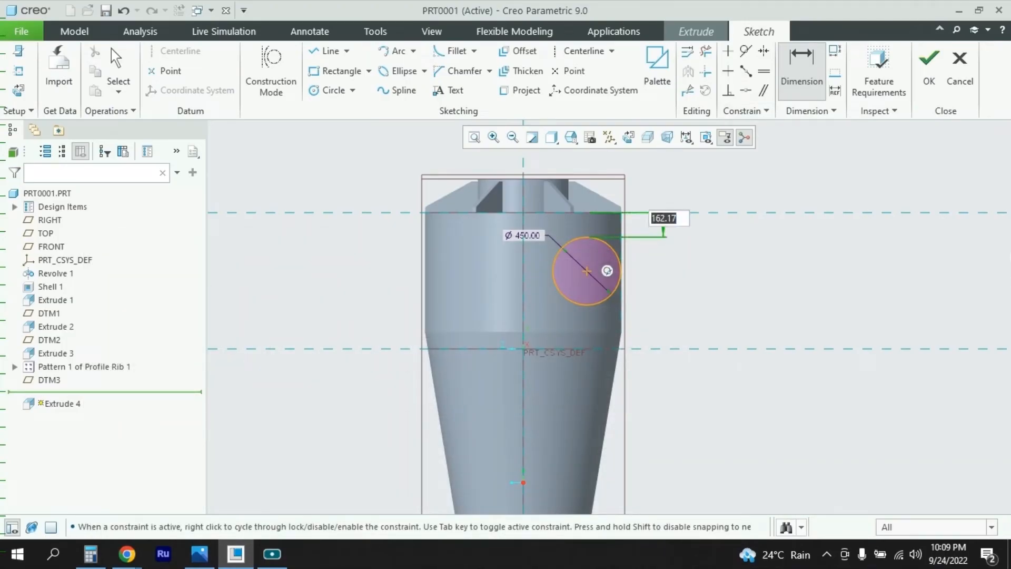
type("0")
key("Return")
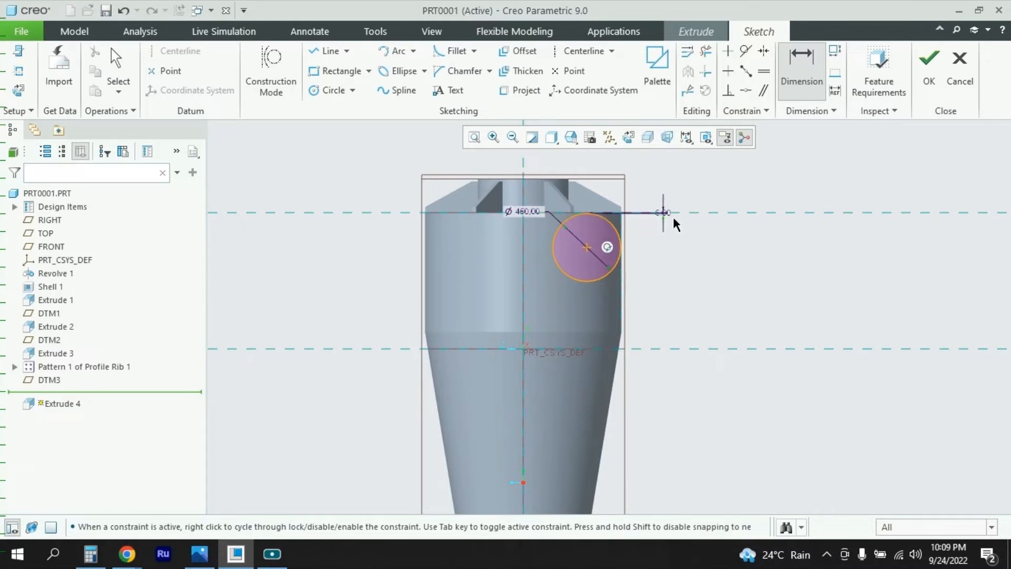
double_click(665, 214)
middle_click(709, 265)
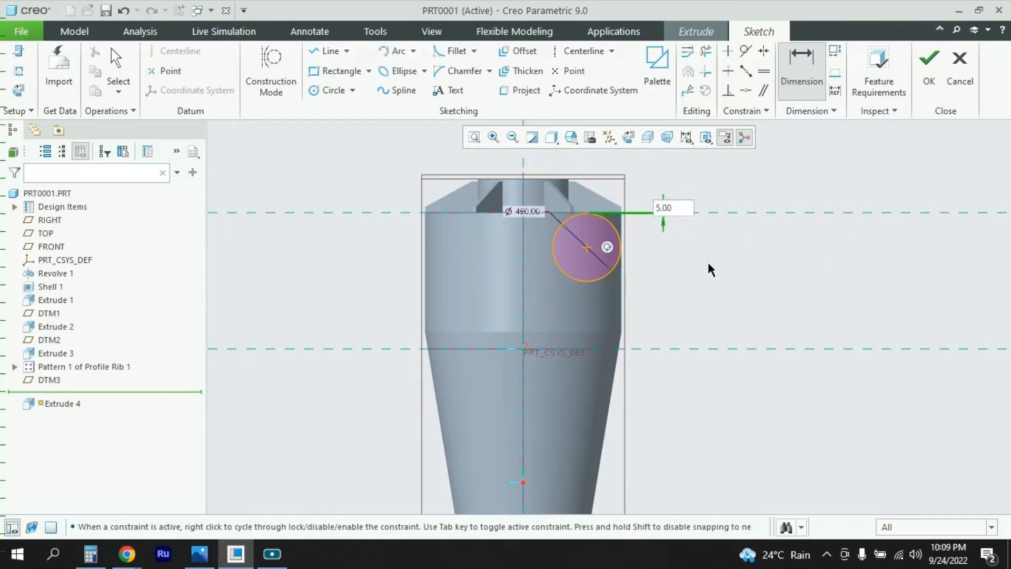
left_click(930, 71)
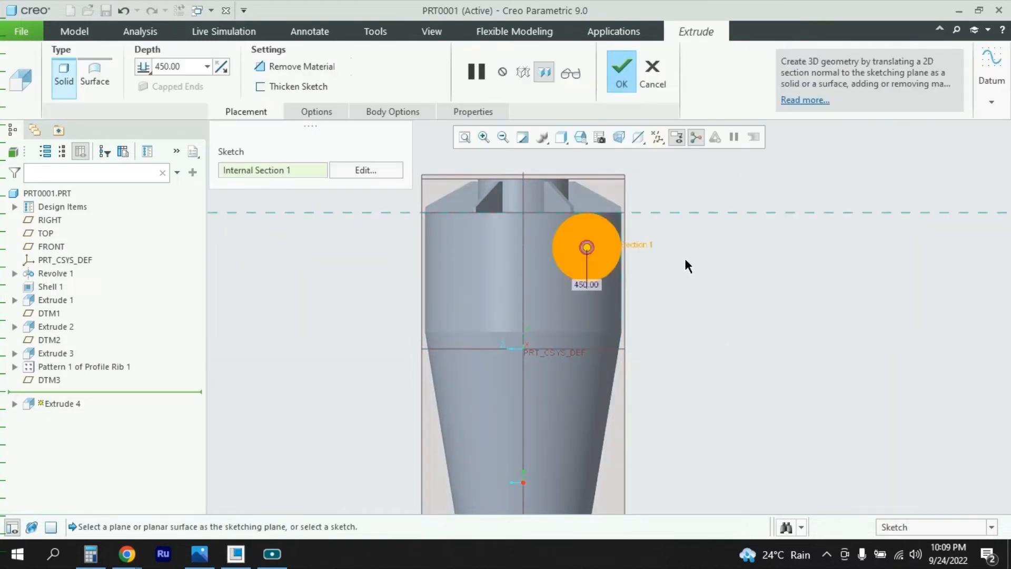
Step: Flip the extrusion toward the cyclone body and set its depth option to To Next
middle_click_drag(684, 256, 715, 278)
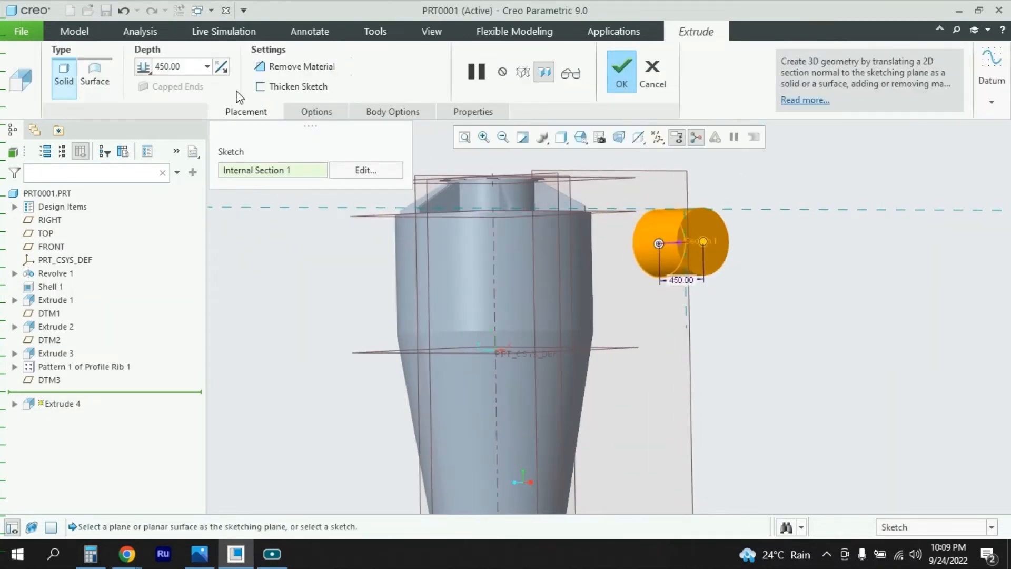
left_click(681, 242)
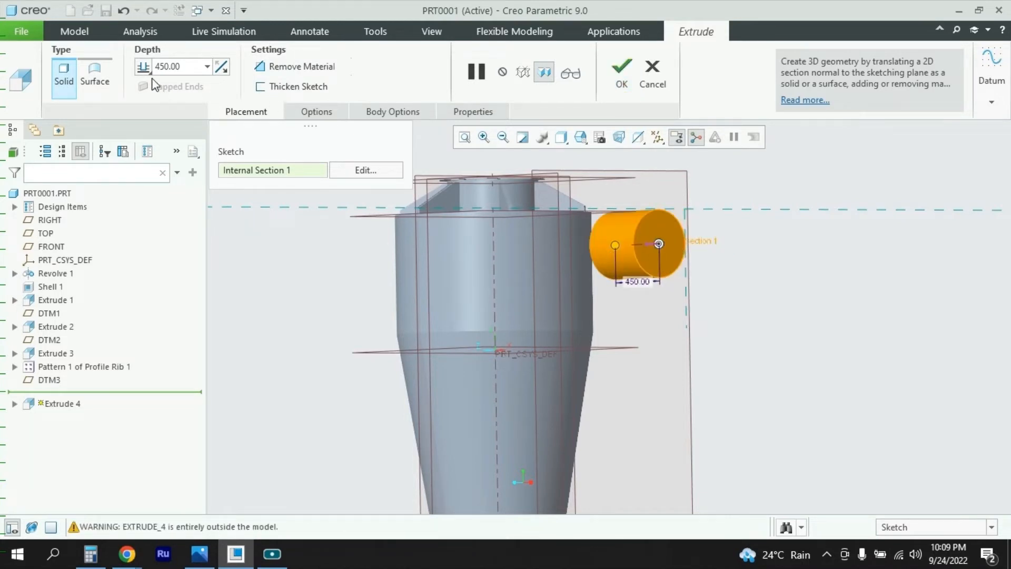
left_click(142, 68)
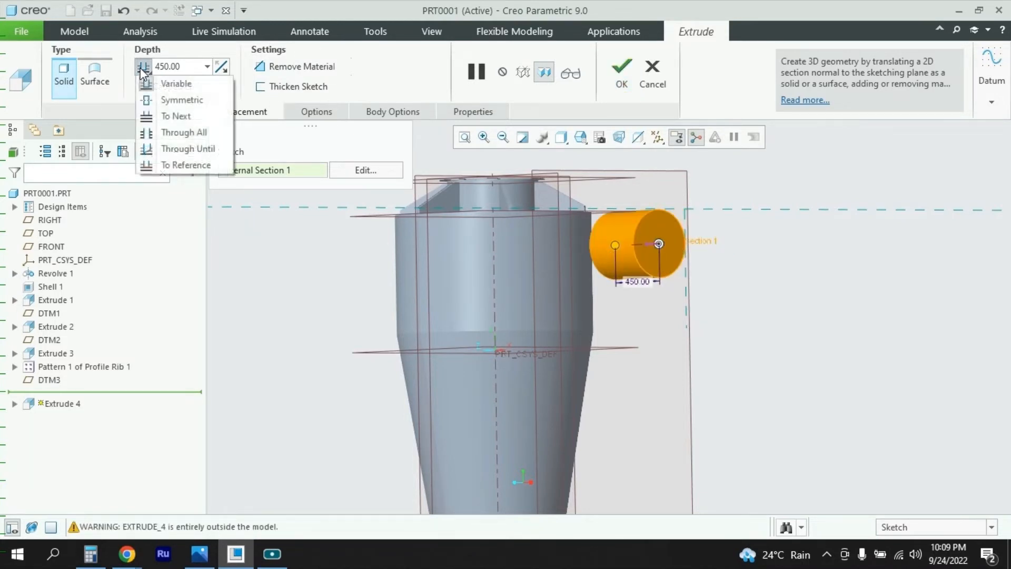
left_click(176, 117)
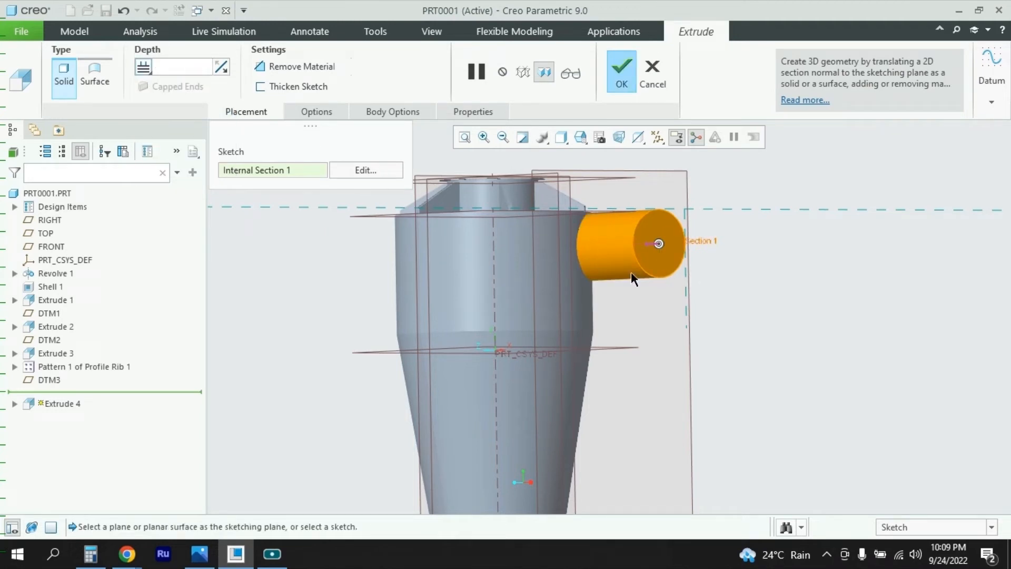
middle_click_drag(700, 302, 677, 337)
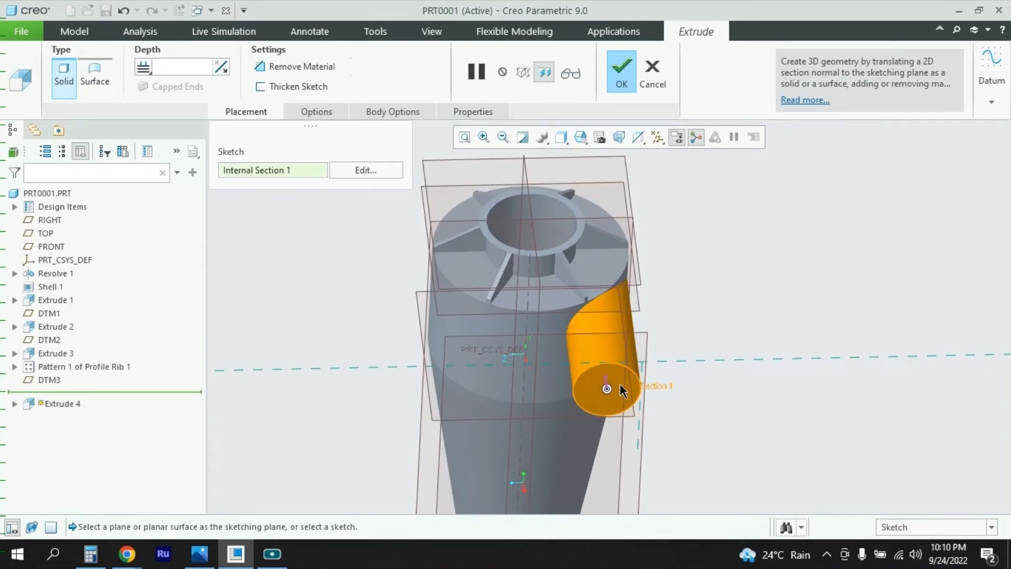
middle_click_drag(682, 330, 675, 298)
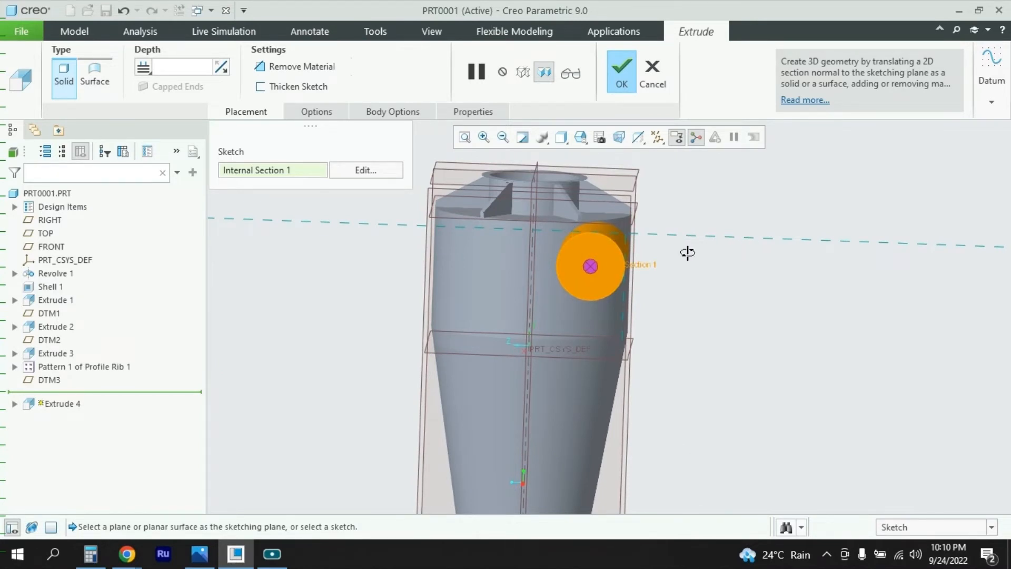
mouse_move(687, 253)
middle_mouse_down()
mouse_move(657, 260)
mouse_move(683, 254)
middle_mouse_up()
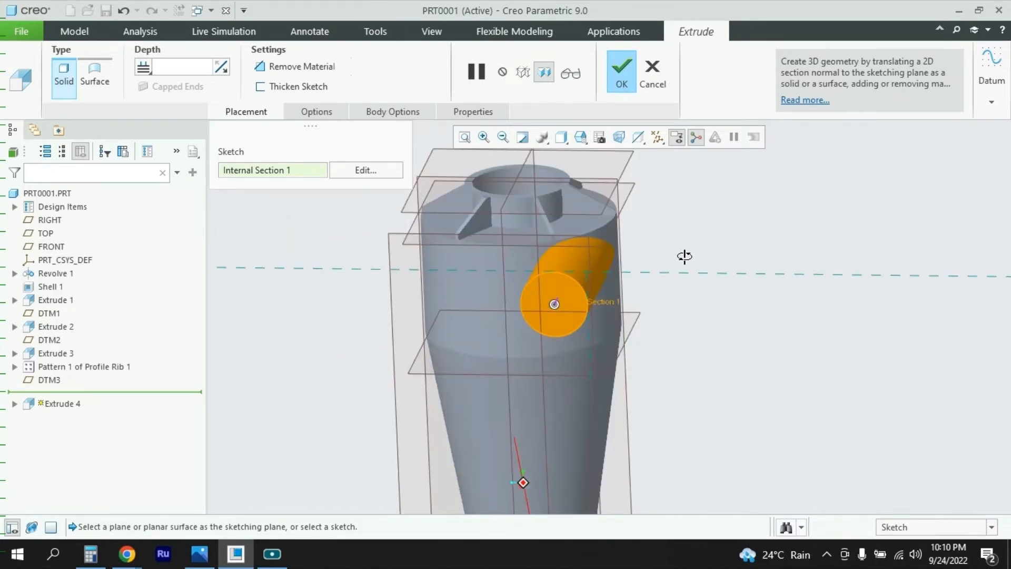
Step: Turn the inlet extrusion into a hollow pipe with Thicken Sketch at a wall thickness of 4
left_click(285, 86)
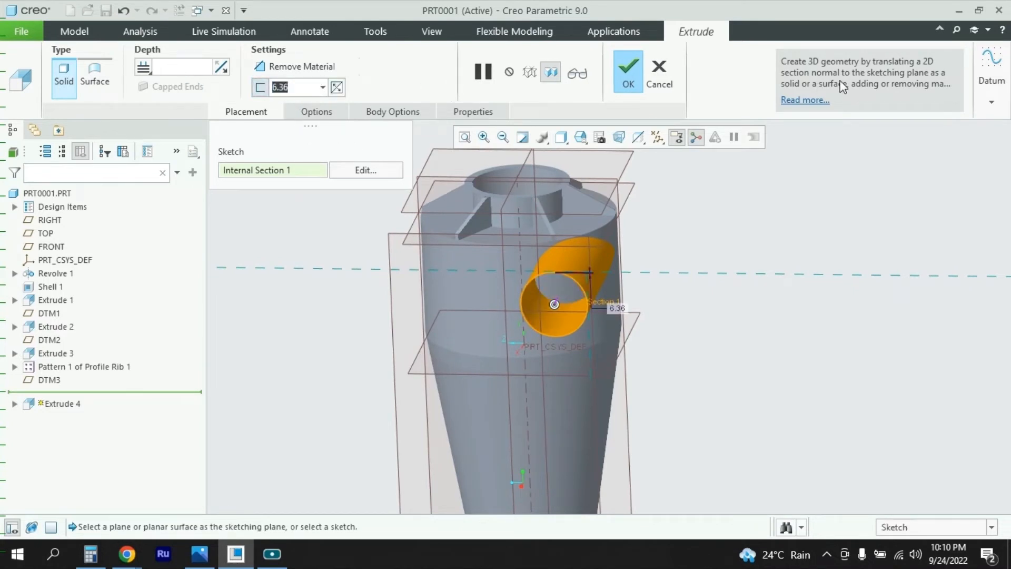
type("4")
key("Return")
middle_click_drag(685, 278, 688, 264)
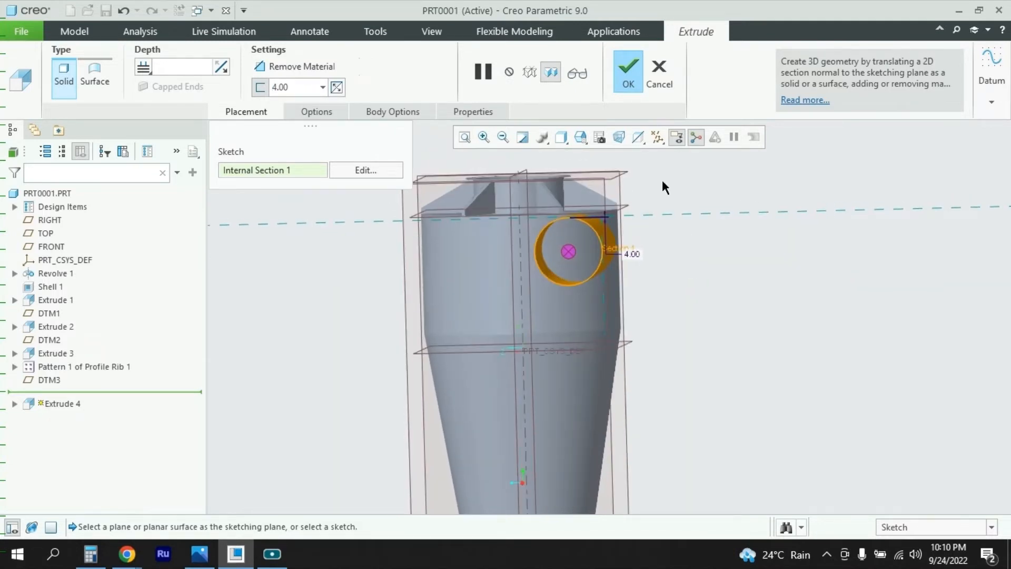
left_click(284, 69)
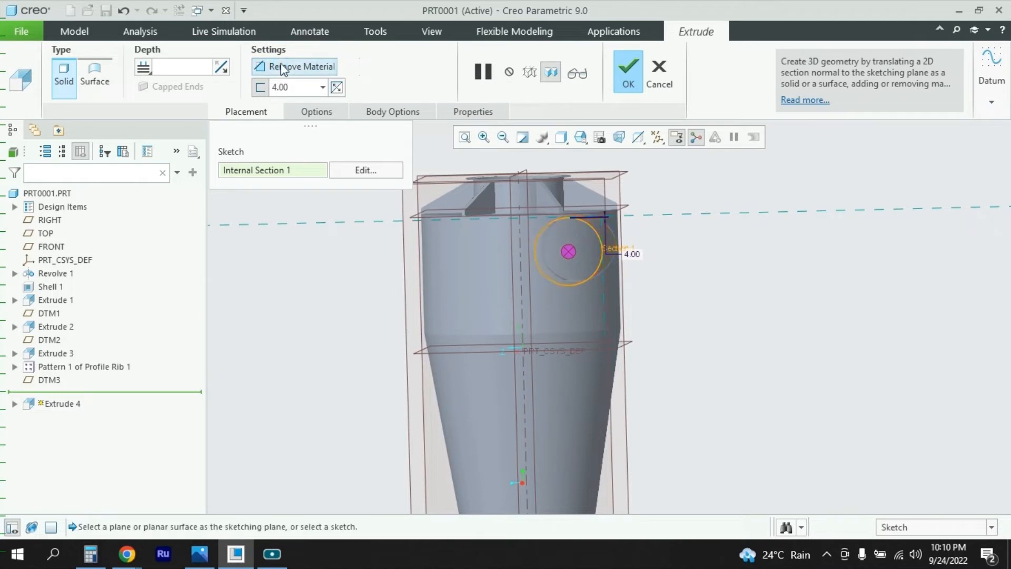
mouse_move(695, 262)
middle_mouse_down()
mouse_move(664, 275)
mouse_move(684, 275)
mouse_move(679, 258)
middle_mouse_up()
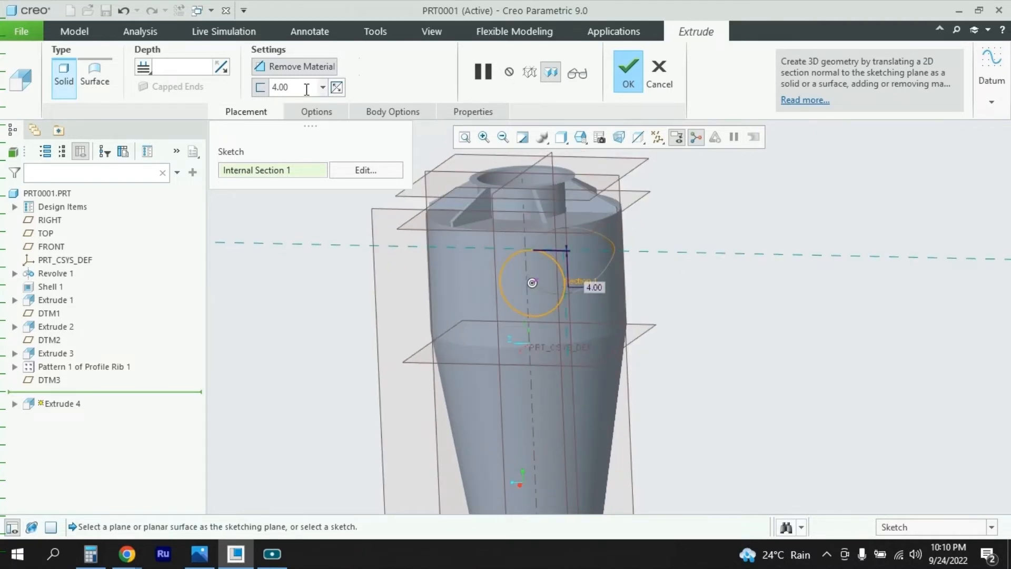
left_click(302, 67)
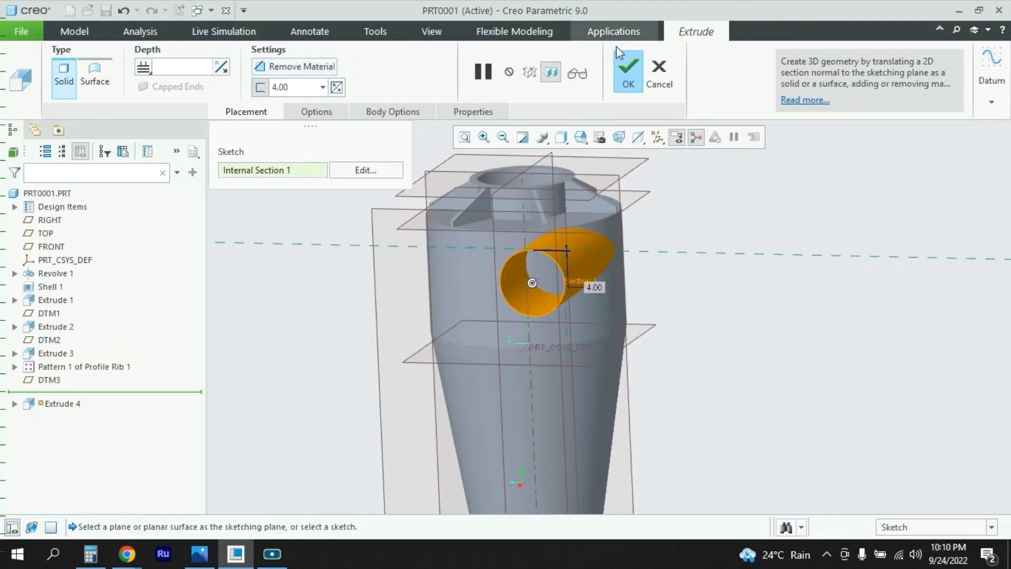
Step: Create the inlet pipe extrusion and inspect where it joins the cyclone body
left_click(633, 68)
mouse_move(689, 255)
middle_mouse_down()
mouse_move(704, 241)
mouse_move(750, 253)
mouse_move(799, 240)
mouse_move(772, 249)
mouse_move(761, 276)
mouse_move(797, 296)
mouse_move(727, 262)
mouse_move(797, 251)
mouse_move(747, 251)
mouse_move(861, 313)
middle_mouse_up()
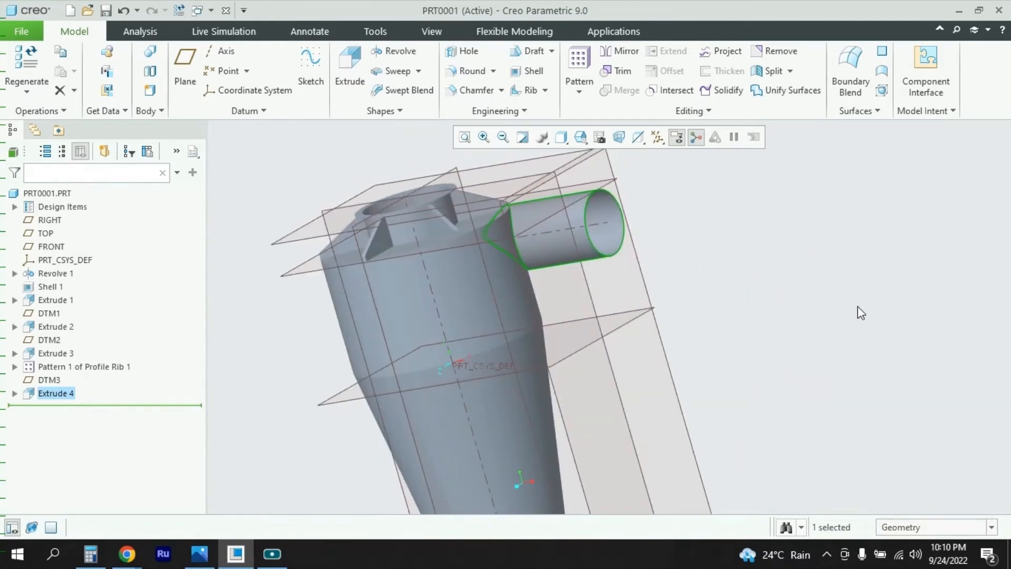
middle_click_drag(810, 367, 753, 323)
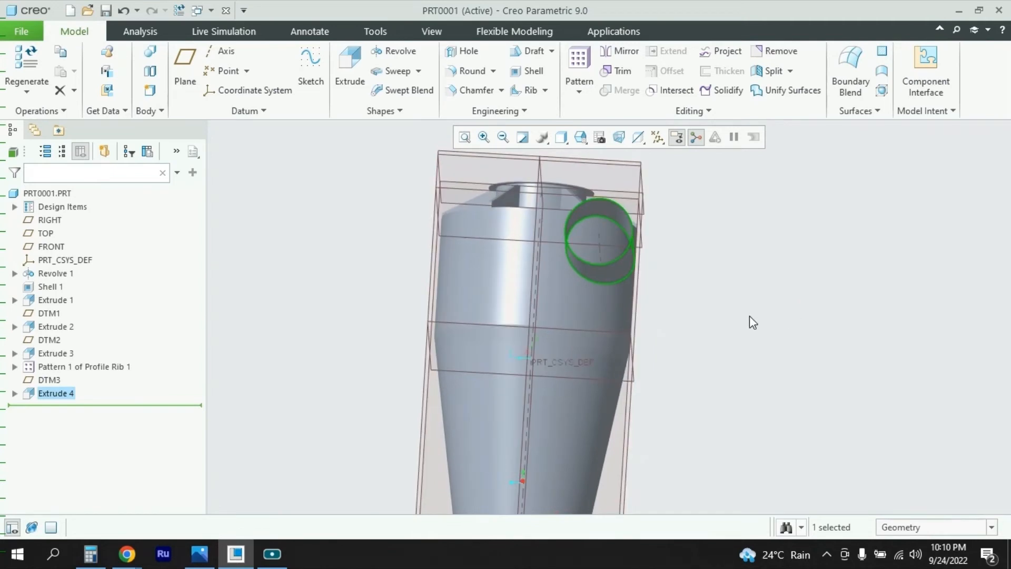
Step: Start a new extrusion on plane DTM3 and sketch a circle about 384 in diameter, concentric with the inlet pipe
left_click(350, 69)
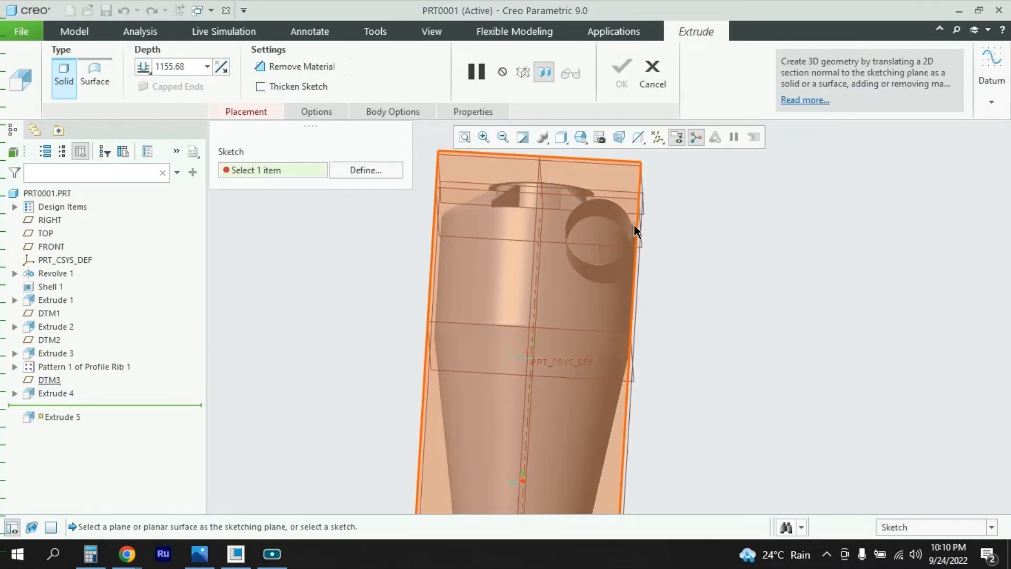
middle_click_drag(736, 212, 699, 221)
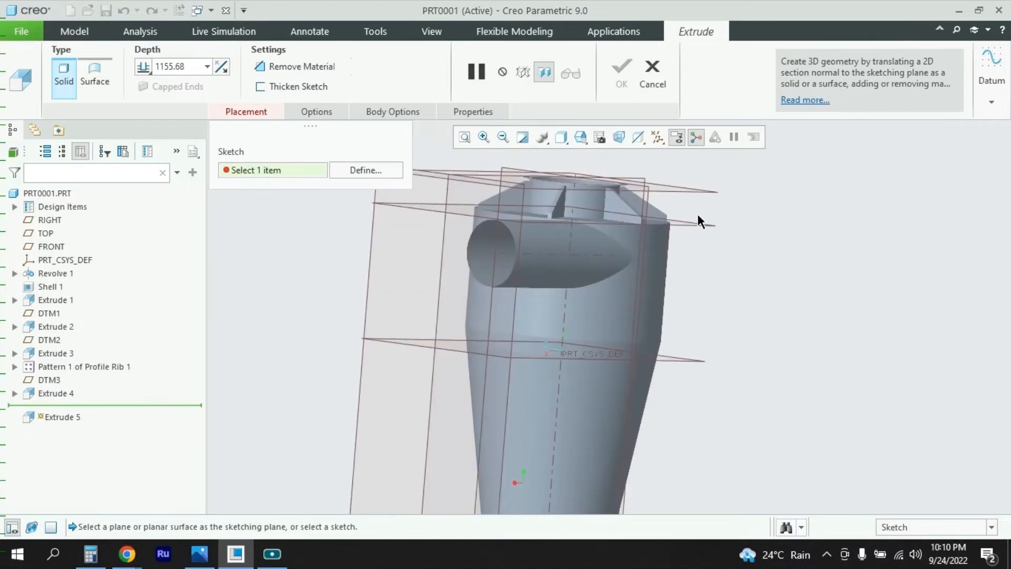
left_click(372, 242)
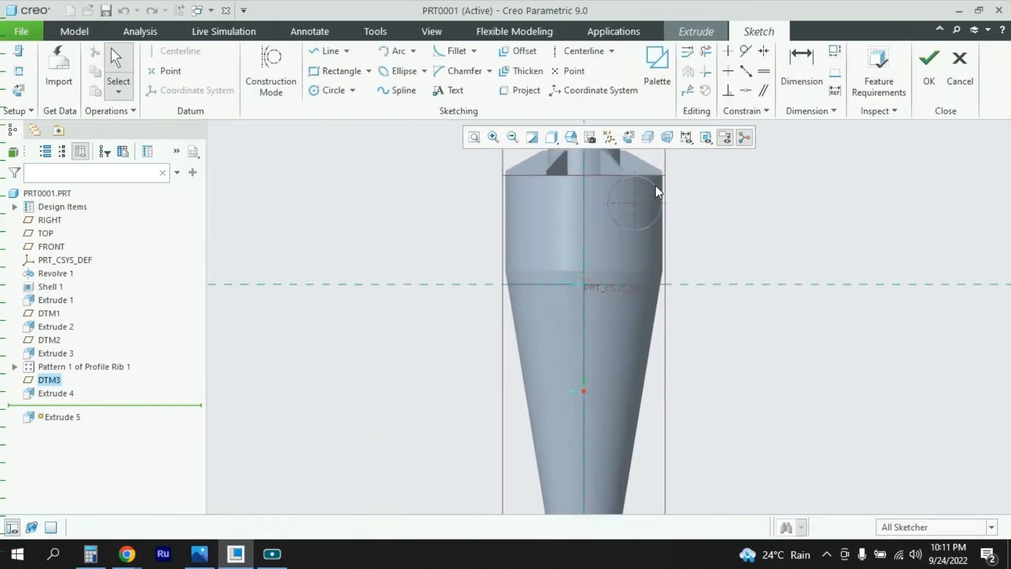
scroll(659, 192, "up", 5)
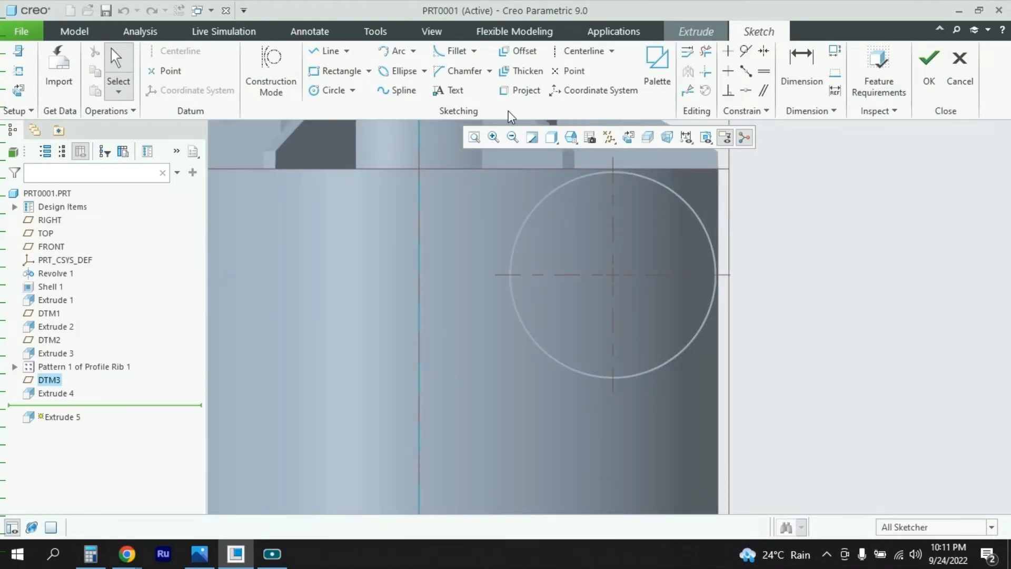
left_click(333, 91)
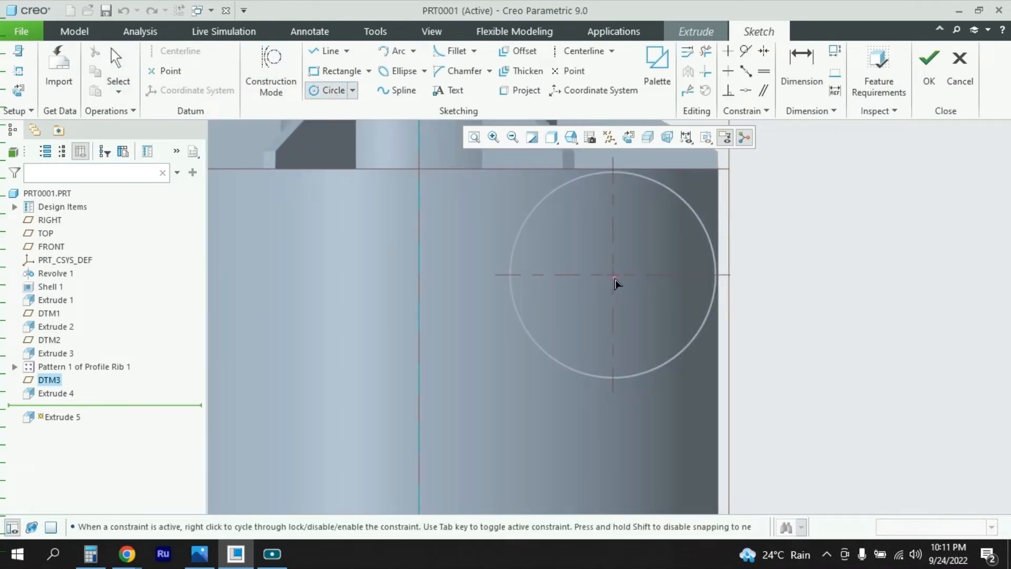
left_click(613, 275)
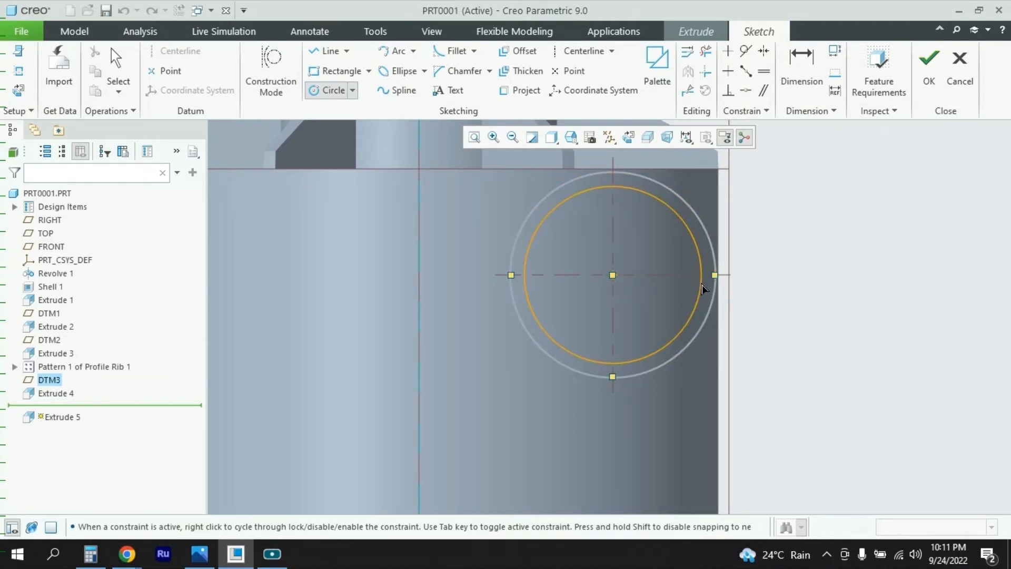
left_click(702, 285)
middle_click(712, 259)
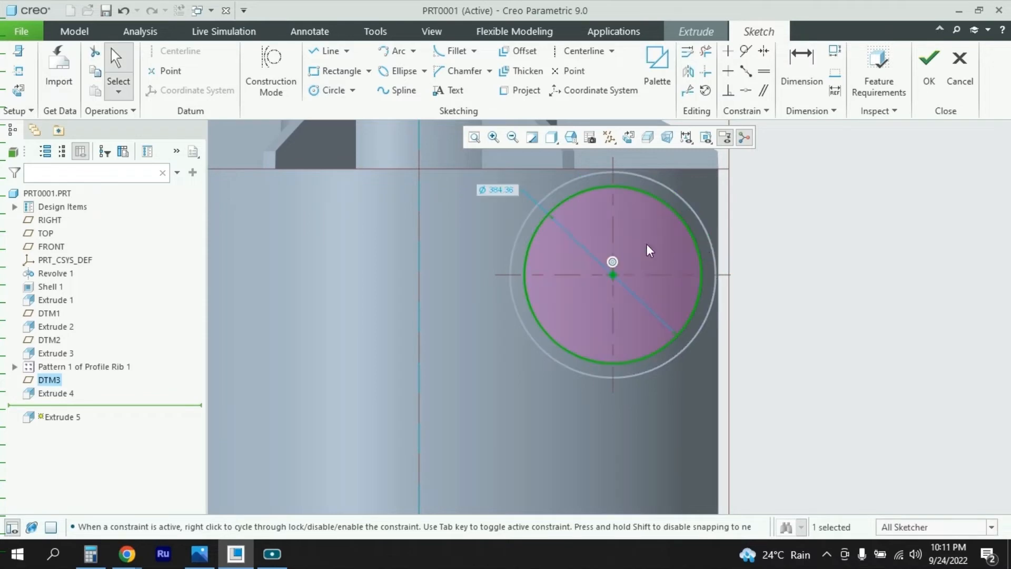
Step: Consult the inlet dimensions in the Cyclone.PNG drawing, return to Creo and set the sketched circle's diameter to 445
left_click(199, 554)
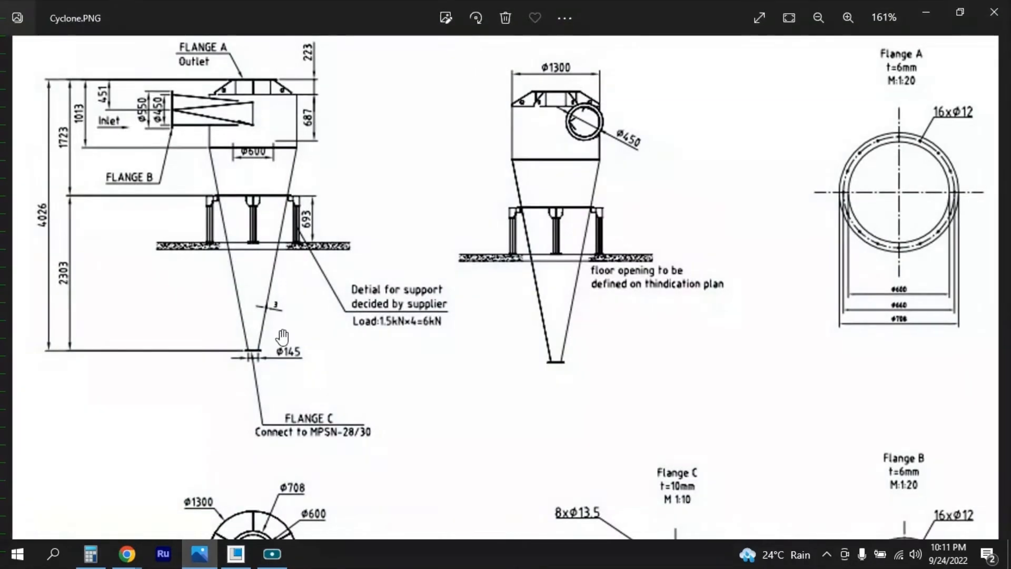
scroll(174, 251, "down", 4)
scroll(237, 408, "up", 3)
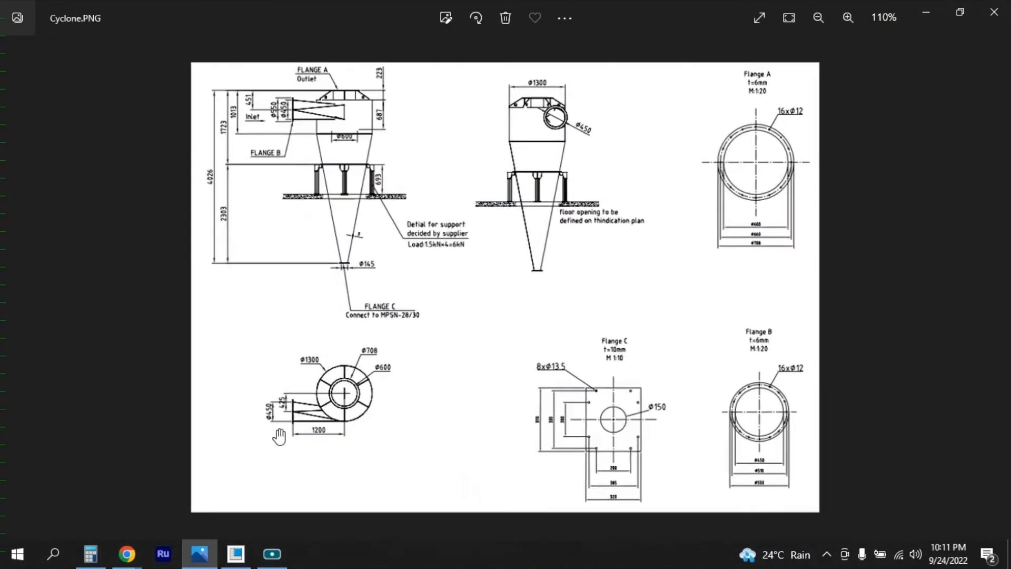
left_click(199, 554)
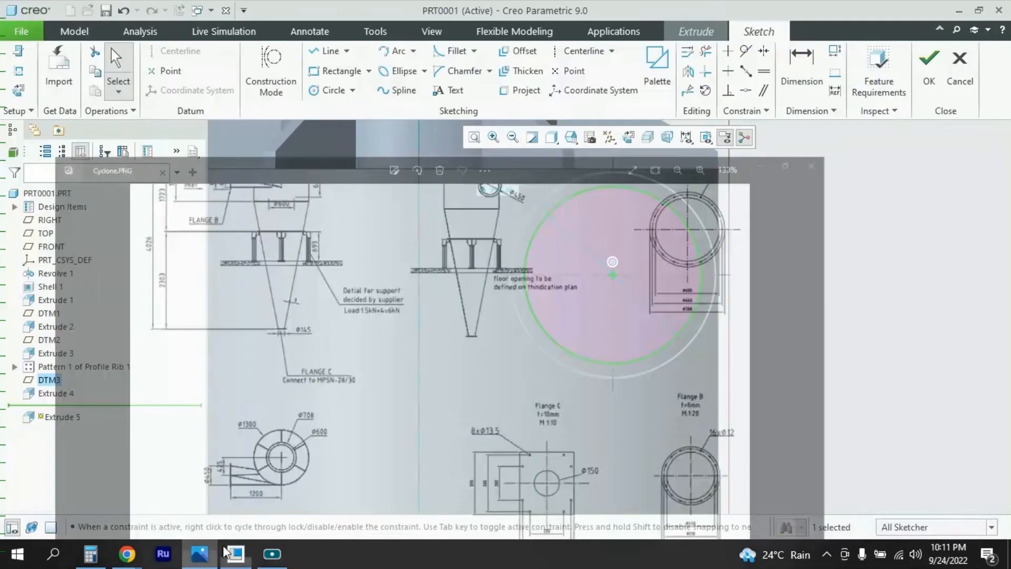
double_click(500, 189)
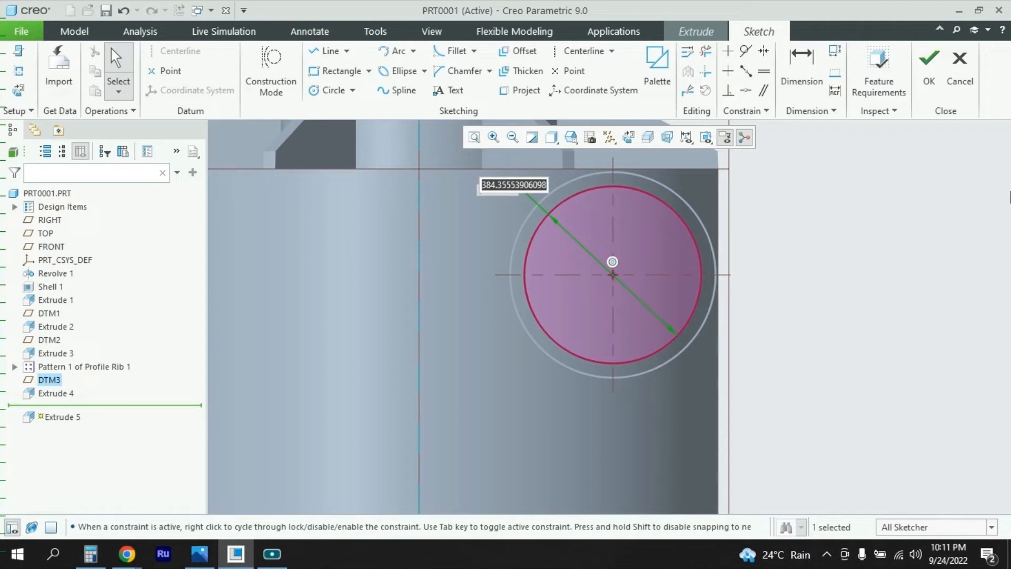
type("4")
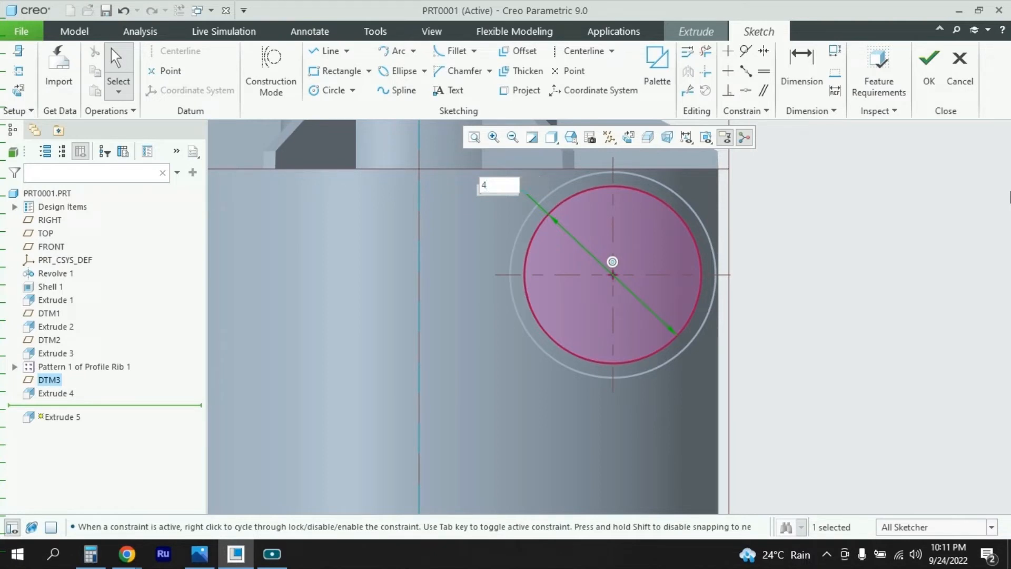
type("45")
key("Return")
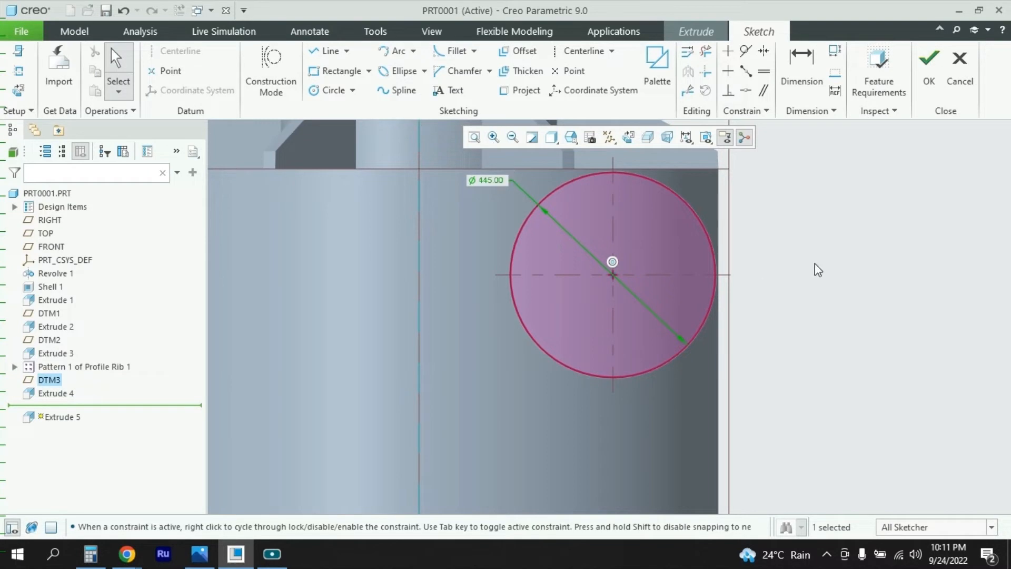
Step: Finish the circle sketch on the inlet pipe's end and reverse the extrusion direction toward the cyclone body
left_click(931, 67)
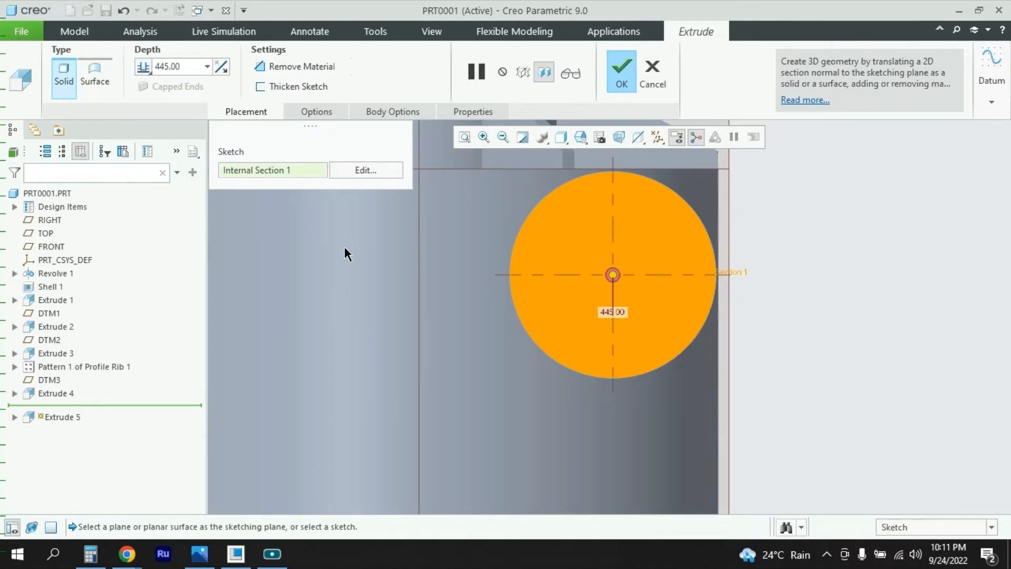
scroll(344, 246, "down", 3)
middle_click_drag(497, 295, 527, 289)
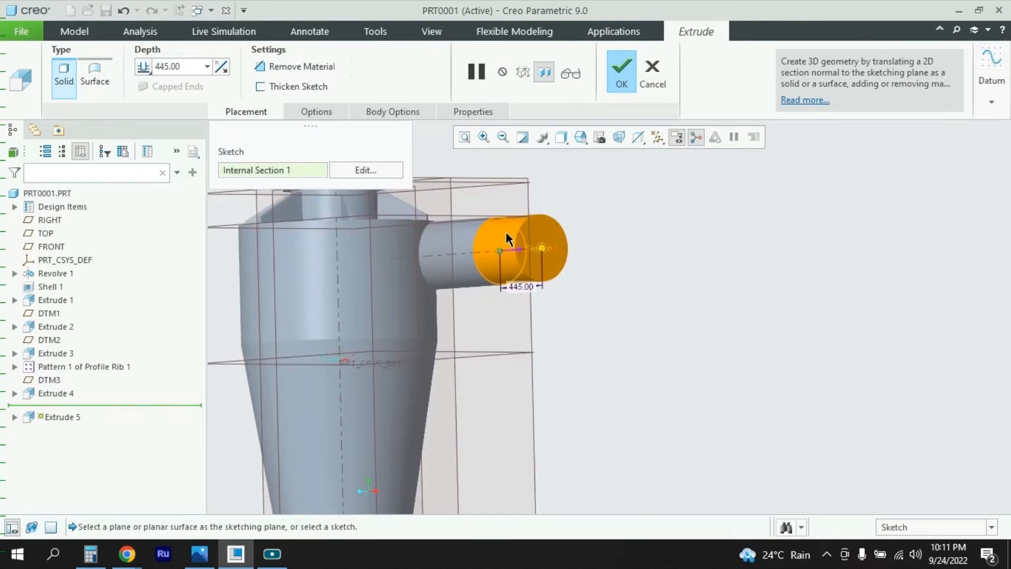
left_click(518, 249)
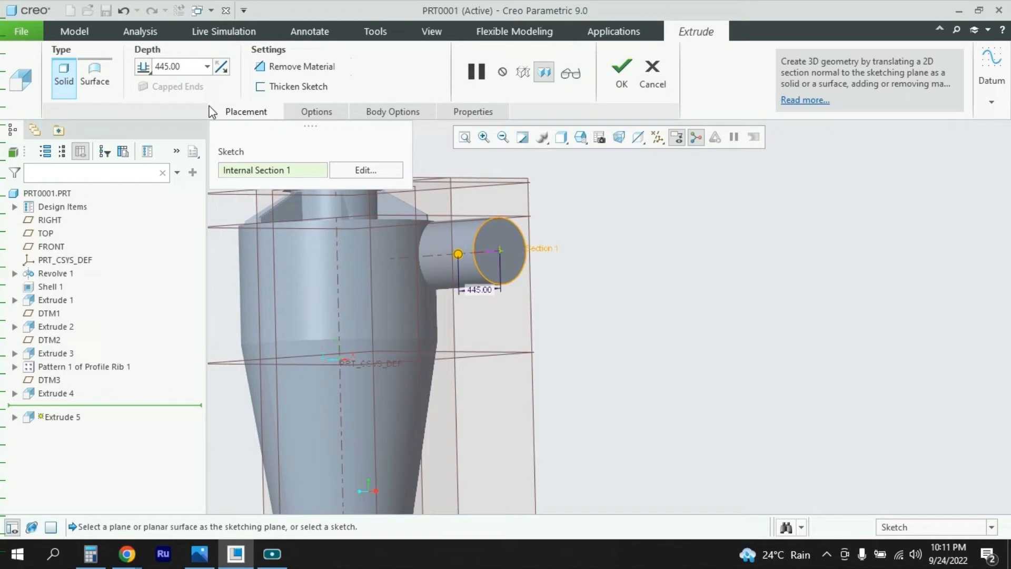
Step: Cut the circle through the inlet pipe by removing material with the depth set To Next, and complete the extrusion
left_click(139, 72)
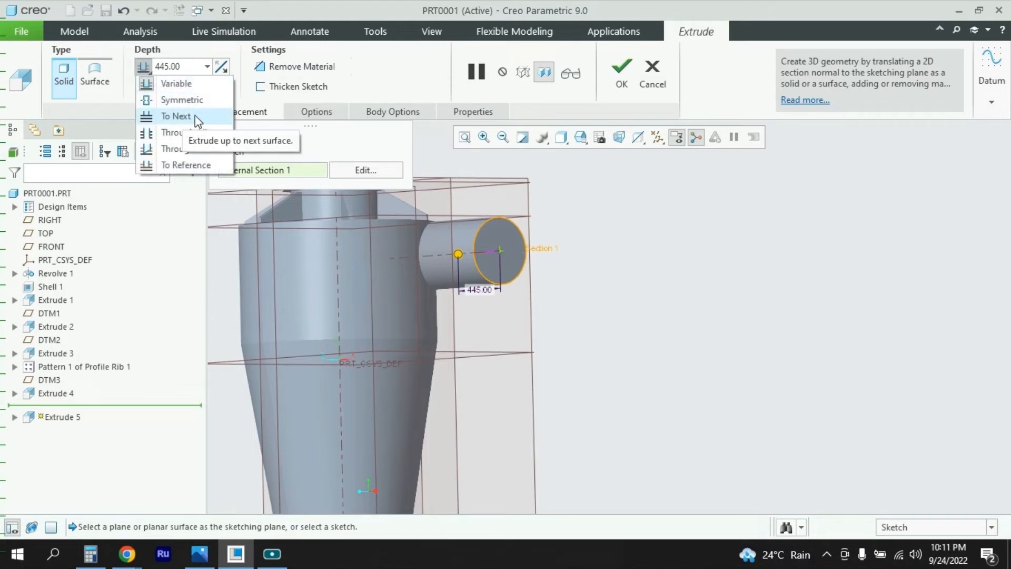
left_click(175, 115)
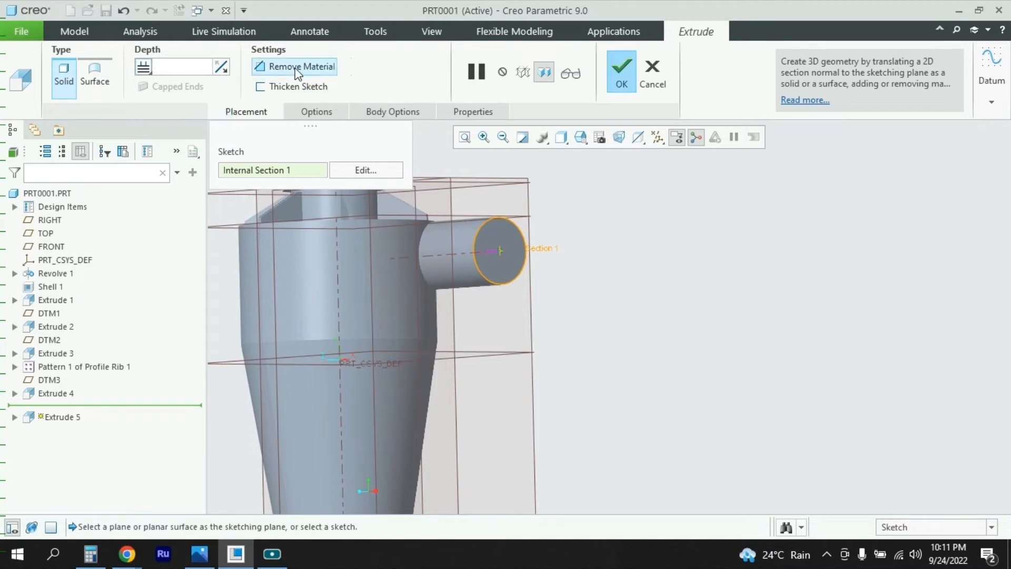
left_click(317, 71)
mouse_move(659, 314)
middle_mouse_down()
mouse_move(634, 314)
mouse_move(650, 314)
middle_mouse_up()
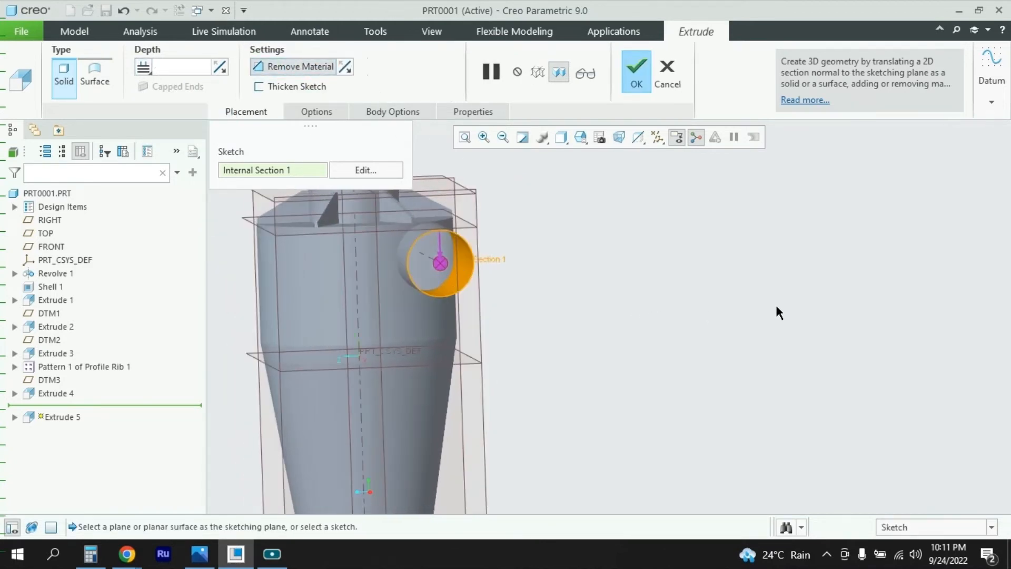
scroll(737, 305, "down", 3)
middle_click_drag(736, 305, 717, 300)
scroll(623, 290, "up", 5)
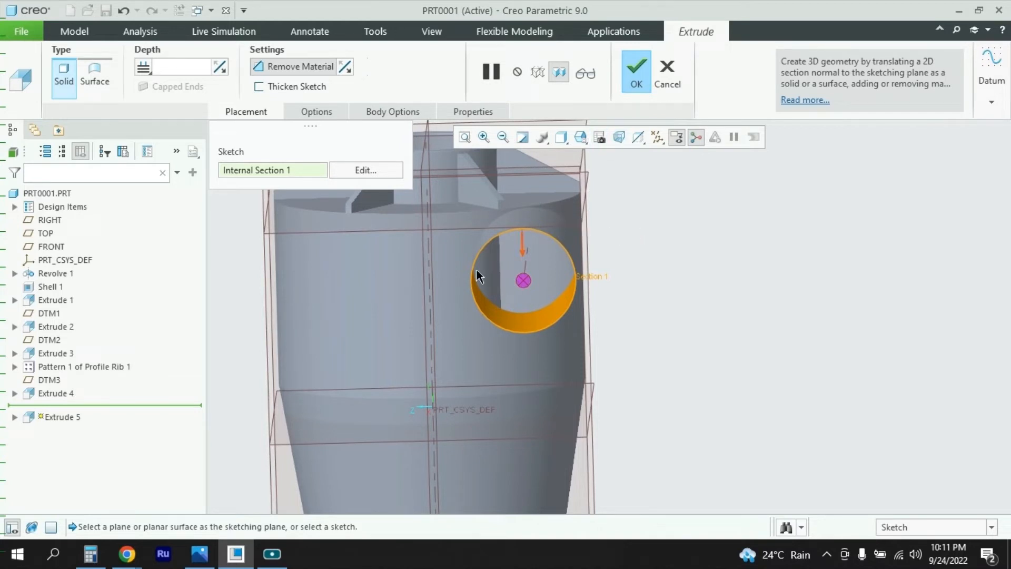
left_click(637, 72)
middle_click_drag(668, 309, 542, 206)
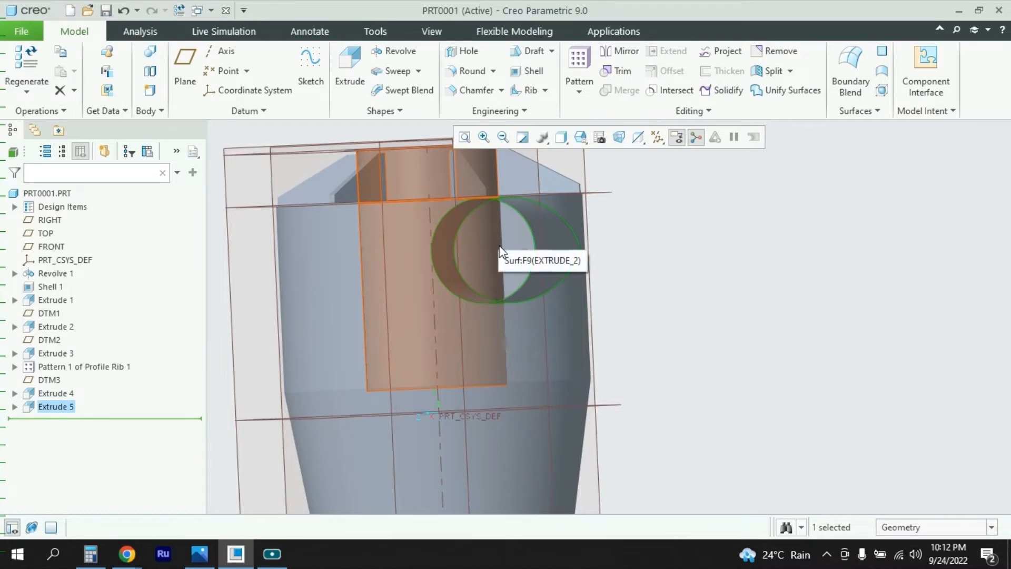
scroll(692, 319, "up", 2)
scroll(691, 319, "up", 2)
middle_click_drag(740, 330, 765, 320)
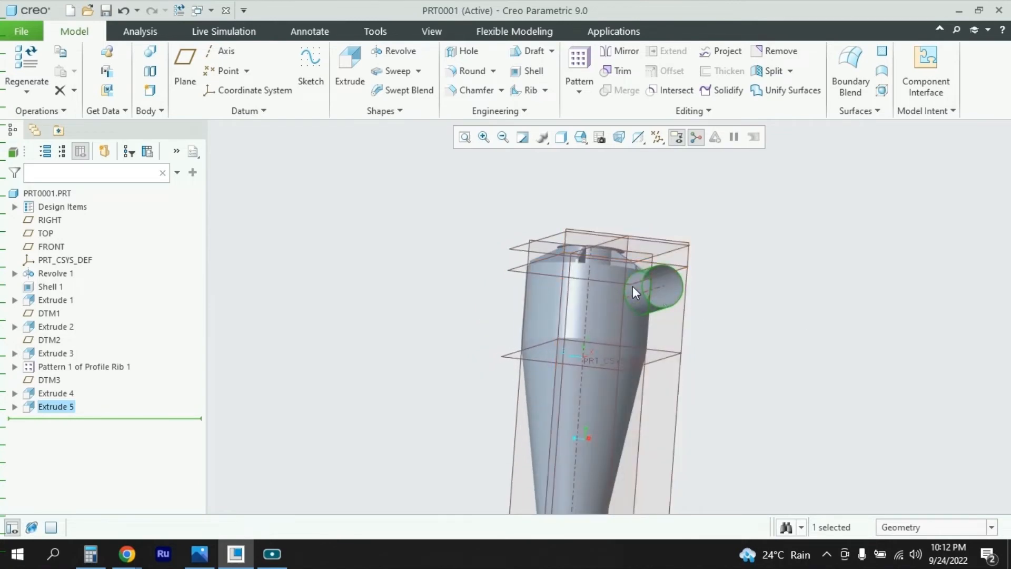
Step: Switch to the Cyclone.PNG drawing and examine the inlet views and the Flange B and Flange C details
left_click(190, 554)
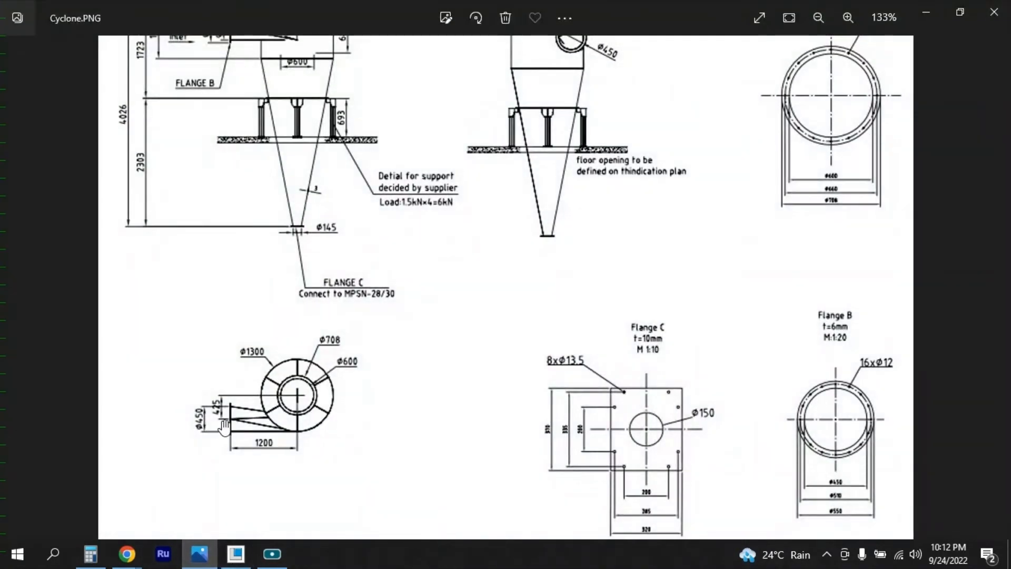
scroll(262, 285, "up", 1)
left_click_drag(255, 155, 341, 379)
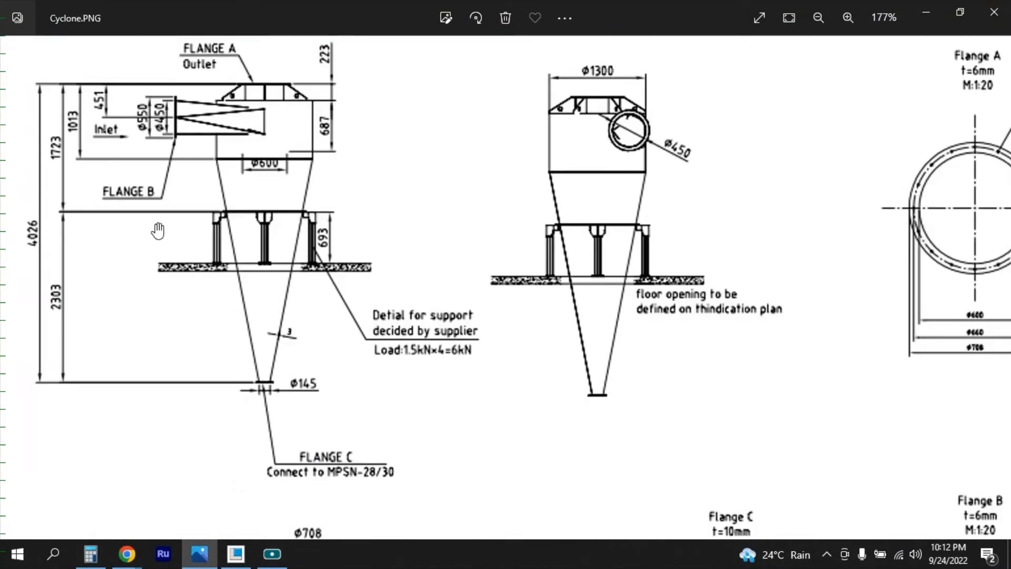
mouse_move(630, 422)
left_mouse_down()
mouse_move(612, 402)
mouse_move(574, 395)
left_mouse_up()
scroll(822, 251, "down", 5)
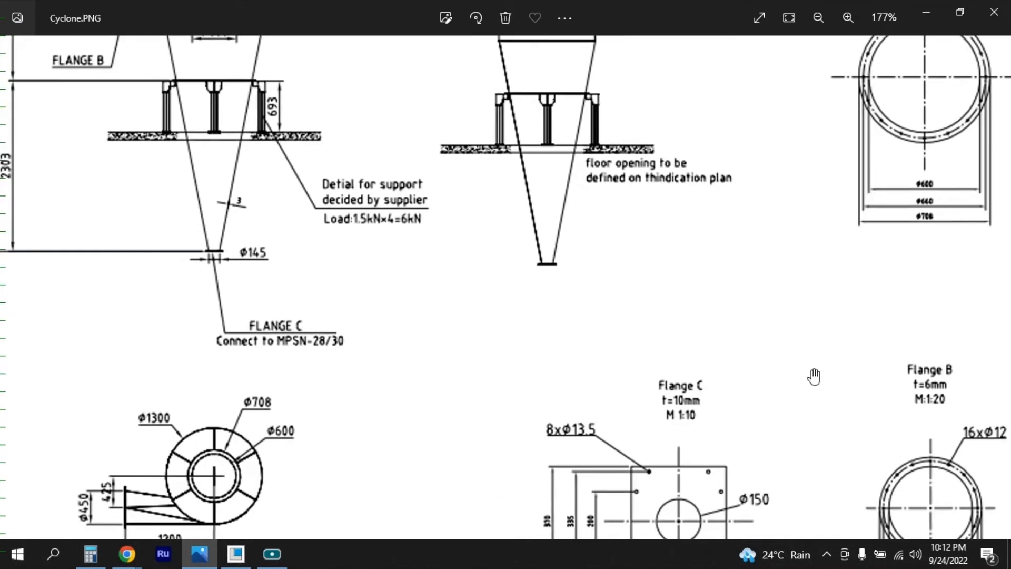
left_click_drag(786, 363, 732, 357)
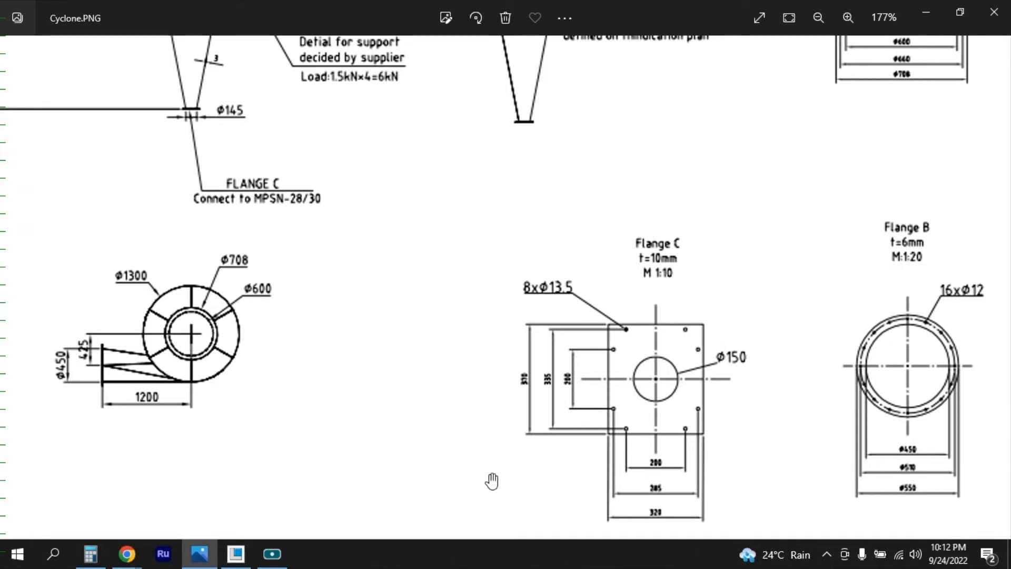
Step: Return to Creo and start an extrusion on DTM3, sketching a circle about 600 mm in diameter concentric with the inlet pipe opening
left_click(207, 556)
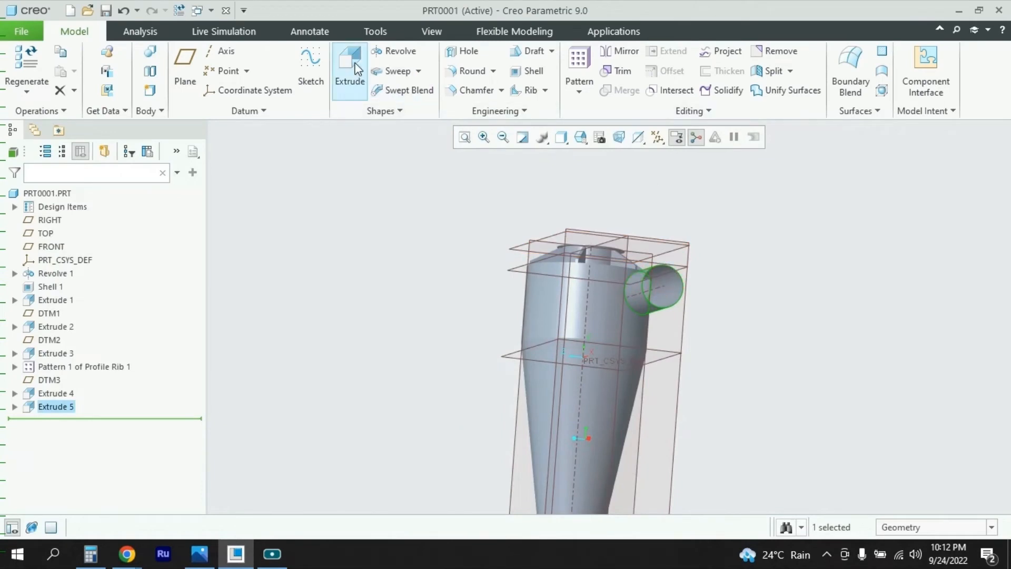
left_click(758, 339)
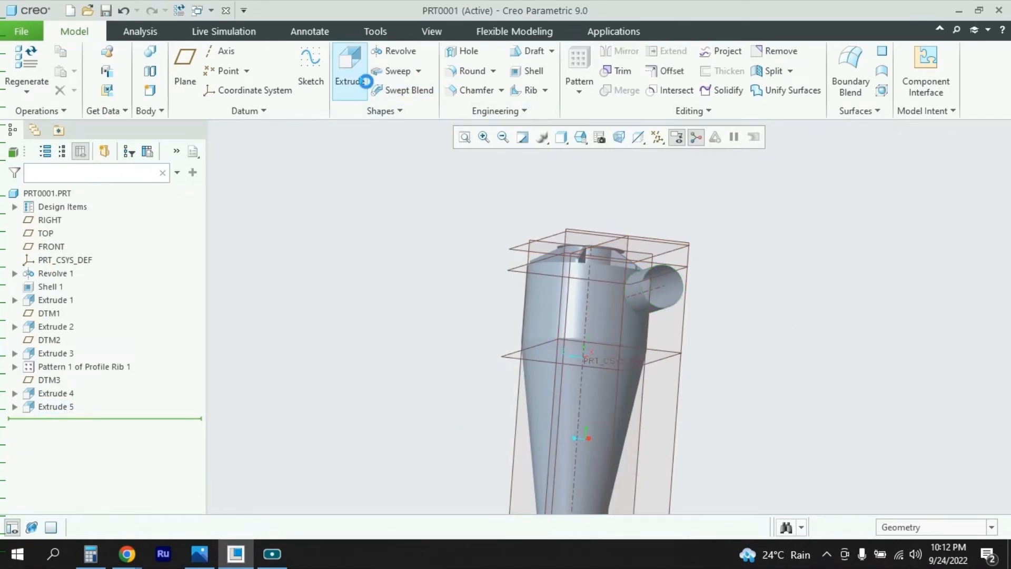
left_click(351, 73)
left_click(685, 314)
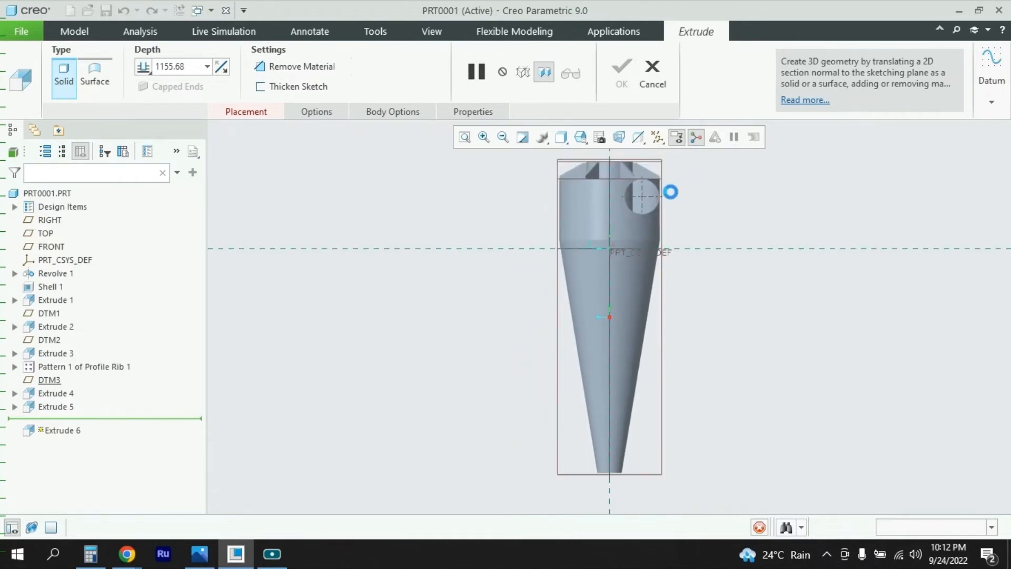
scroll(659, 187, "up", 5)
scroll(649, 163, "up", 3)
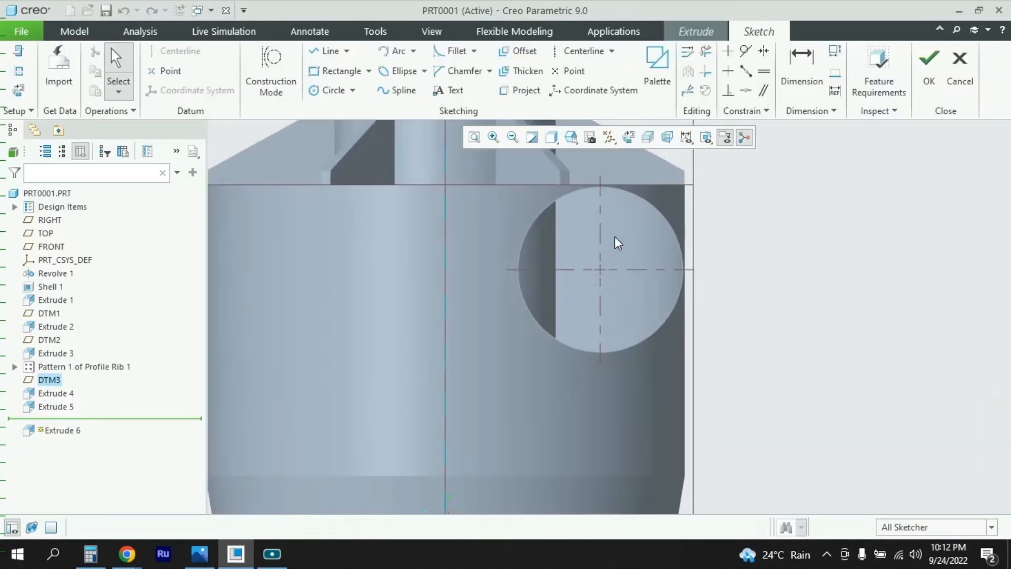
left_click(329, 90)
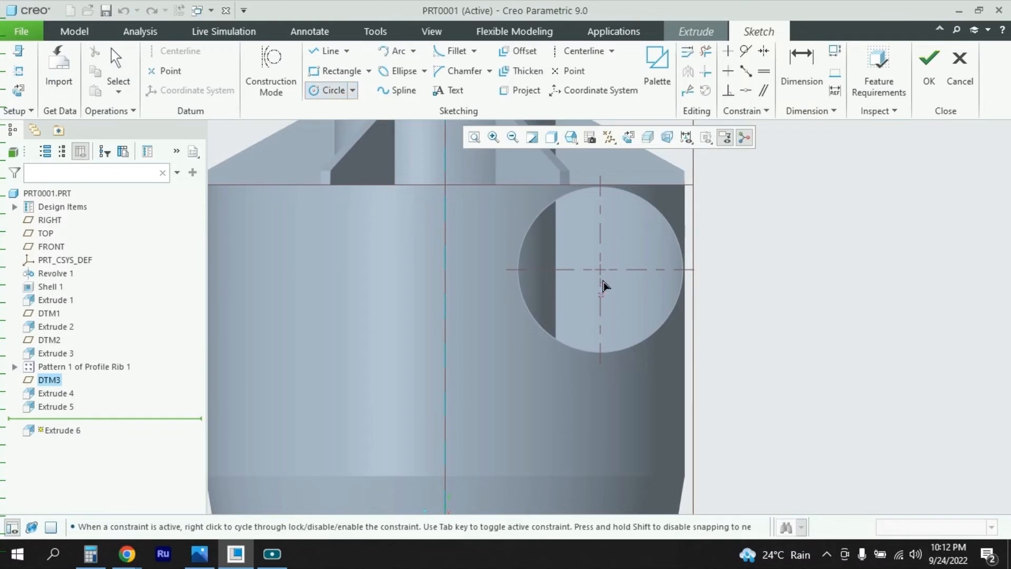
left_click(601, 269)
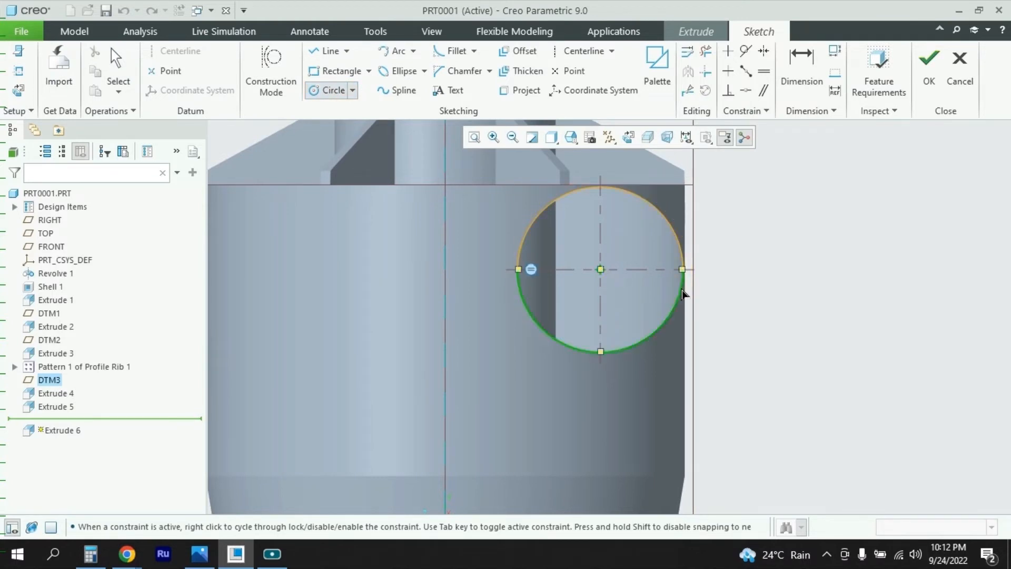
left_click(714, 290)
middle_click(716, 291)
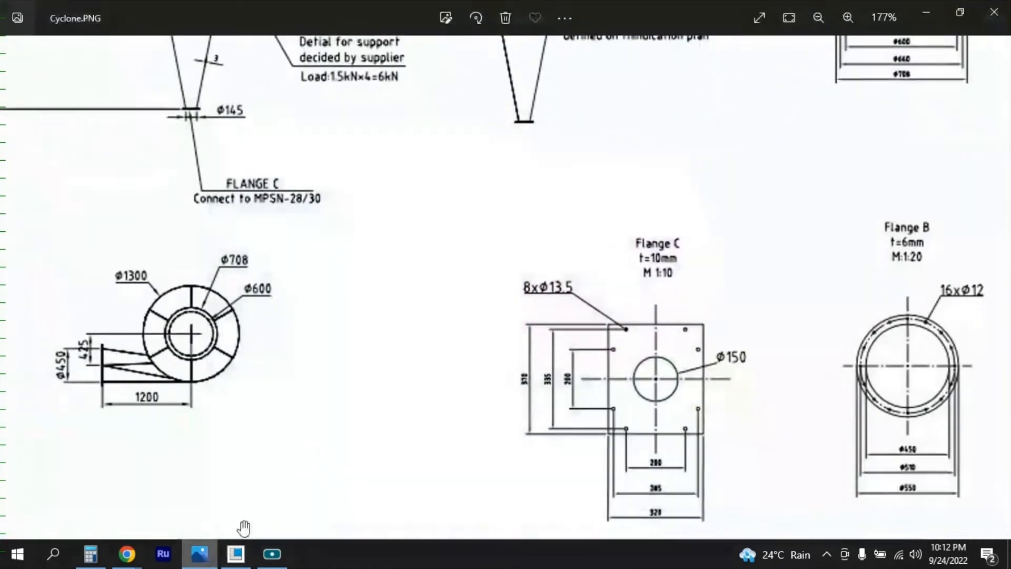
Step: Check the Flange B outer diameter in the Cyclone.PNG drawing and set the sketched circle's diameter to 550 mm in Creo
left_click(199, 554)
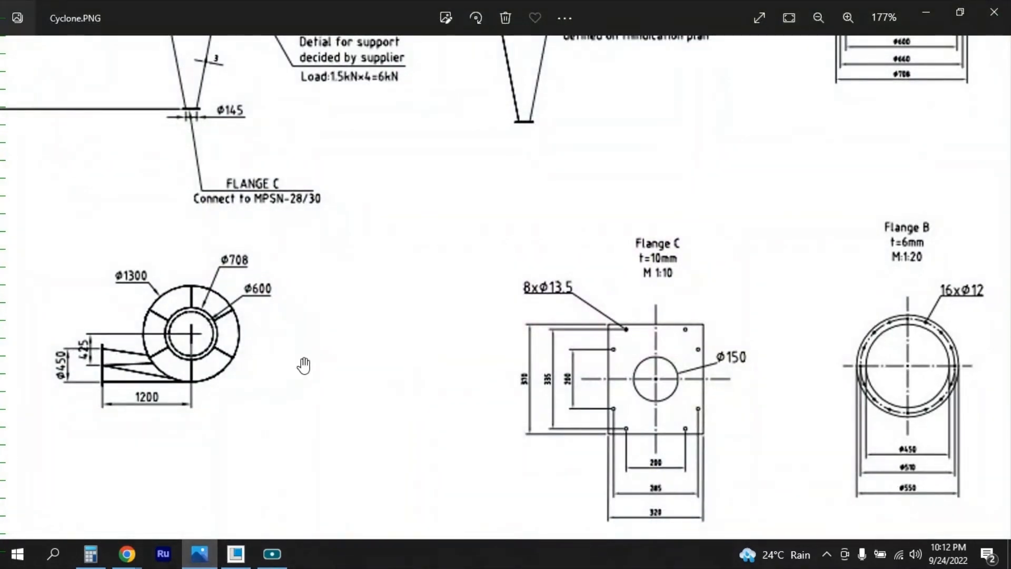
scroll(129, 378, "up", 2)
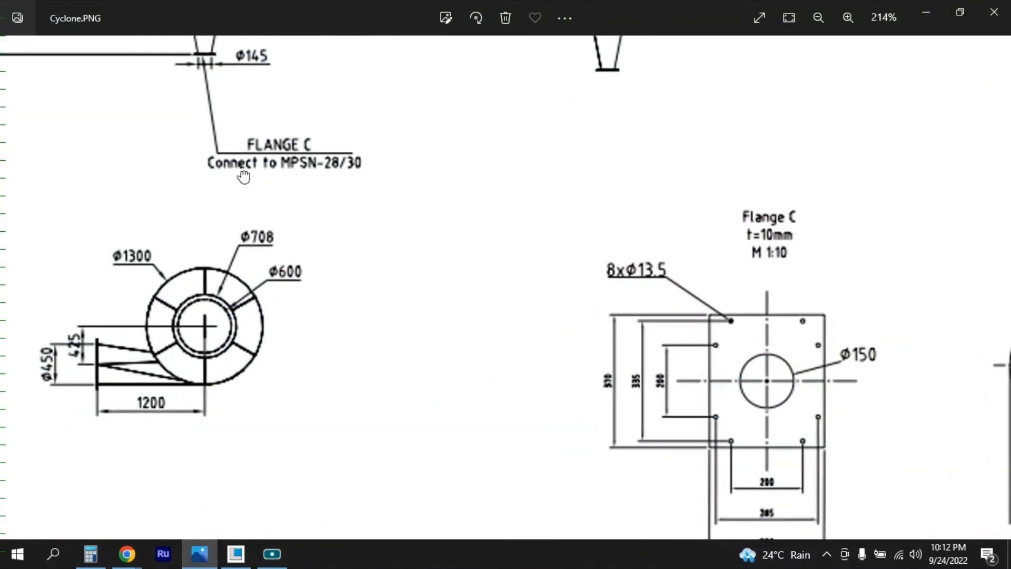
left_click_drag(244, 176, 337, 501)
left_click_drag(388, 413, 175, 173)
left_click_drag(466, 320, 390, 182)
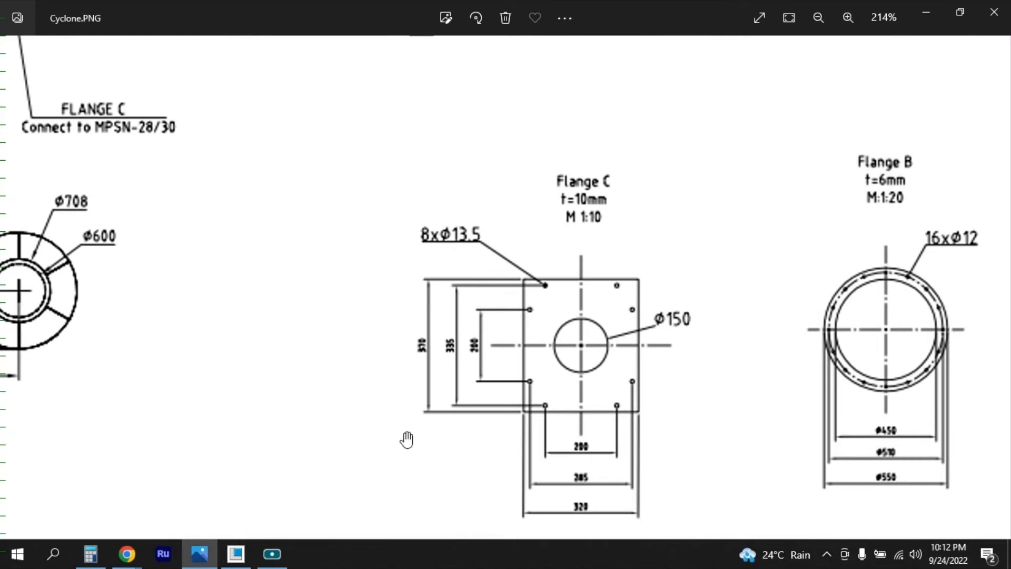
key("alt+Tab")
double_click(468, 170)
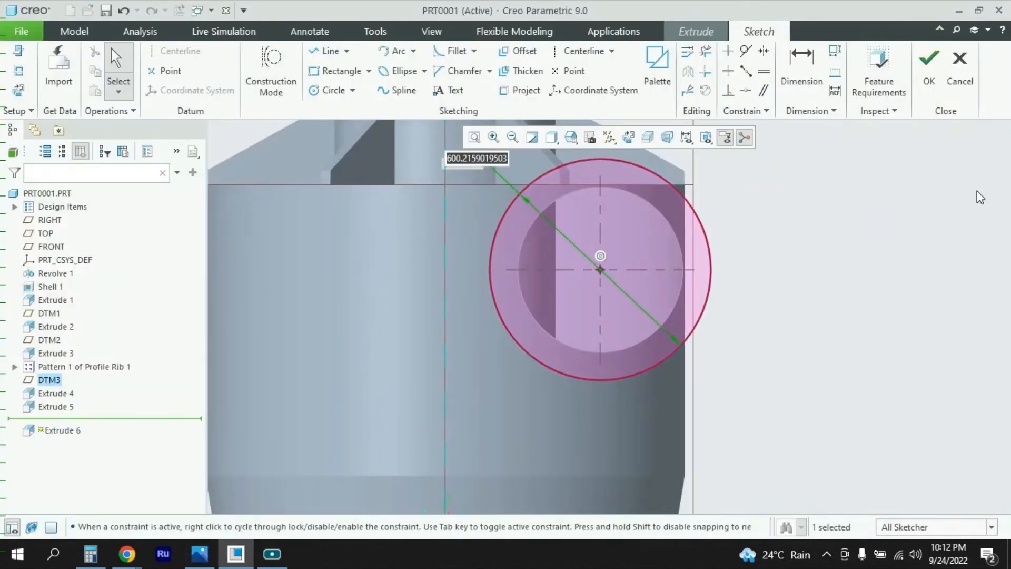
type("550")
key("Return")
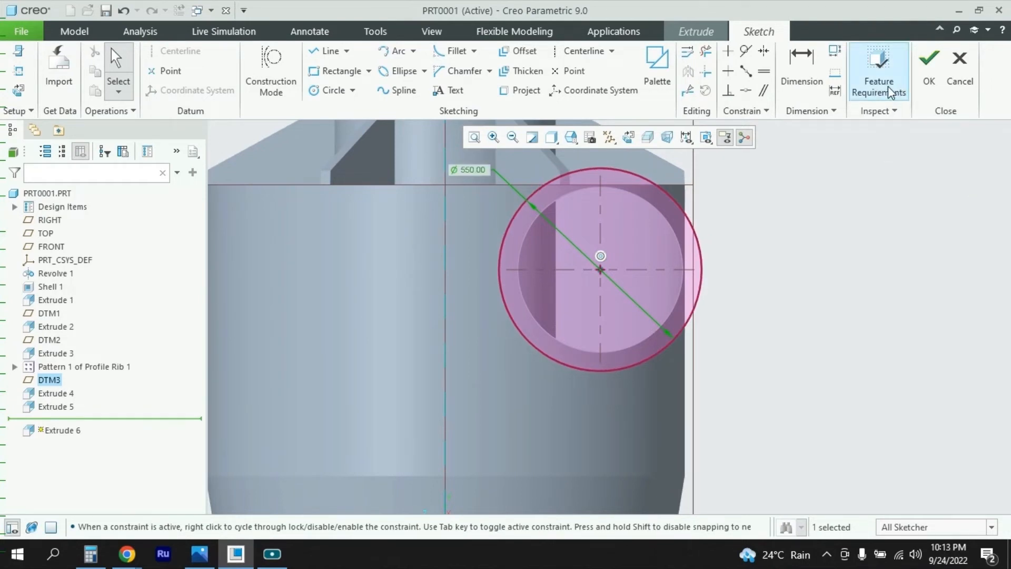
Step: Finish the flange circle sketch and set the extrusion depth to 6 mm, matching the Flange B thickness in the drawing
left_click(930, 69)
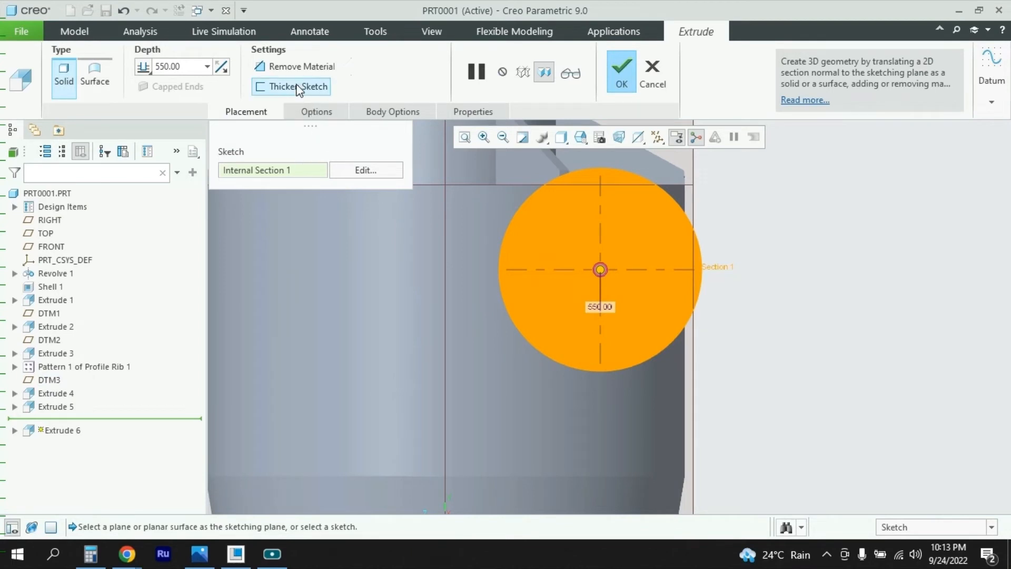
double_click(188, 66)
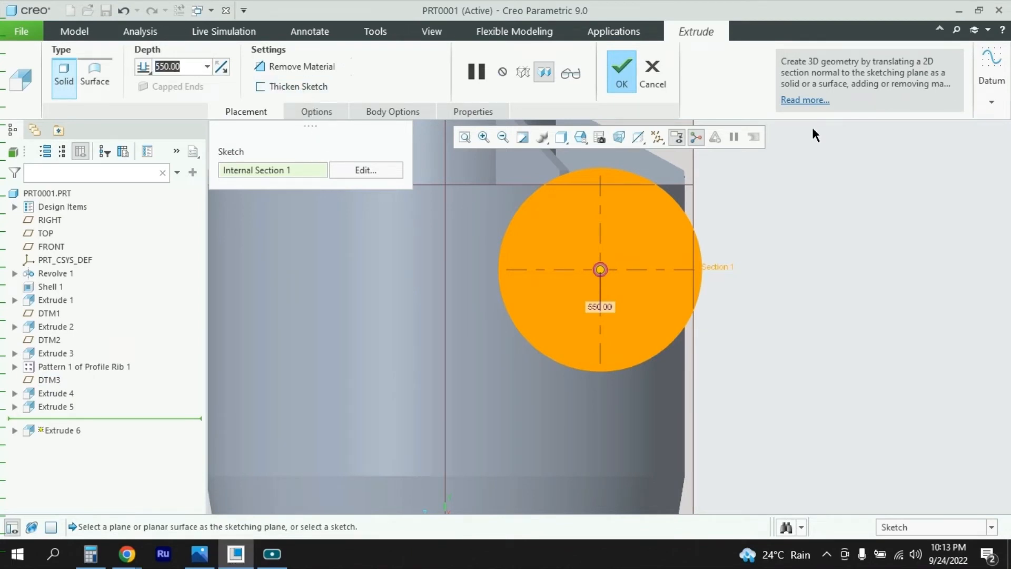
key("alt+Tab")
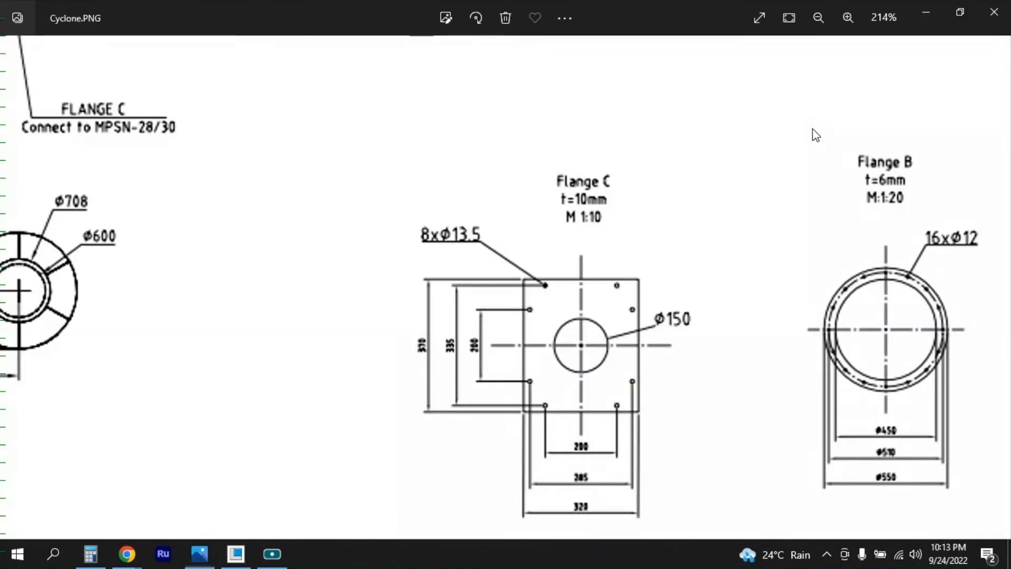
key("alt+Tab")
type("6")
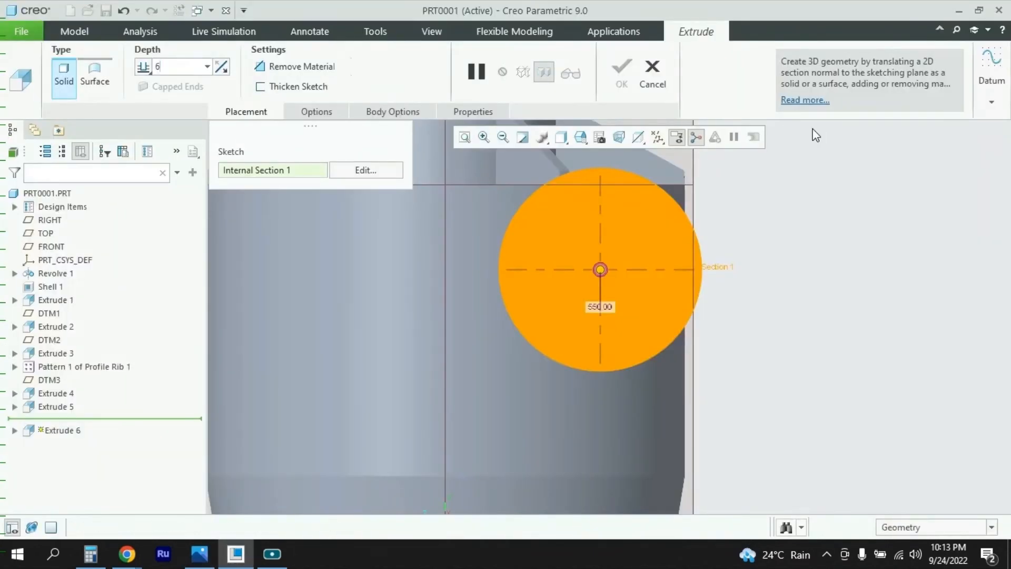
key("Return")
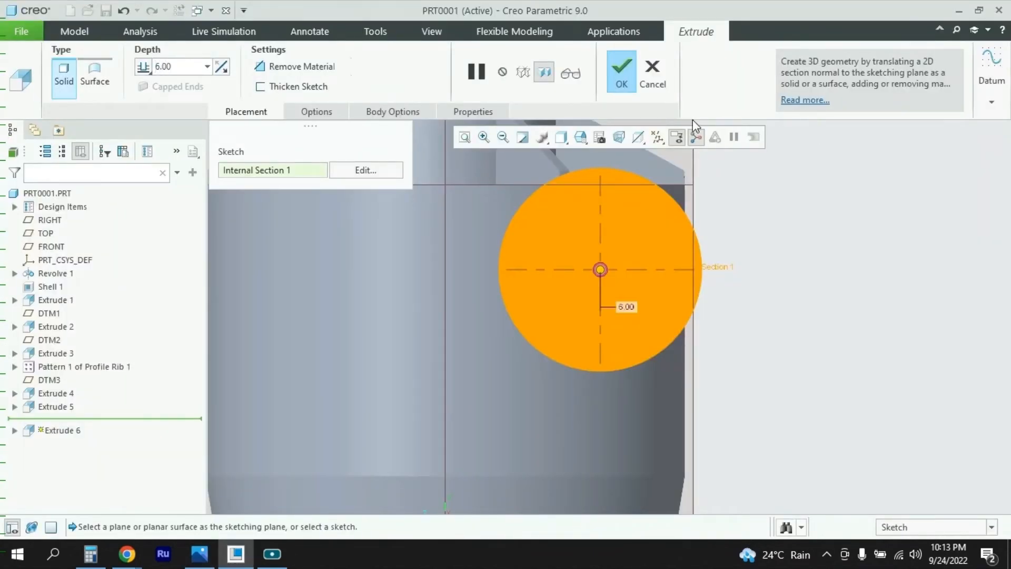
Step: Thicken the flange sketch into a ring with a wall width of 50 mm, checking Flange B in the Cyclone.PNG drawing
left_click(299, 88)
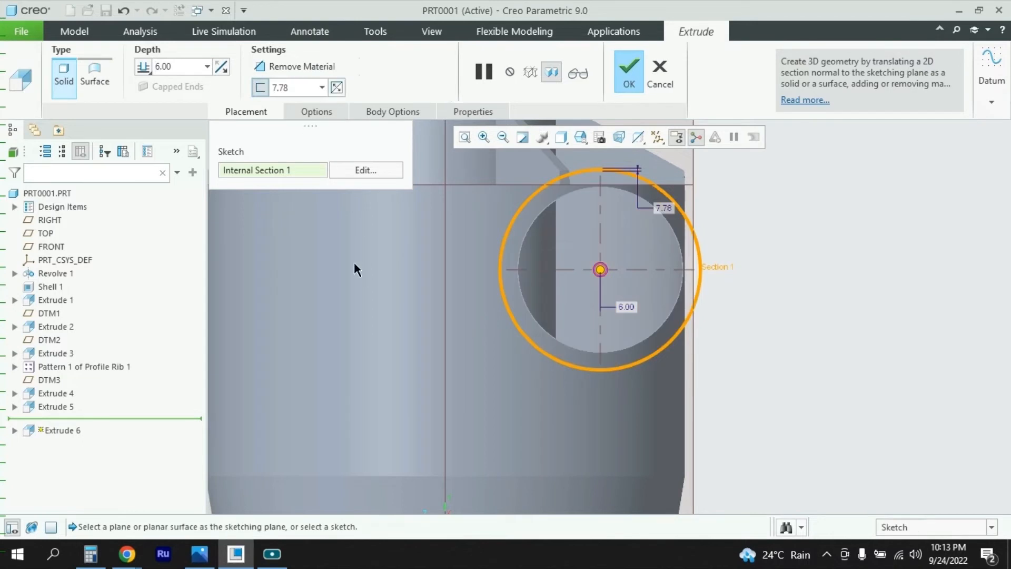
left_click(200, 554)
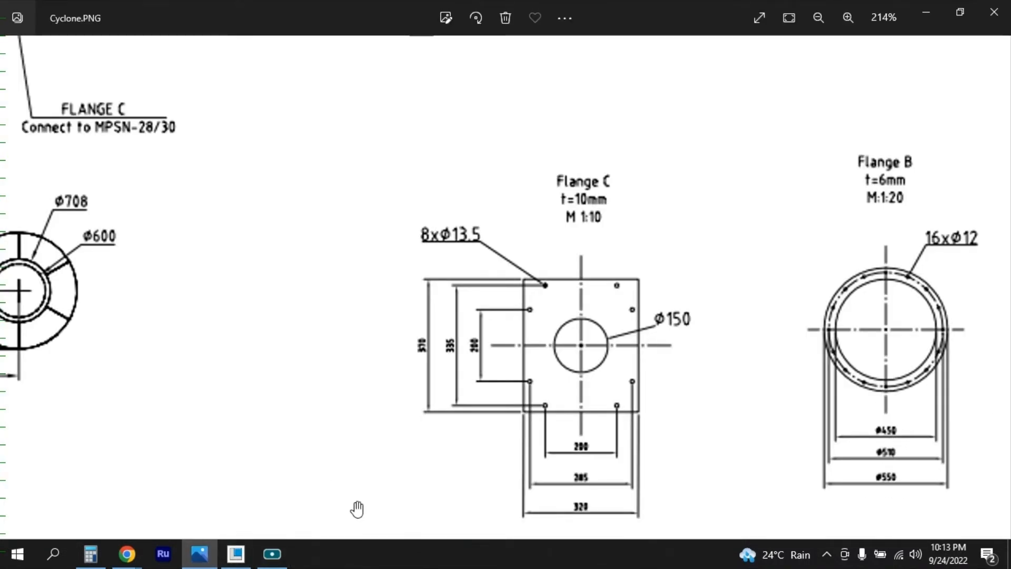
left_click(199, 557)
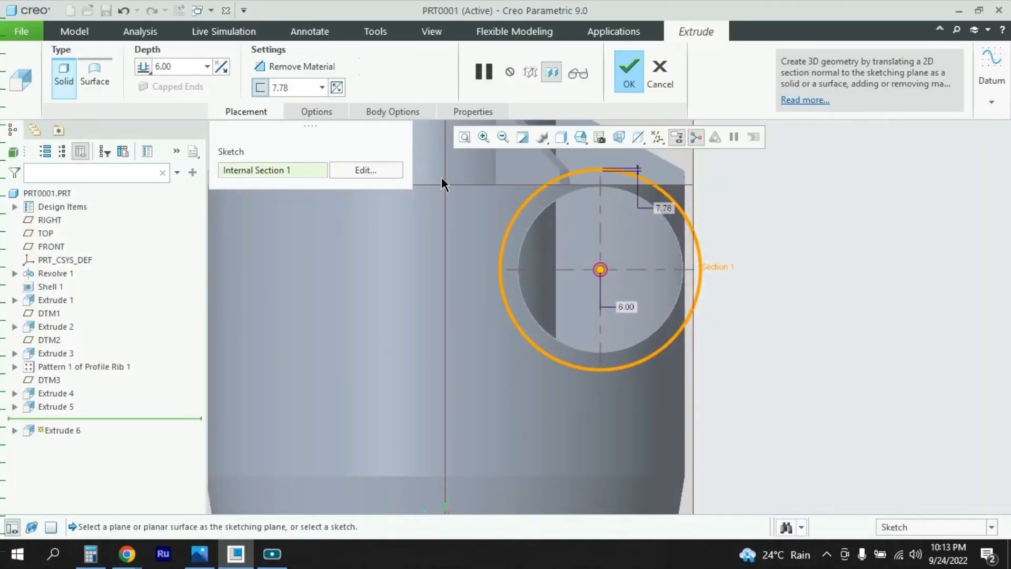
double_click(299, 87)
type("5")
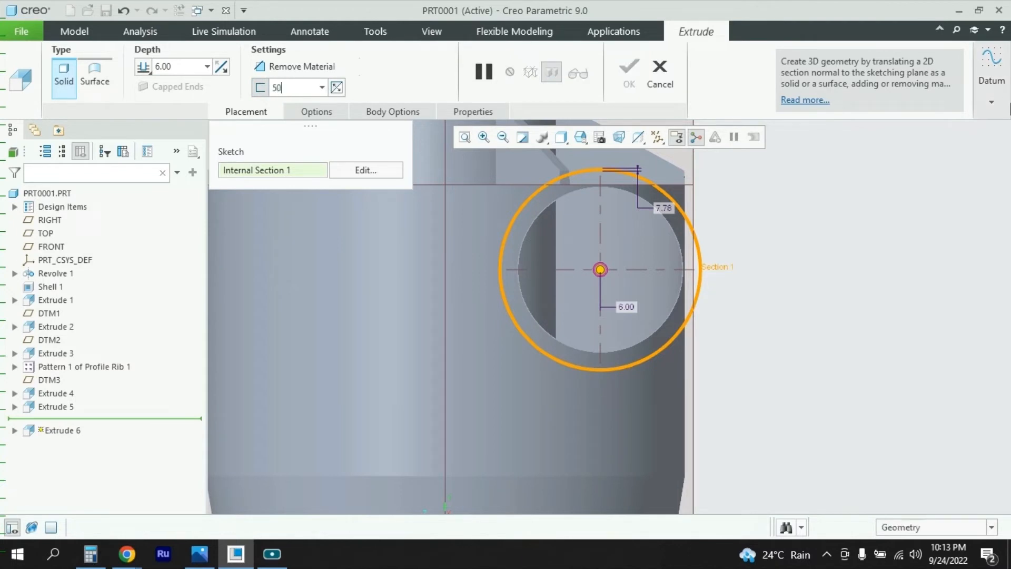
type("0")
key("Return")
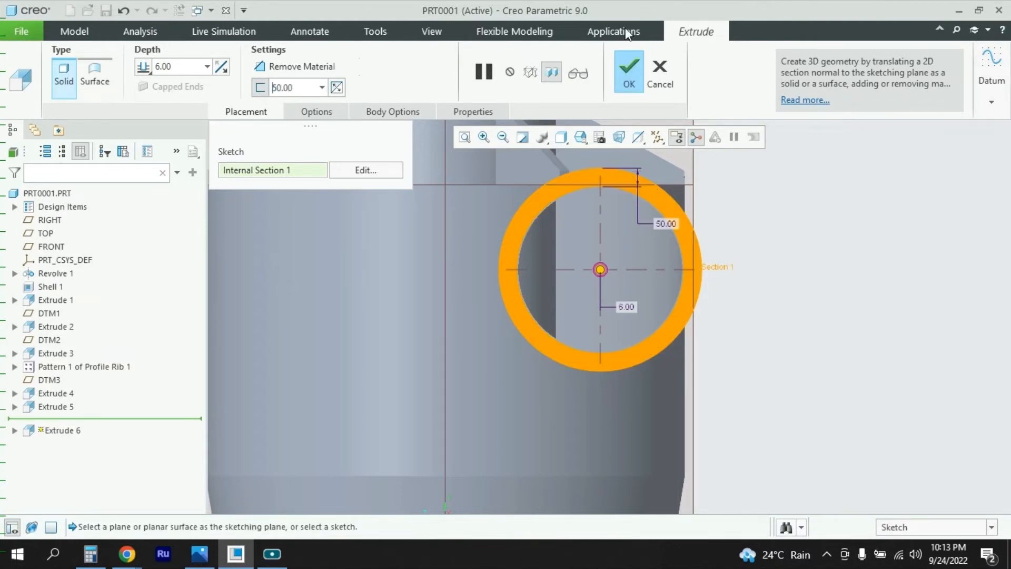
Step: Complete the Flange B ring extrusion on the inlet pipe and examine the open lower end of the cone
left_click(631, 71)
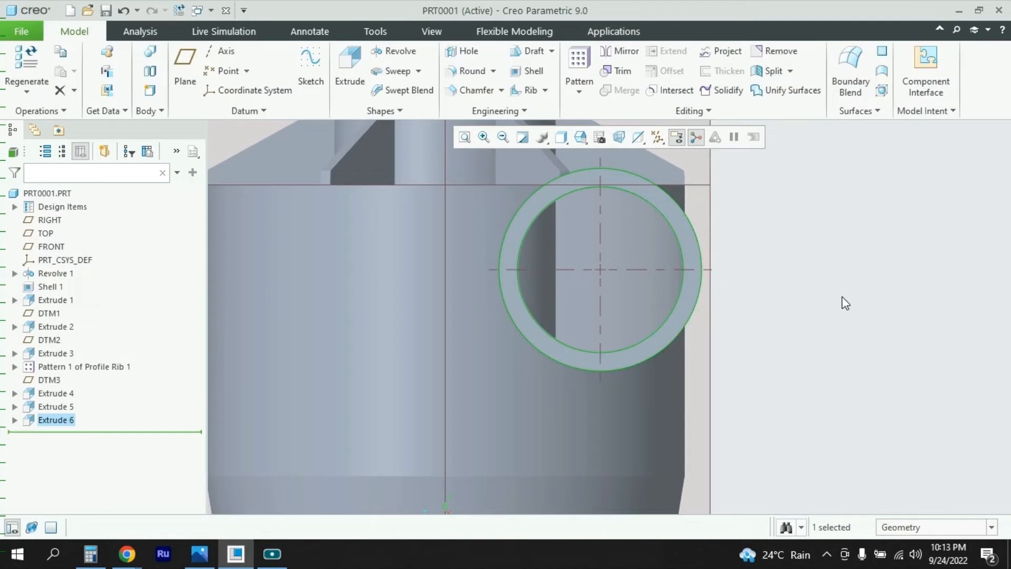
scroll(842, 292, "up", 3)
middle_click_drag(849, 296, 801, 293)
scroll(738, 265, "up", 3)
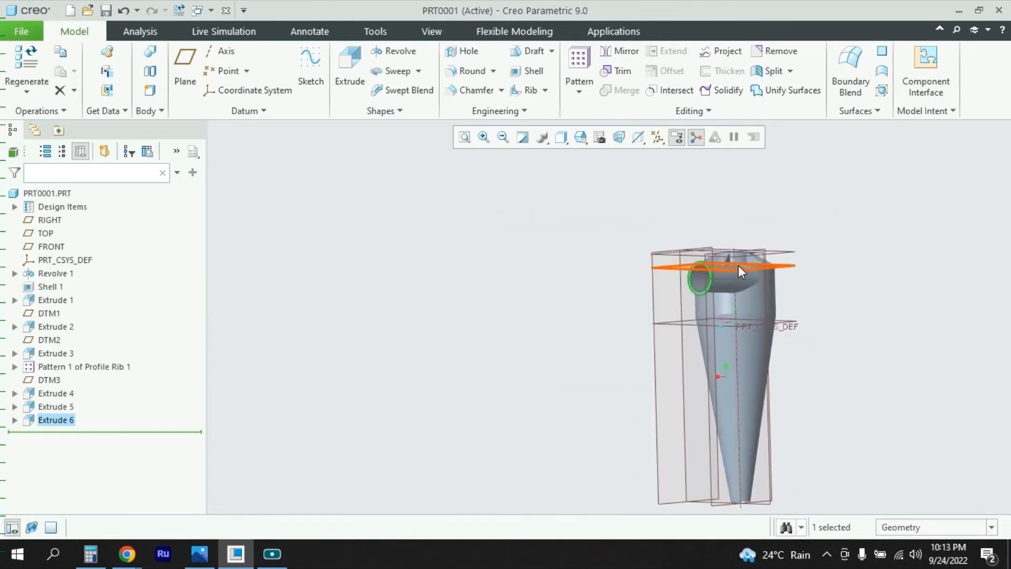
scroll(780, 298, "up", 2)
scroll(741, 440, "down", 5)
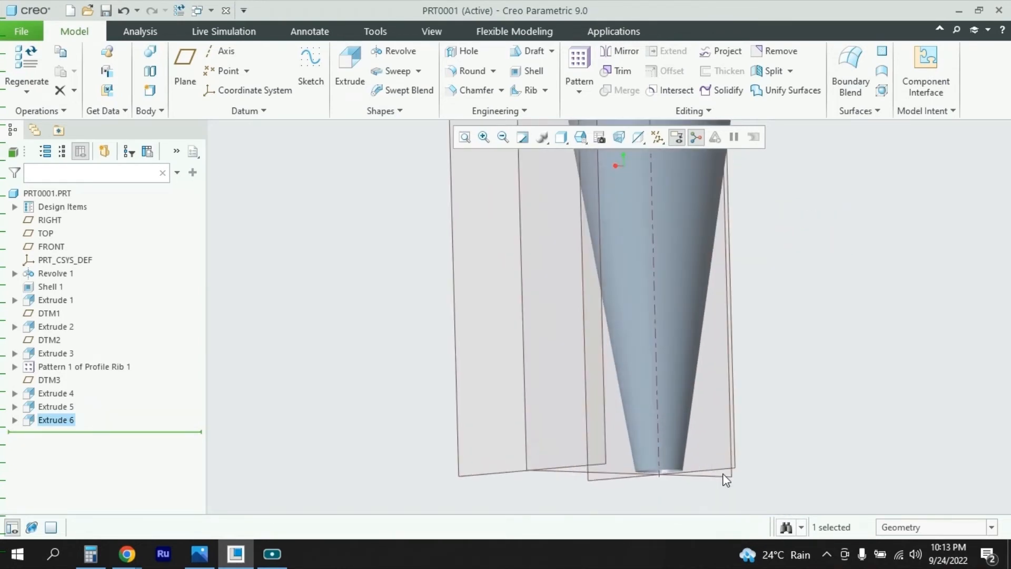
middle_click_drag(754, 445, 716, 404)
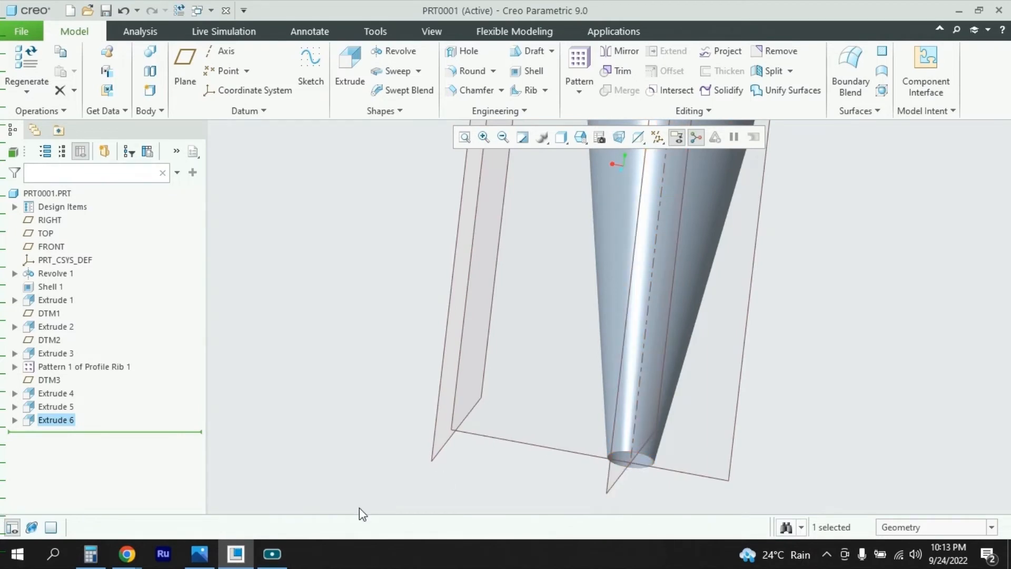
Step: Switch to the Cyclone.PNG drawing and examine the Flange C location on the cone and its plate detail
left_click(202, 558)
mouse_move(334, 395)
left_mouse_down()
mouse_move(640, 340)
mouse_move(634, 318)
left_mouse_up()
scroll(332, 185, "up", 5)
scroll(406, 239, "down", 8)
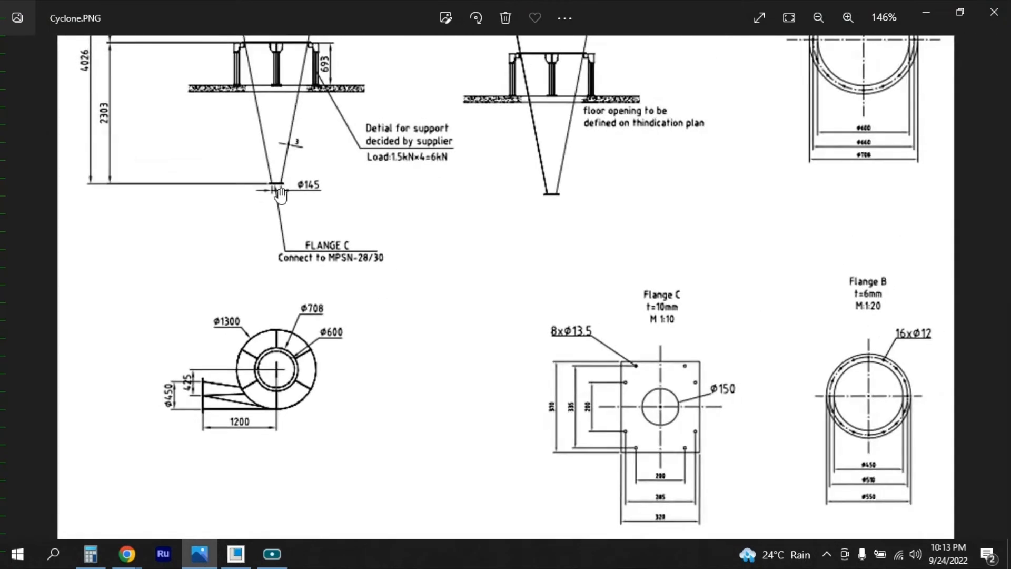
left_click_drag(280, 195, 308, 221)
scroll(708, 389, "down", 1)
scroll(413, 357, "up", 2)
left_click_drag(577, 420, 478, 306)
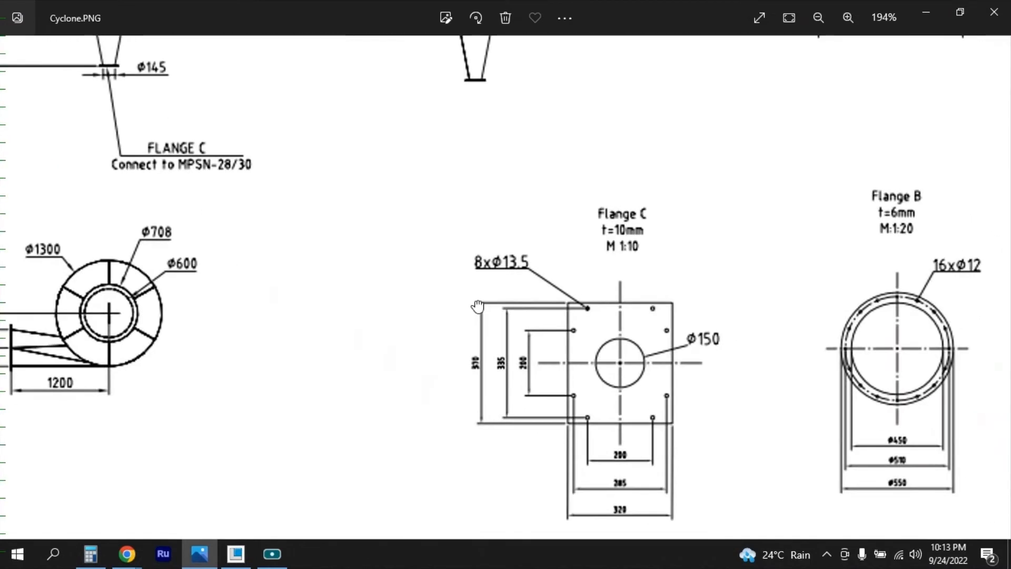
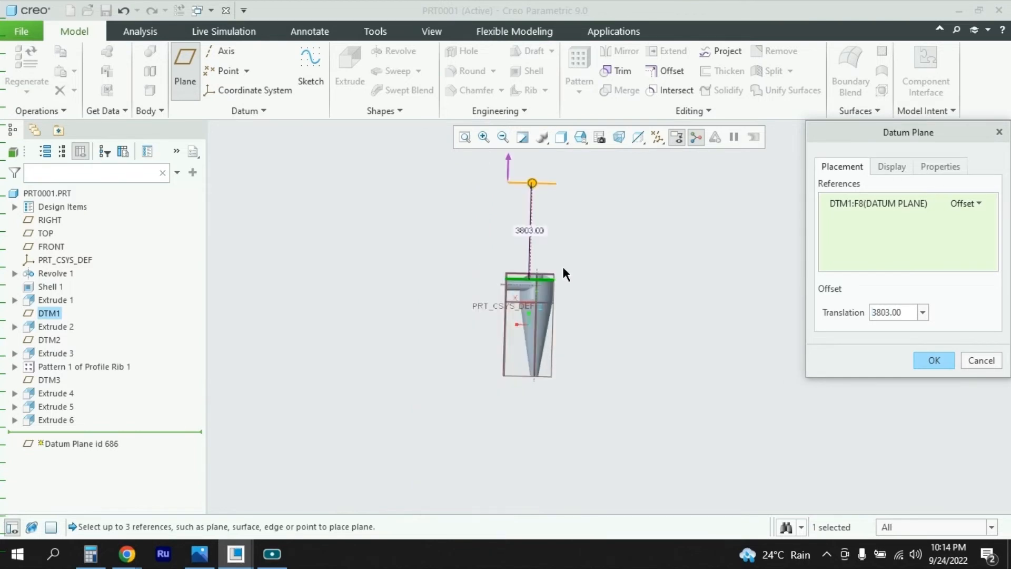
Step: Set the new datum plane's offset from DTM1 to -3803 mm, placing it at the cone's lower end, and create it
left_click(511, 158)
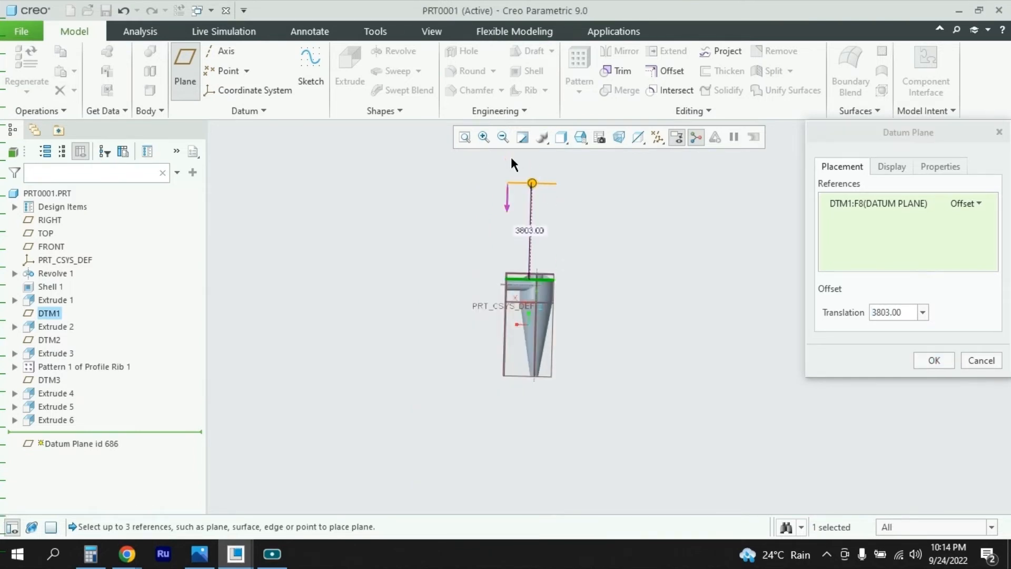
left_click(874, 313)
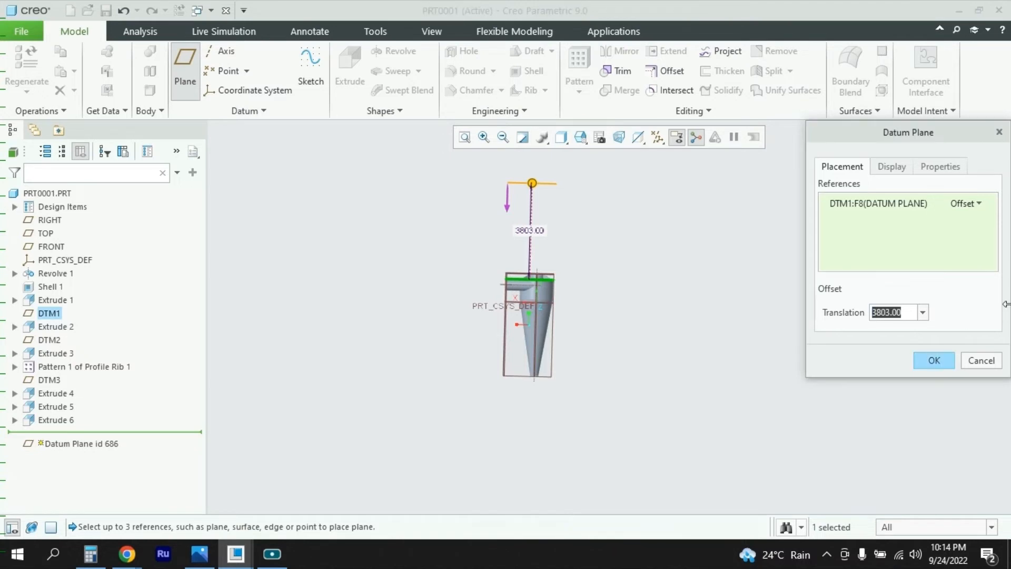
key("Home")
type("-")
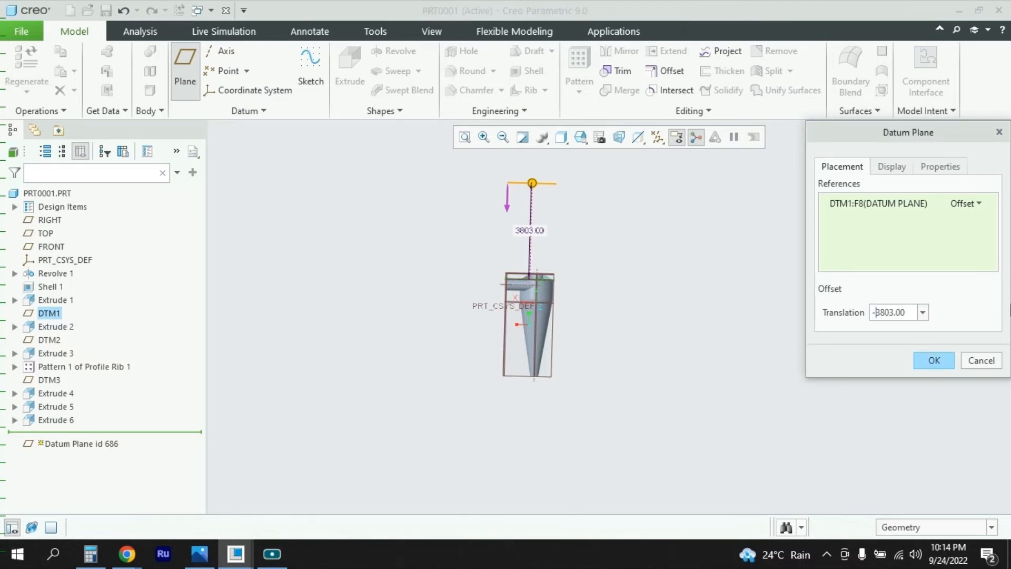
key("Return")
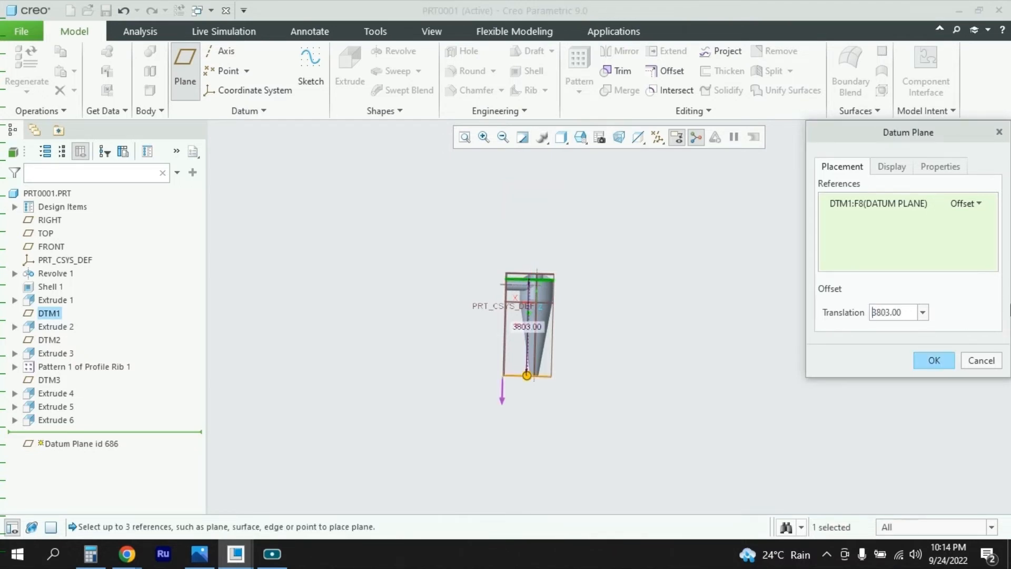
left_click(934, 361)
scroll(558, 390, "up", 5)
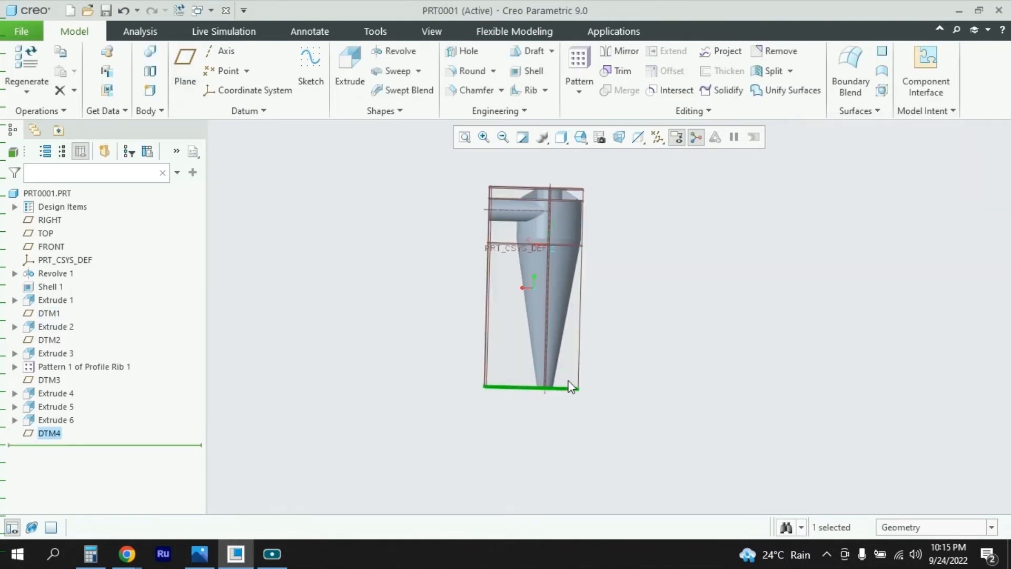
Step: Start an extrusion with the new datum plane at the cone's lower end as its sketching plane
middle_click_drag(644, 380, 644, 378)
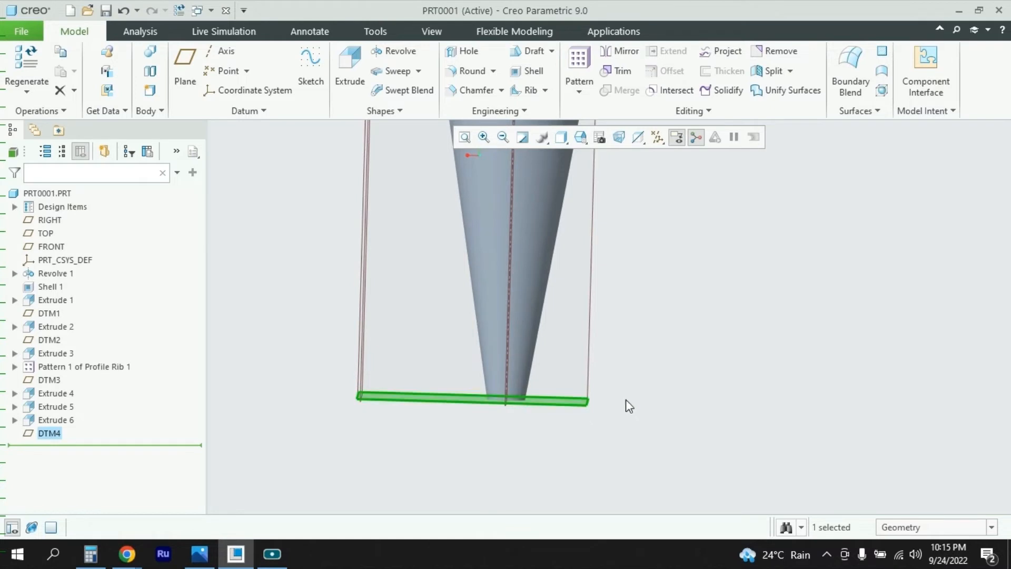
scroll(653, 343, "down", 5)
left_click(737, 316)
mouse_move(611, 349)
middle_mouse_down()
mouse_move(612, 303)
mouse_move(650, 317)
middle_mouse_up()
scroll(638, 300, "up", 5)
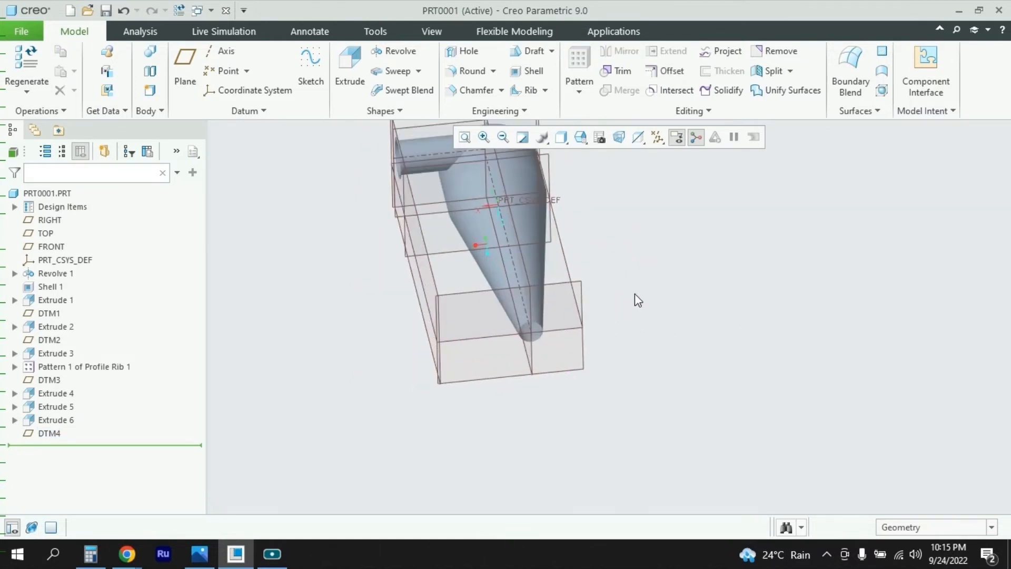
scroll(640, 284, "down", 3)
scroll(600, 216, "up", 1)
scroll(576, 258, "up", 1)
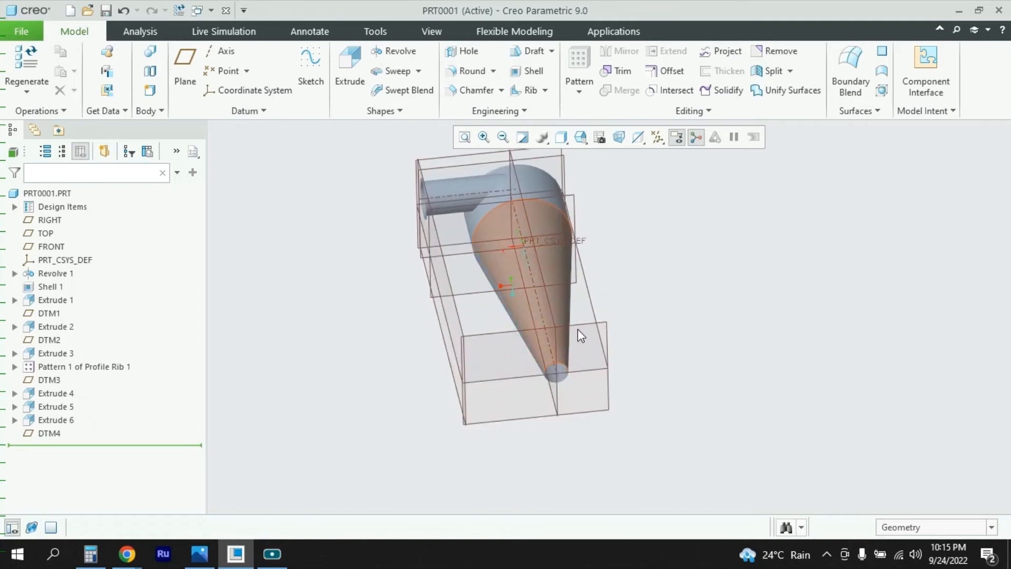
left_click(350, 68)
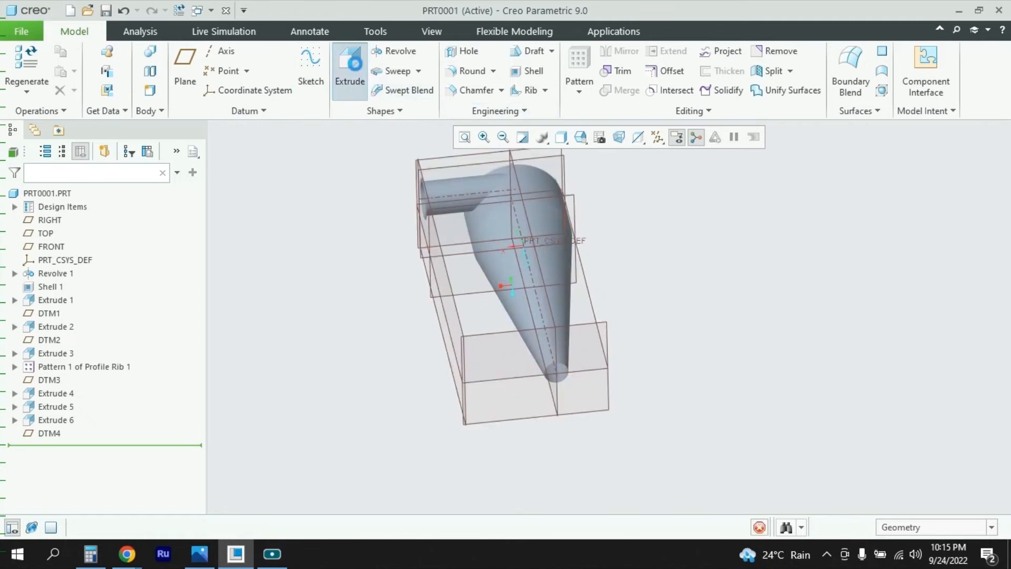
left_click(580, 326)
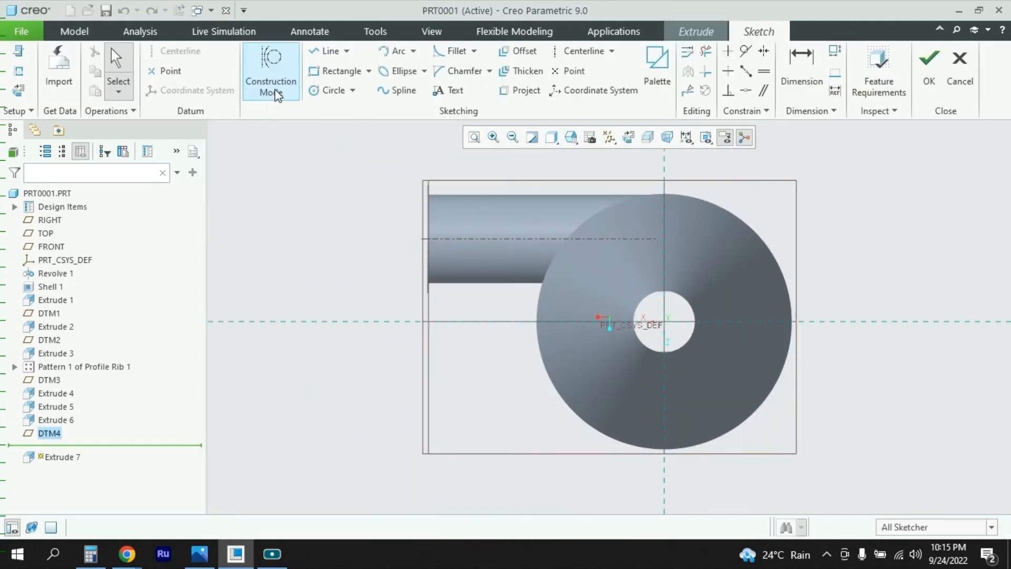
left_click(332, 90)
left_click(664, 321)
middle_click(610, 326)
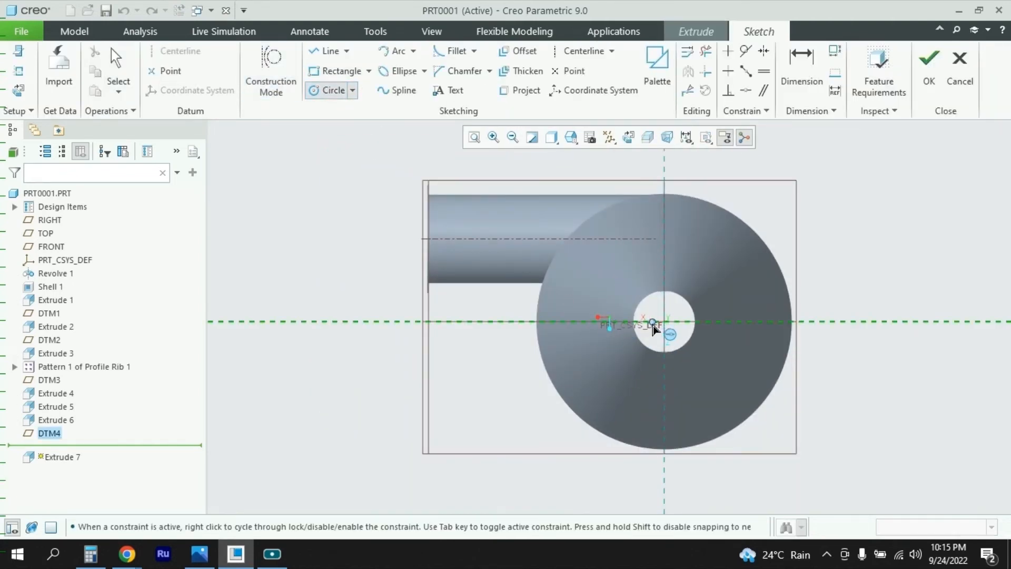
Step: Check the Flange C outline in Cyclone.PNG and, back in Creo, sketch a center rectangle about 541 by 776 mm on the cone axis
left_click(200, 562)
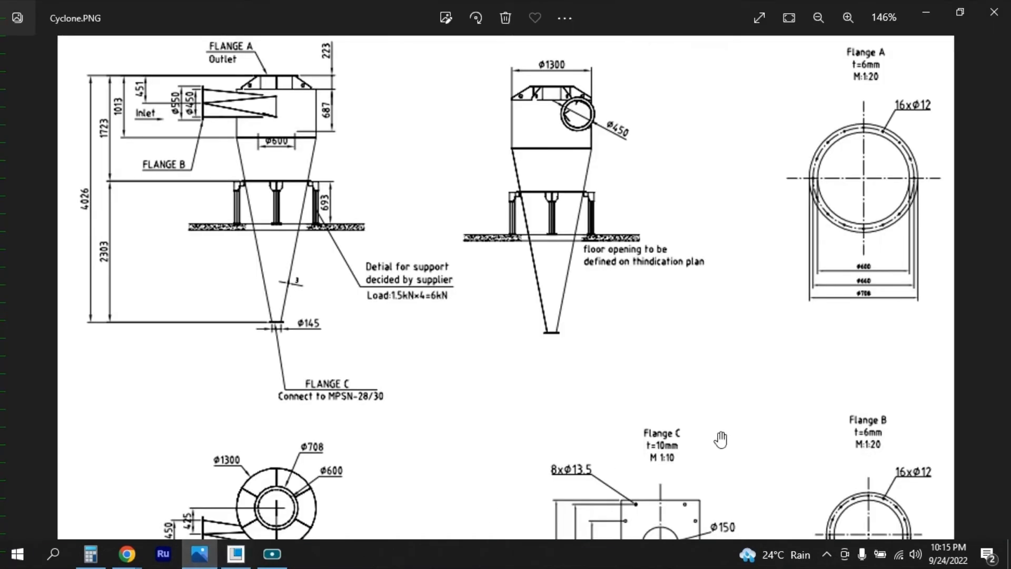
left_click_drag(666, 466, 602, 283)
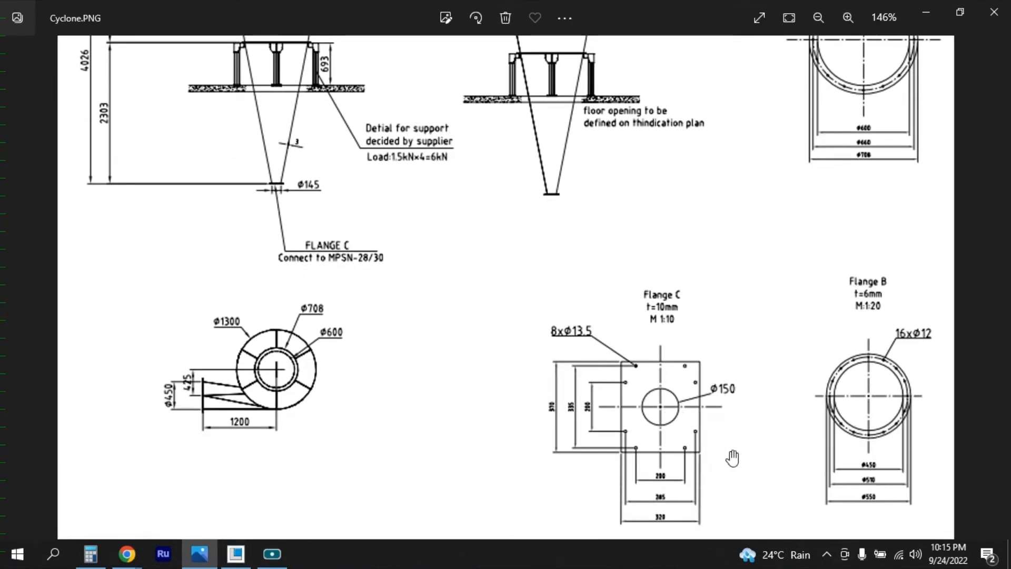
left_click(235, 554)
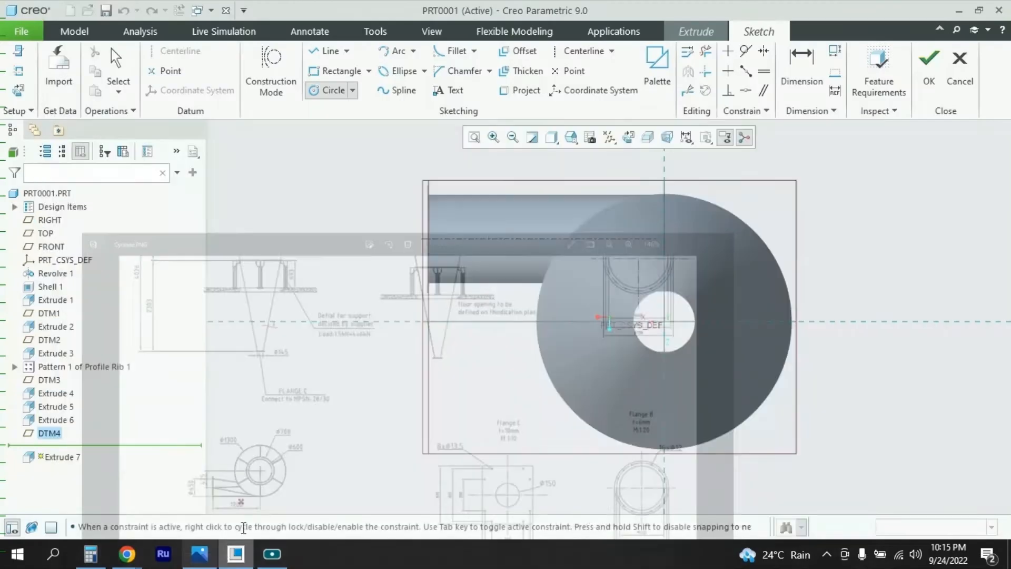
left_click(370, 74)
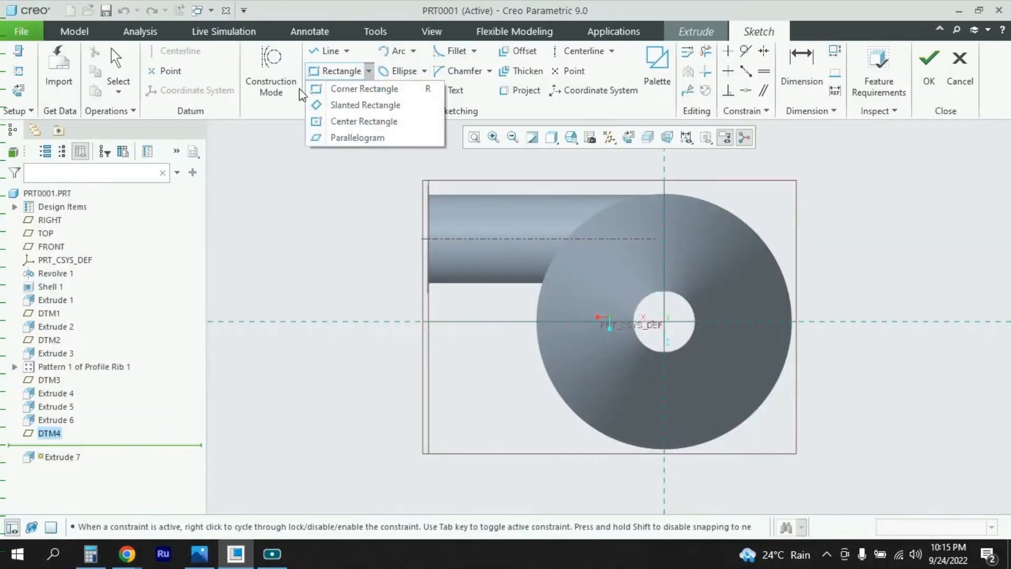
left_click(349, 121)
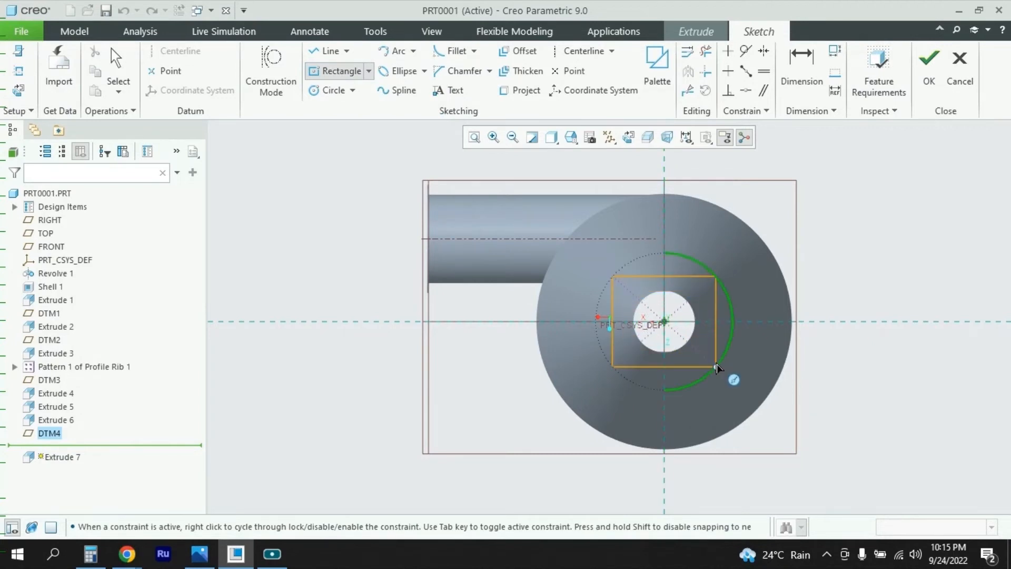
left_click(718, 399)
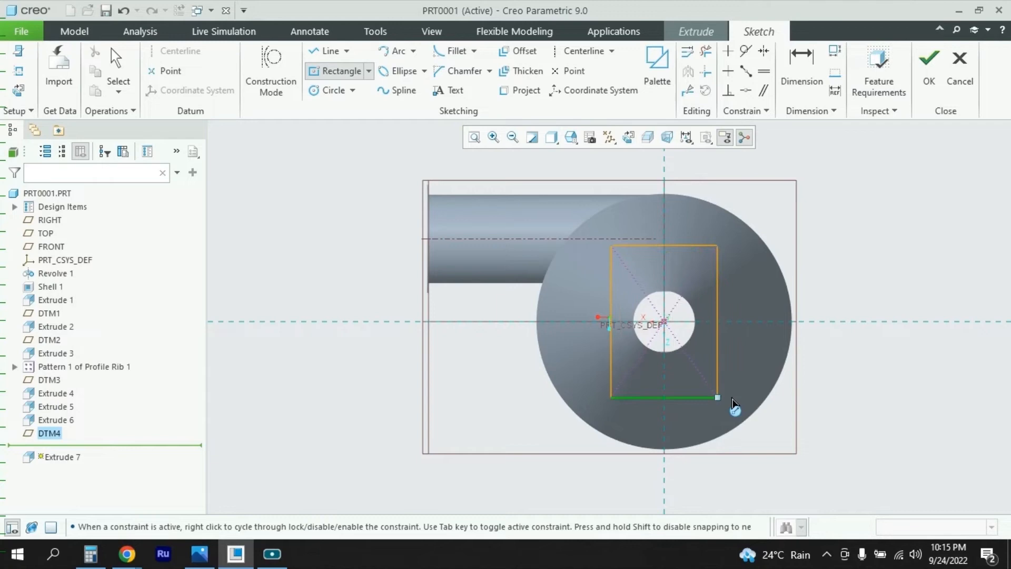
middle_click(785, 268)
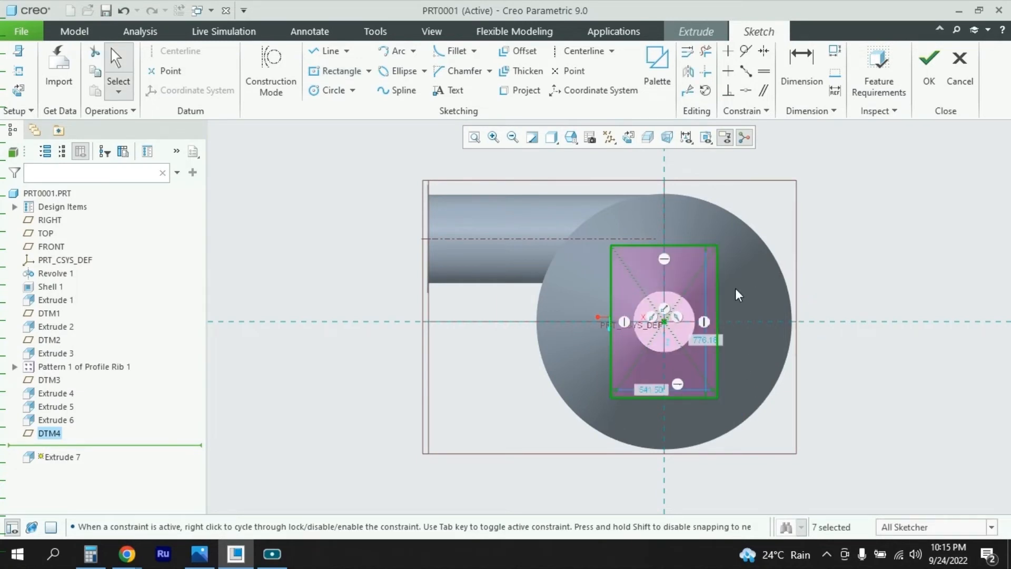
Step: Check the Flange C plate size in the drawing and set the rectangle's width to 320 mm and height to 370 mm
scroll(738, 295, "down", 2)
left_click(199, 554)
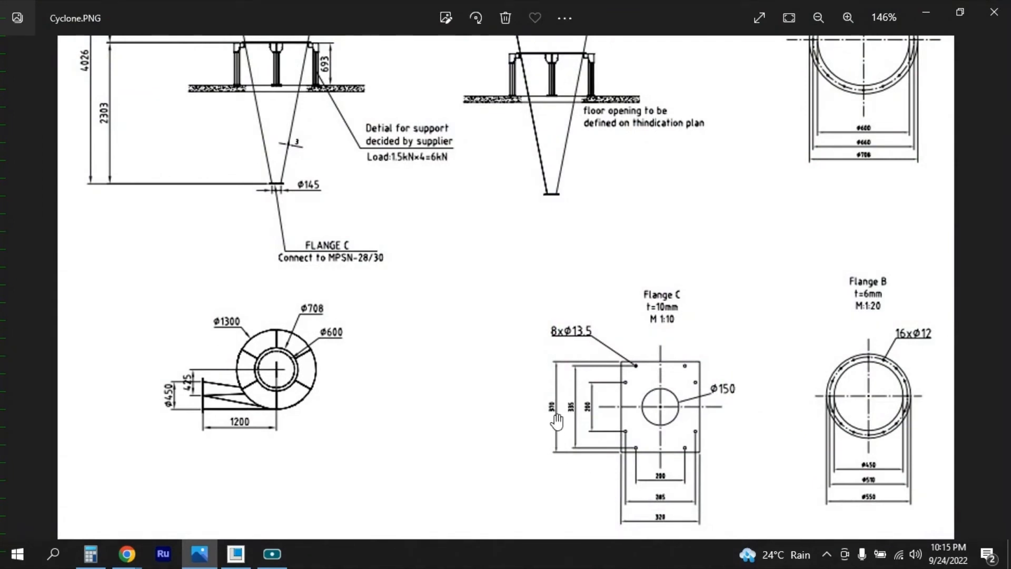
left_click(194, 560)
double_click(607, 448)
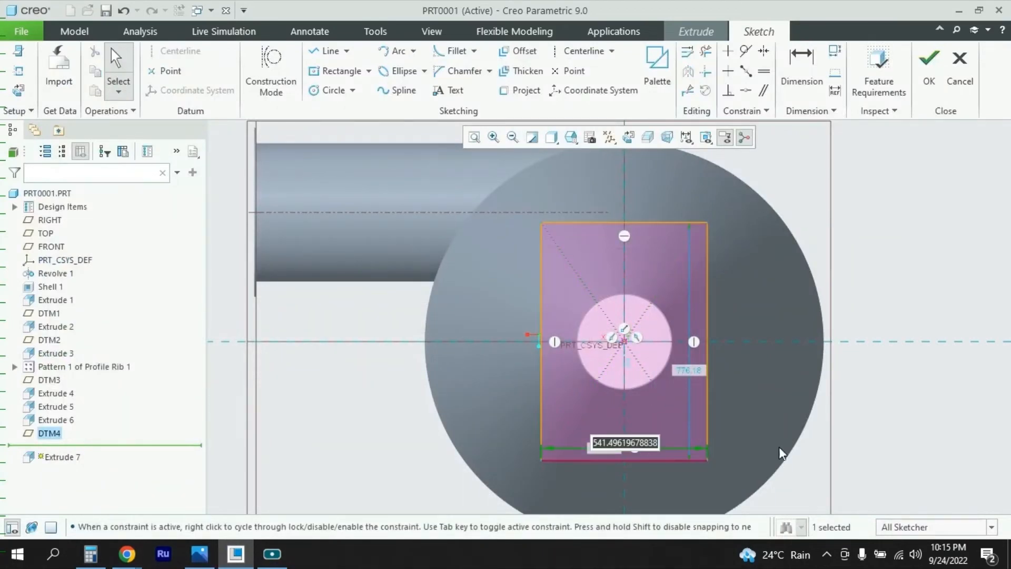
type("320")
key("Return")
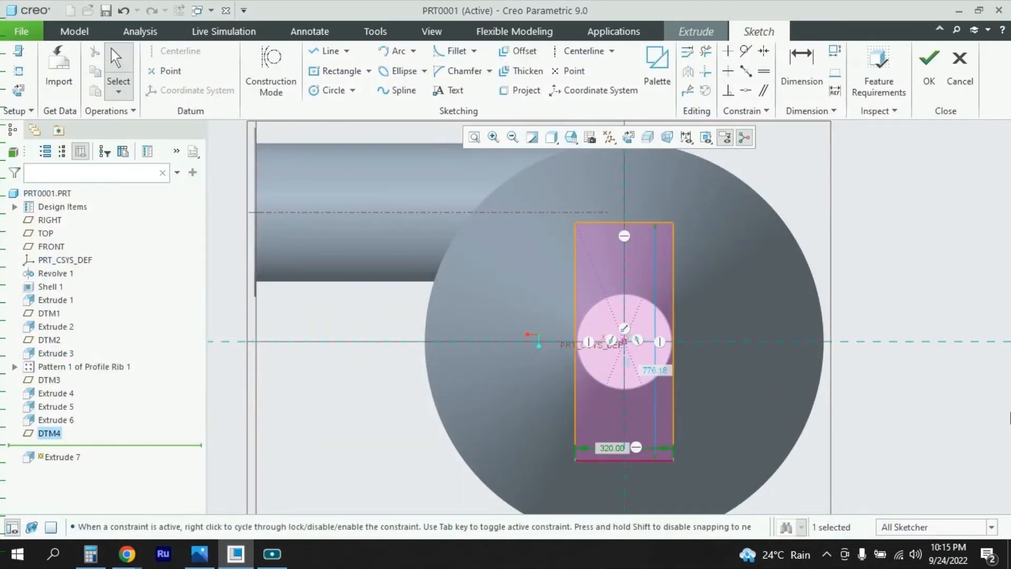
double_click(656, 370)
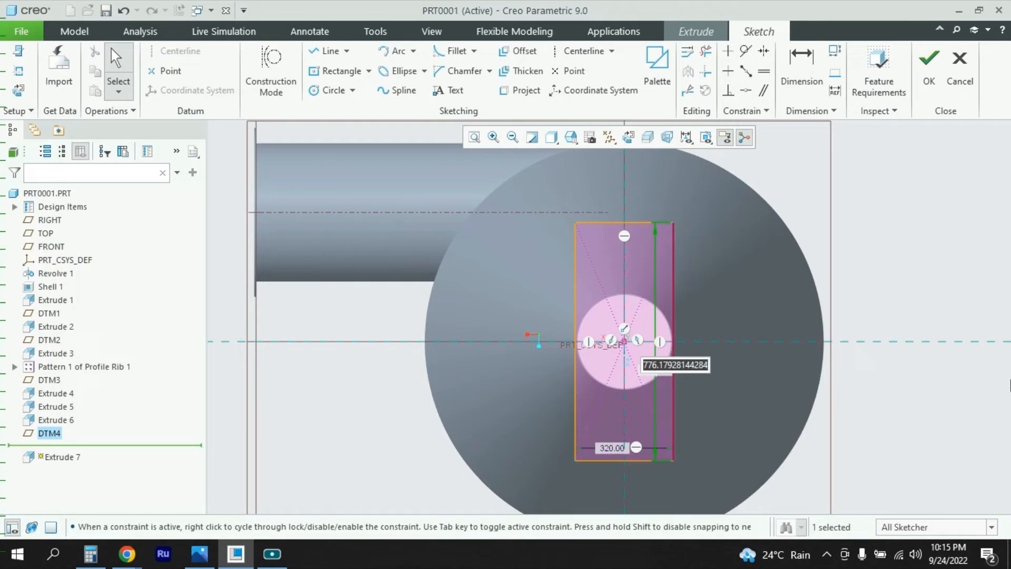
type("370")
key("Return")
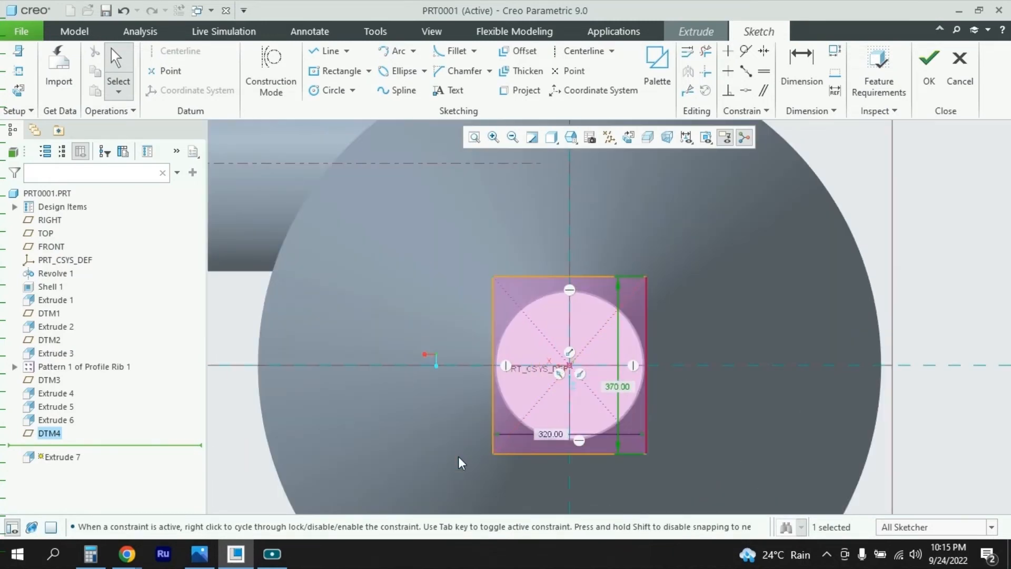
Step: Finish the Flange C rectangle sketch, checking the flange's dimensions and thickness in the Cyclone.PNG drawing
left_click(213, 561)
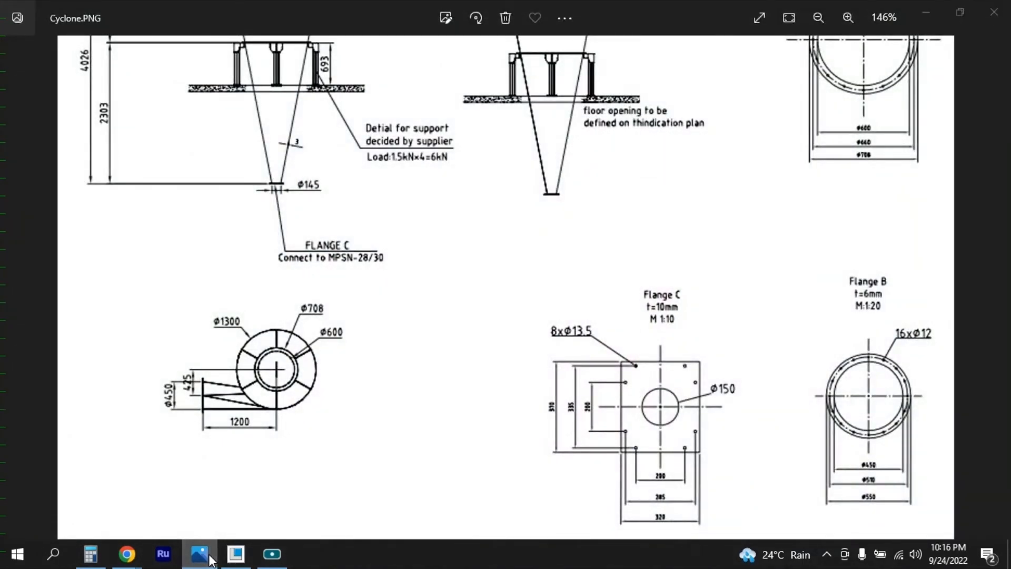
left_click(211, 559)
scroll(761, 324, "down", 2)
scroll(759, 324, "up", 1)
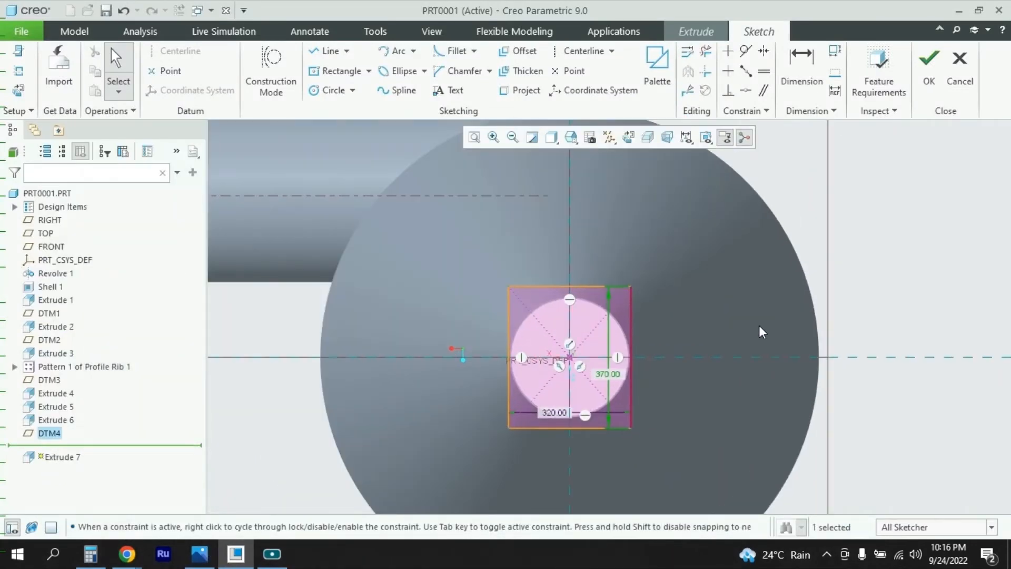
left_click(929, 63)
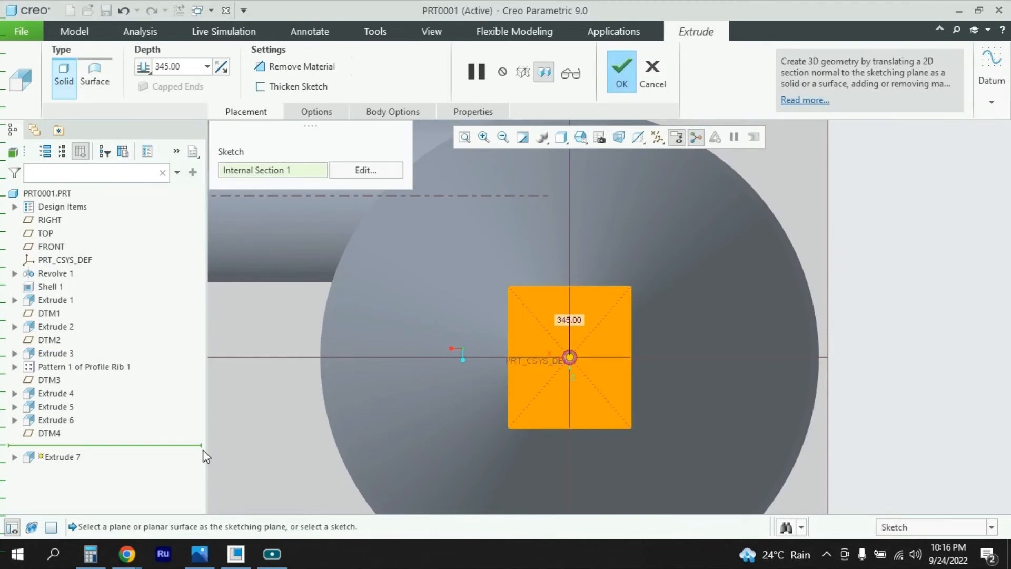
left_click(200, 554)
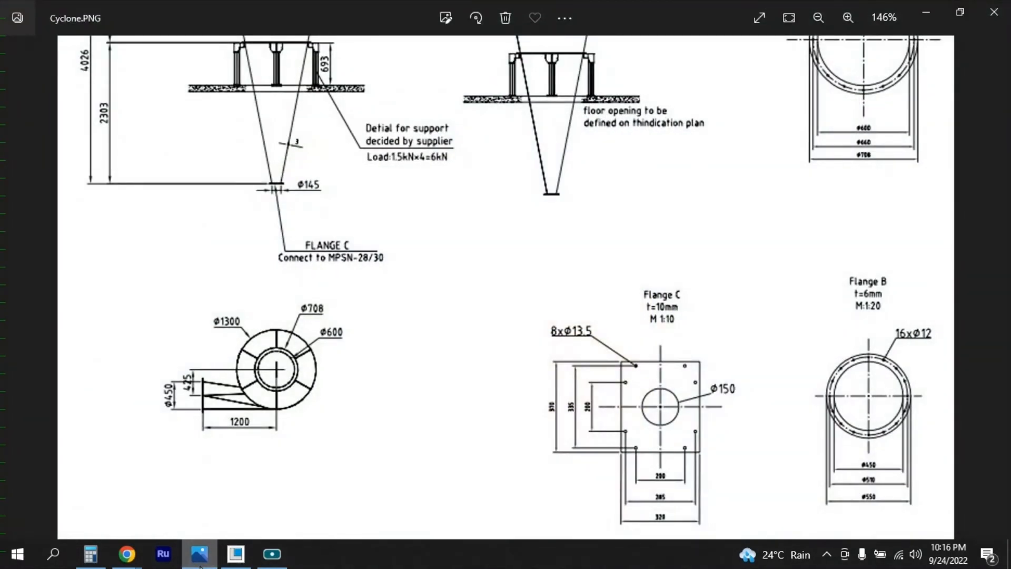
left_click(200, 558)
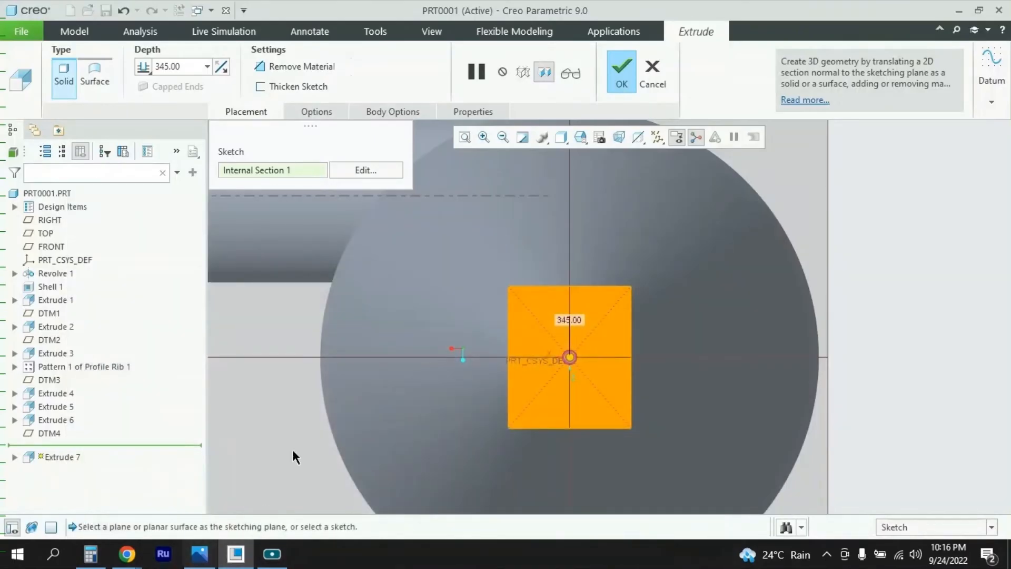
Step: Extrude the Flange C rectangle to a thickness of 10 mm at the cone's lower end
left_click(195, 67)
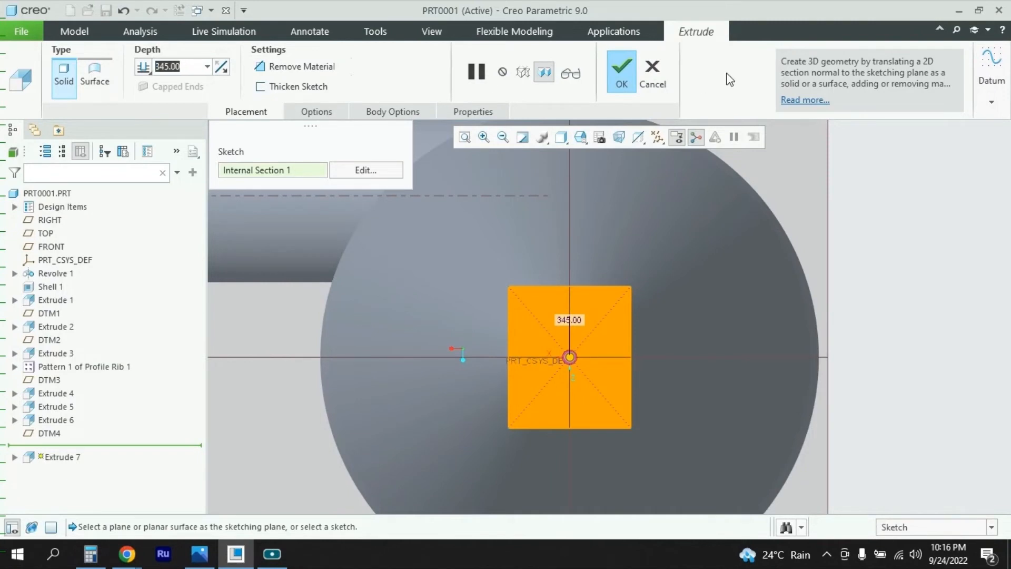
type("10")
key("Return")
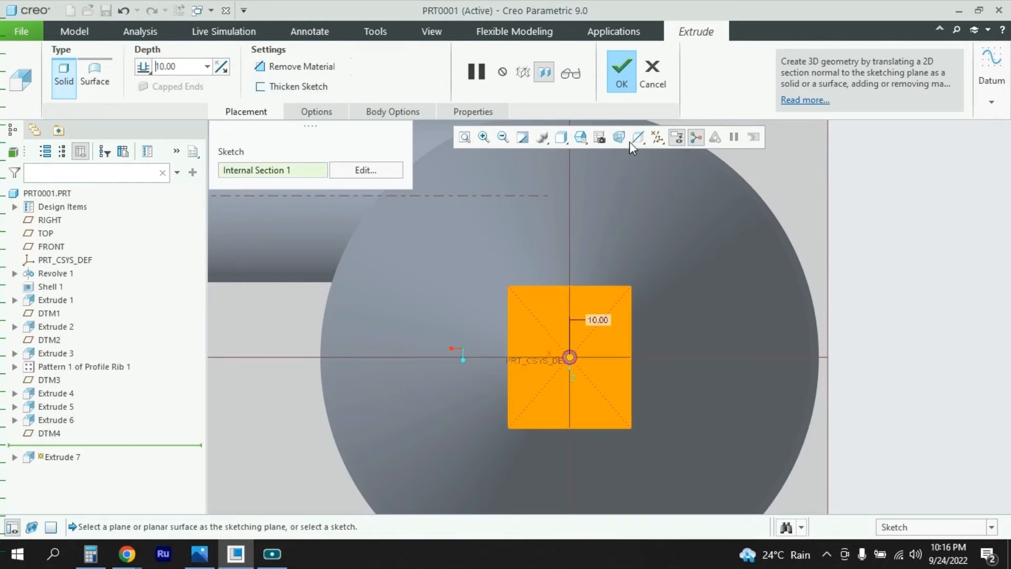
left_click(617, 72)
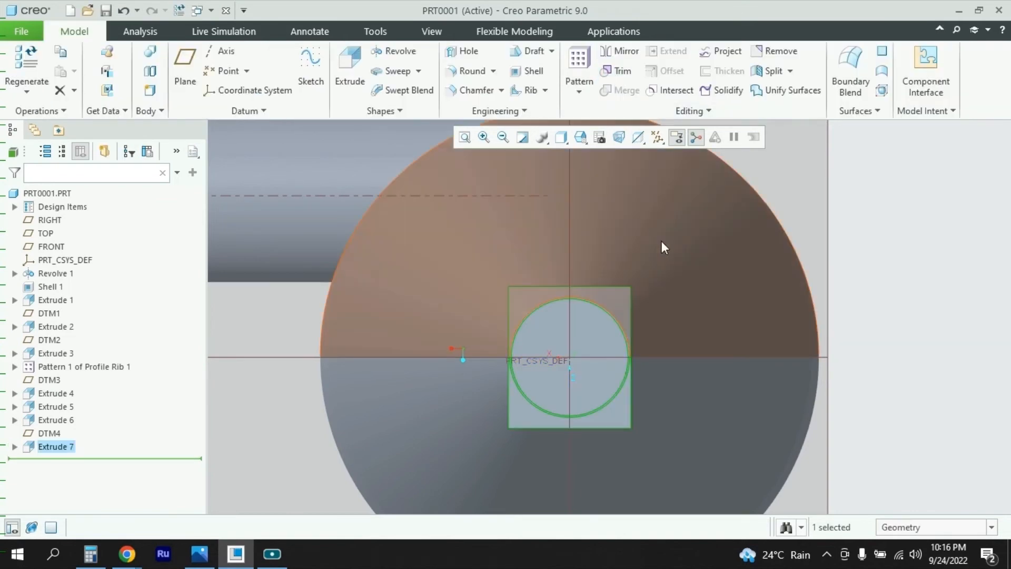
mouse_move(708, 318)
middle_mouse_down()
mouse_move(724, 323)
mouse_move(701, 325)
middle_mouse_up()
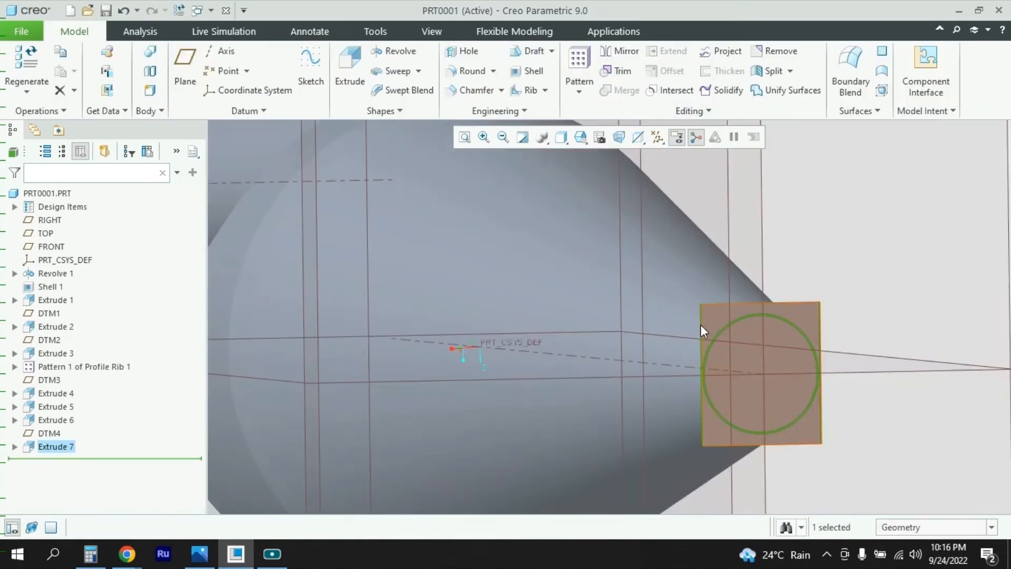
scroll(637, 340, "up", 4)
mouse_move(802, 364)
middle_mouse_down()
mouse_move(838, 347)
mouse_move(770, 366)
mouse_move(790, 368)
middle_mouse_up()
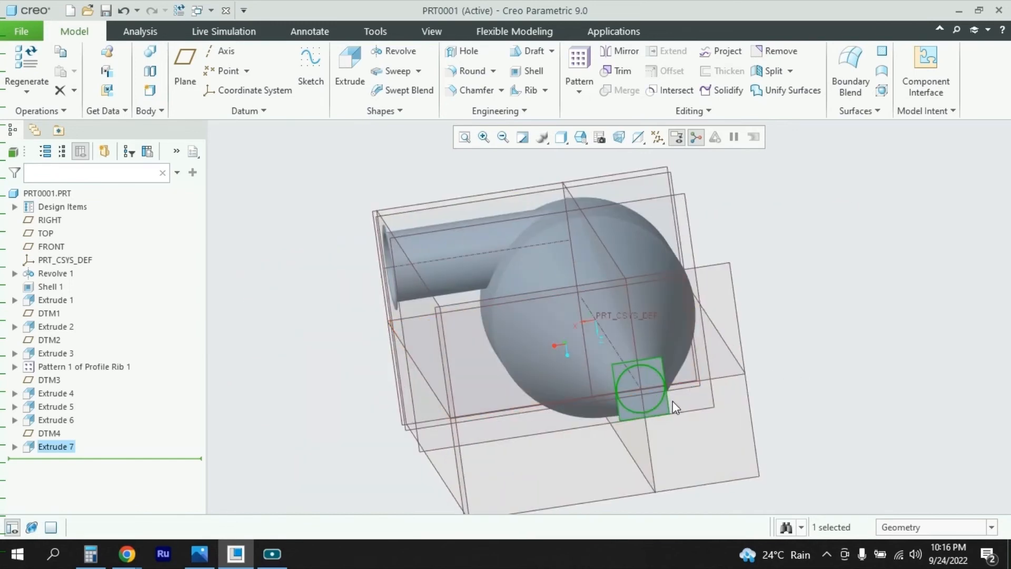
scroll(653, 392, "down", 5)
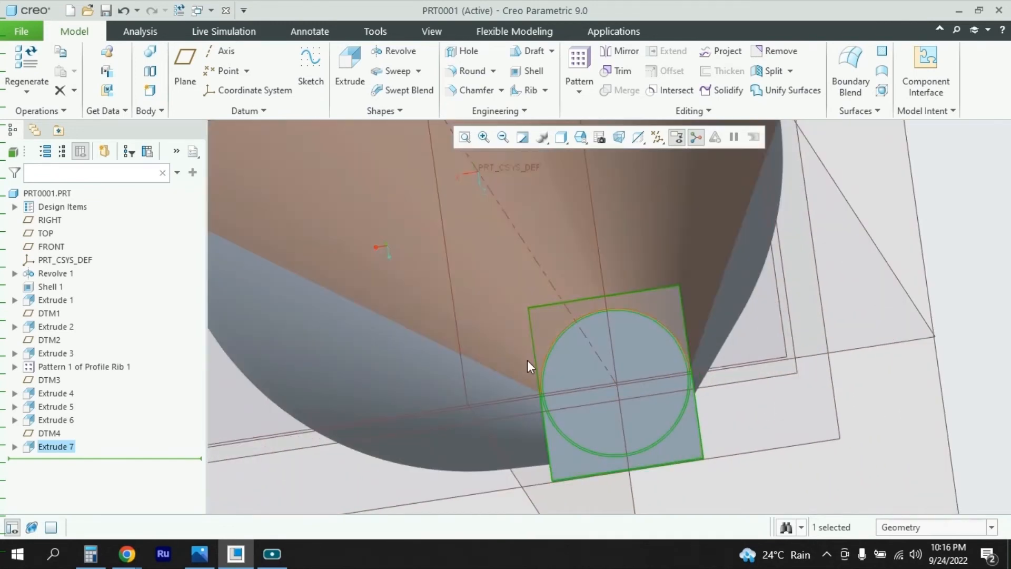
middle_click_drag(518, 341, 514, 346)
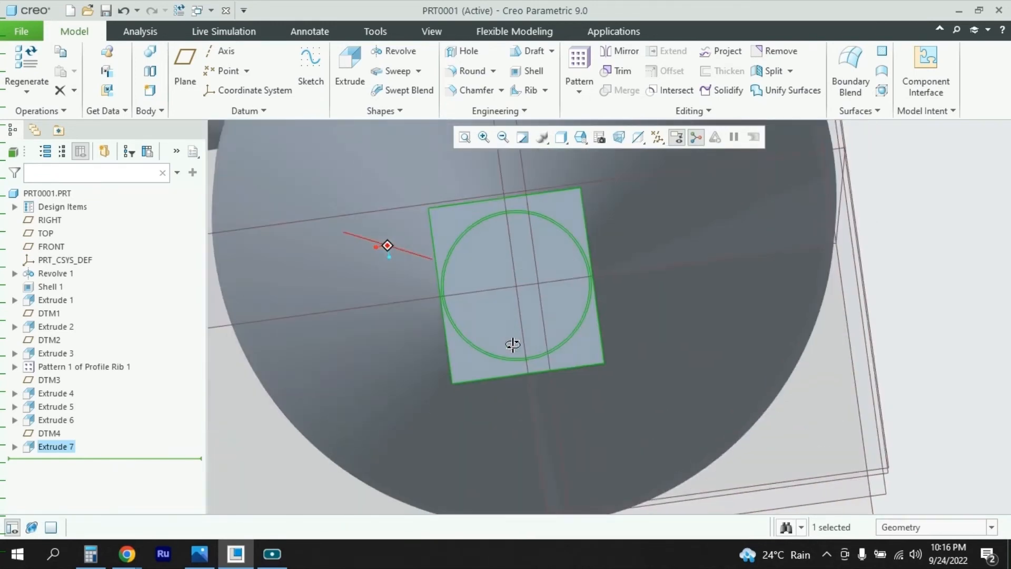
scroll(788, 323, "up", 6)
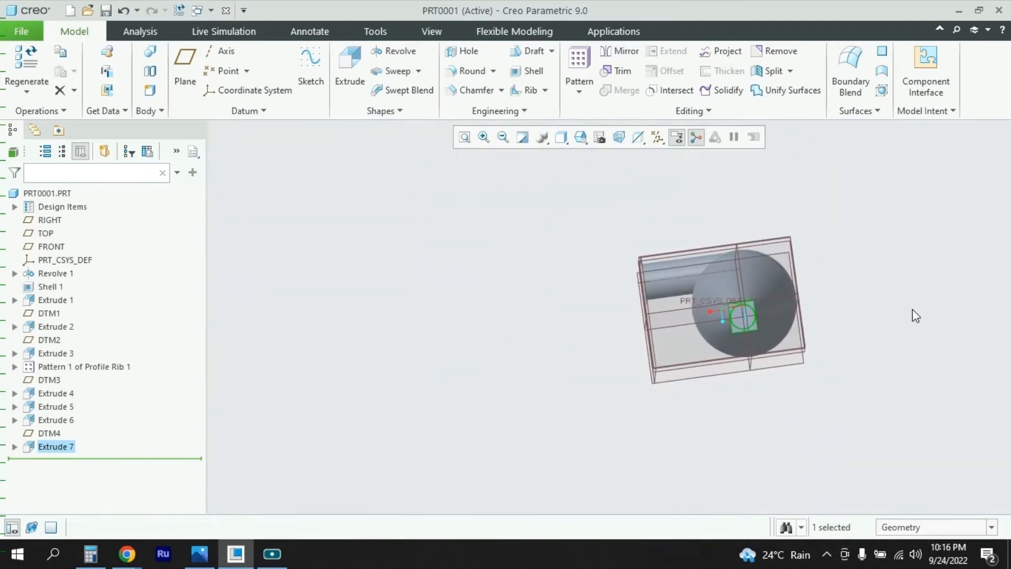
left_click(916, 315)
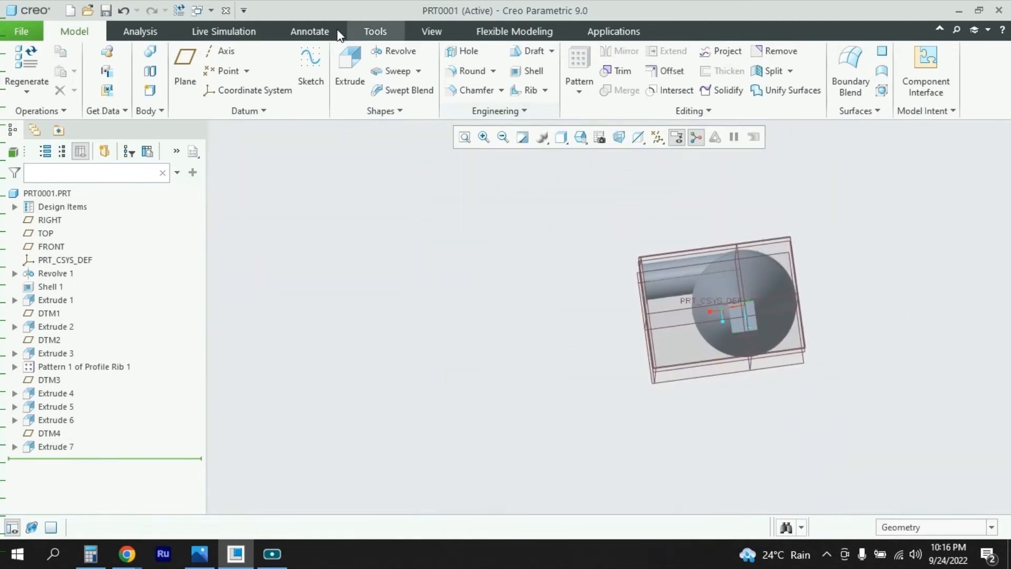
Step: Start another extrusion with datum plane DTM4 at the cone's lower end as its sketching plane
left_click(349, 68)
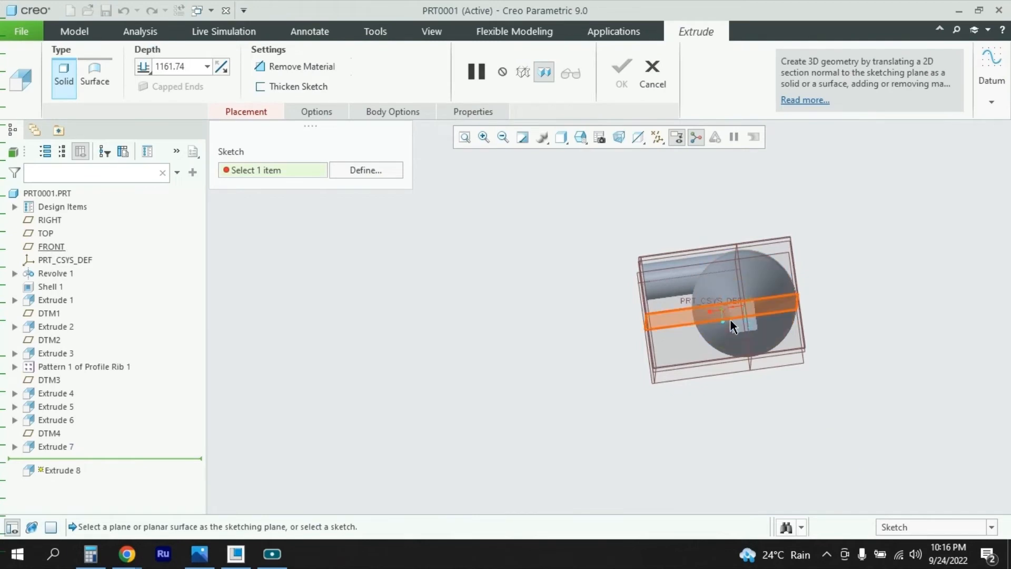
scroll(738, 327, "down", 3)
middle_click_drag(869, 321, 802, 419)
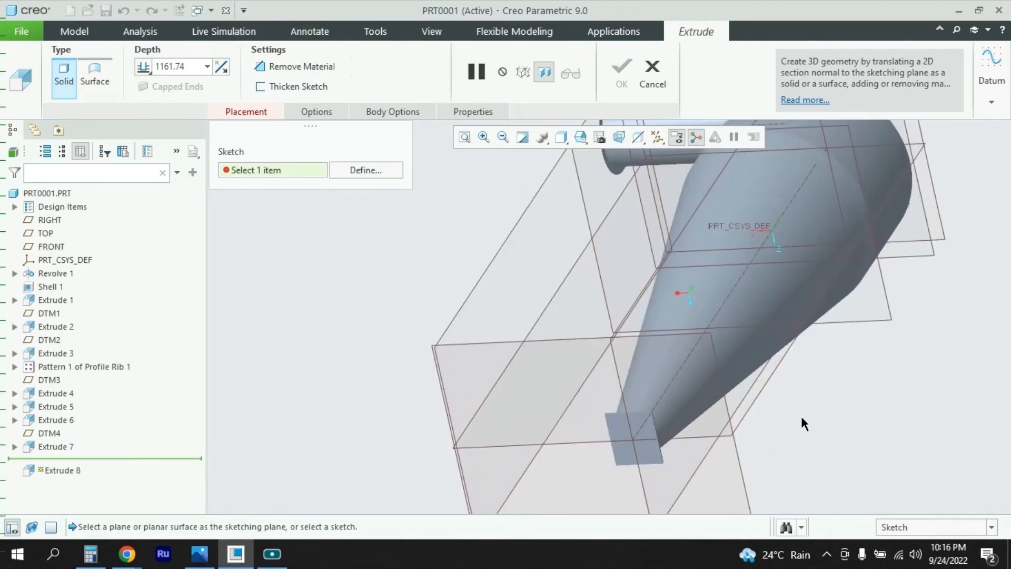
left_click(738, 456)
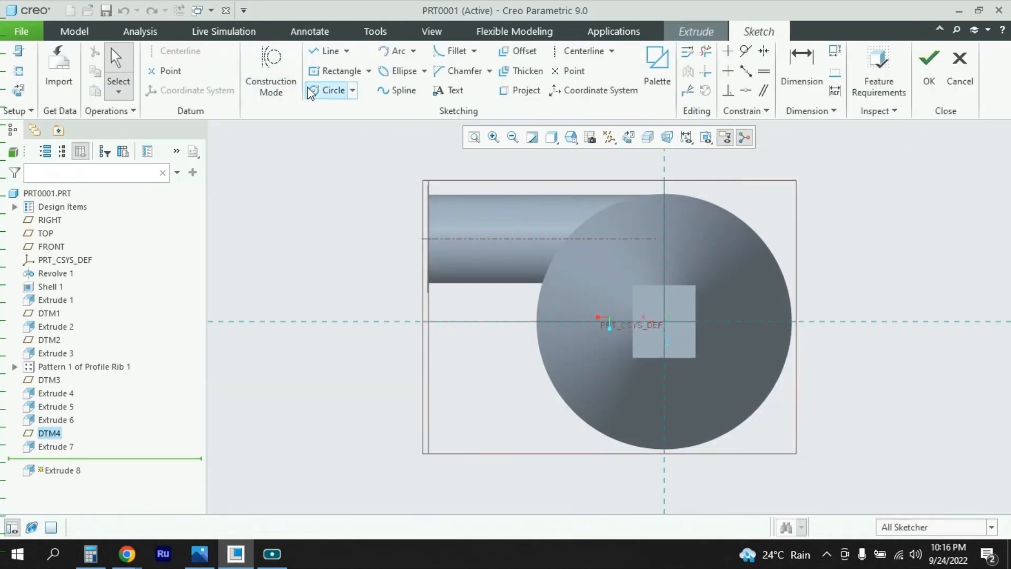
Step: Sketch a circle about 198 mm in diameter centred on the cone axis within the Flange C plate
left_click(330, 93)
scroll(654, 331, "down", 5)
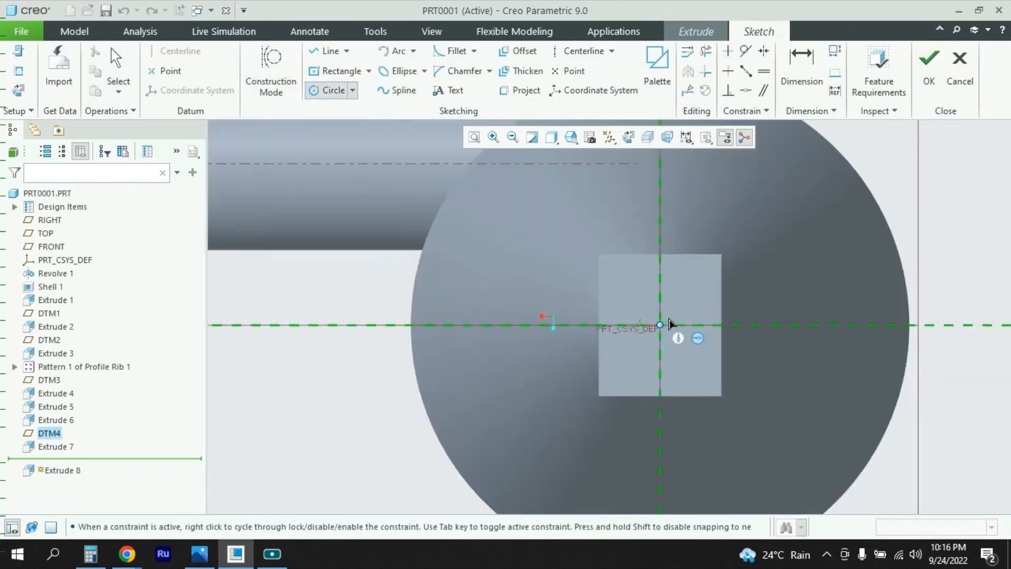
left_click(656, 329)
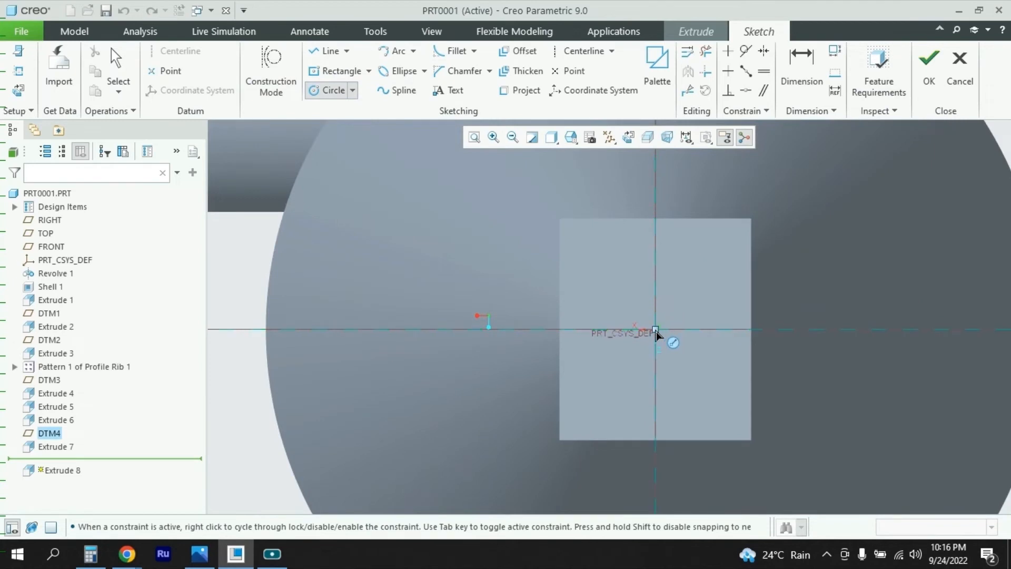
left_click(719, 352)
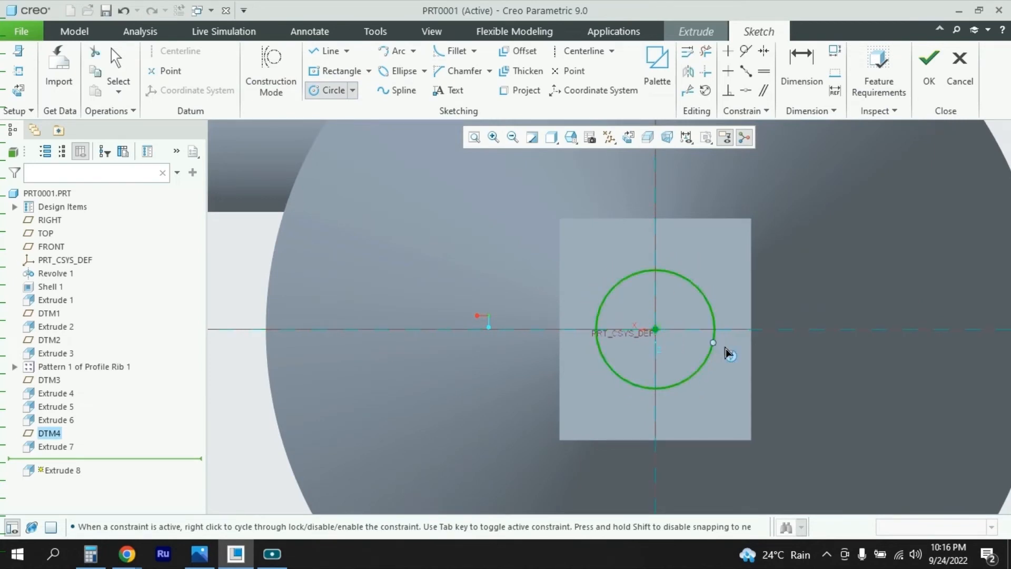
middle_click(606, 313)
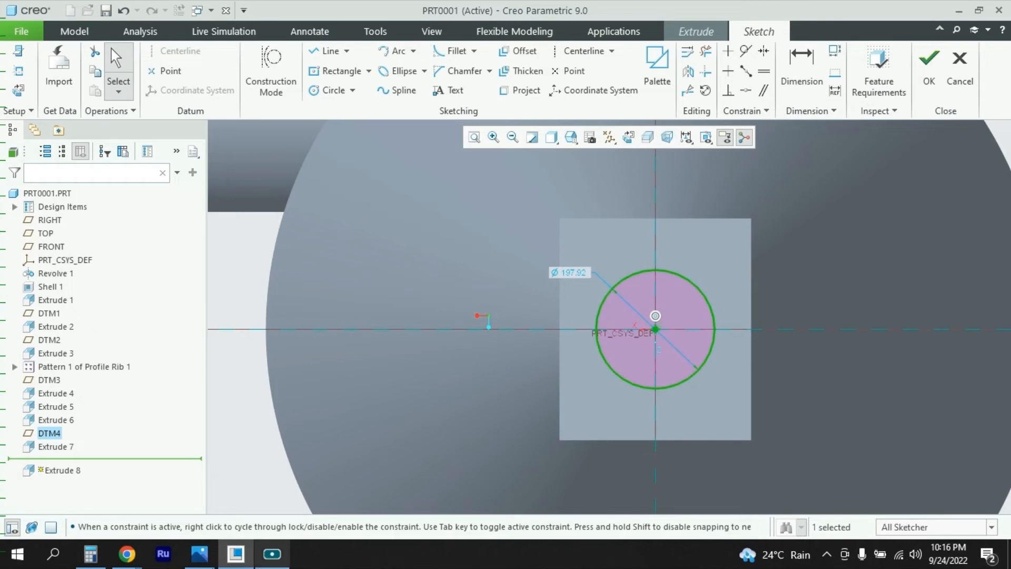
Step: Check the cone outlet diameter in Cyclone.PNG and, back in Creo, set the circle's diameter to 145 mm and finish the sketch
left_click(199, 554)
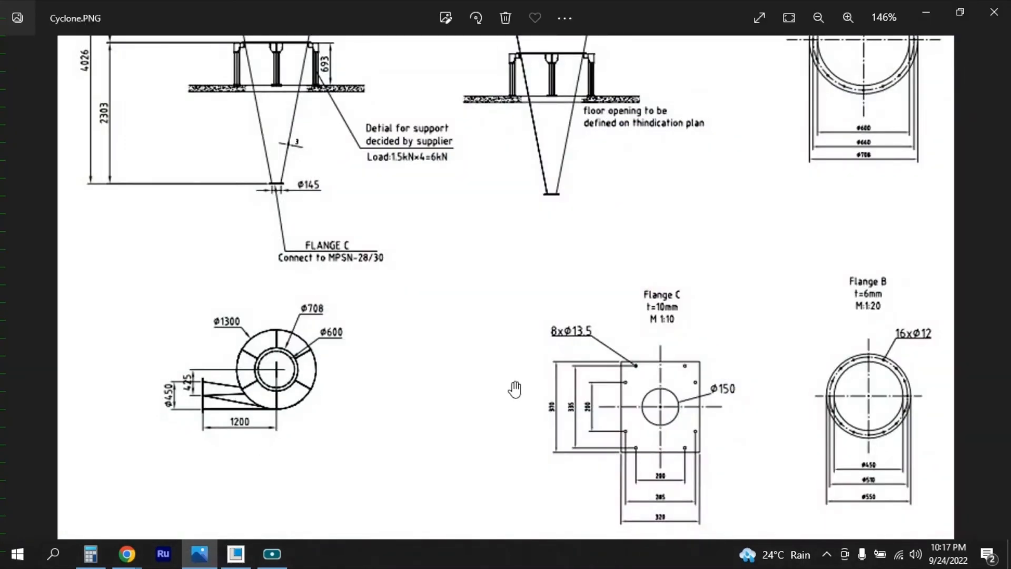
scroll(293, 232, "up", 2)
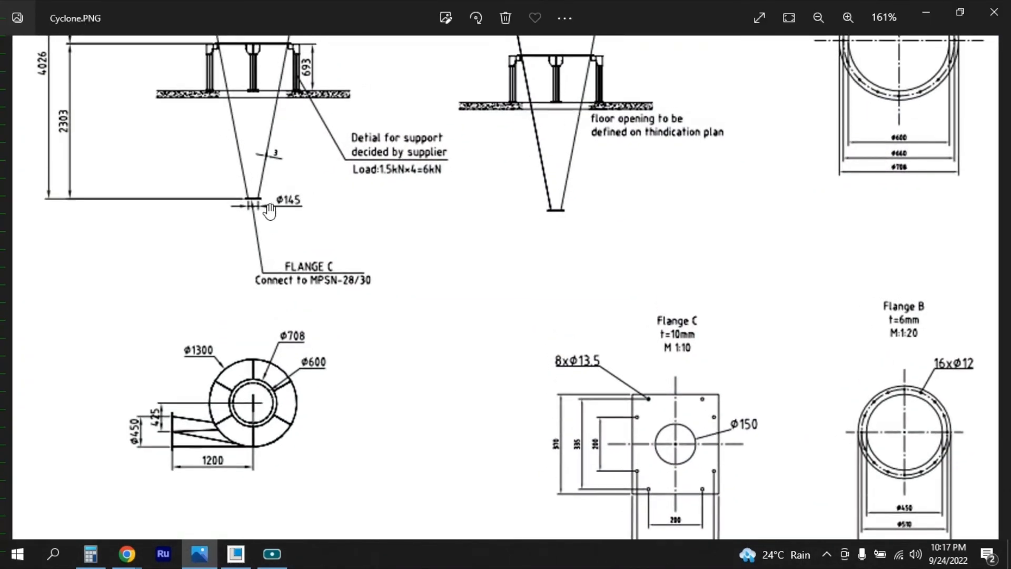
scroll(289, 211, "up", 2)
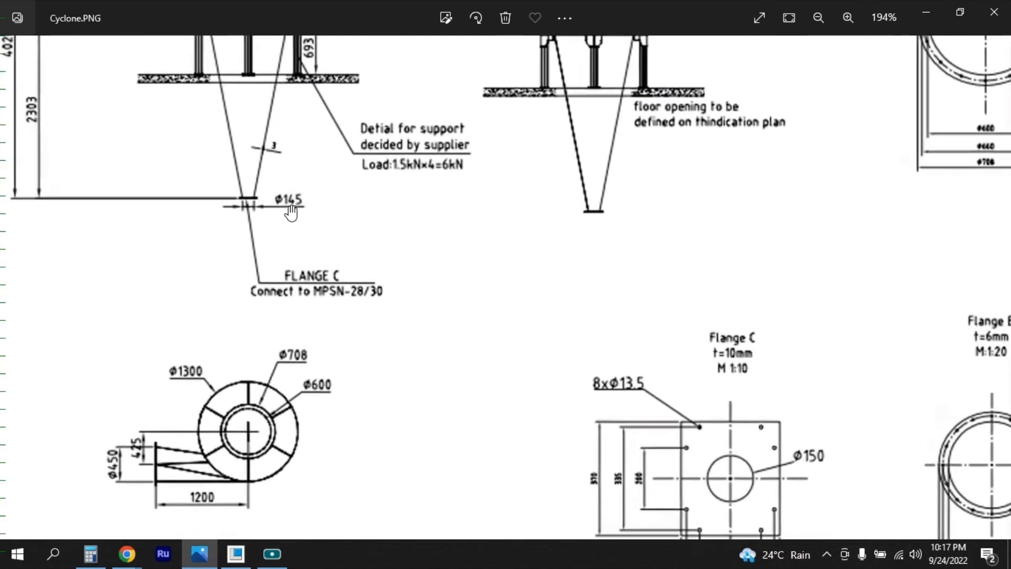
mouse_move(274, 214)
left_mouse_down()
mouse_move(383, 253)
mouse_move(447, 314)
left_mouse_up()
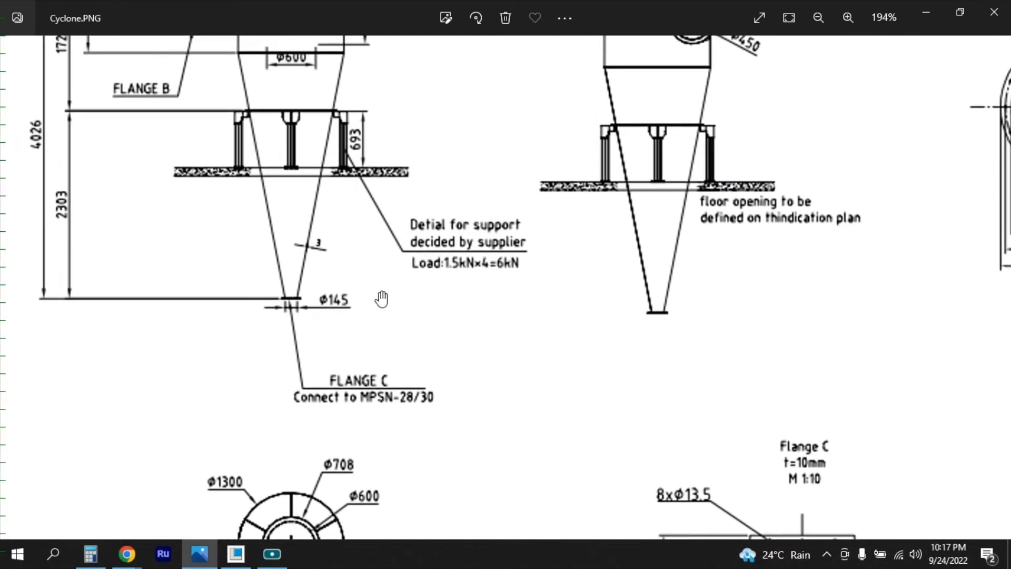
key("alt+Tab")
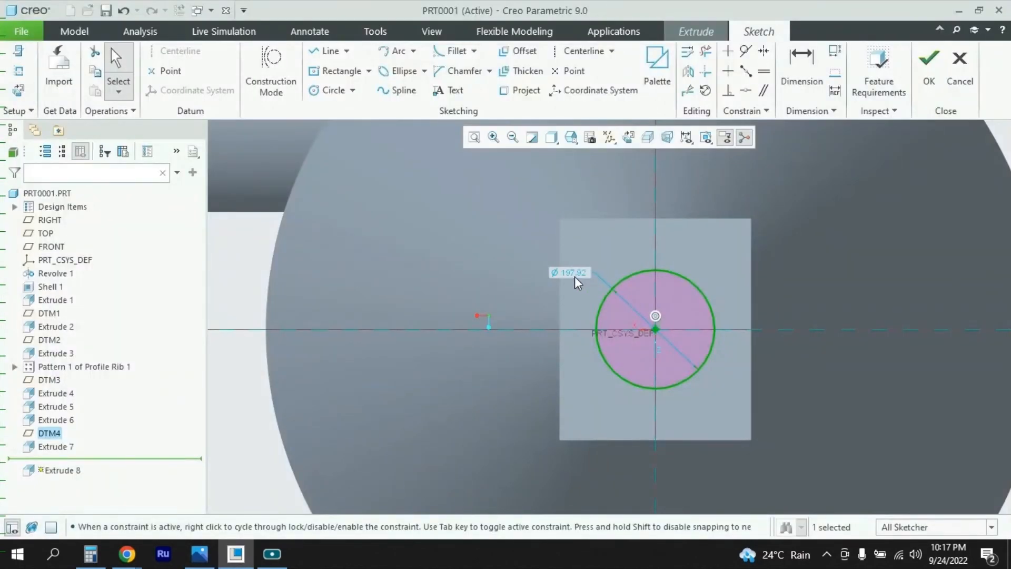
double_click(575, 277)
type("145")
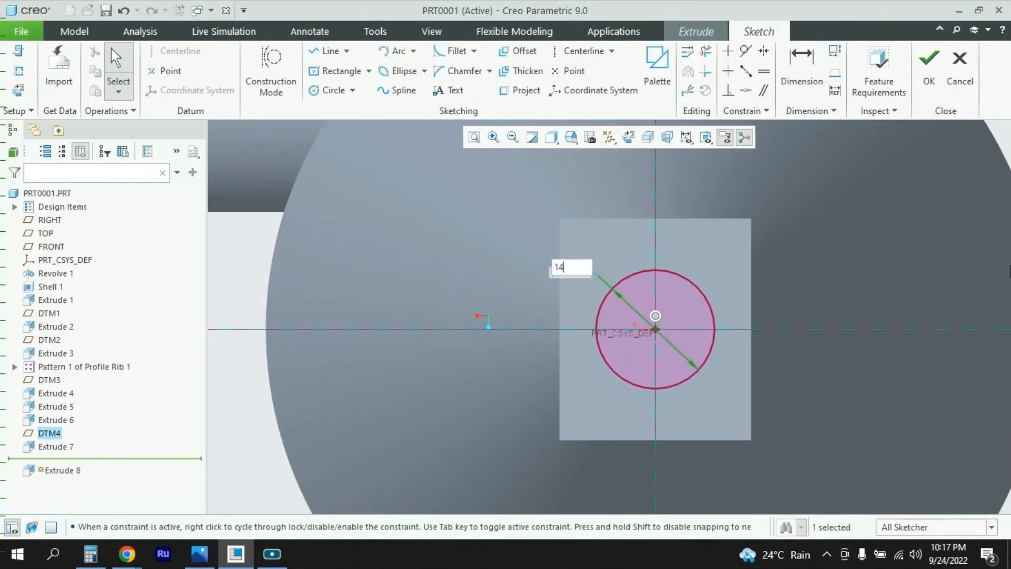
key("Return")
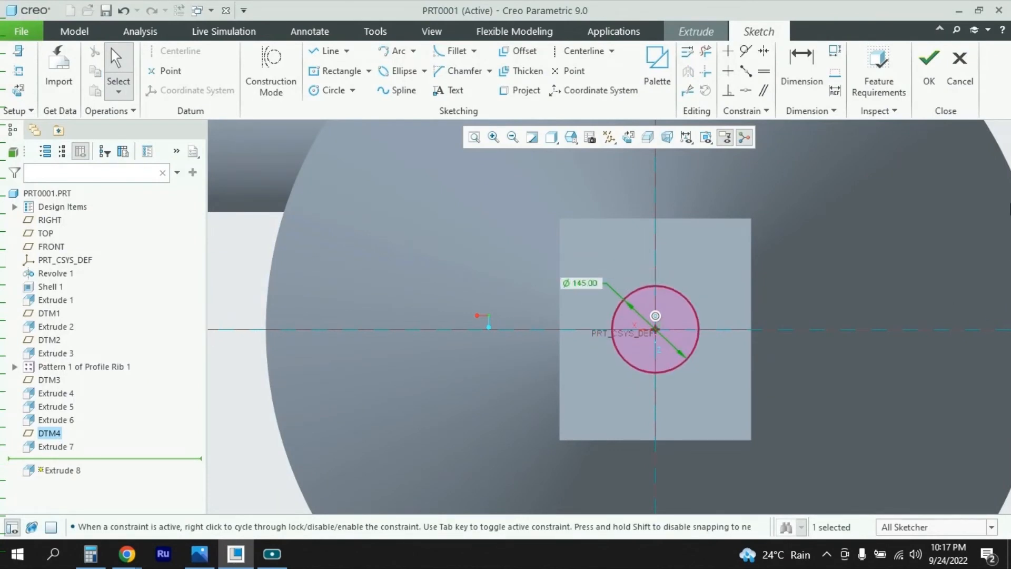
left_click(929, 68)
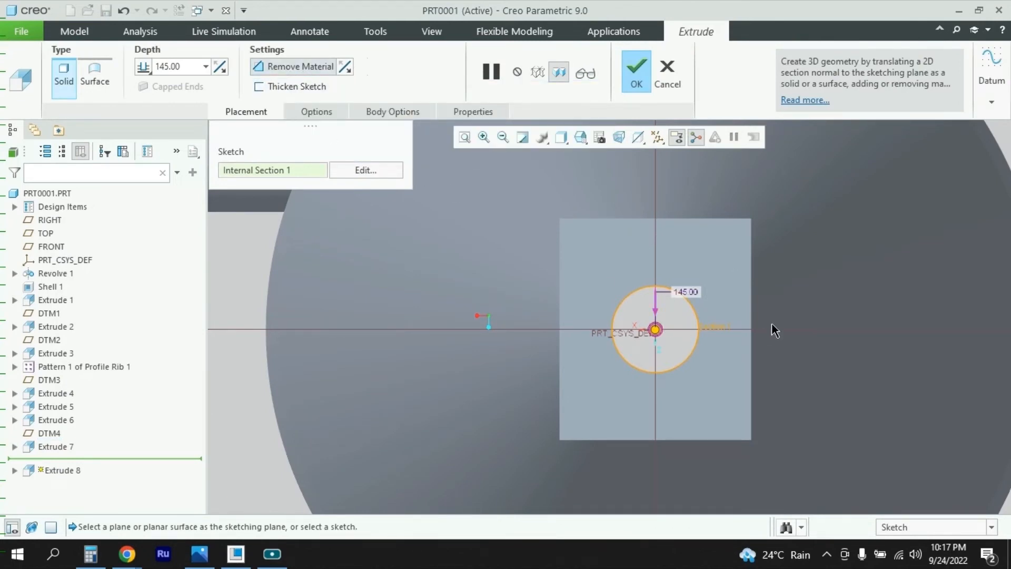
Step: Reverse the circle extrusion's direction and apply it as a 145 mm deep material-removing cut at Flange C
mouse_move(767, 332)
middle_mouse_down()
mouse_move(774, 316)
mouse_move(644, 355)
mouse_move(717, 339)
middle_mouse_up()
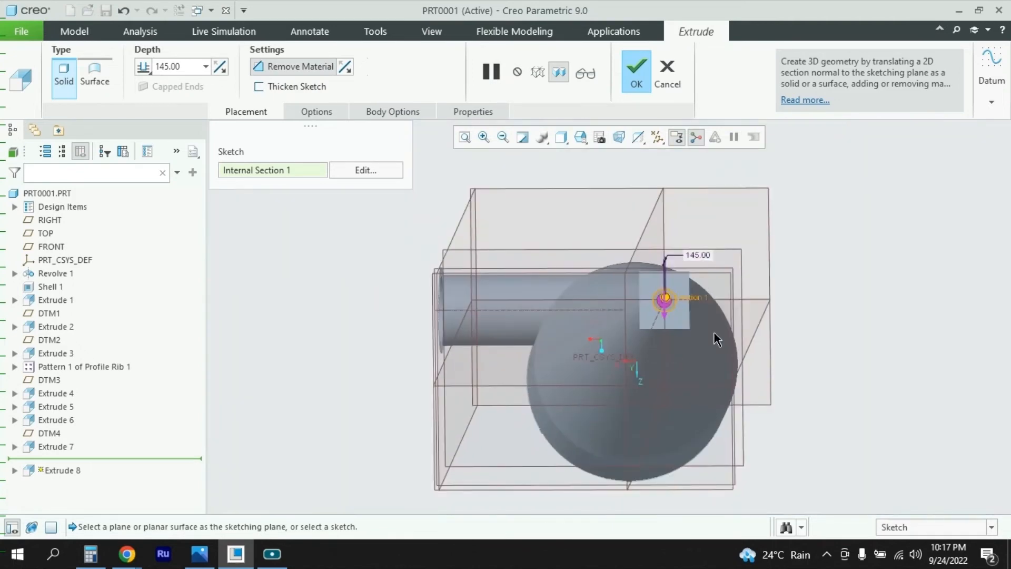
middle_click_drag(723, 289, 836, 360)
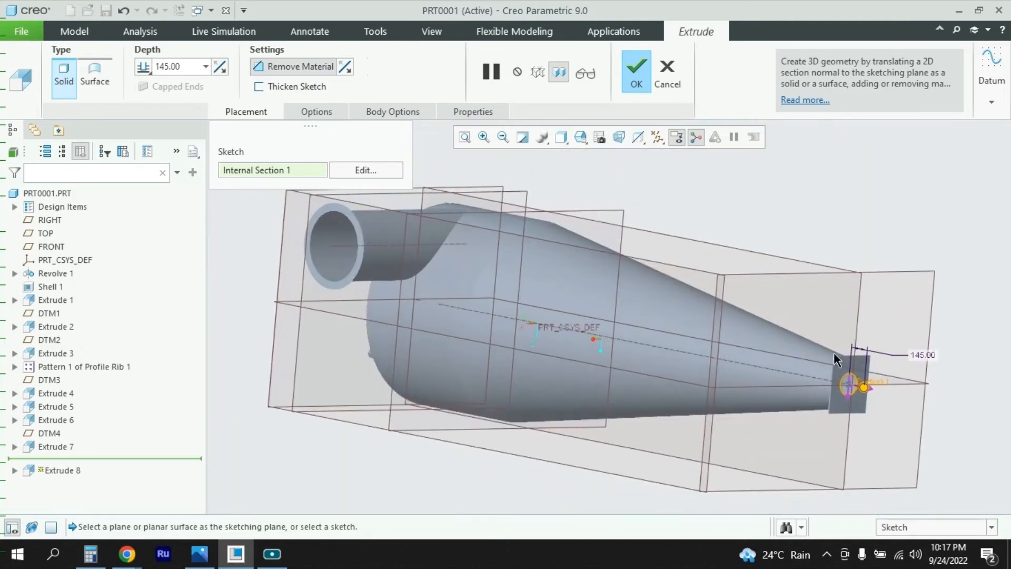
scroll(899, 387, "up", 5)
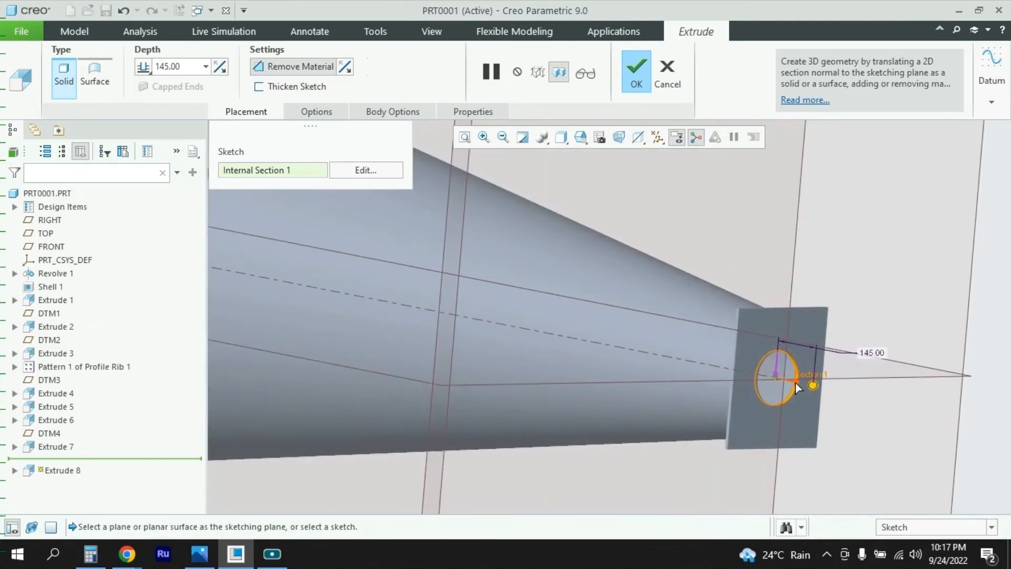
left_click(798, 388)
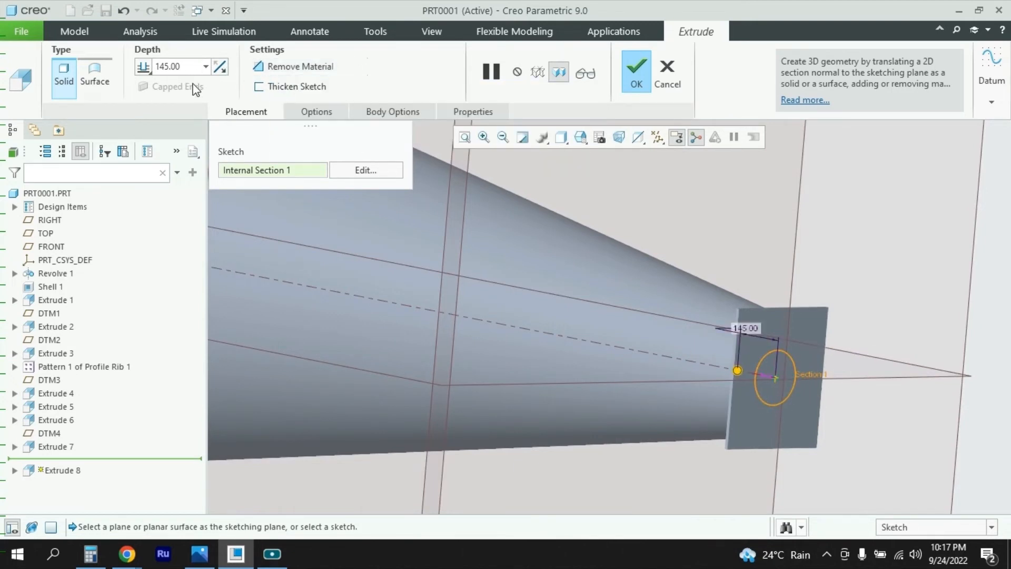
left_click(287, 66)
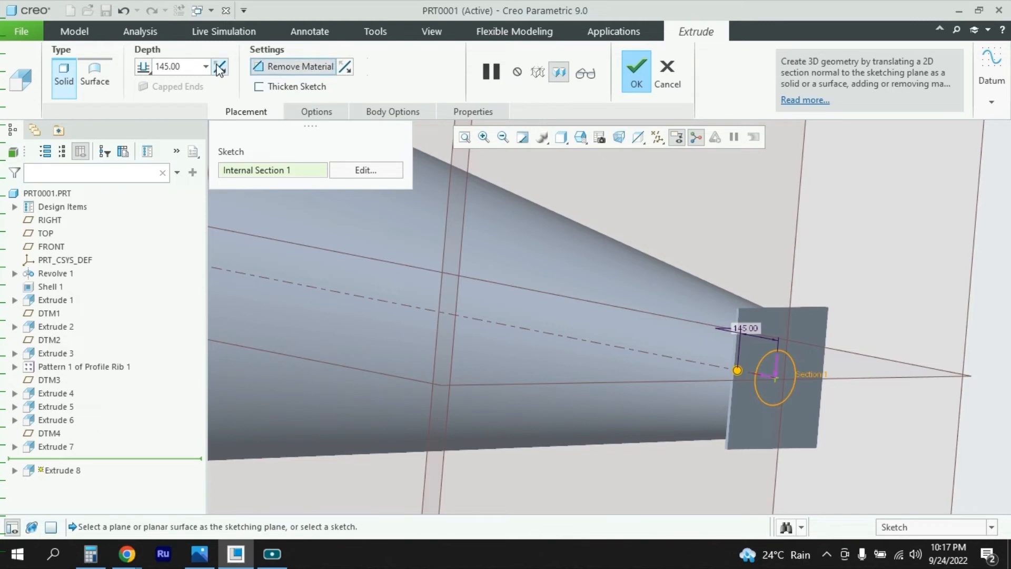
left_click(632, 73)
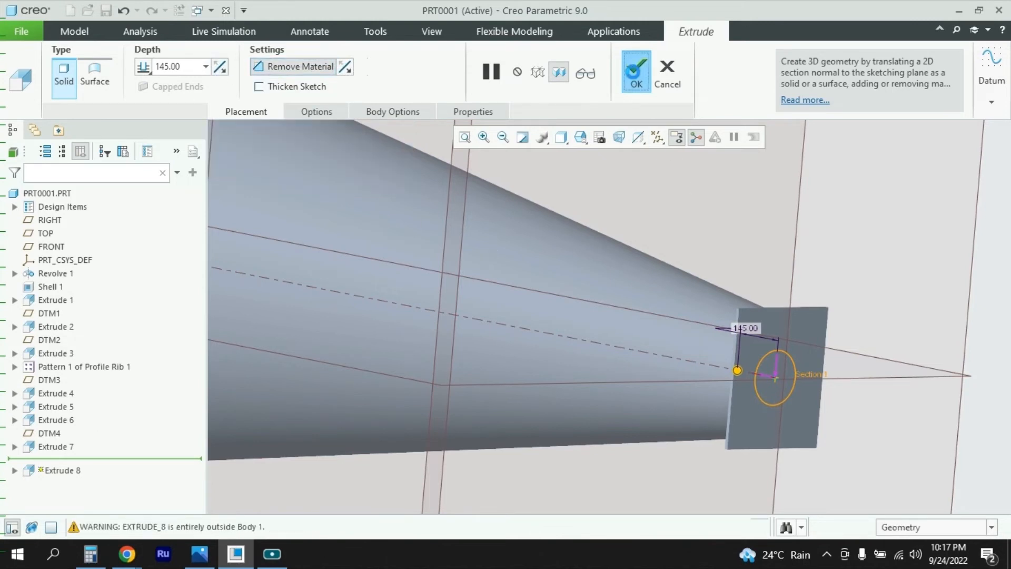
mouse_move(909, 372)
middle_mouse_down()
mouse_move(871, 365)
mouse_move(894, 366)
middle_mouse_up()
scroll(879, 365, "up", 4)
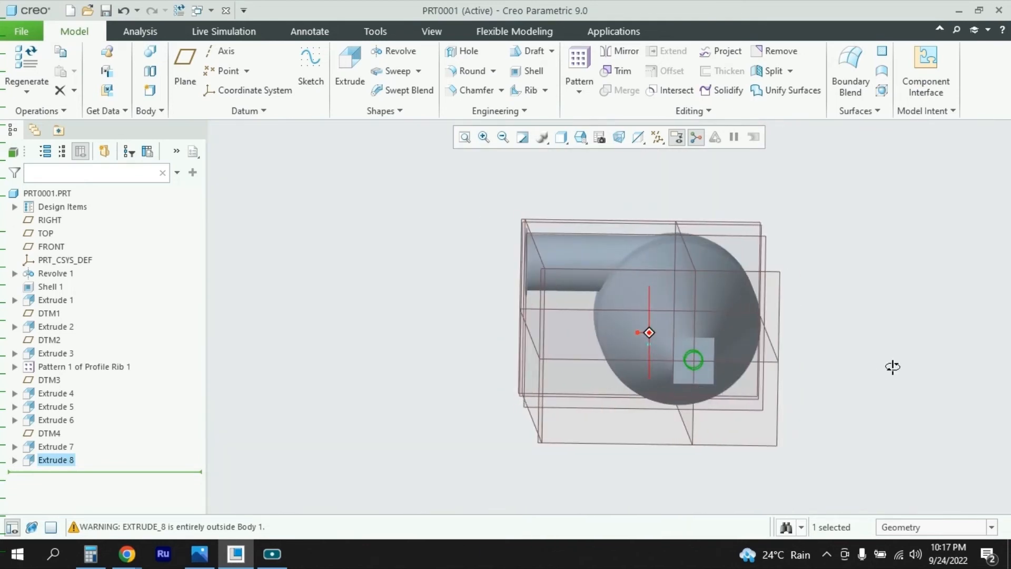
left_click(897, 367)
scroll(691, 368, "down", 5)
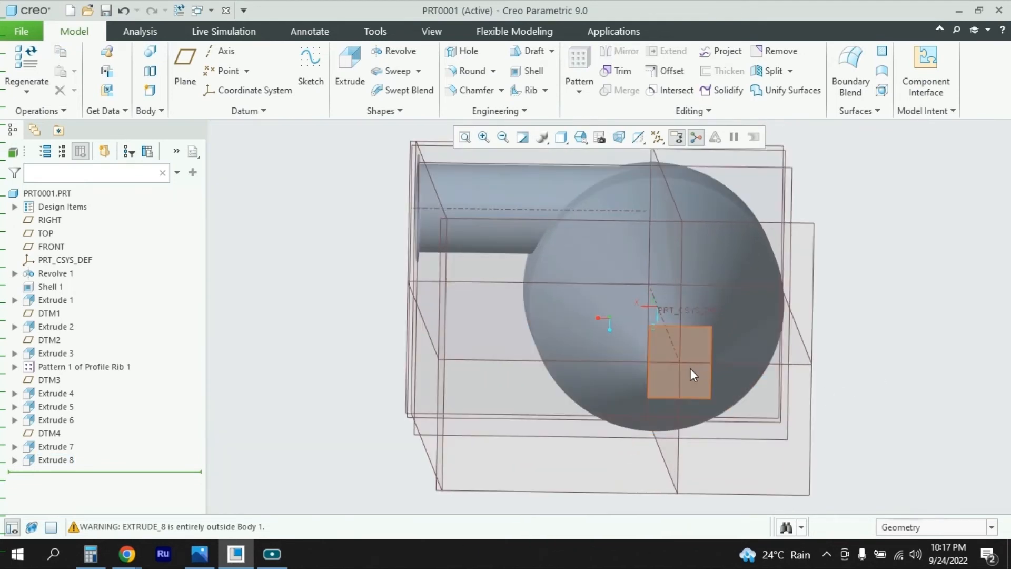
scroll(740, 331, "up", 5)
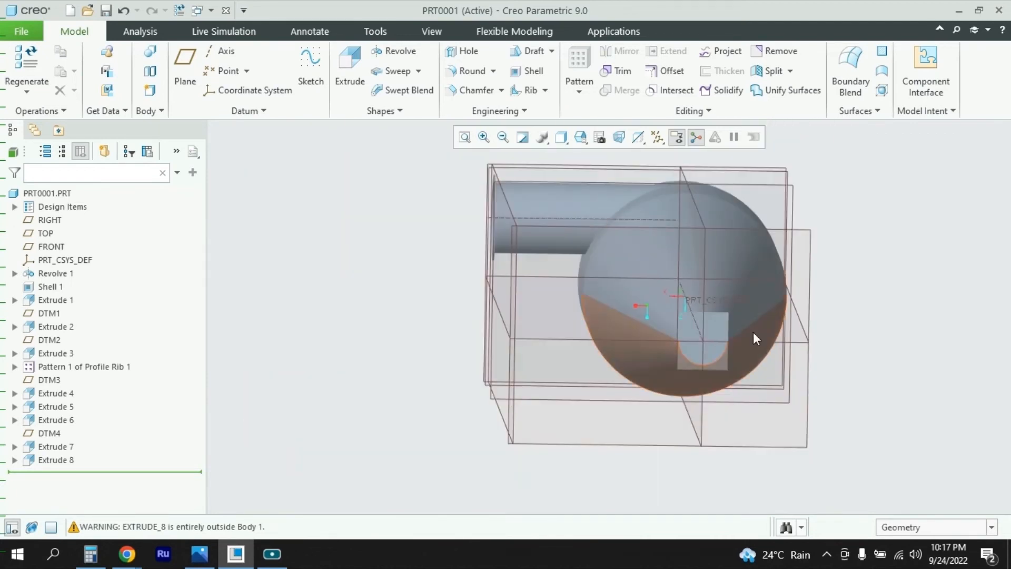
Step: Redefine the last circular cut at Flange C, reversing its depth direction to point outward from the cone's lower end, and apply it
right_click(63, 462)
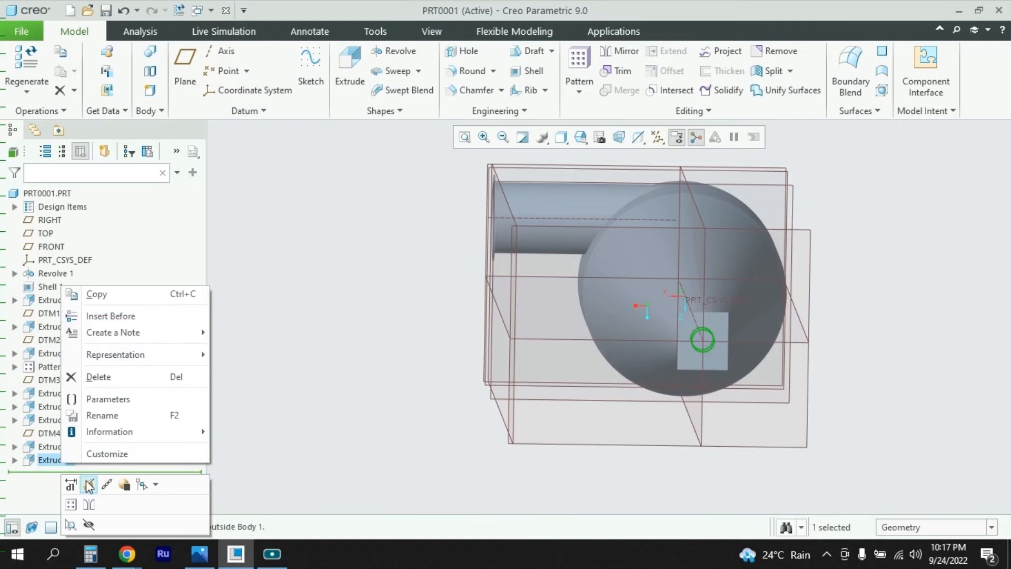
left_click(85, 478)
middle_click_drag(745, 365, 777, 359)
scroll(630, 364, "up", 4)
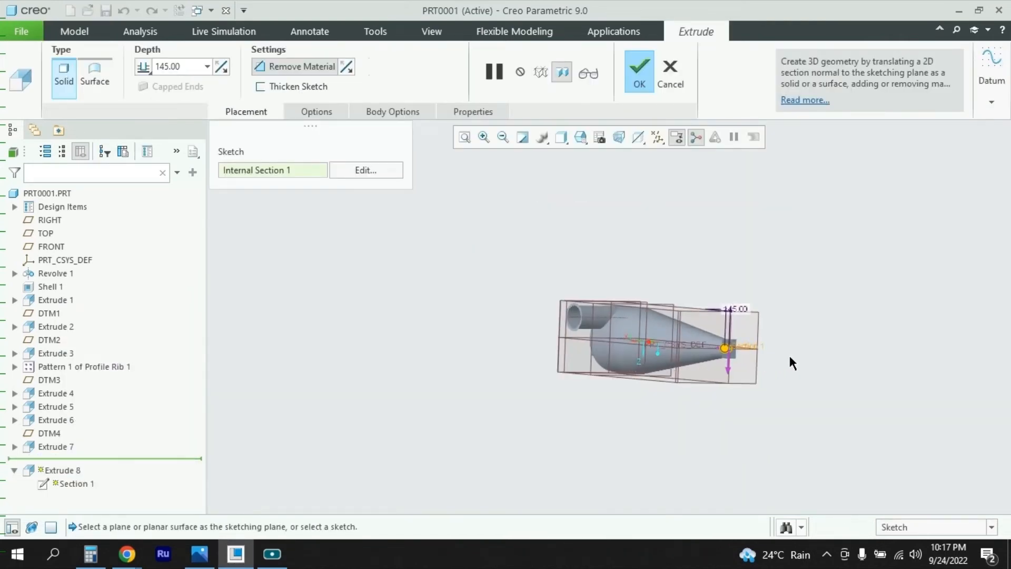
scroll(788, 353, "down", 6)
middle_click_drag(722, 361, 774, 352)
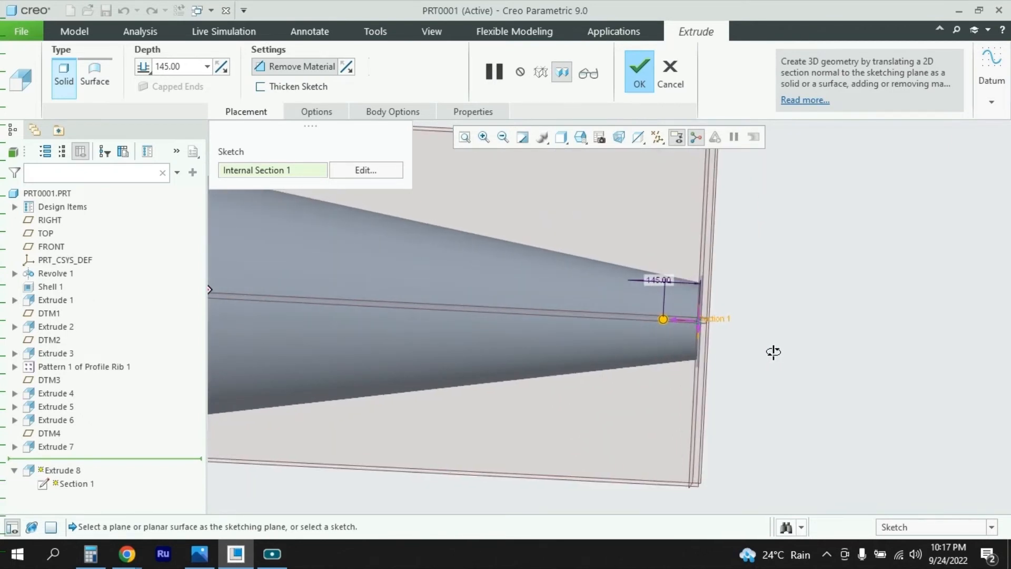
left_click(672, 319)
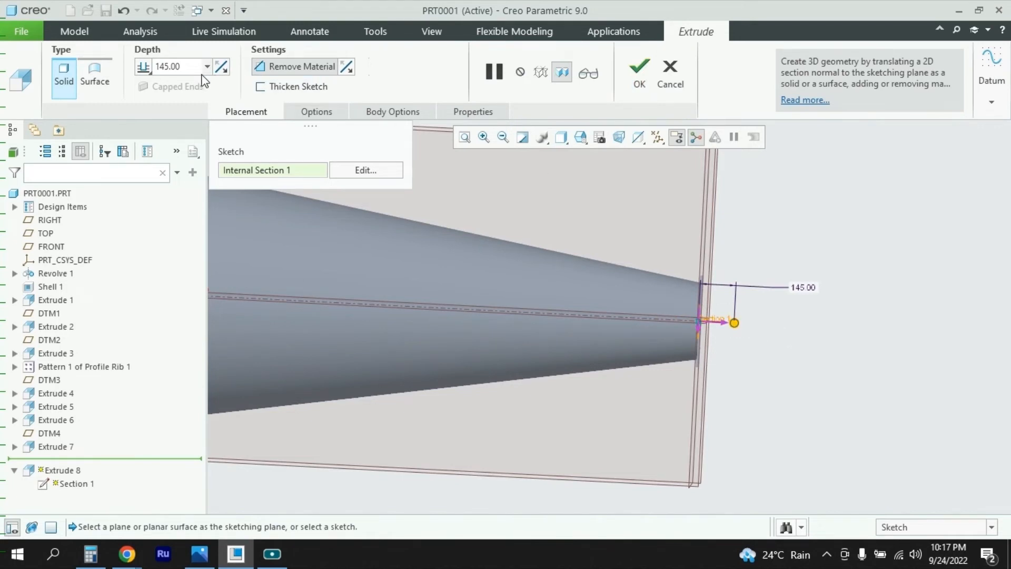
left_click(636, 75)
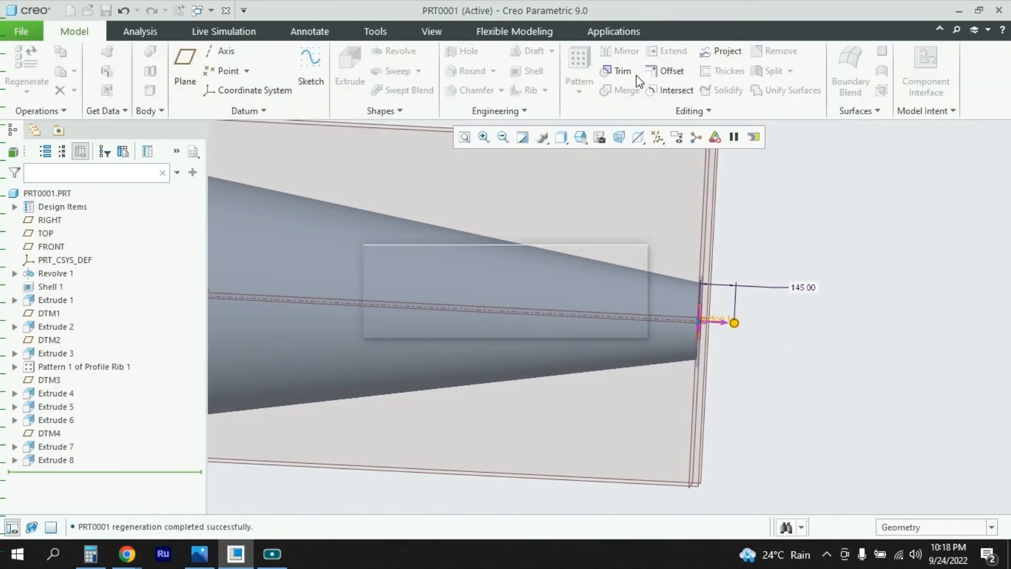
Step: Inspect the circular opening in the Flange C plate and the cone's lower end from several angles, ending on the whole model
scroll(738, 326, "up", 4)
middle_click_drag(751, 330, 672, 330)
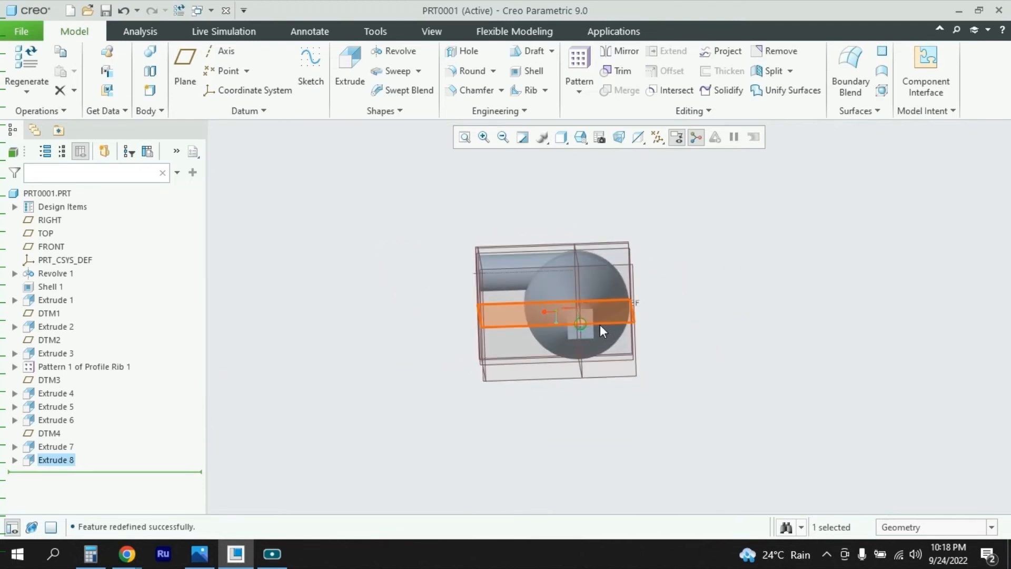
scroll(599, 324, "down", 5)
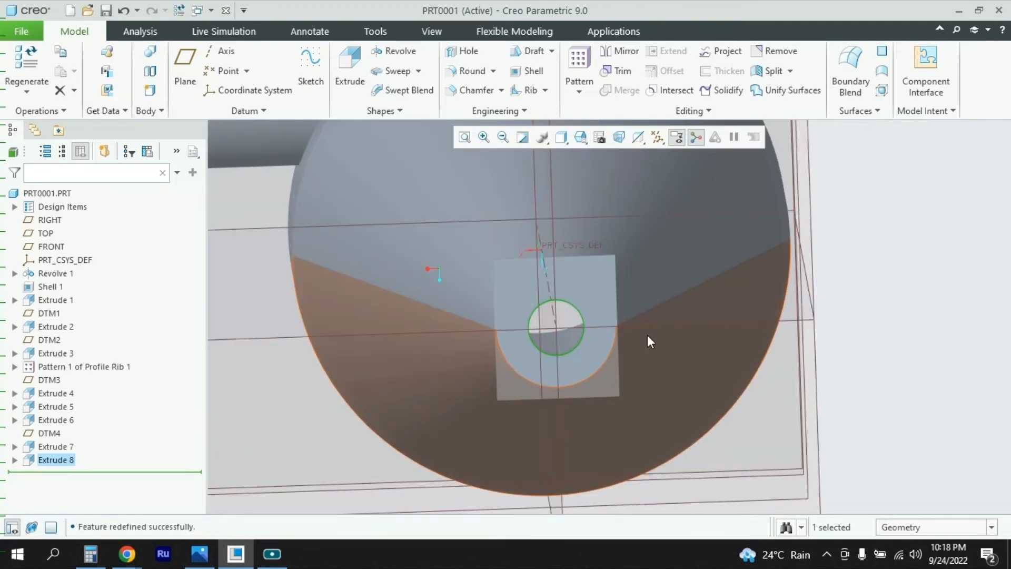
middle_click_drag(681, 338, 702, 332)
scroll(547, 323, "up", 3)
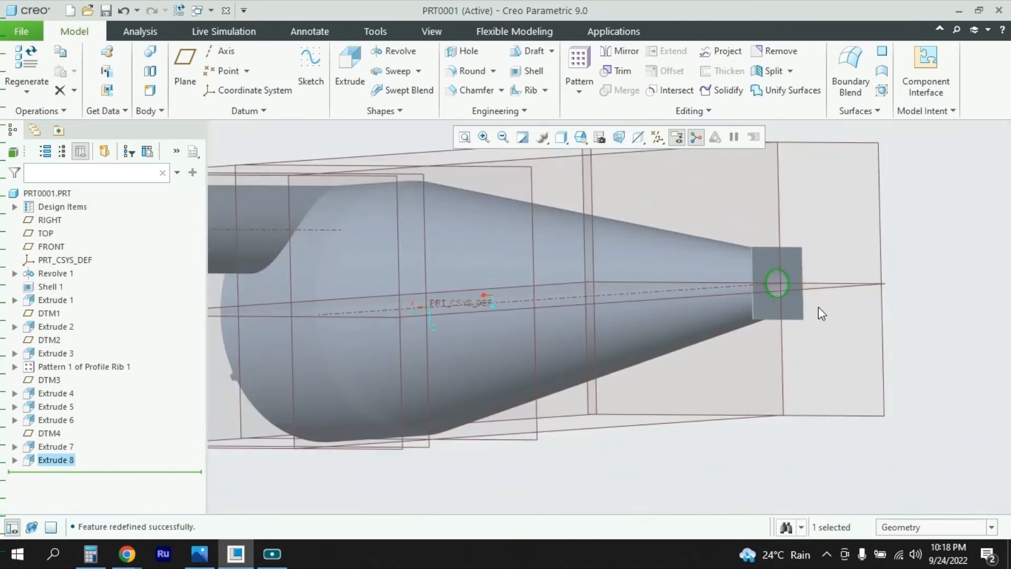
scroll(818, 308, "up", 1)
scroll(590, 335, "up", 3)
mouse_move(756, 331)
middle_mouse_down()
mouse_move(790, 330)
mouse_move(743, 330)
middle_mouse_up()
scroll(743, 329, "up", 5)
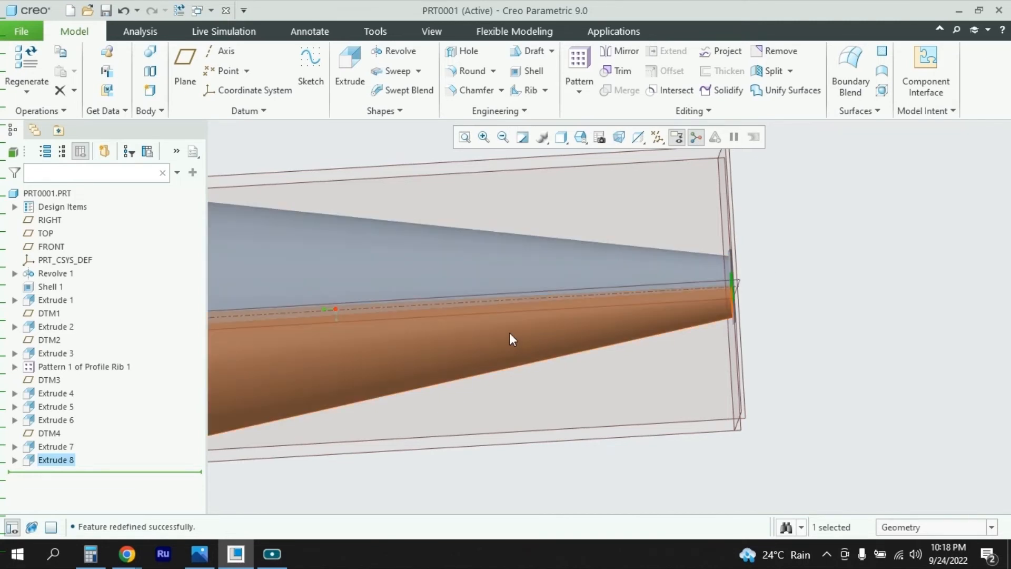
scroll(510, 333, "down", 5)
middle_click_drag(670, 294, 739, 372)
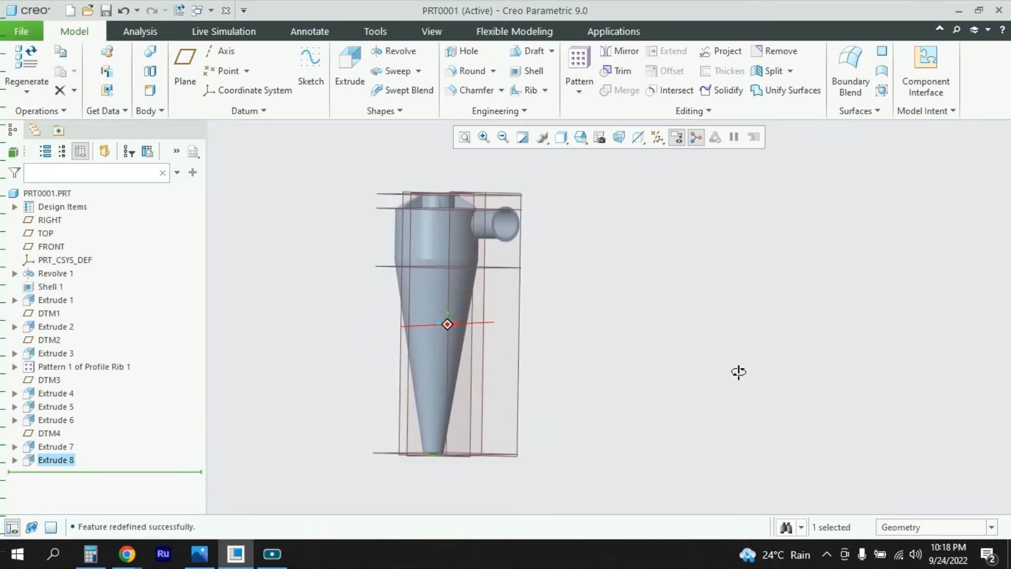
Step: Review the support legs and their dimensions in the Cyclone.PNG front and side views, and return to Creo
left_click(199, 554)
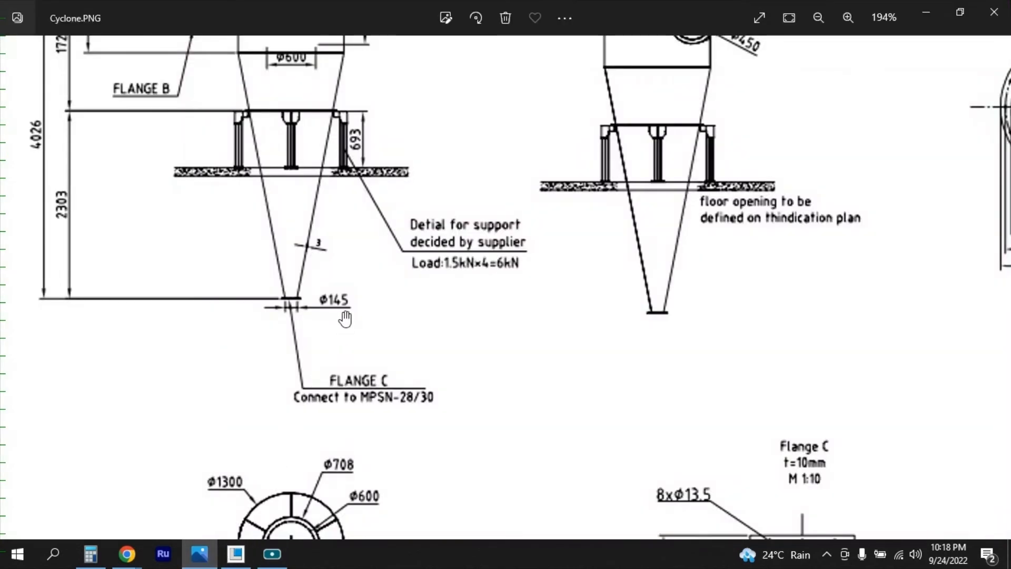
scroll(345, 318, "up", 4)
scroll(366, 283, "down", 5)
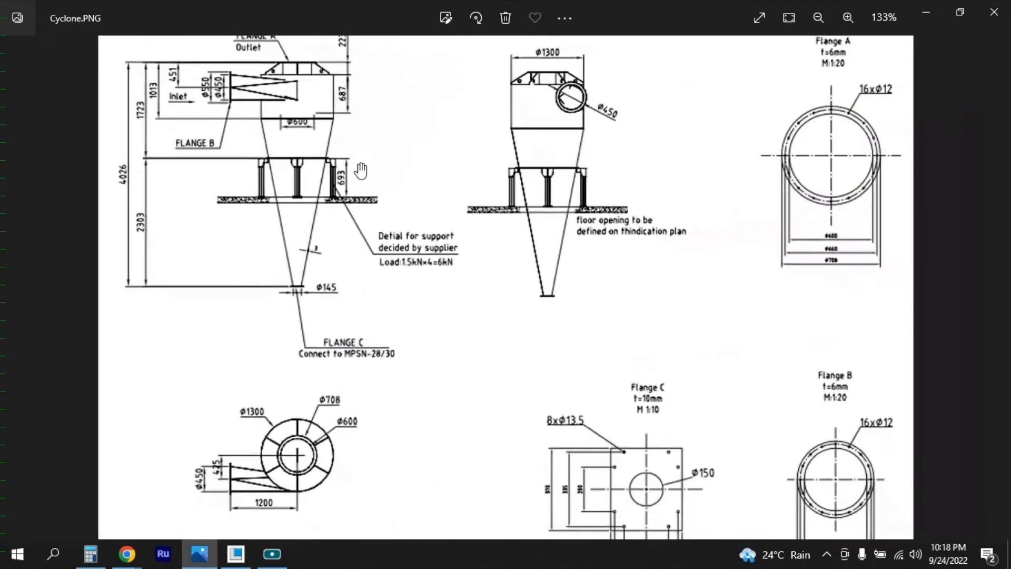
left_click_drag(361, 170, 357, 239)
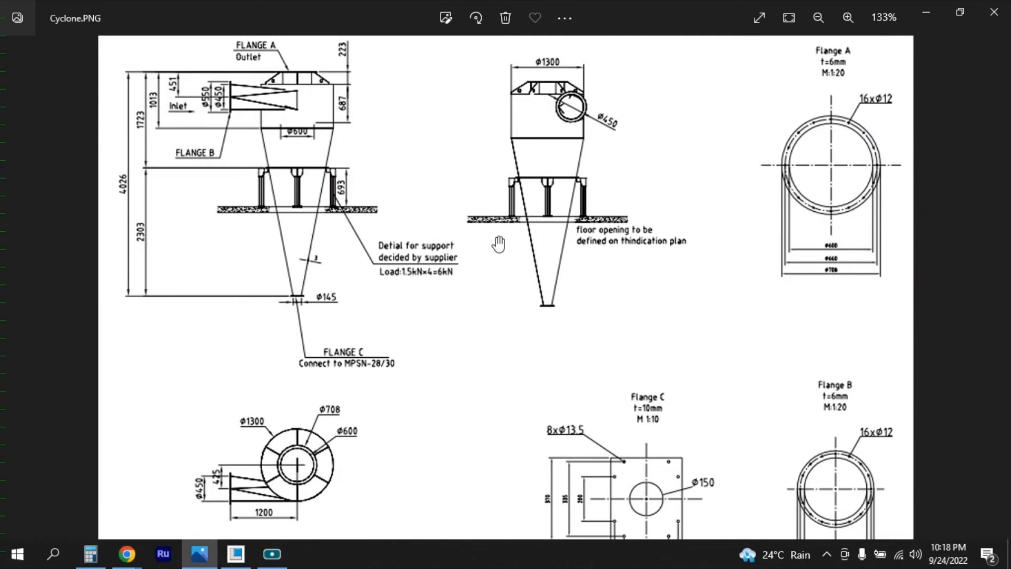
scroll(445, 339, "up", 1)
scroll(445, 338, "down", 3)
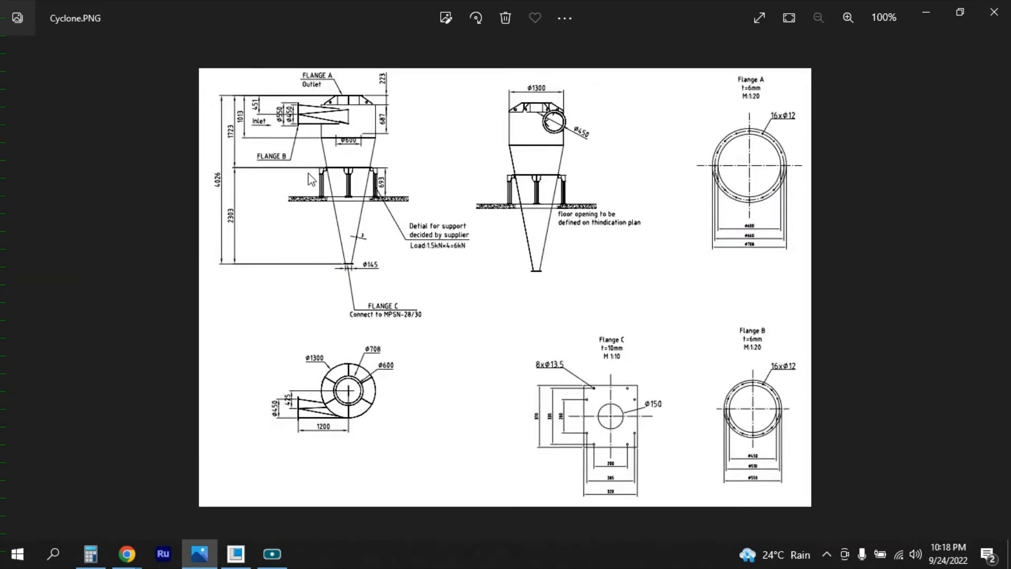
scroll(308, 173, "up", 2)
left_click(237, 553)
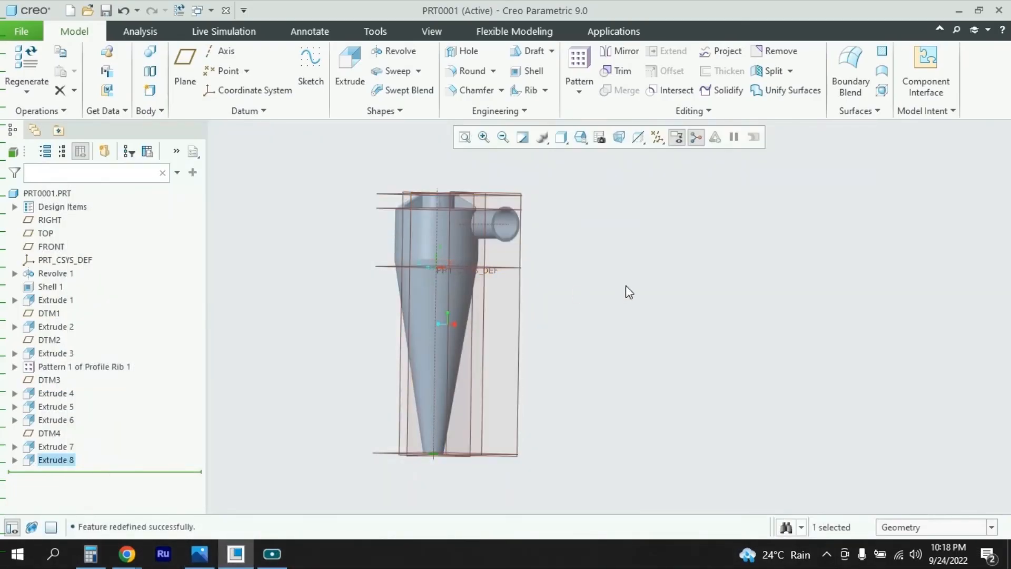
middle_click_drag(626, 286, 681, 285)
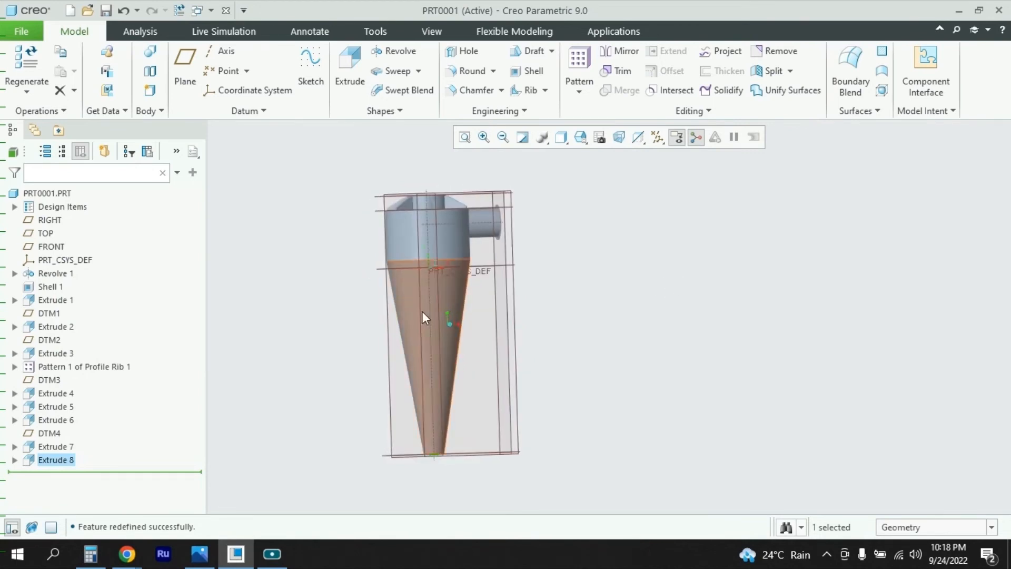
left_click(387, 283)
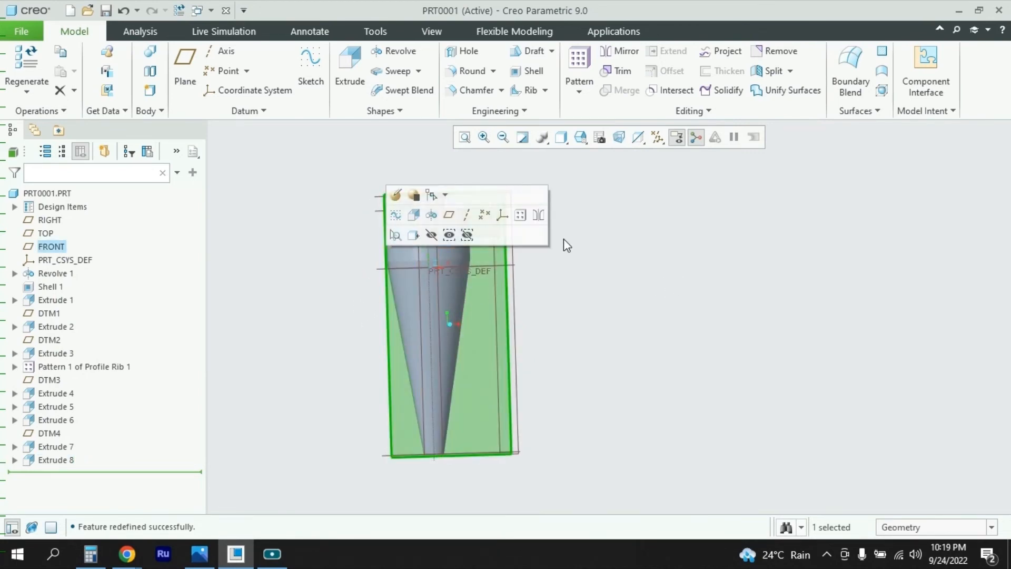
left_click(349, 69)
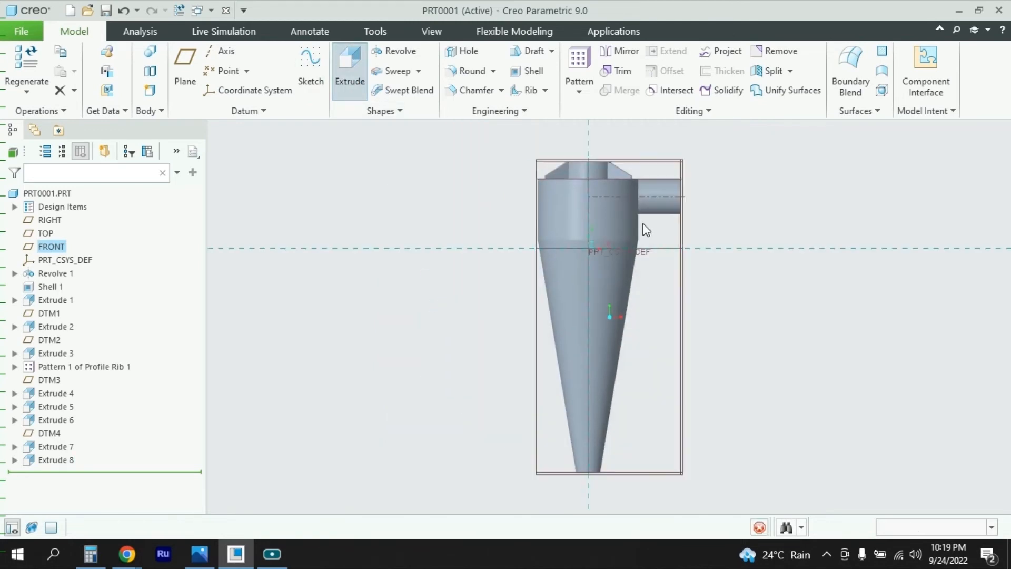
scroll(644, 225, "down", 5)
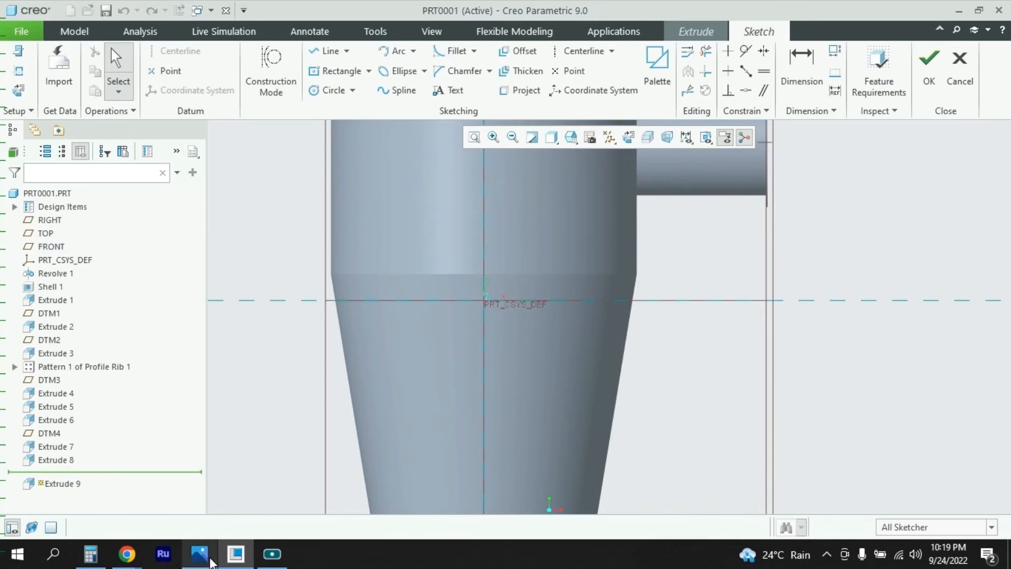
left_click(199, 554)
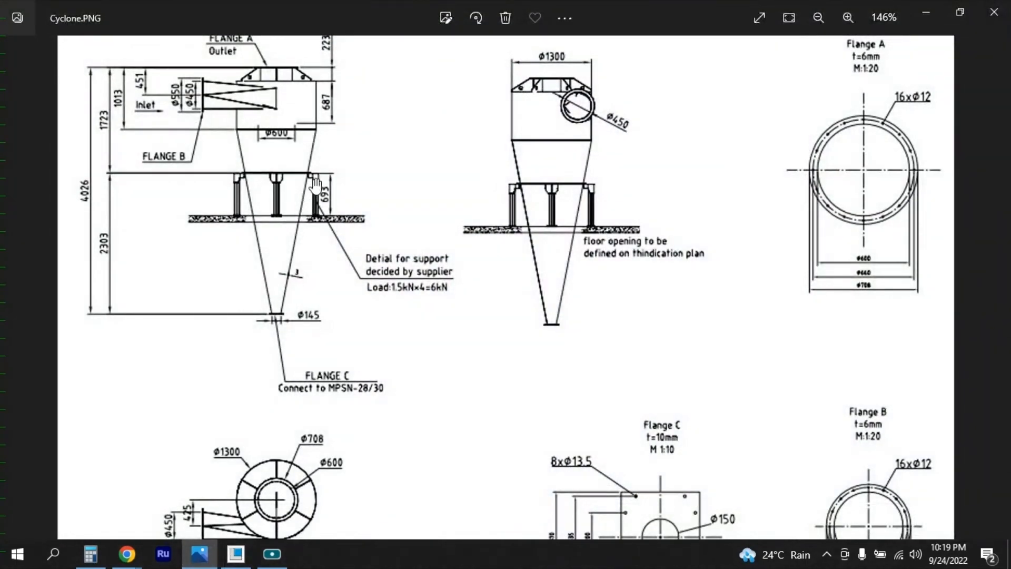
left_click(198, 554)
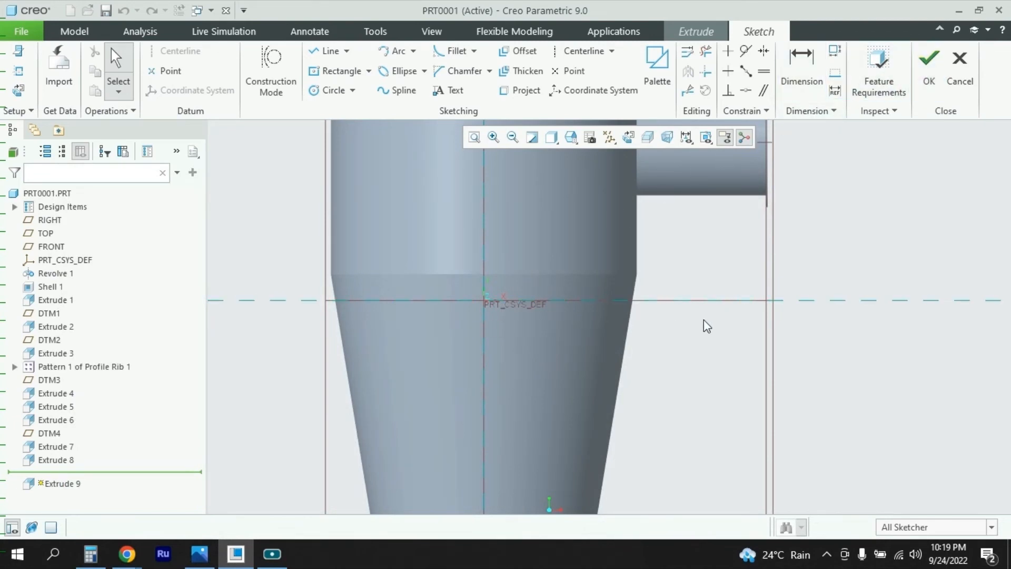
scroll(669, 329, "up", 5)
mouse_move(742, 332)
middle_mouse_down()
mouse_move(673, 332)
mouse_move(747, 322)
mouse_move(727, 323)
mouse_move(696, 352)
mouse_move(693, 374)
mouse_move(730, 350)
mouse_move(722, 338)
mouse_move(738, 314)
mouse_move(767, 325)
mouse_move(727, 330)
mouse_move(752, 335)
middle_mouse_up()
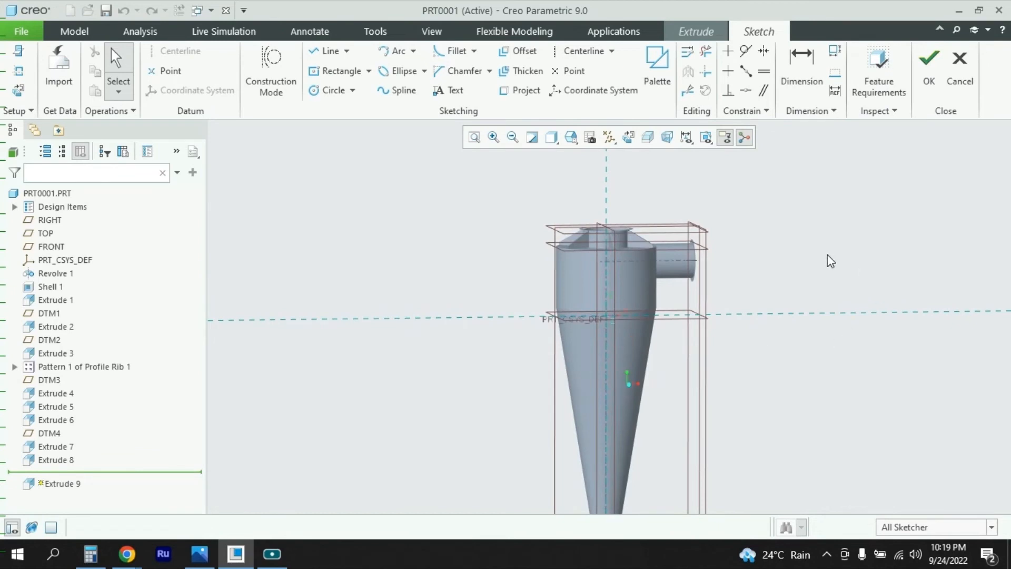
middle_click_drag(621, 361, 594, 356)
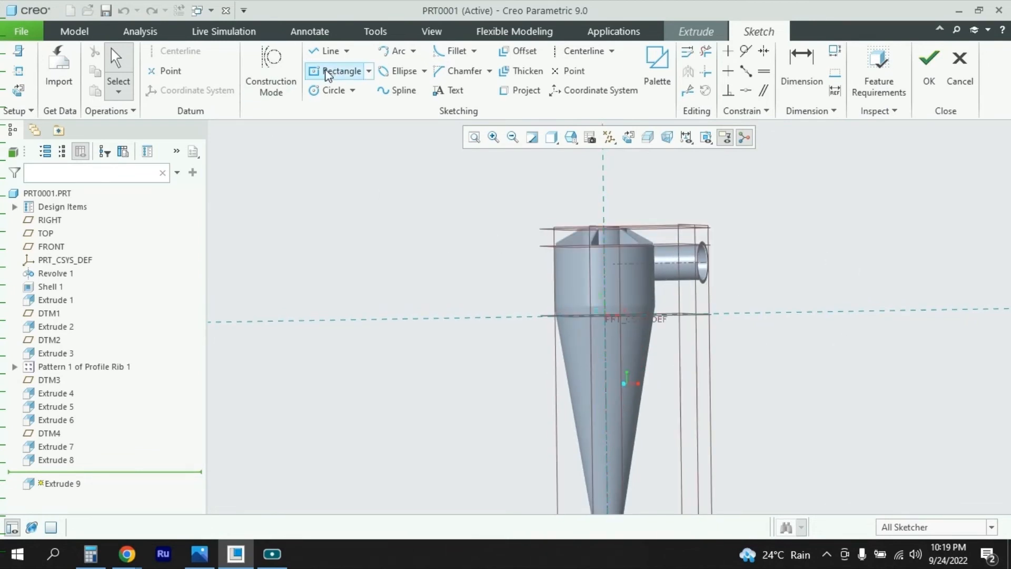
left_click(959, 67)
left_click(563, 305)
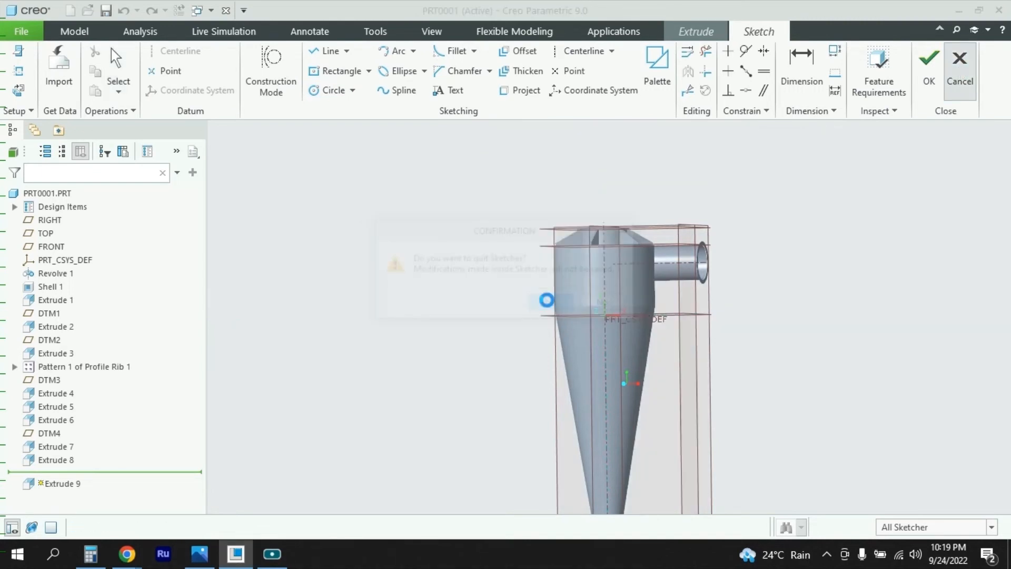
left_click(653, 79)
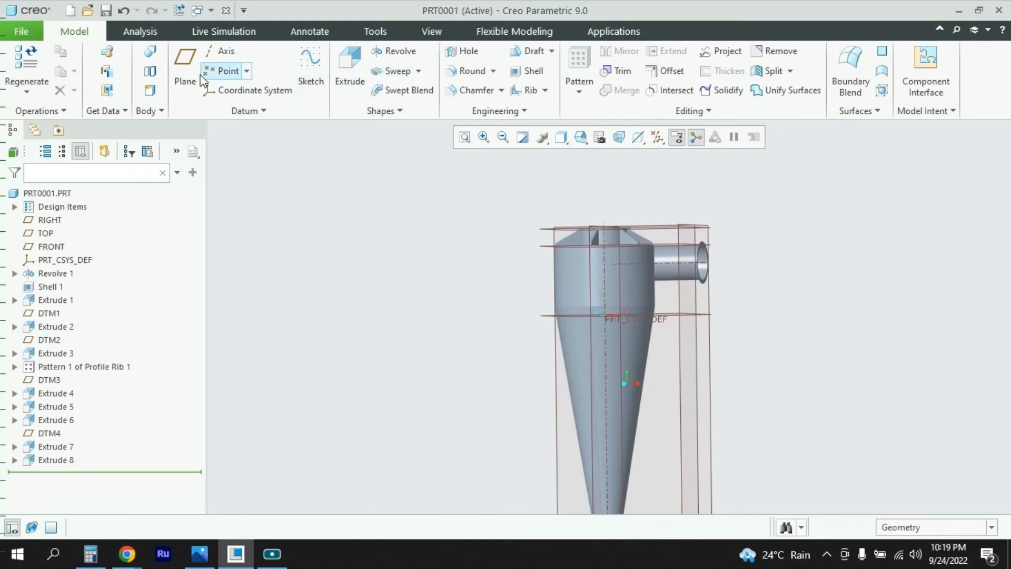
Step: Create a datum plane offset 650 mm from the RIGHT plane, checking the body diameter in Cyclone.PNG
left_click(185, 63)
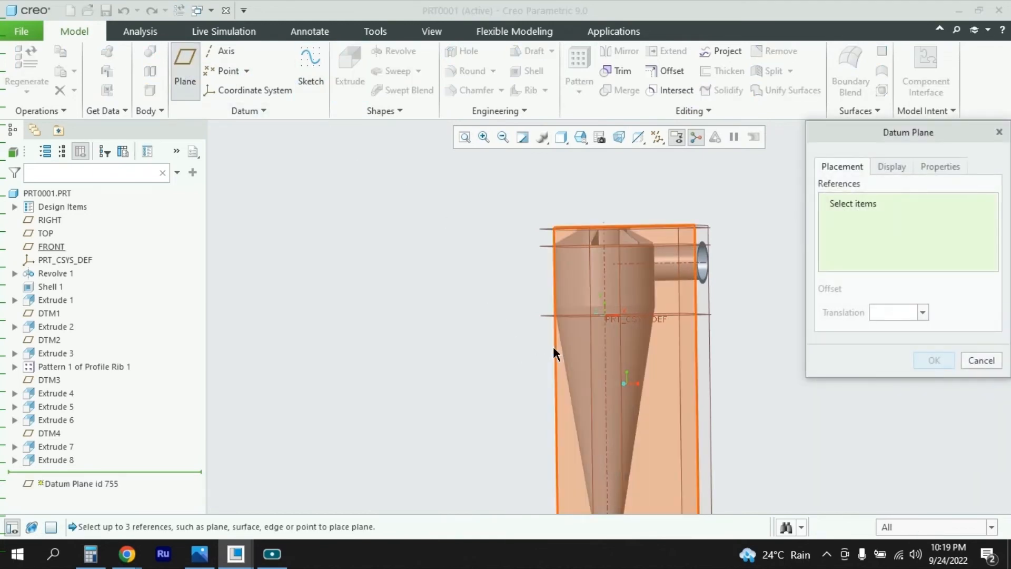
mouse_move(678, 309)
middle_mouse_down()
mouse_move(716, 314)
mouse_move(670, 307)
middle_mouse_up()
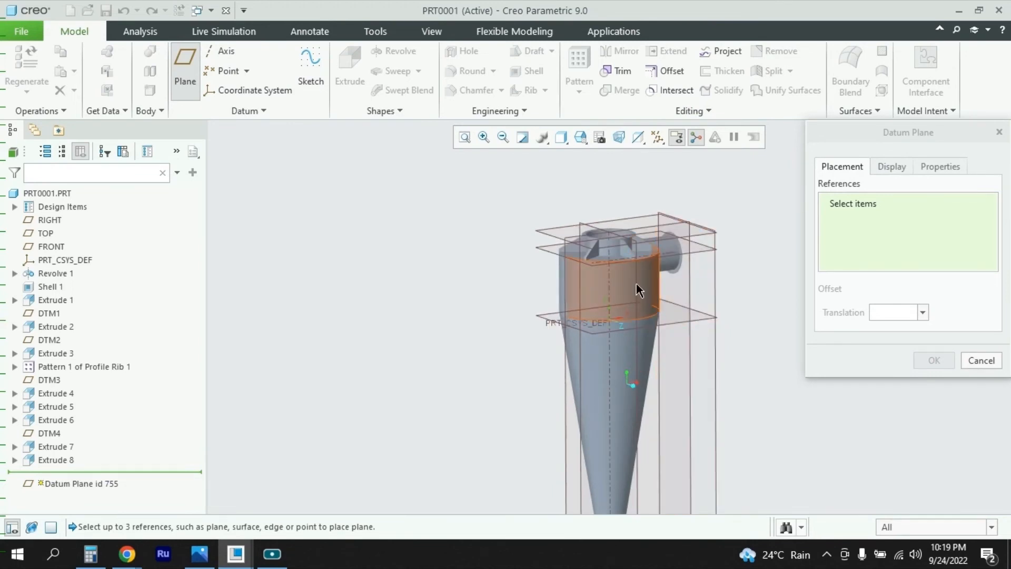
scroll(637, 283, "down", 5)
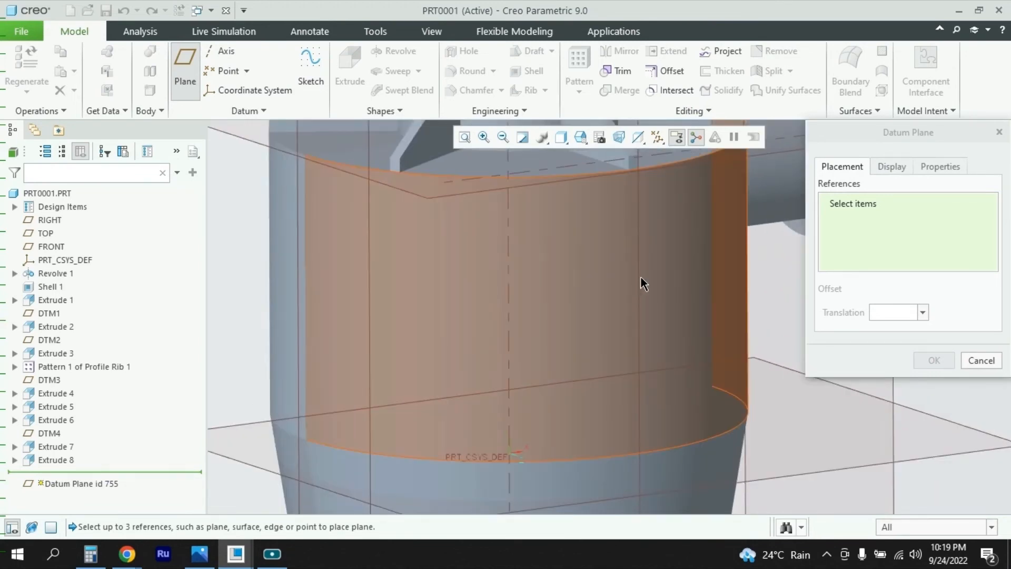
scroll(611, 284, "up", 5)
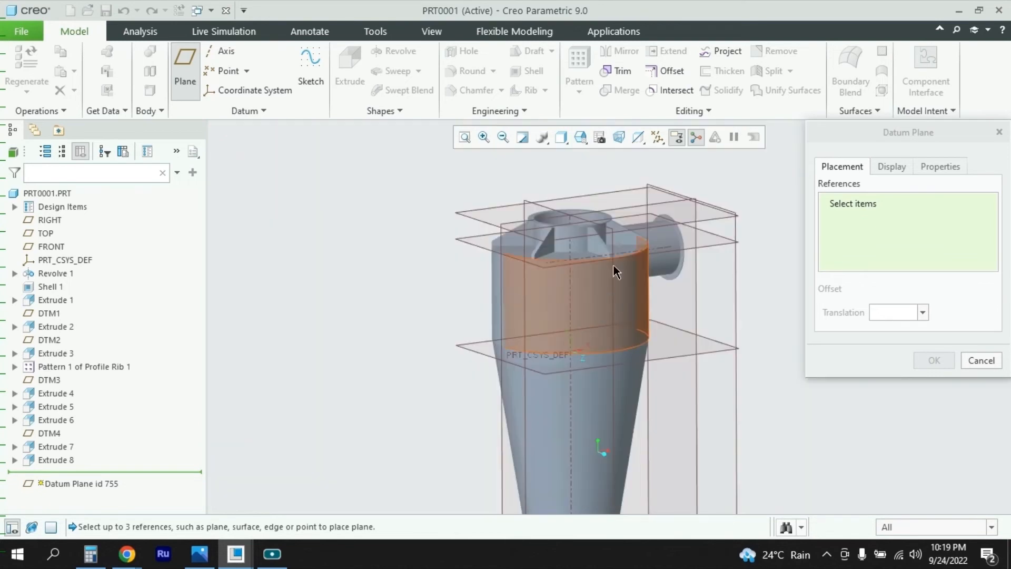
left_click(534, 202)
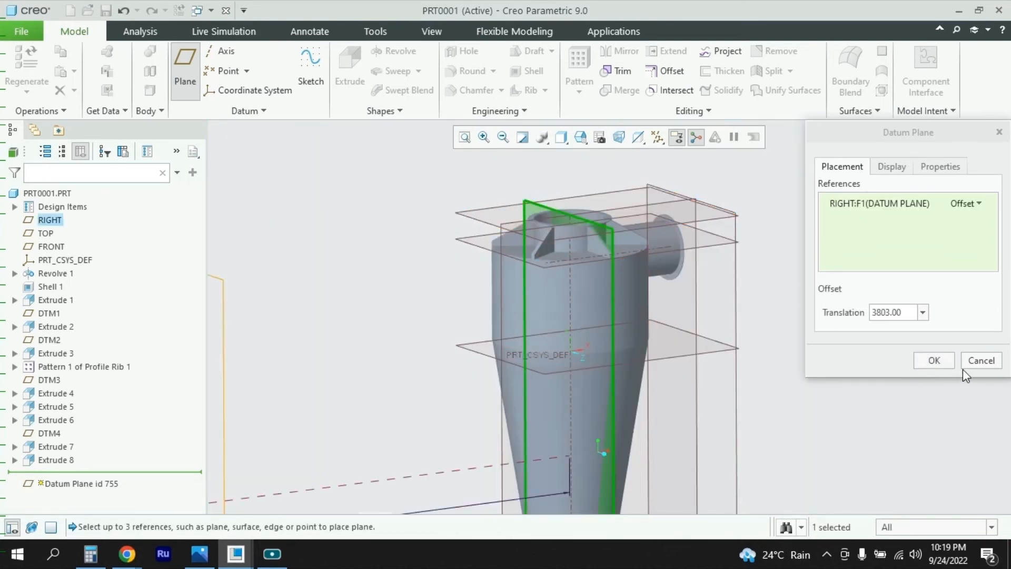
left_click(199, 554)
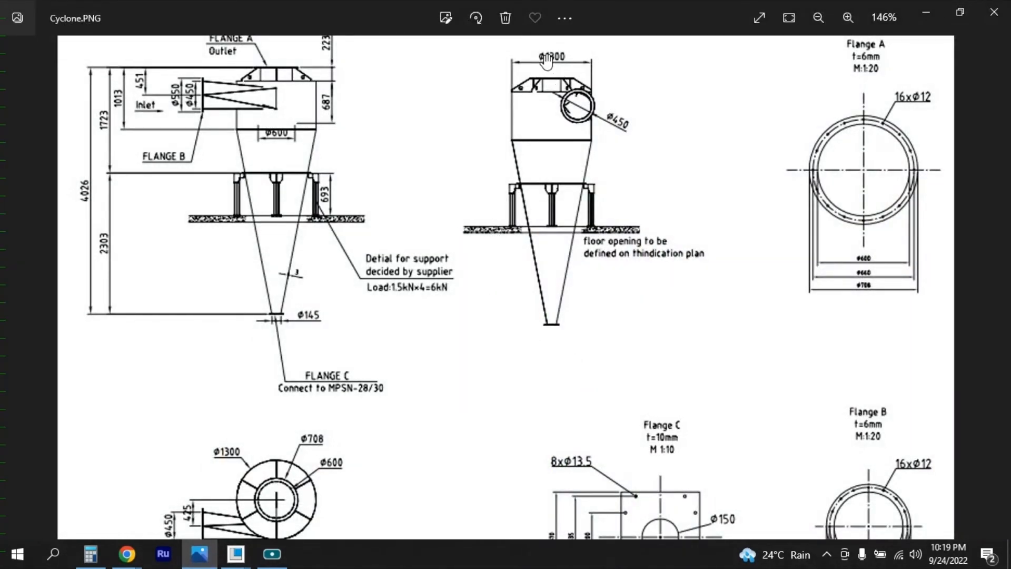
left_click(209, 556)
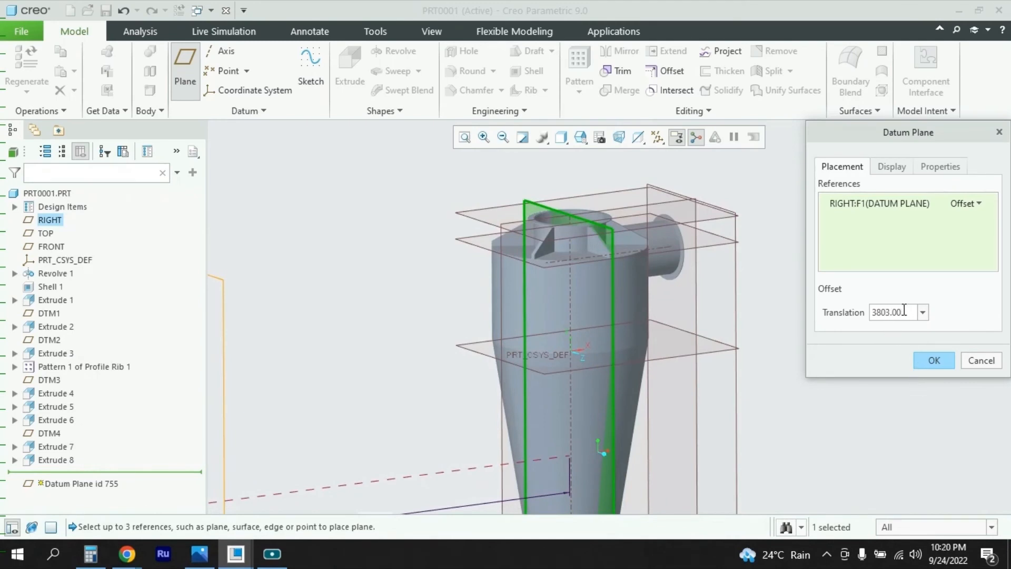
type("650")
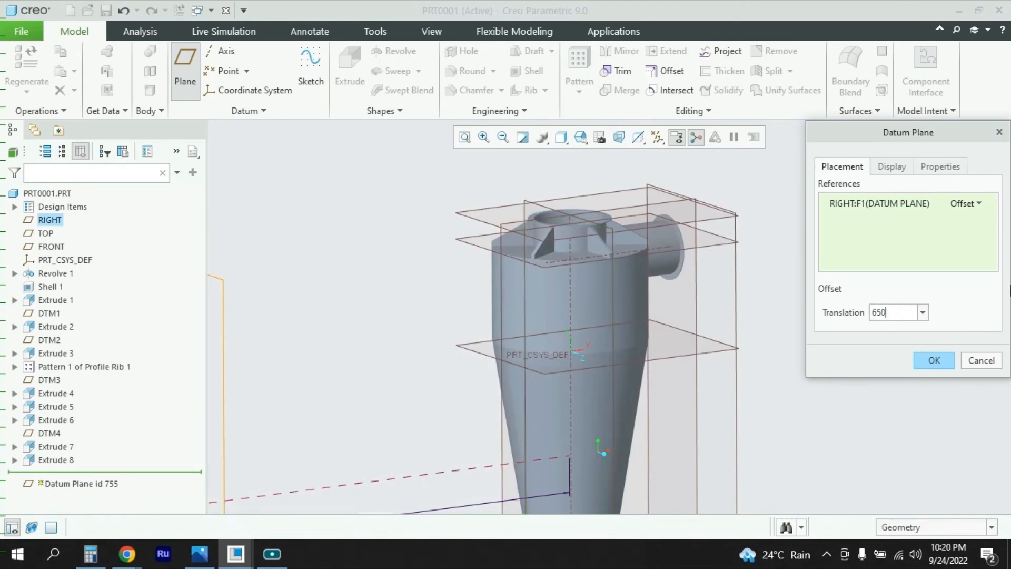
key("Return")
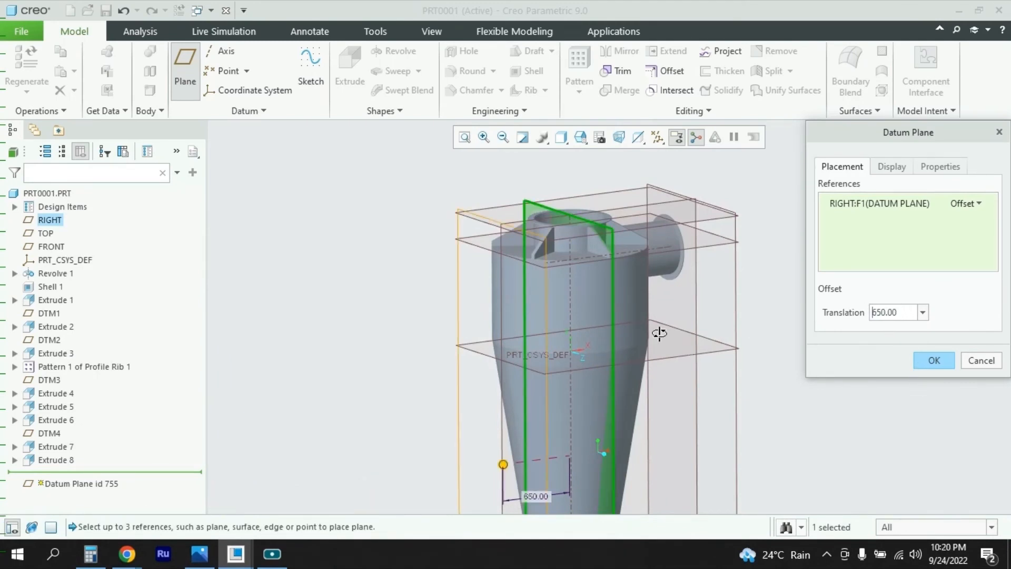
middle_click_drag(660, 334, 639, 321)
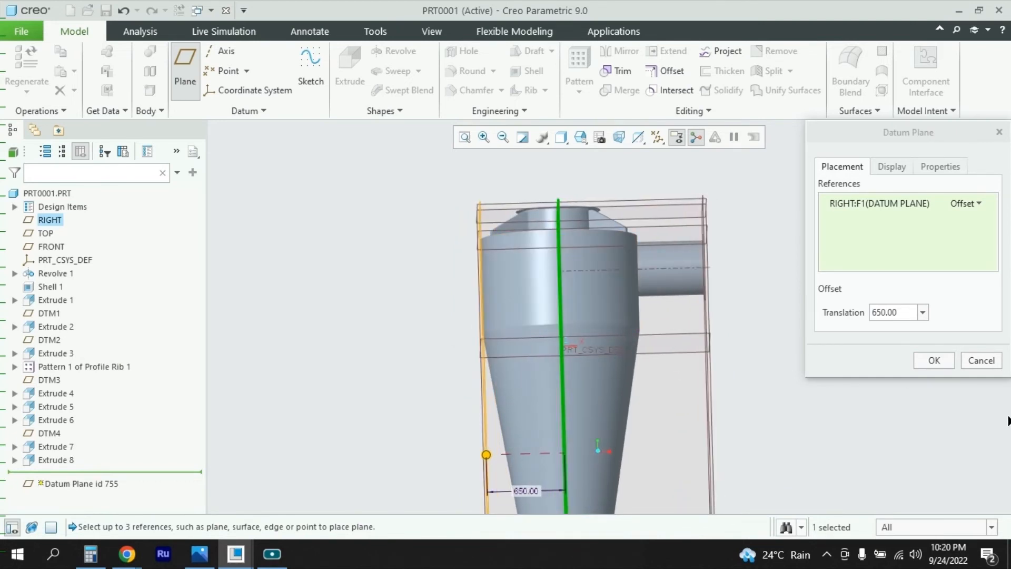
left_click(934, 361)
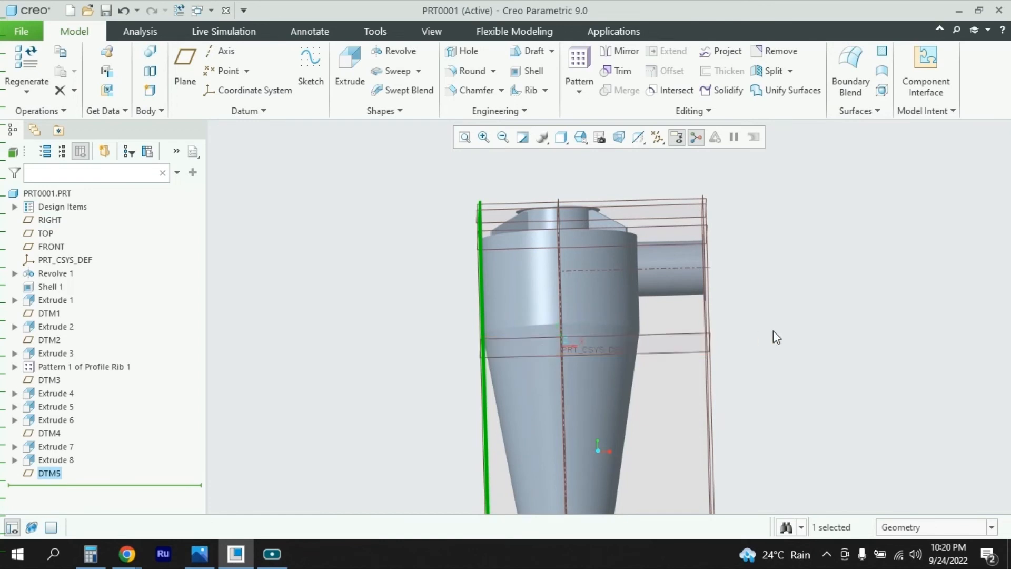
Step: Start an extrusion with its sketch on the datum plane offset 650 mm from RIGHT
middle_click_drag(617, 335, 790, 334)
left_click(791, 335)
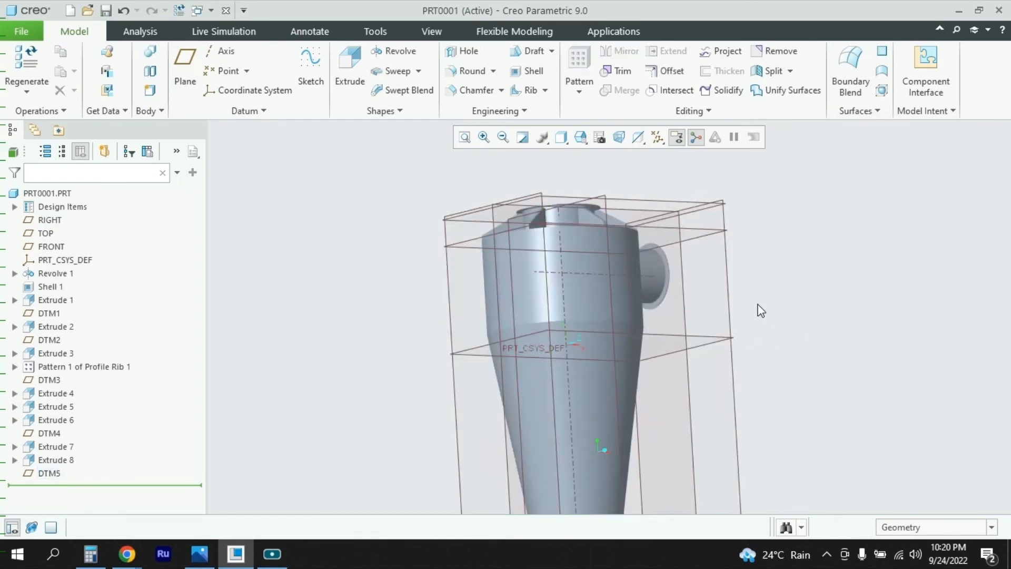
left_click(372, 70)
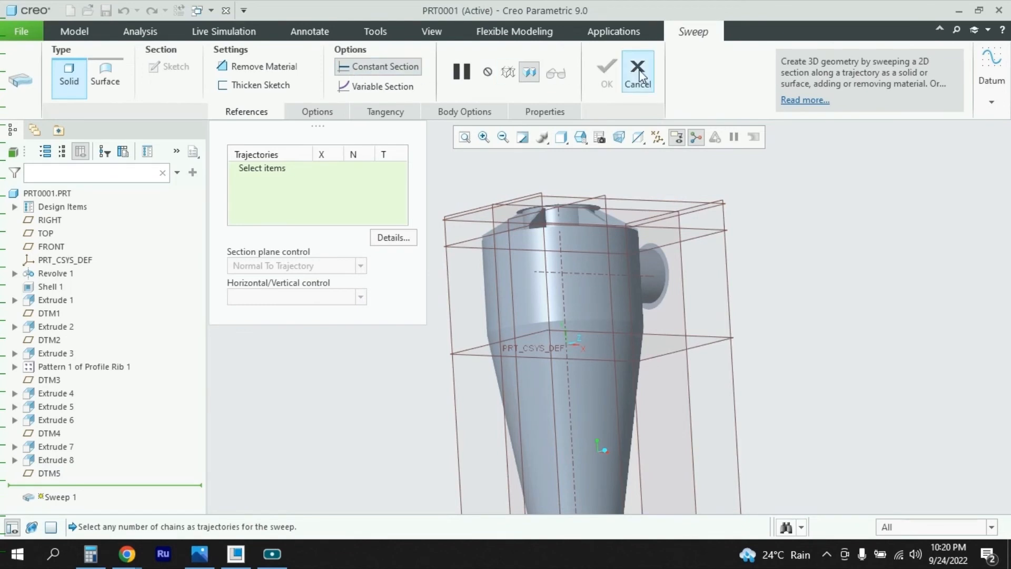
left_click(640, 72)
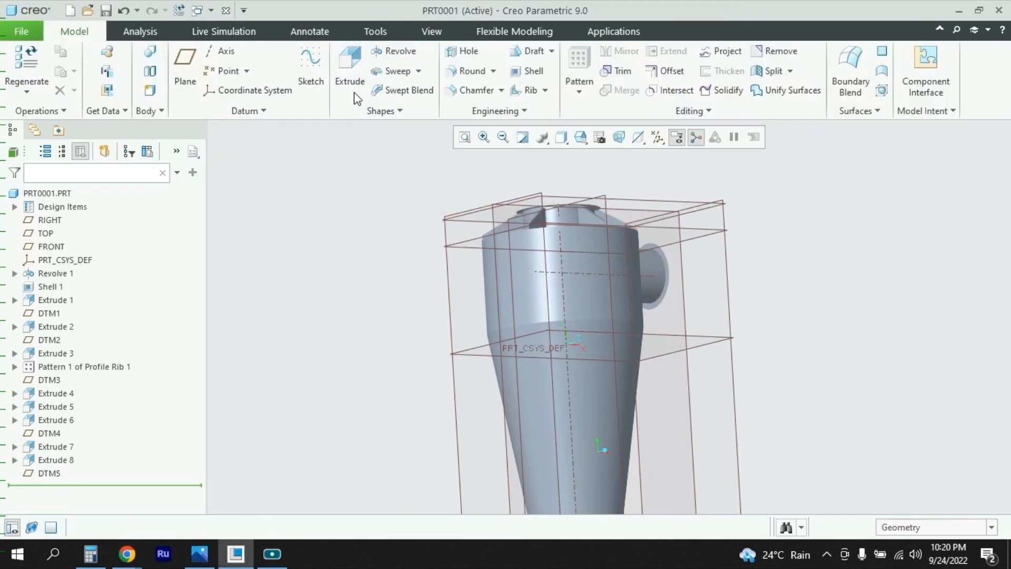
left_click(353, 64)
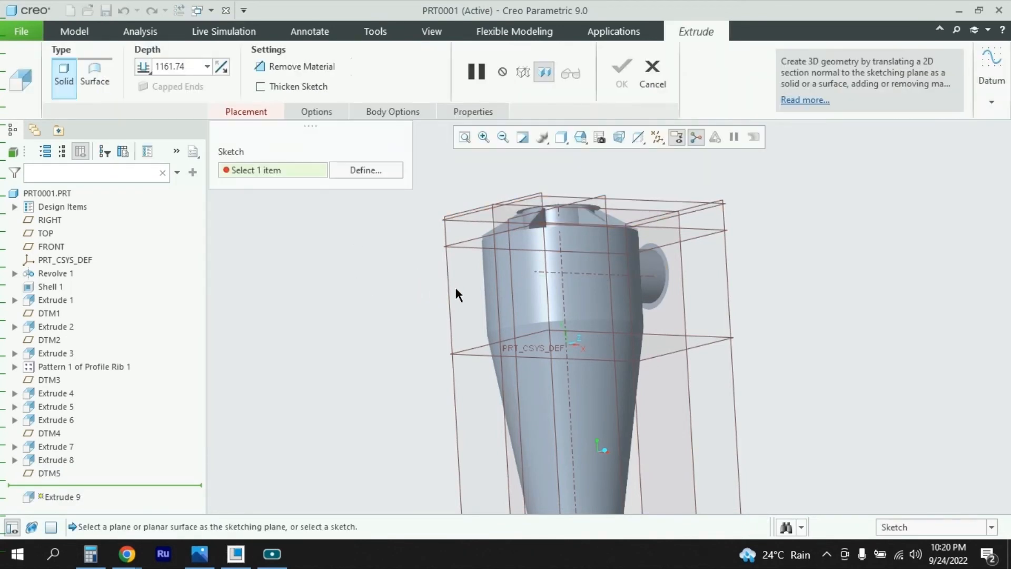
left_click(446, 282)
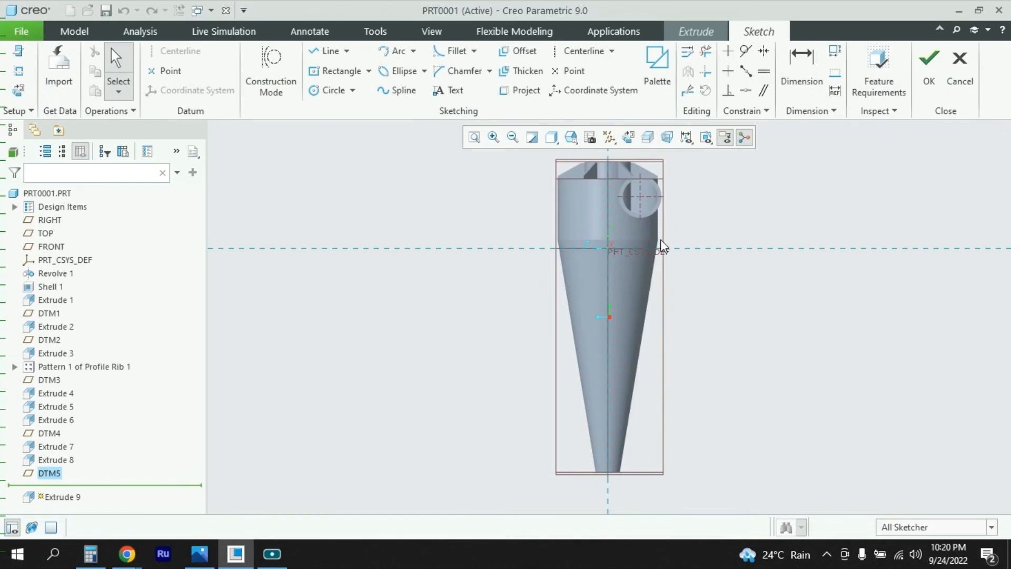
scroll(640, 240, "down", 5)
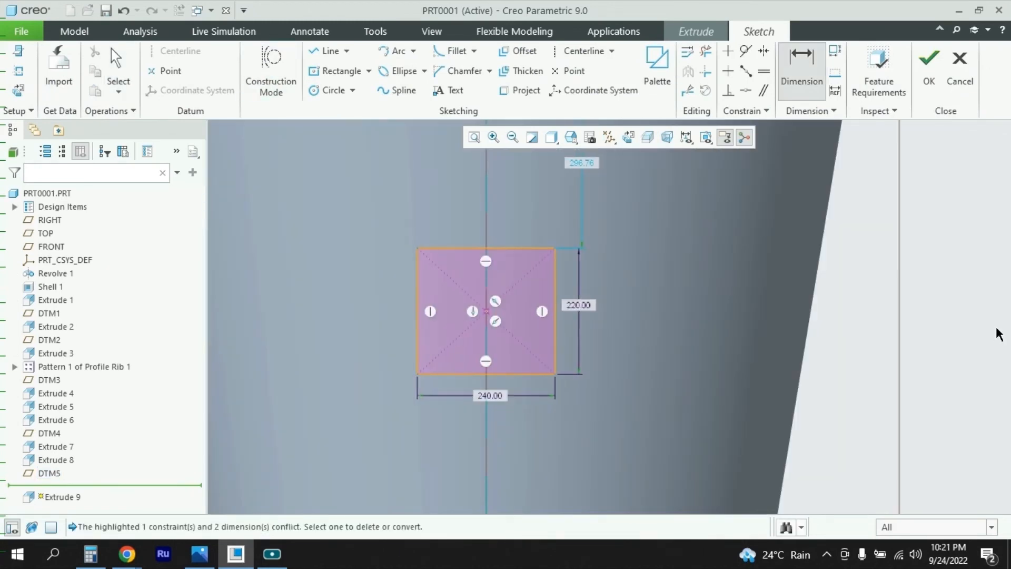
Step: Set the height of the support bracket's sketched rectangle to 200 mm and finish the sketch
double_click(585, 306)
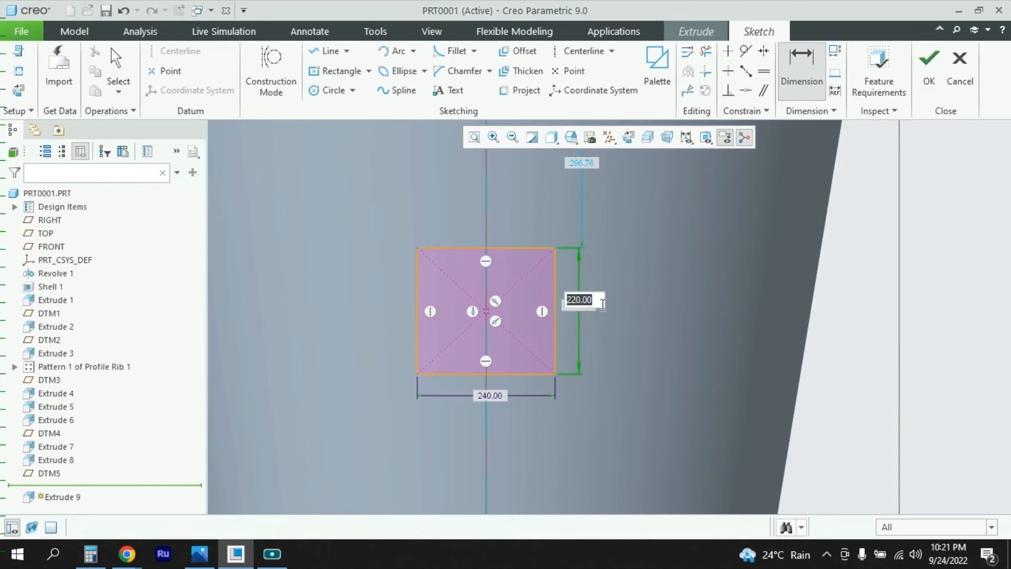
type("200")
key("Return")
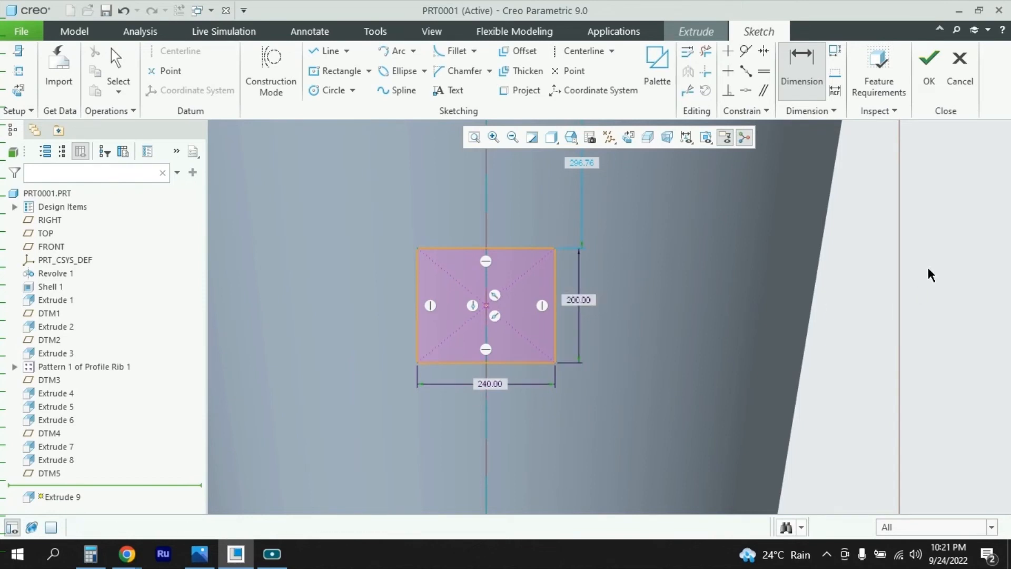
scroll(374, 312, "down", 3)
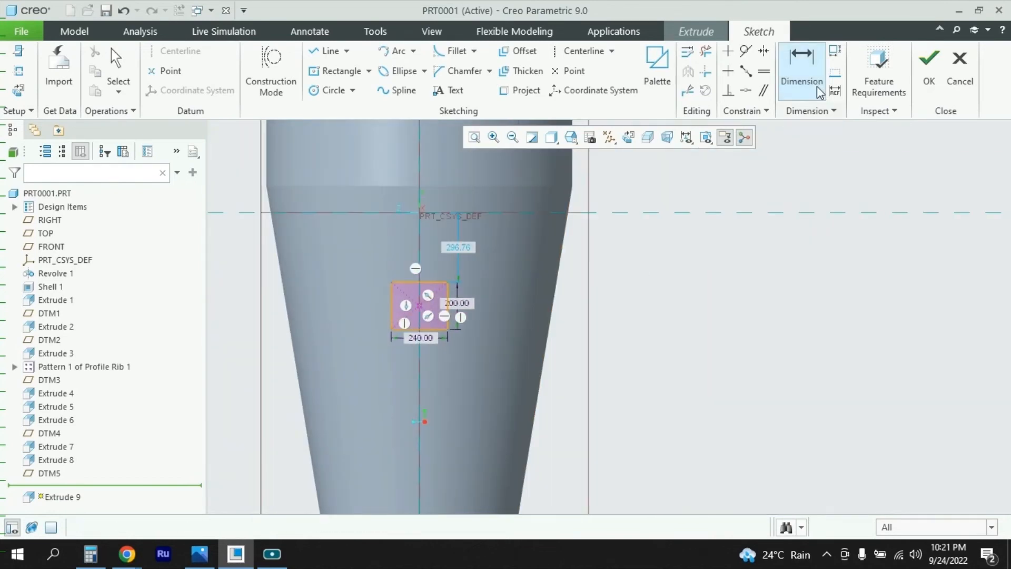
left_click(927, 67)
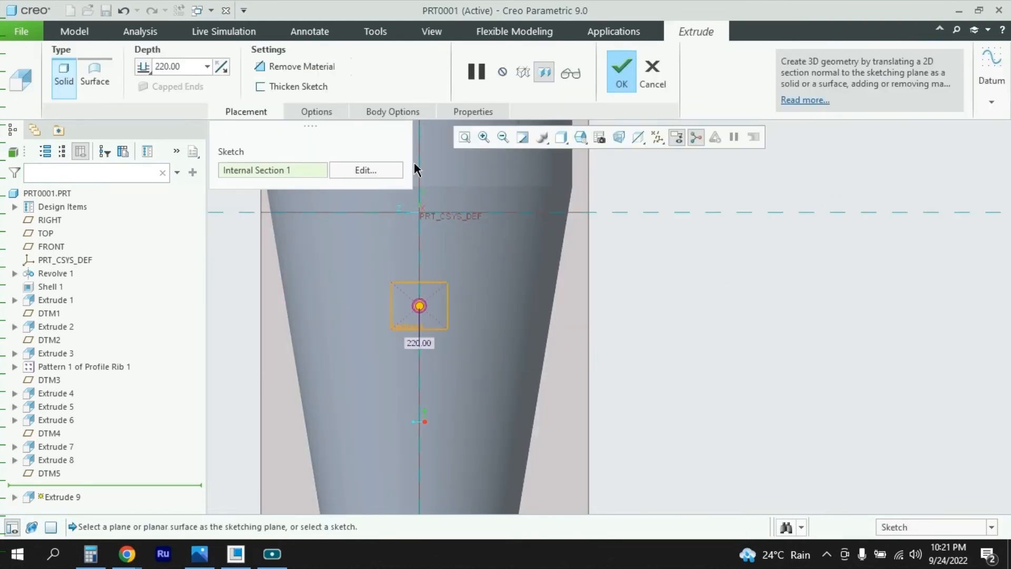
Step: Extrude the bracket rectangle toward the cone with the To Next depth option and apply it
mouse_move(542, 276)
middle_mouse_down()
mouse_move(461, 276)
mouse_move(474, 301)
mouse_move(454, 295)
mouse_move(495, 273)
mouse_move(466, 268)
mouse_move(481, 276)
middle_mouse_up()
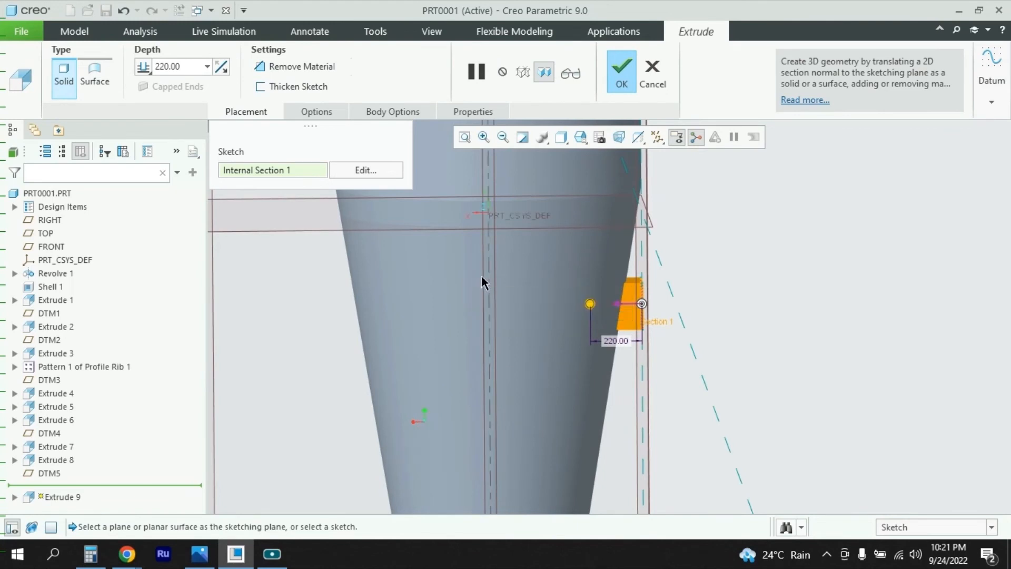
scroll(652, 311, "down", 3)
scroll(656, 315, "down", 1)
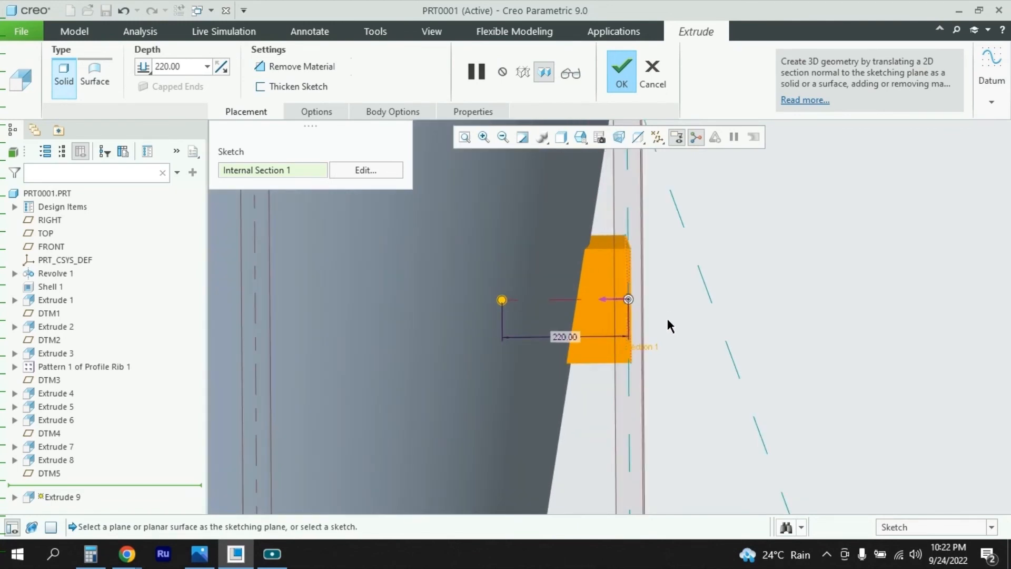
scroll(646, 324, "up", 6)
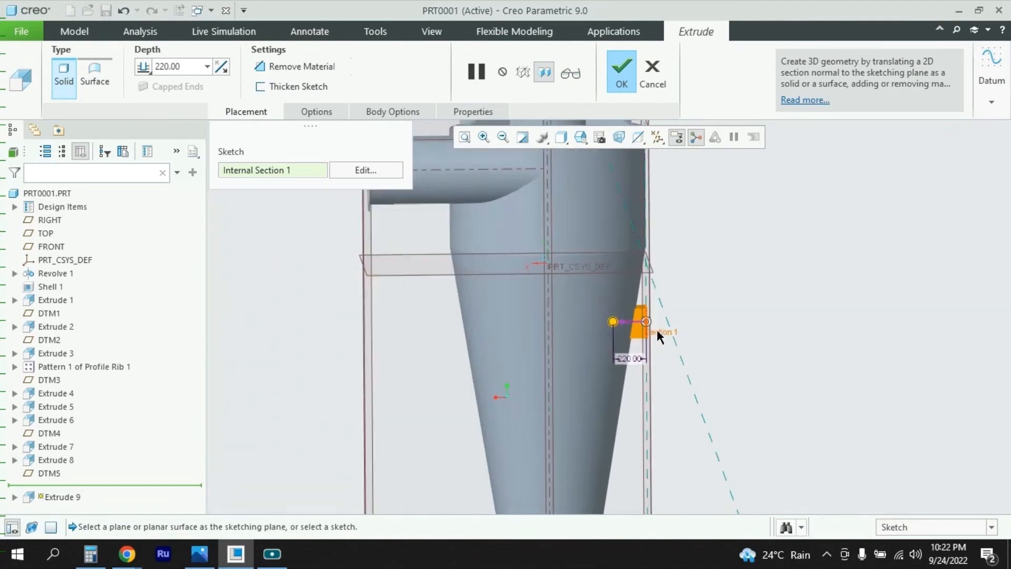
scroll(569, 346, "down", 4)
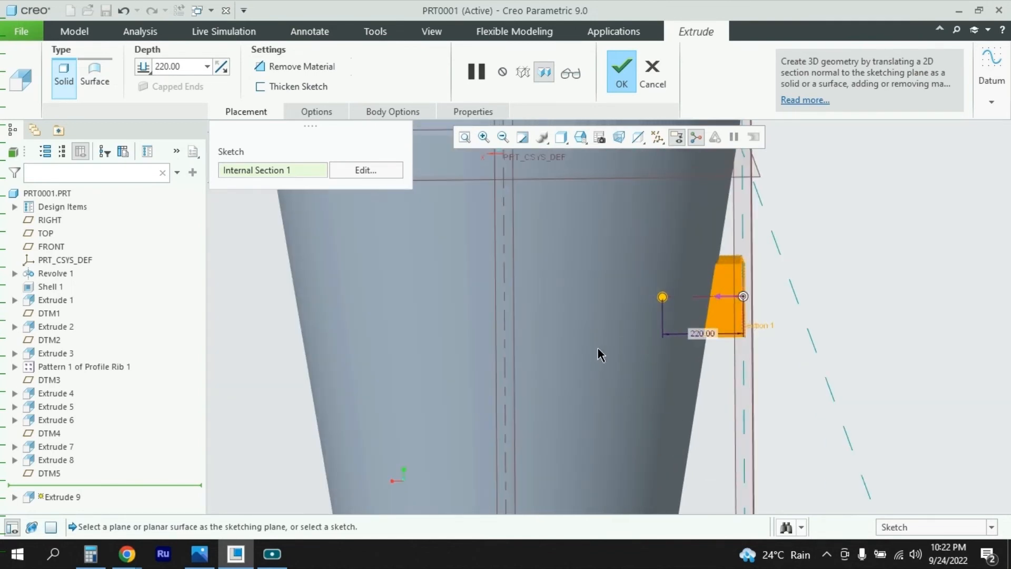
middle_click_drag(598, 349, 520, 331)
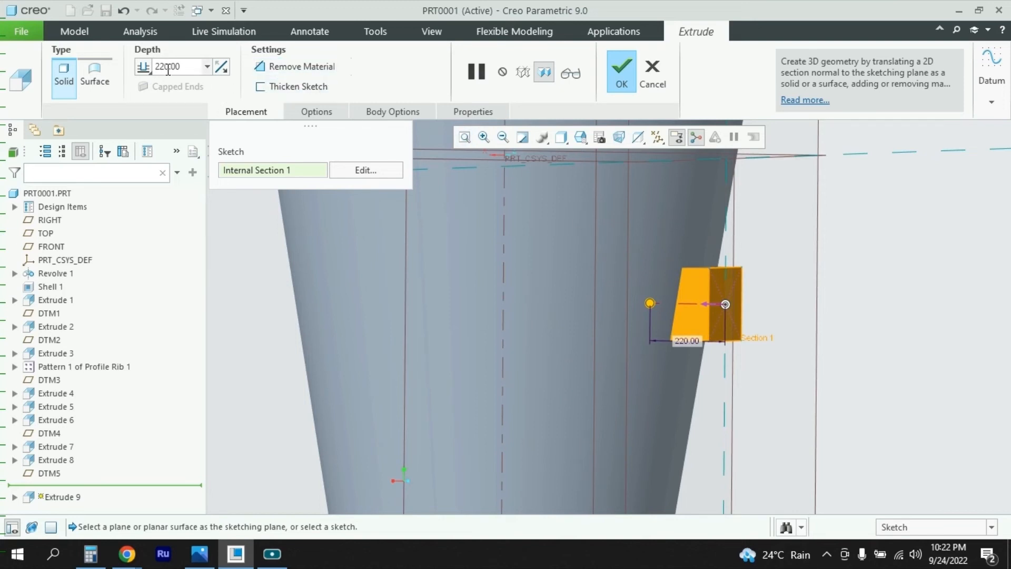
left_click(150, 70)
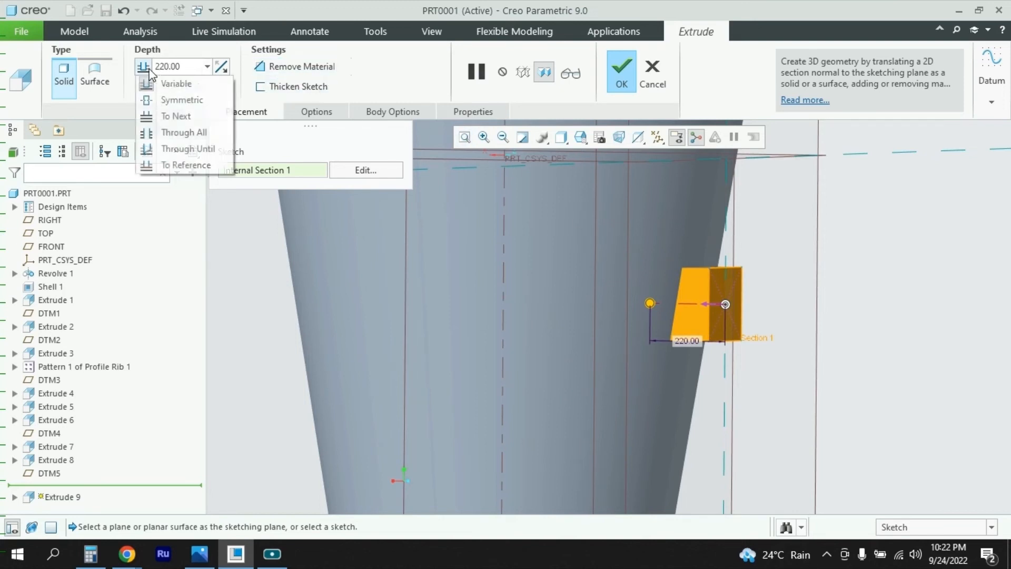
left_click(182, 116)
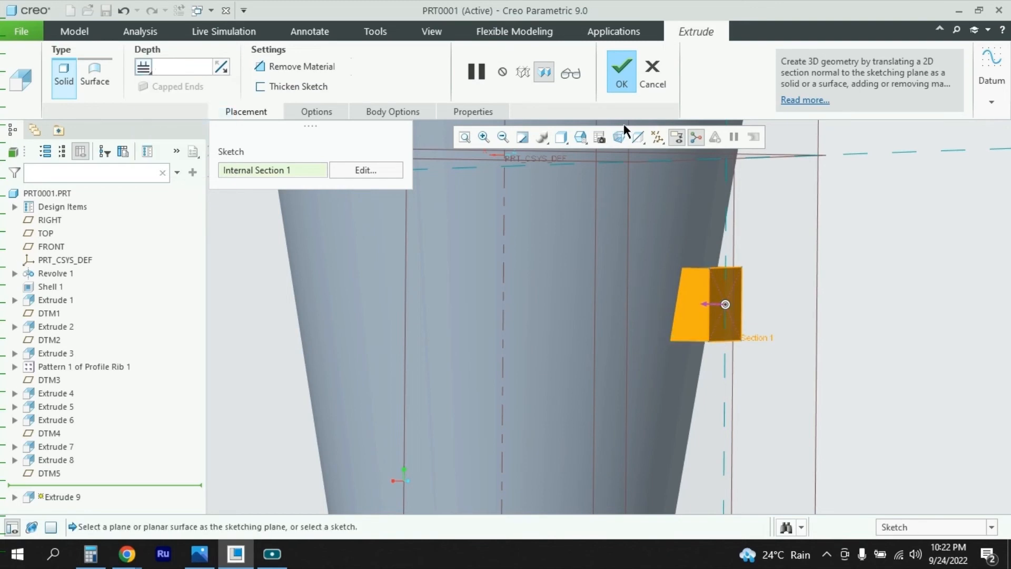
left_click(625, 73)
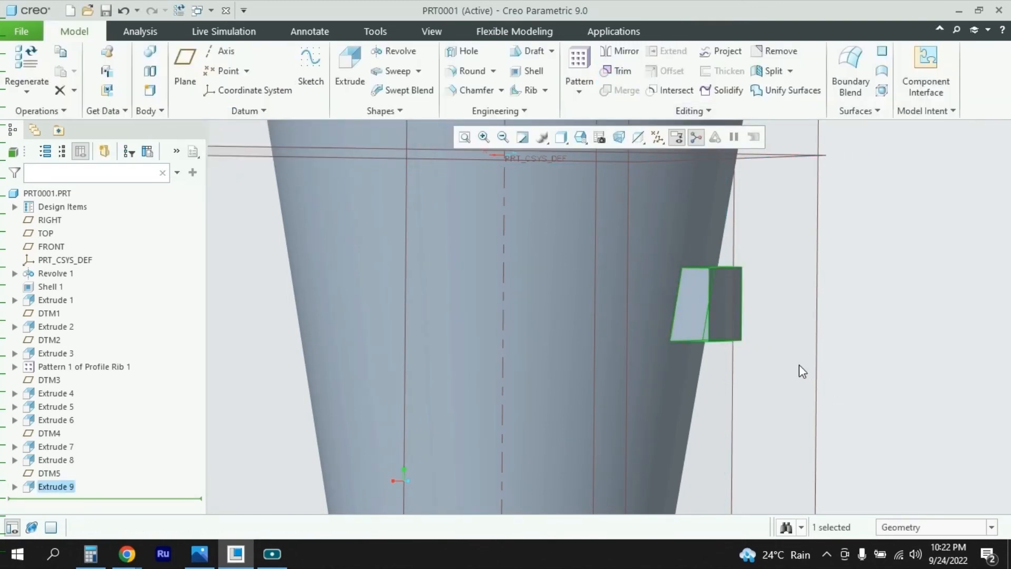
middle_click_drag(802, 372, 795, 330)
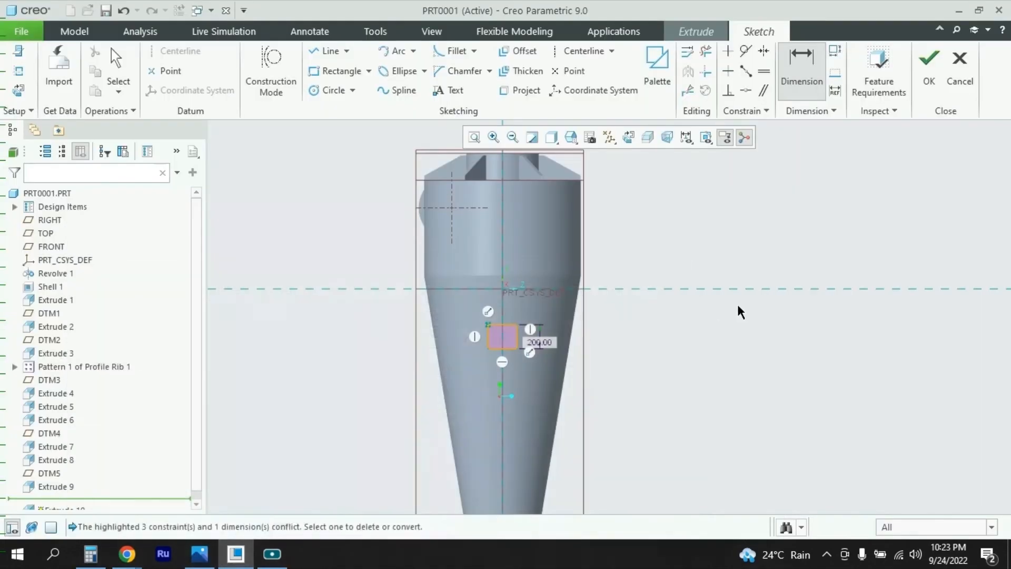
Step: Try to set the height of the rectangle in the second support extrusion's sketch to 700 mm
double_click(548, 345)
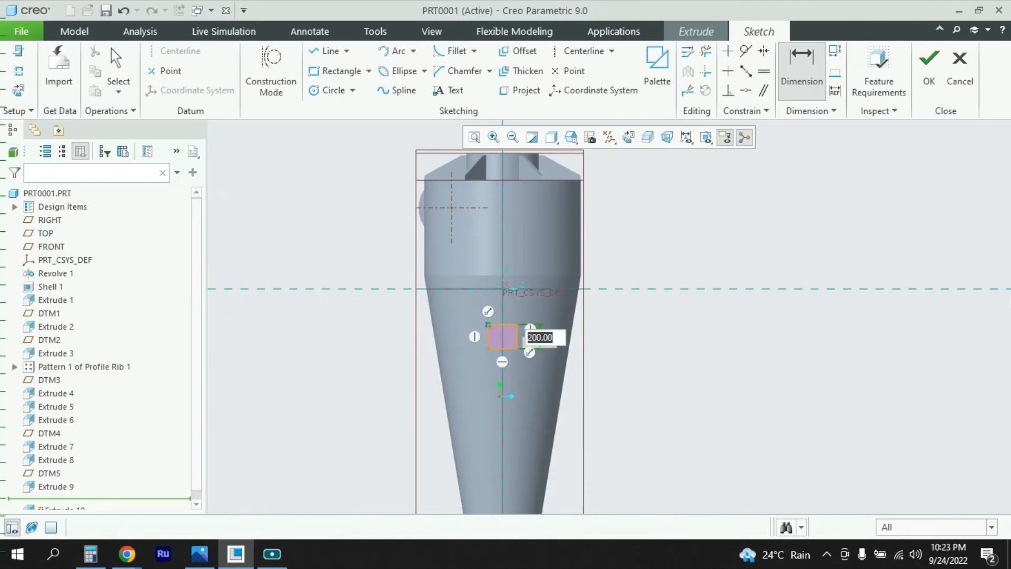
type("700")
key("Return")
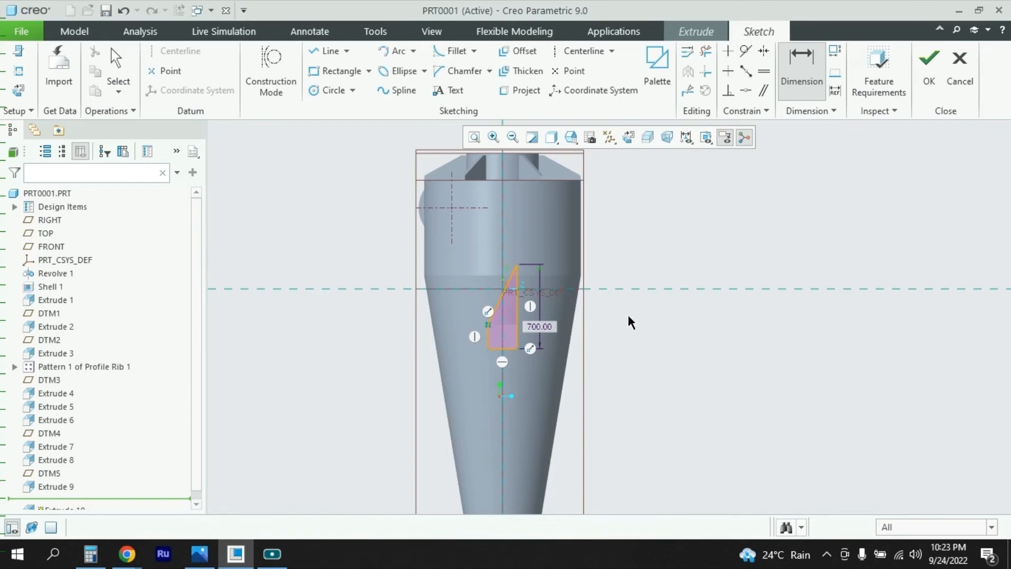
Step: Undo the 700 mm height change and the rectangle's height dimension
key("ctrl+z")
scroll(548, 338, "down", 6)
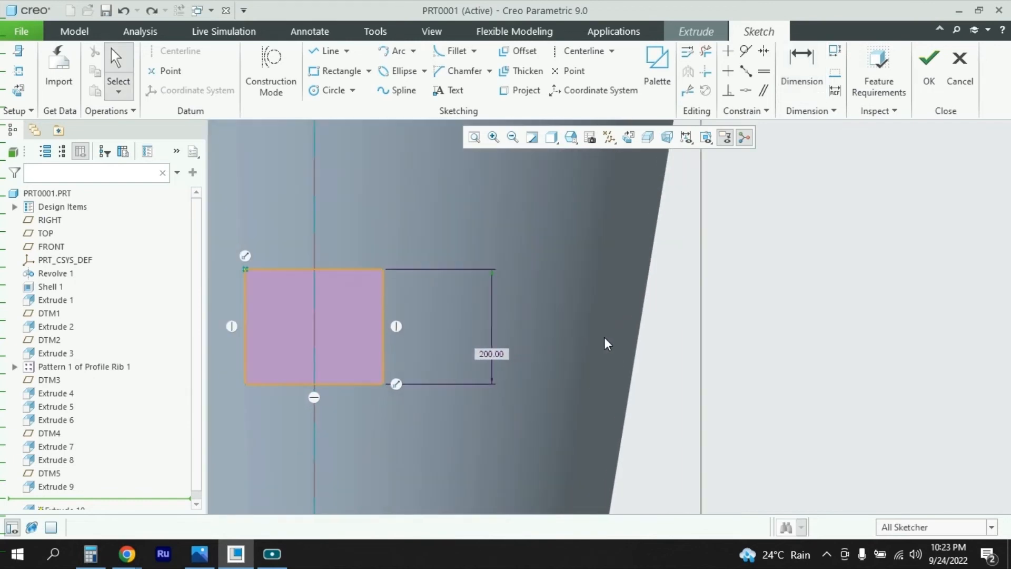
scroll(606, 343, "up", 5)
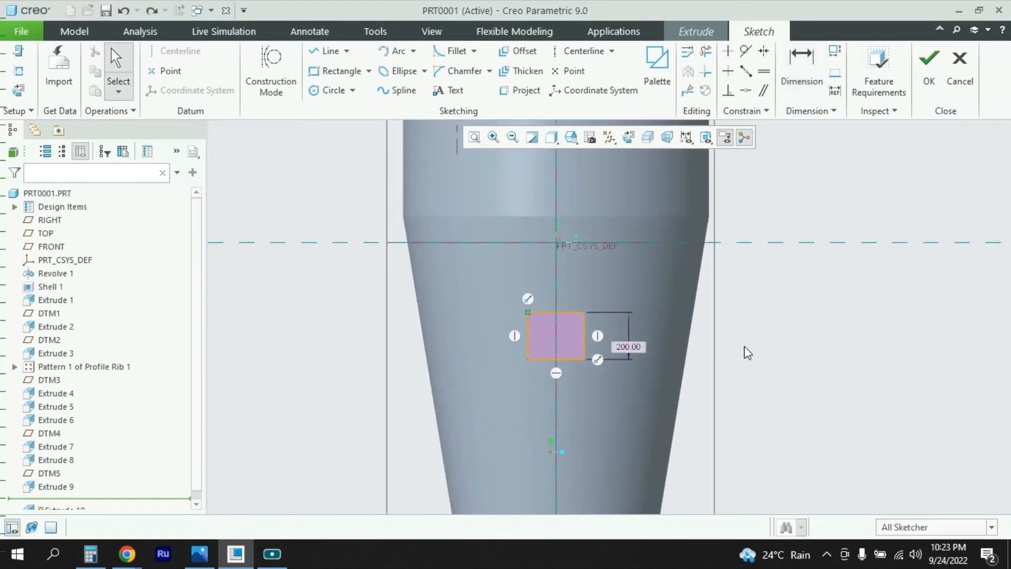
key("ctrl+z")
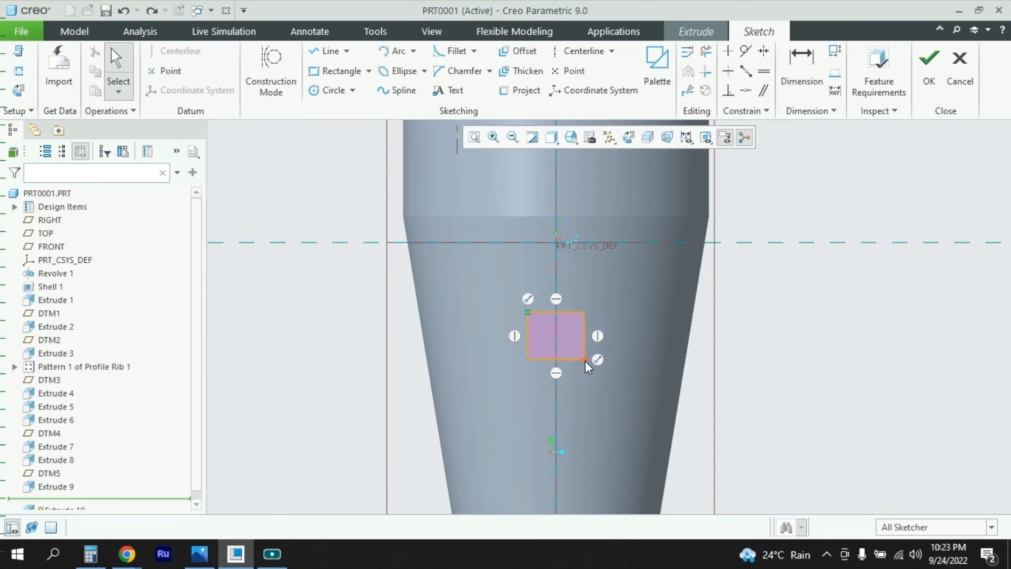
Step: Quit the leg sketch without saving its rectangle and cancel the unfinished extrusion
scroll(586, 360, "up", 5)
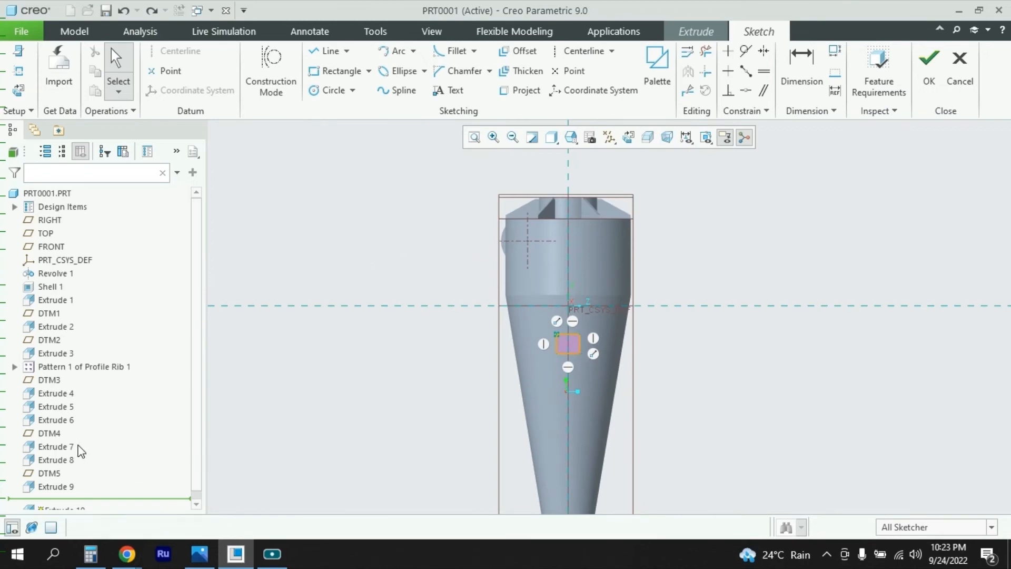
scroll(105, 388, "down", 1)
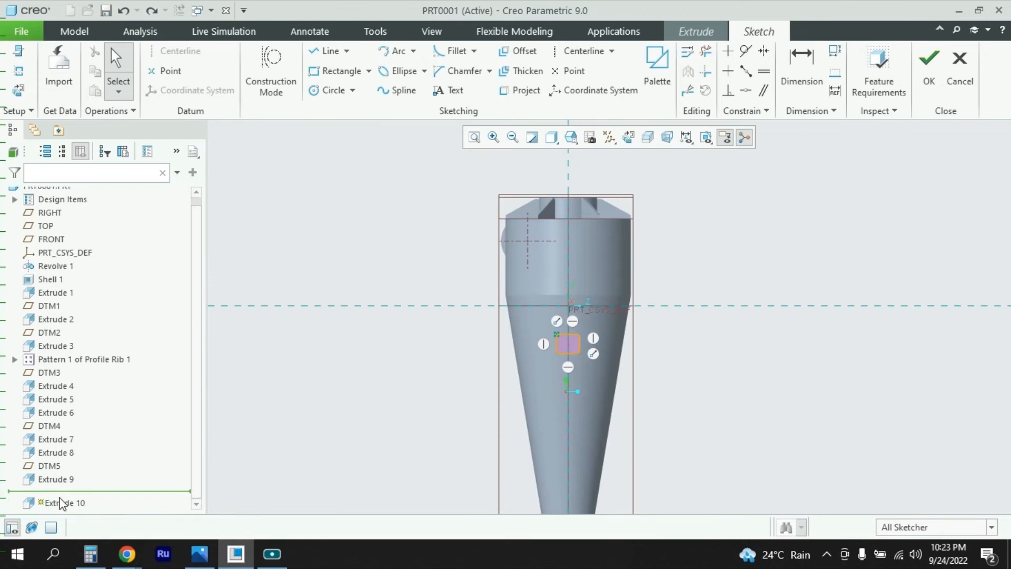
left_click(962, 68)
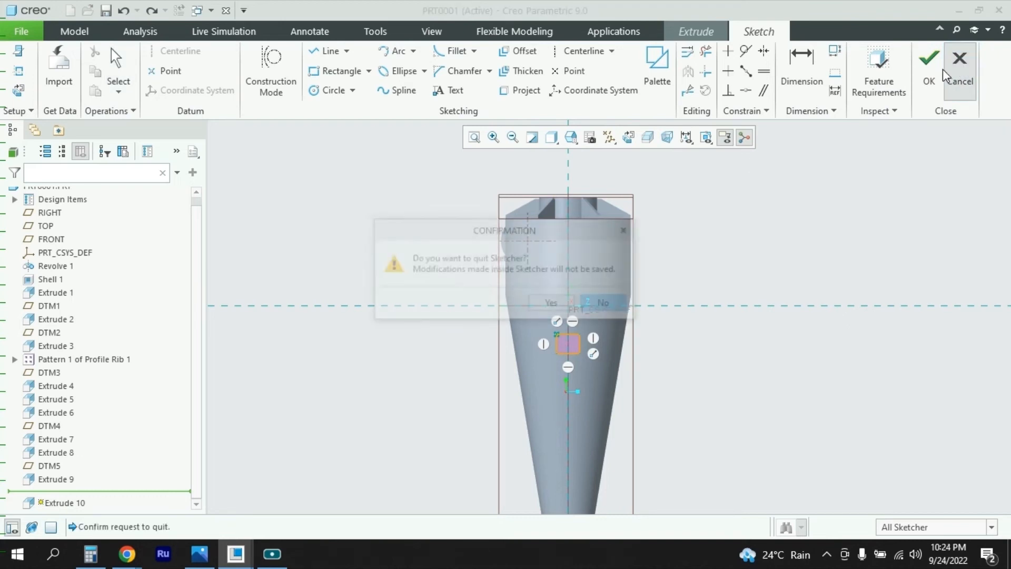
left_click(548, 301)
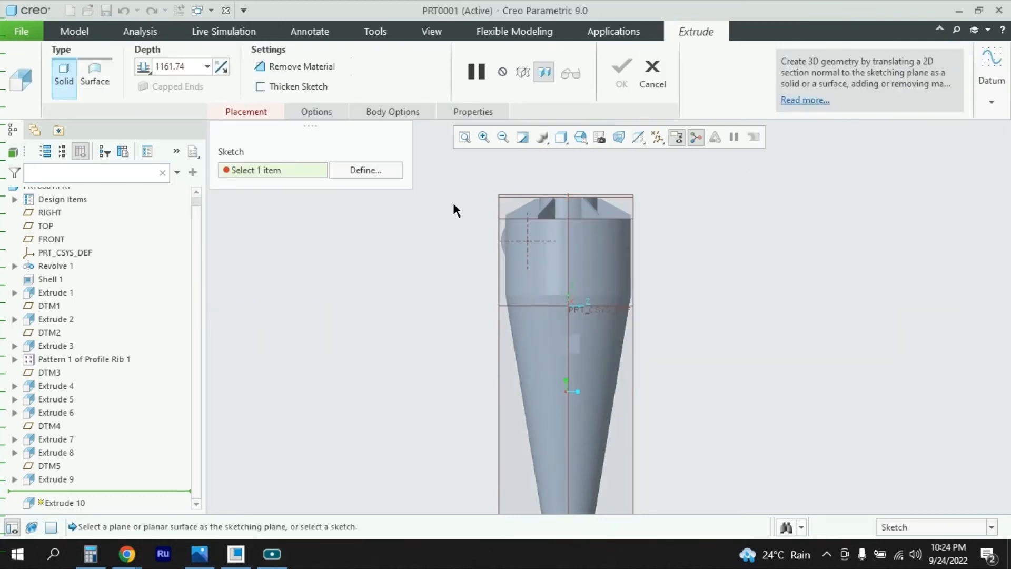
left_click(651, 68)
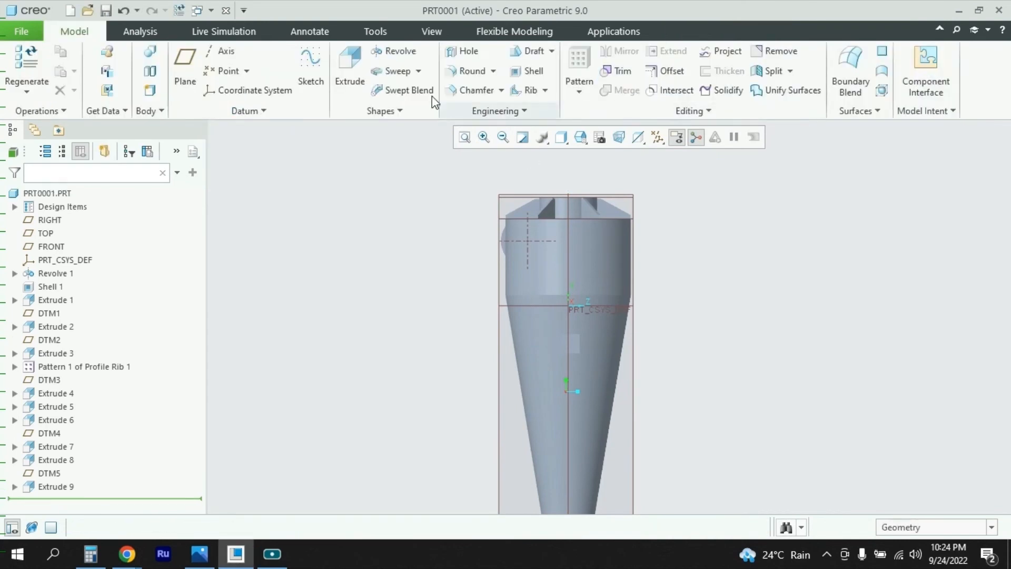
Step: Start an extrusion on the bracket's outer face and sketch a closed line-chain profile about 230 mm wide and 916 mm high from its upper corners
left_click(350, 75)
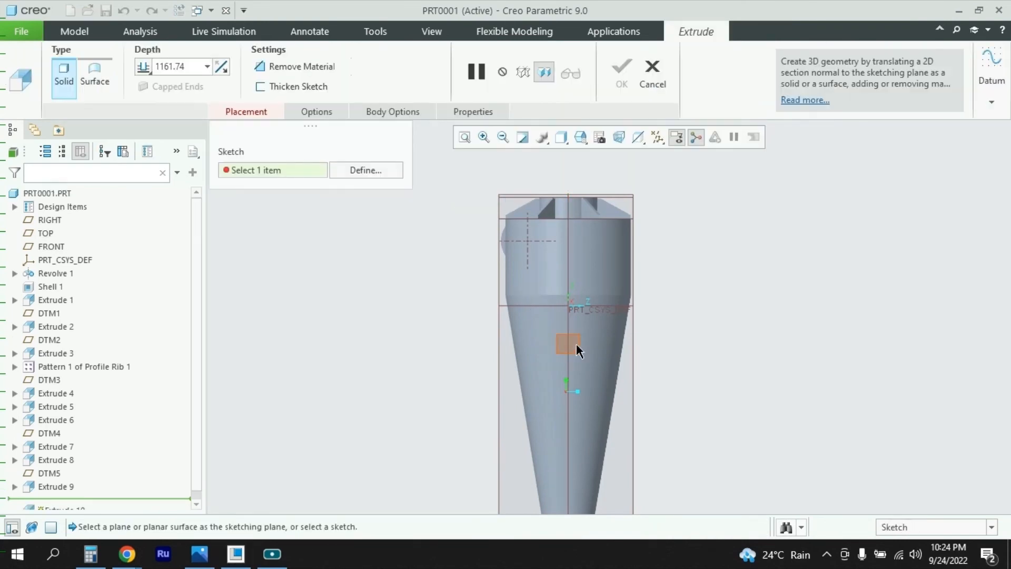
left_click(569, 348)
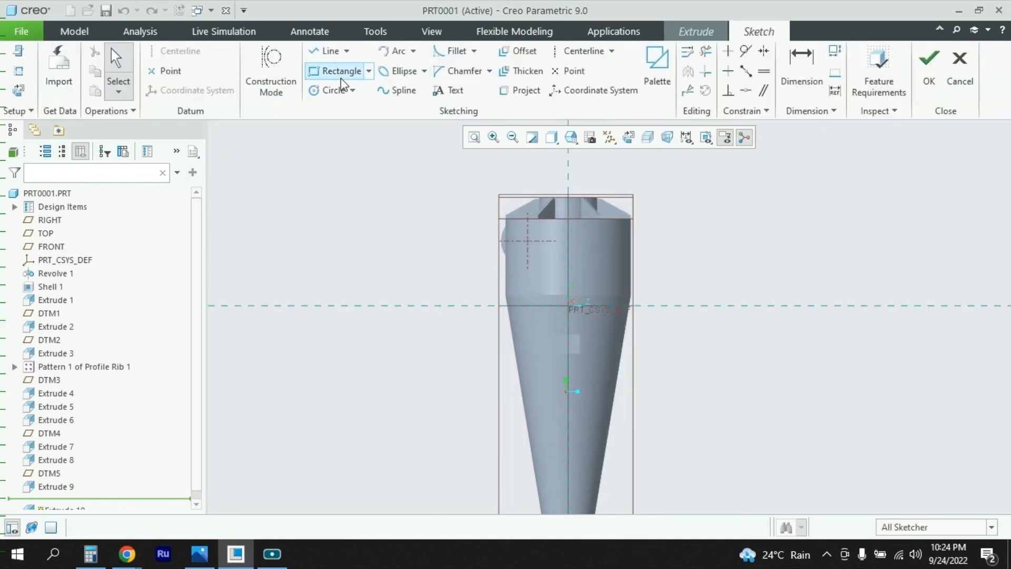
left_click(347, 51)
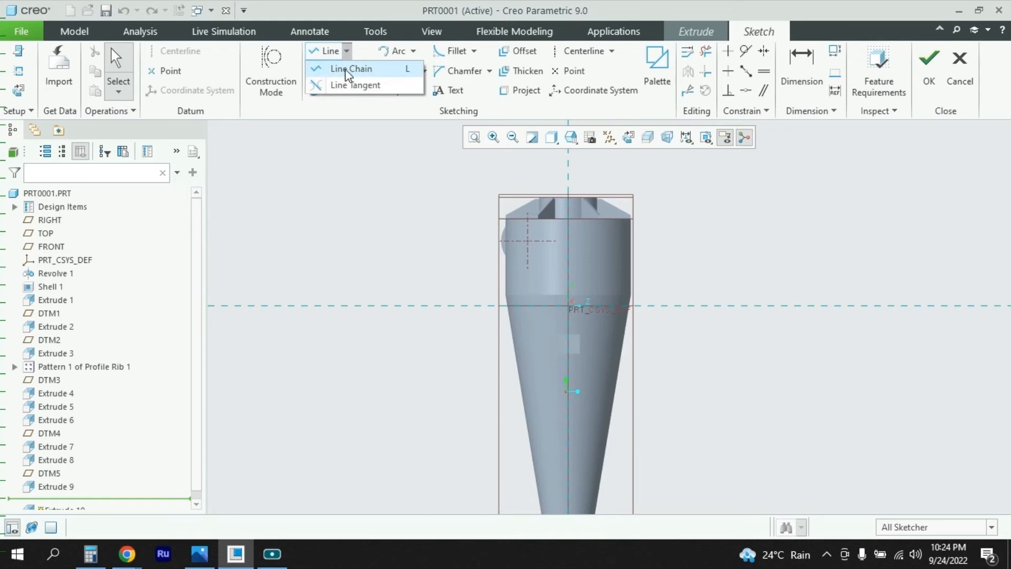
left_click(338, 69)
scroll(536, 365, "up", 6)
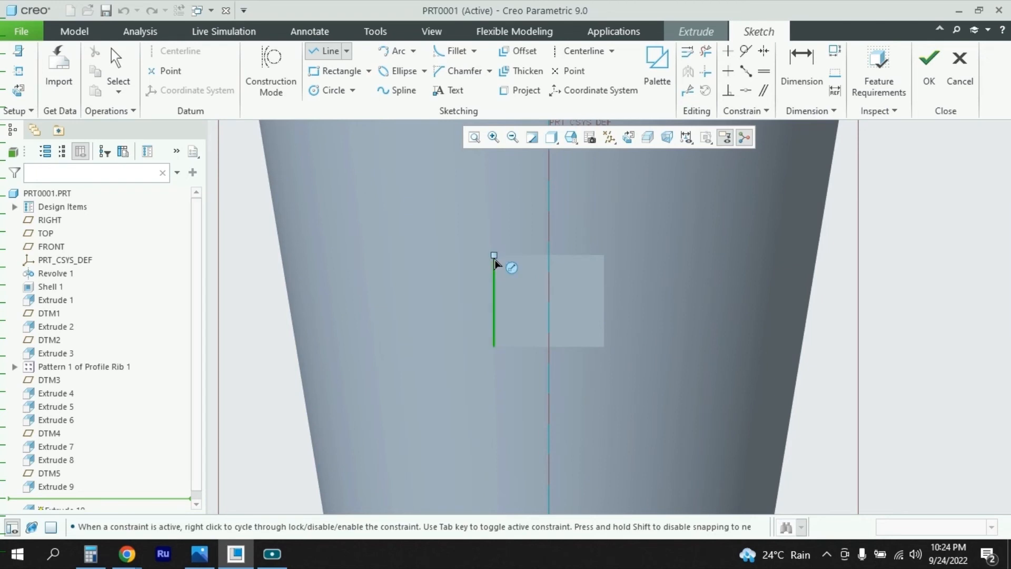
left_click(494, 256)
scroll(466, 420, "down", 5)
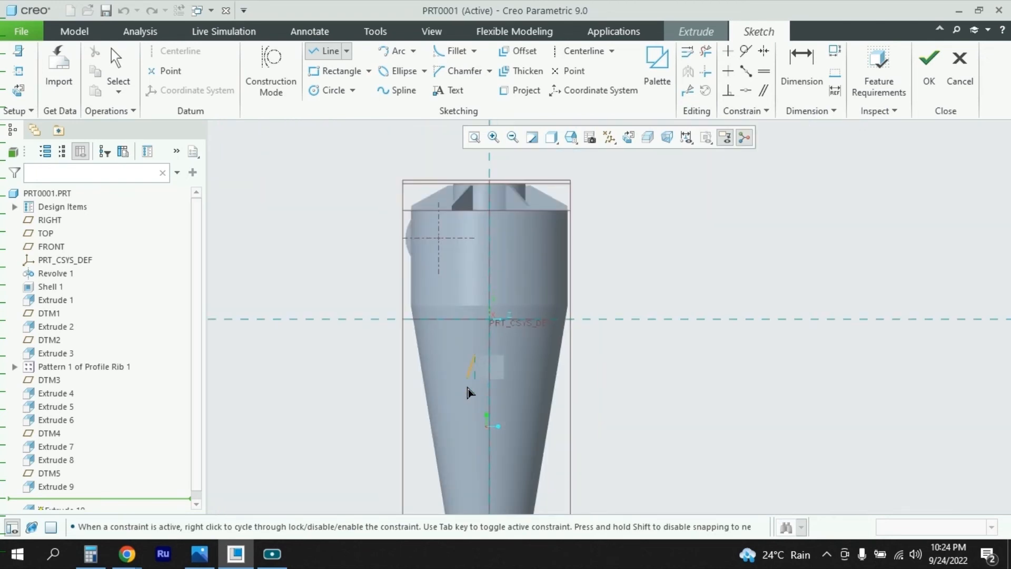
left_click(474, 465)
left_click(504, 466)
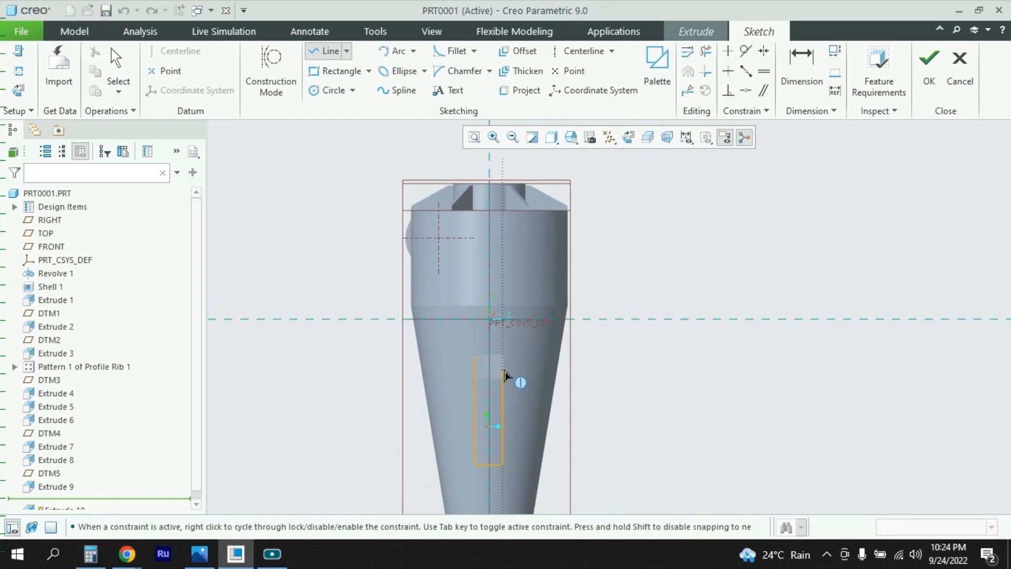
left_click(504, 356)
left_click(474, 356)
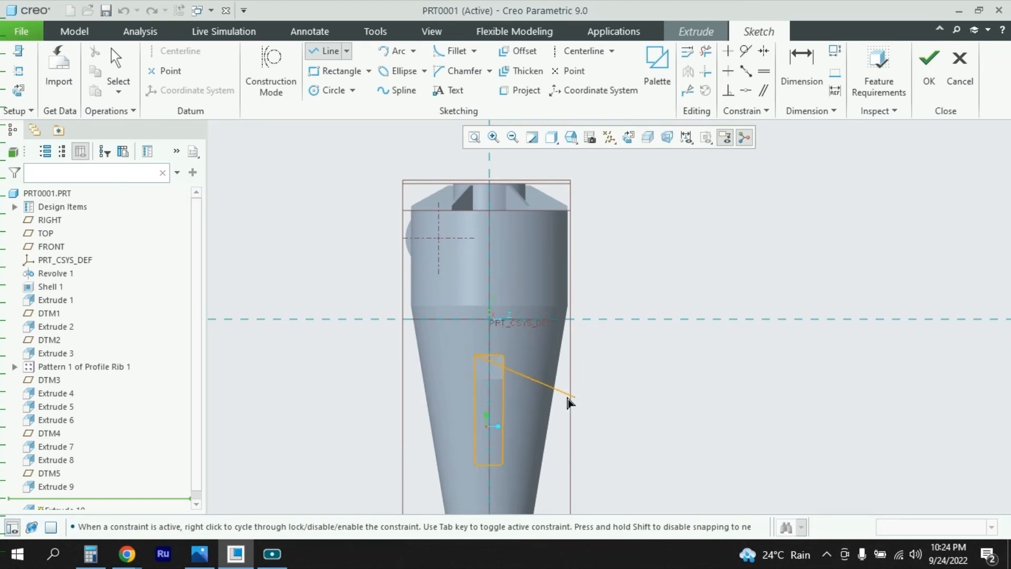
middle_click(499, 386)
middle_click(501, 385)
Step: Set the height of the leg profile to 750 mm and finish the sketch
scroll(517, 388, "up", 4)
scroll(515, 428, "down", 6)
scroll(489, 394, "down", 3)
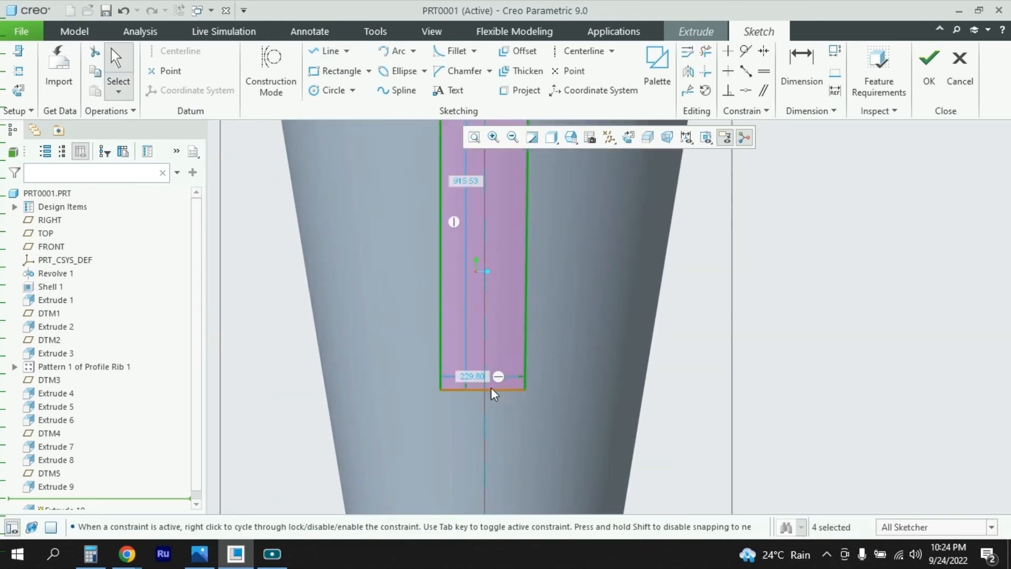
scroll(491, 395, "up", 3)
double_click(470, 272)
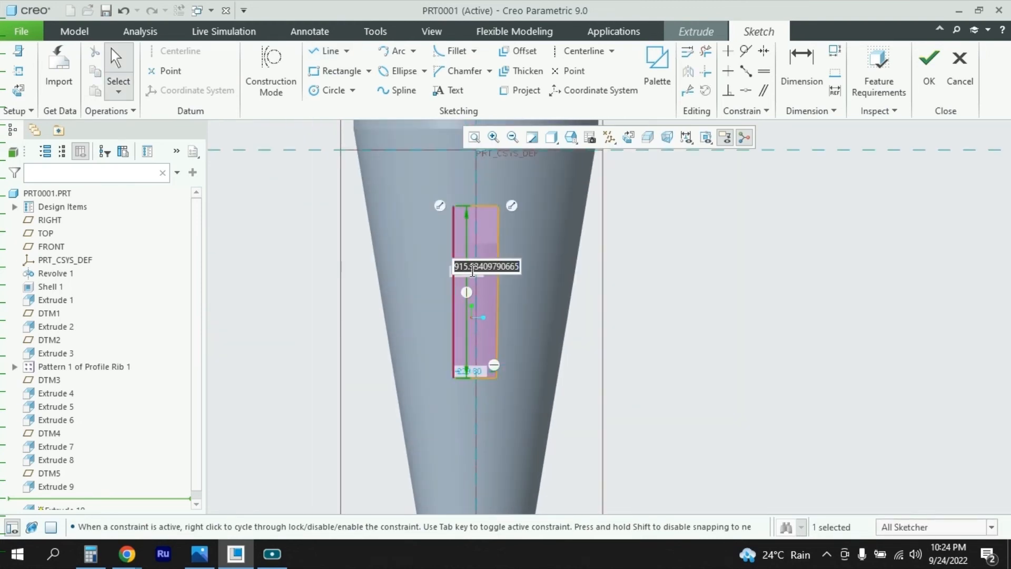
type("750")
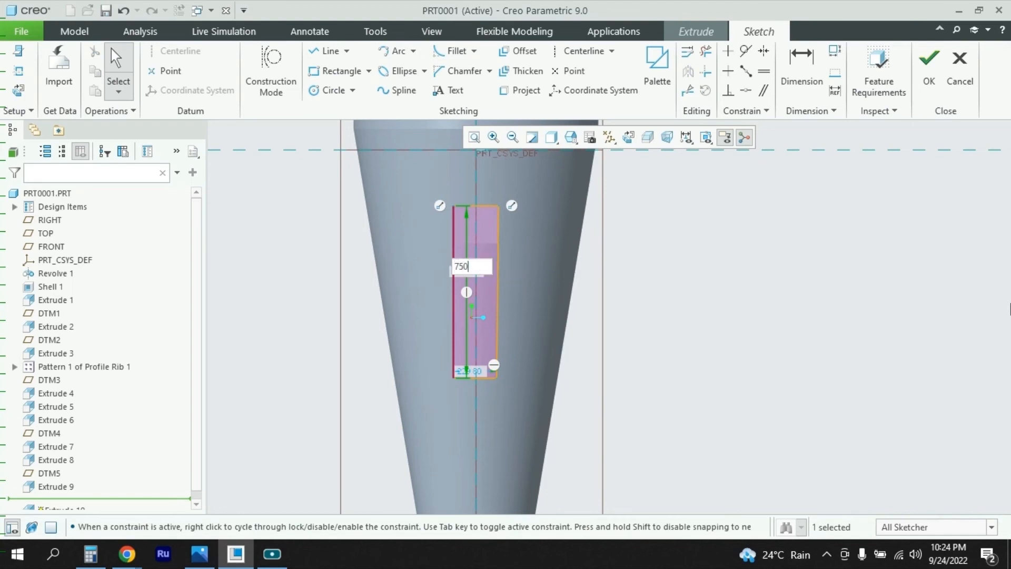
key("Return")
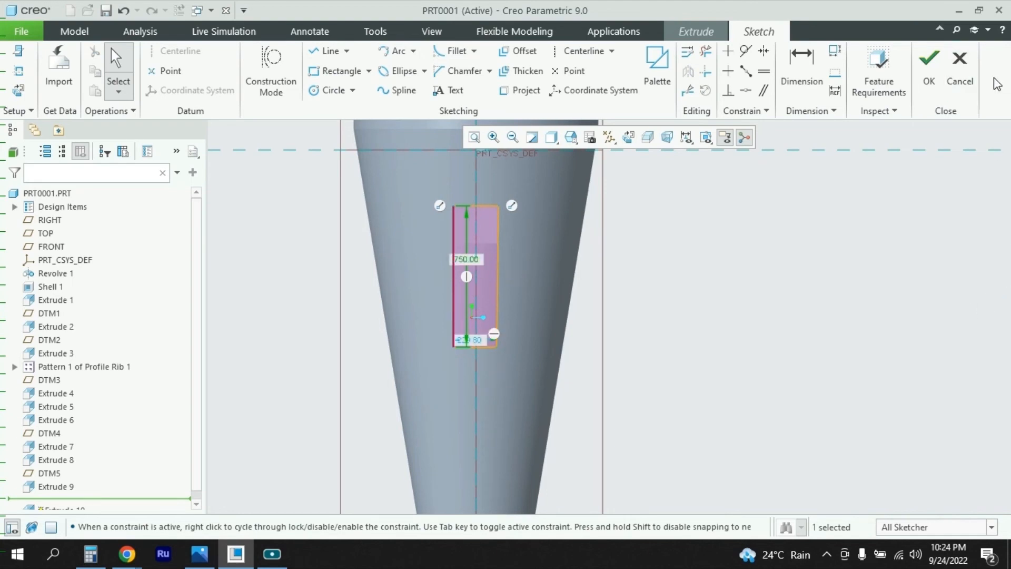
left_click(929, 69)
Step: Extrude the leg profile 100 mm away from the cone and apply the feature
middle_click_drag(557, 284, 619, 277)
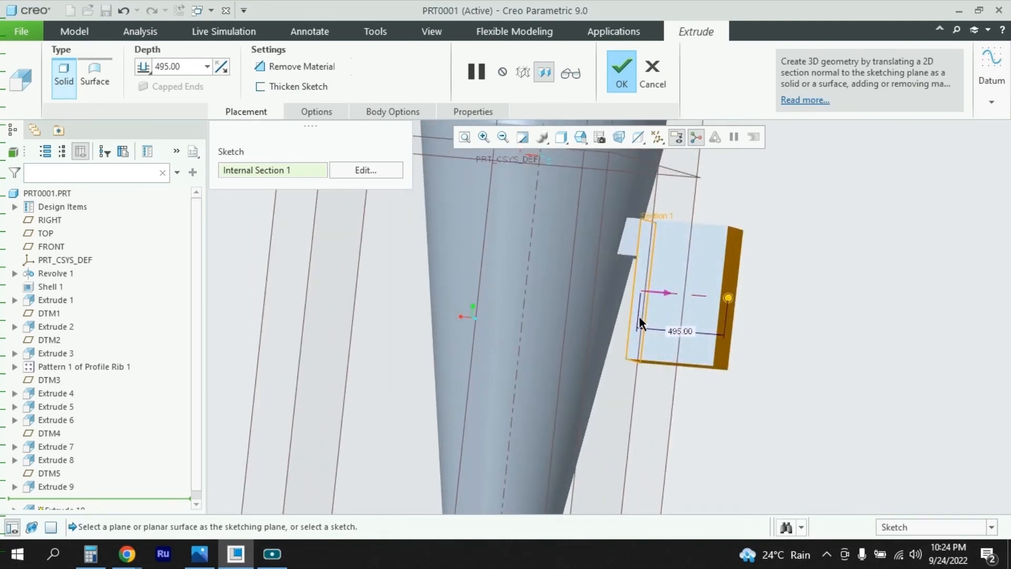
double_click(192, 67)
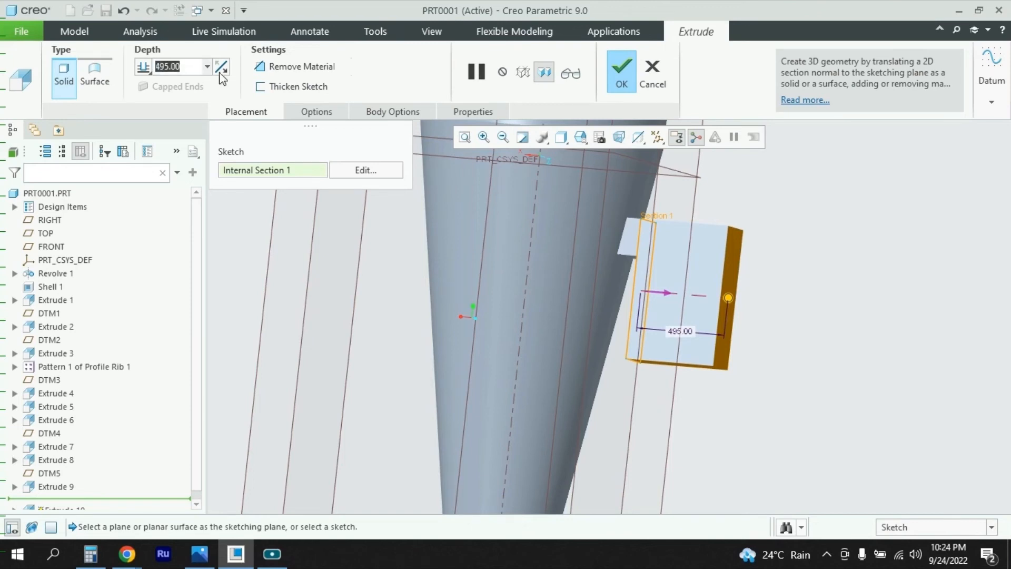
type("100")
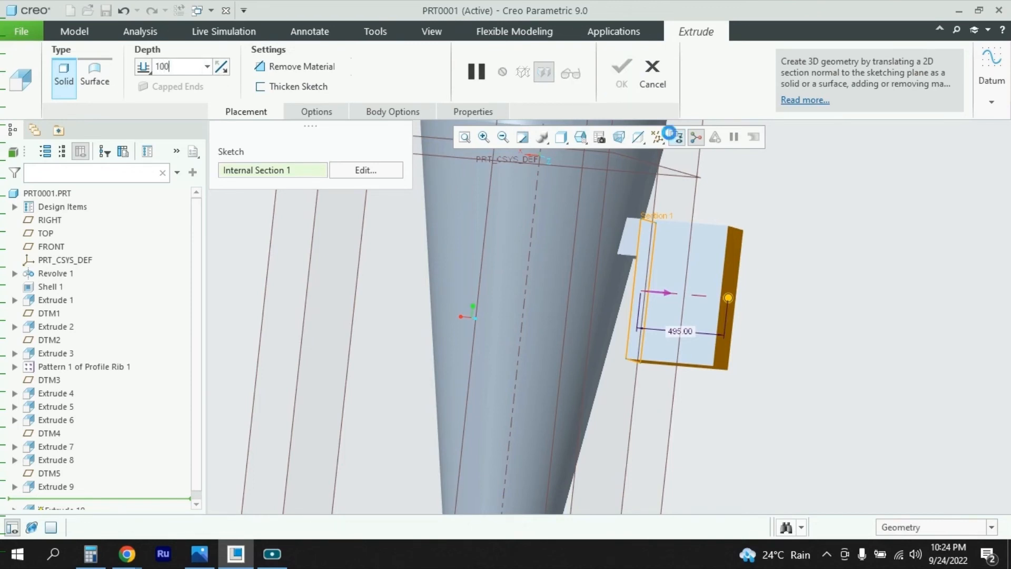
key("Return")
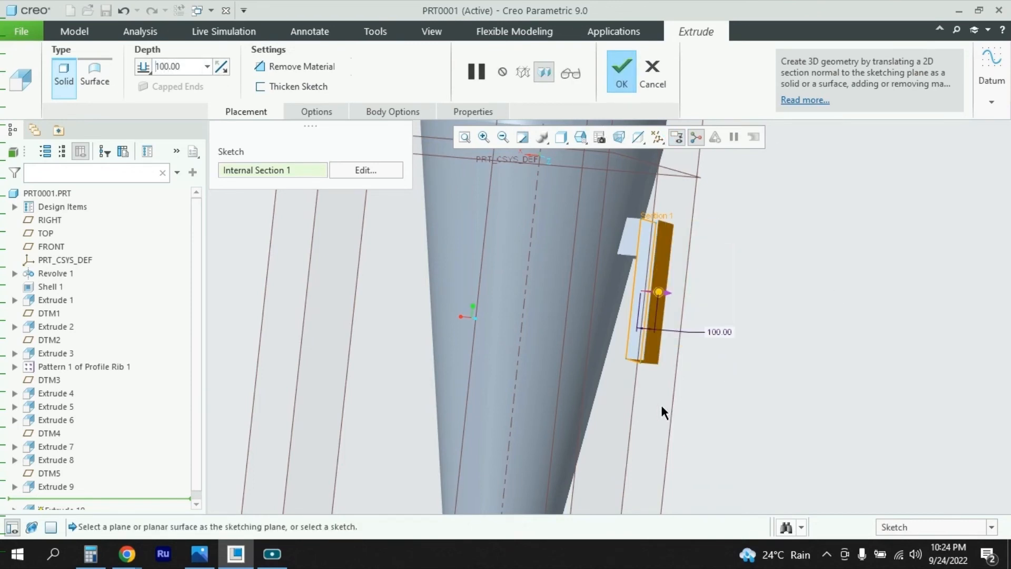
middle_click_drag(702, 374, 729, 375)
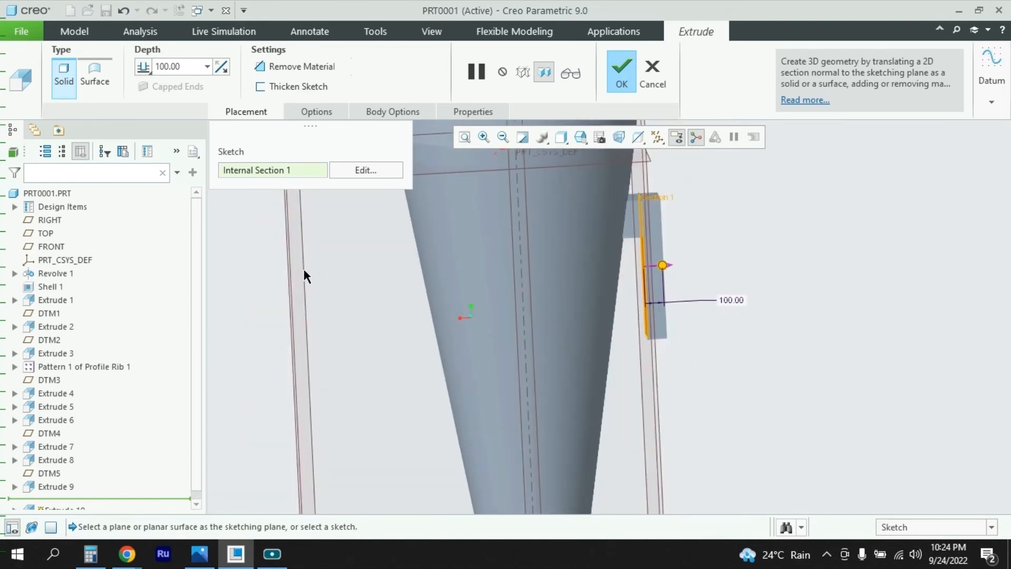
left_click(621, 75)
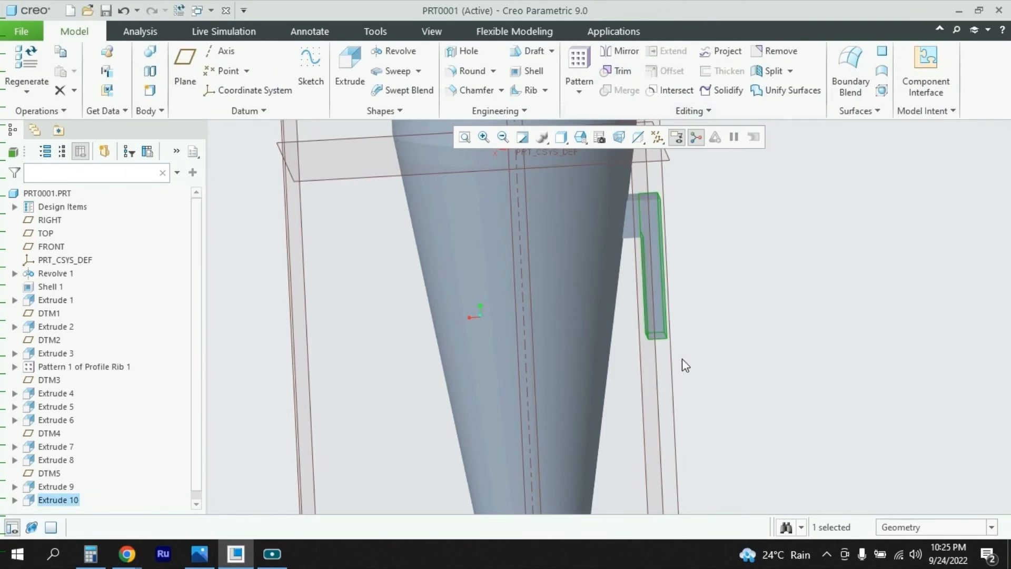
Step: Start an extrusion on the leg's bottom face and sketch a corner rectangle about 354 mm by 180 mm around the leg's end
mouse_move(709, 337)
middle_mouse_down()
mouse_move(673, 336)
mouse_move(648, 357)
mouse_move(673, 331)
mouse_move(674, 302)
middle_mouse_up()
left_click(813, 296)
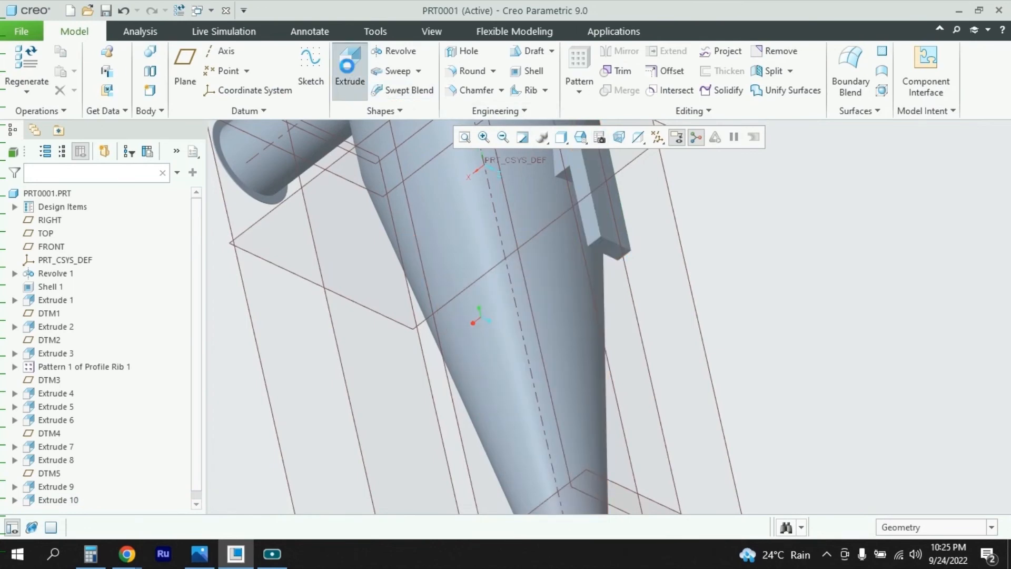
left_click(348, 66)
left_click(614, 249)
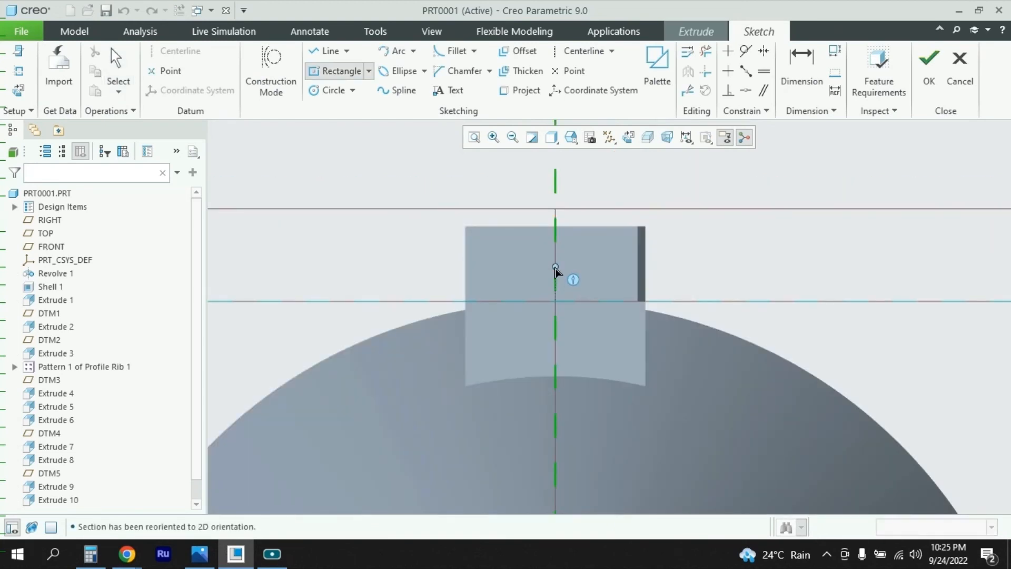
left_click(368, 70)
left_click(354, 88)
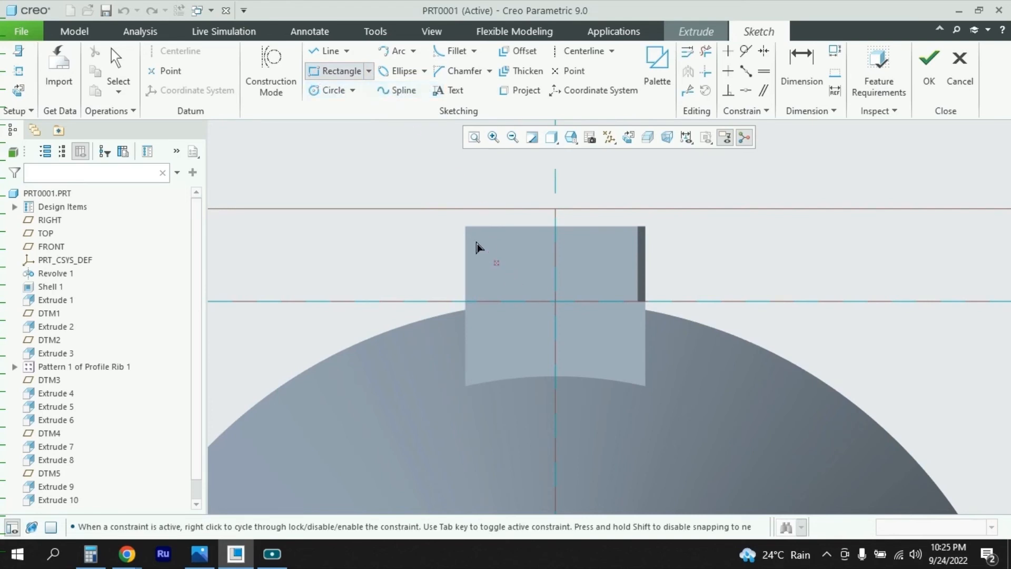
left_click(419, 201)
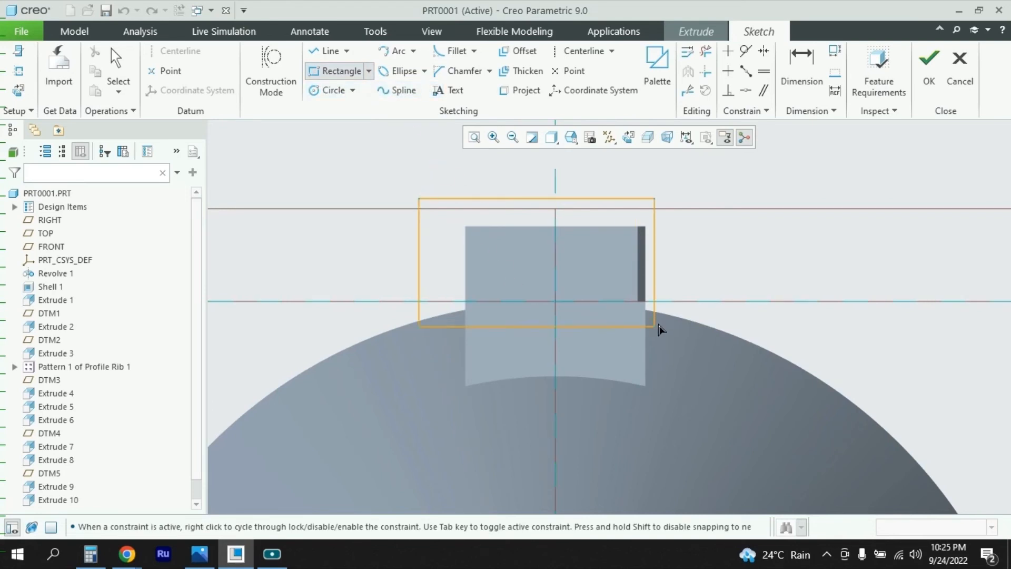
left_click(685, 334)
middle_click(755, 263)
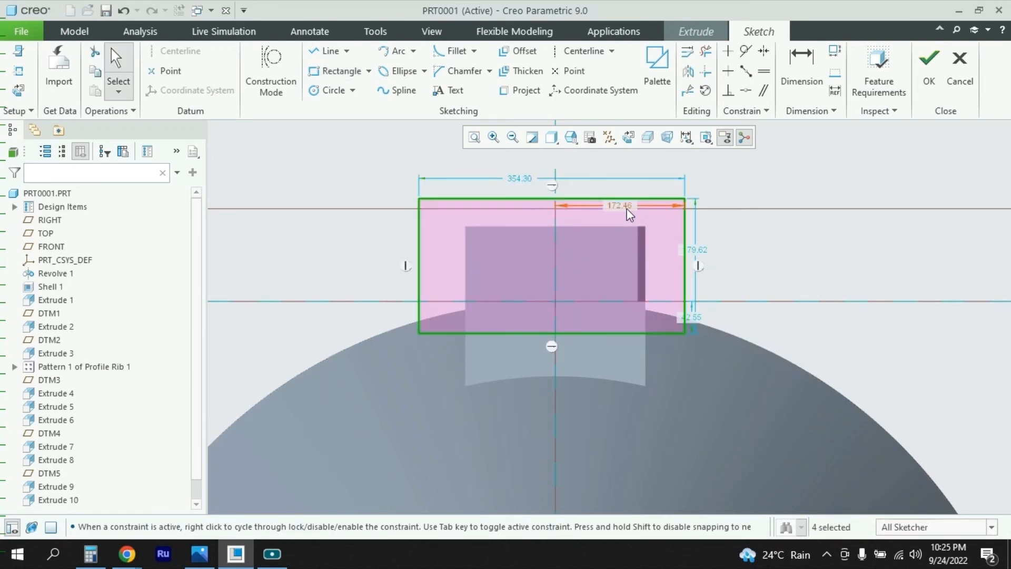
Step: Dimension the rectangle's left edge from the vertical reference line and set the distance to 172 mm
left_click(802, 71)
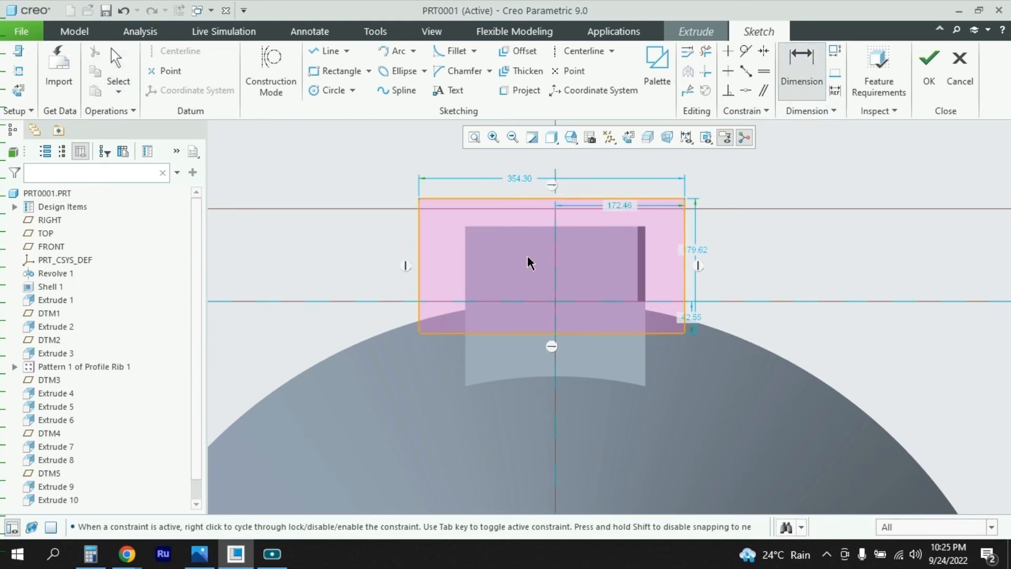
left_click(555, 225)
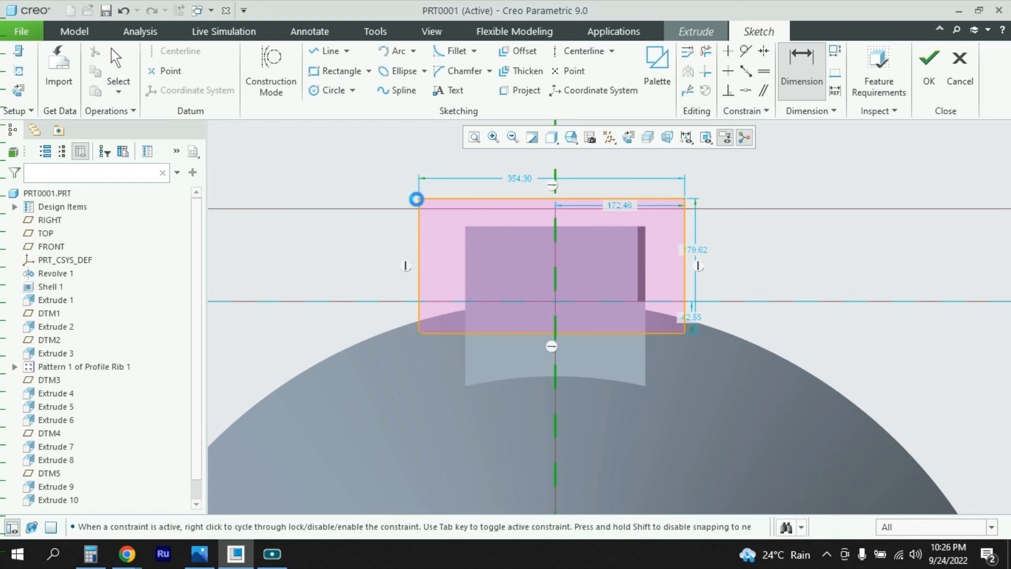
left_click(419, 199)
middle_click(484, 224)
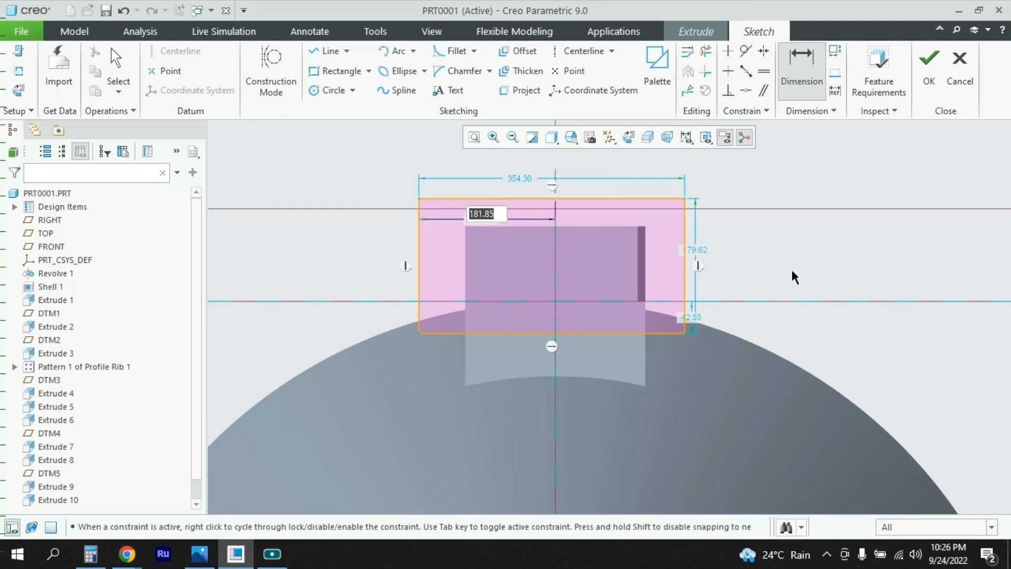
type("172")
key("Return")
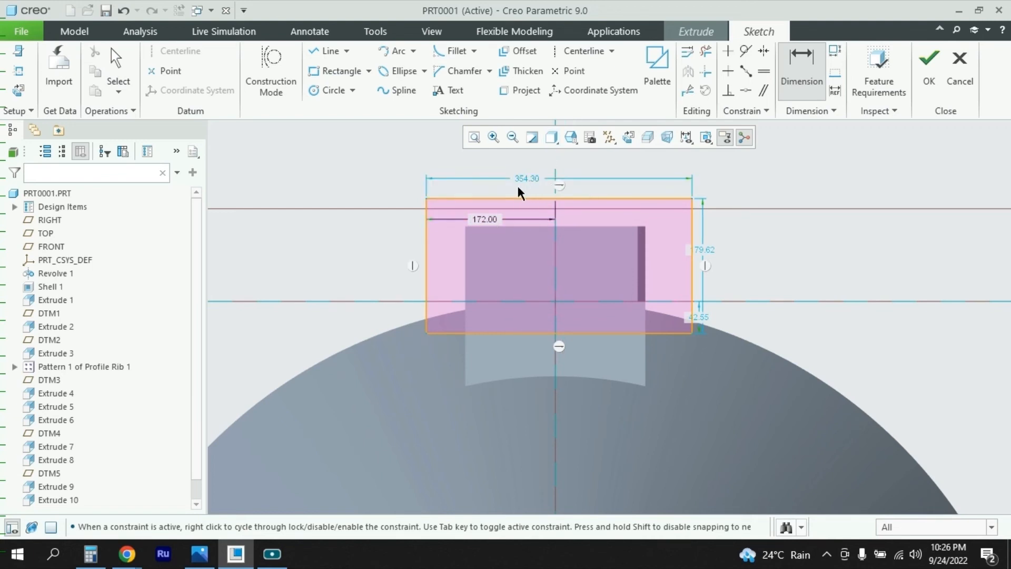
Step: Switch to the calculator and compute twice the 172 mm edge distance
left_click(91, 554)
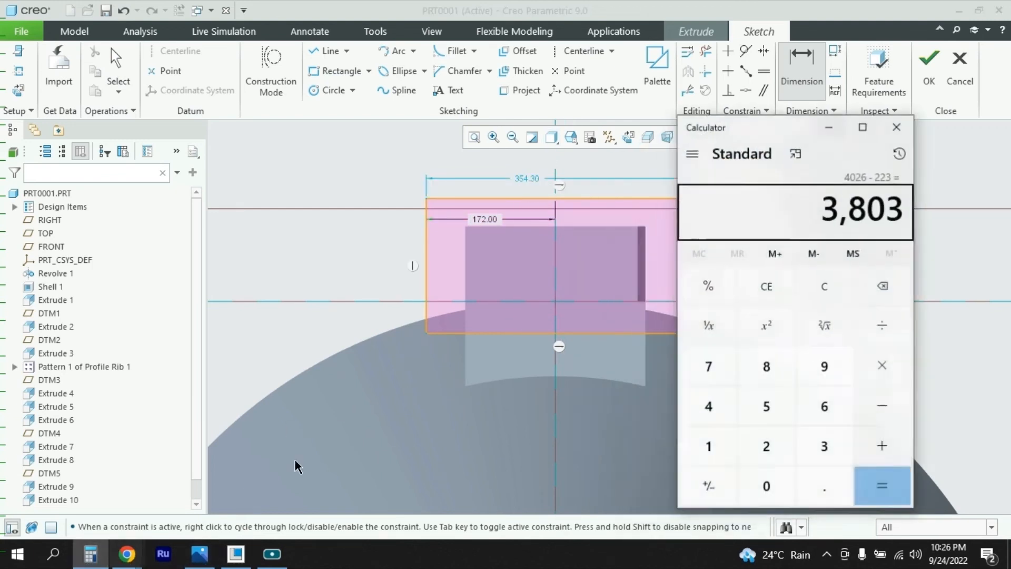
key("Escape")
type("172")
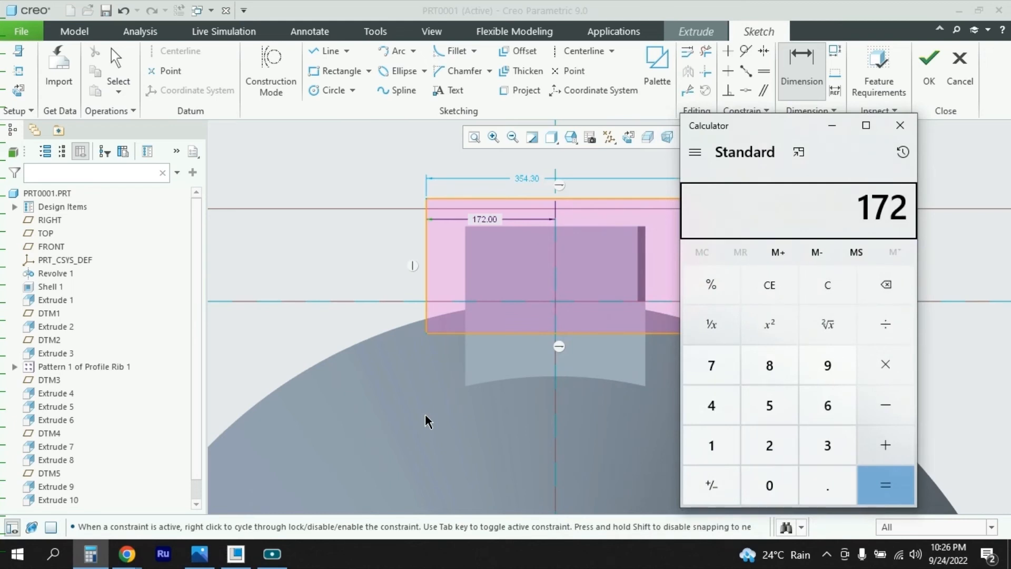
type("*2=")
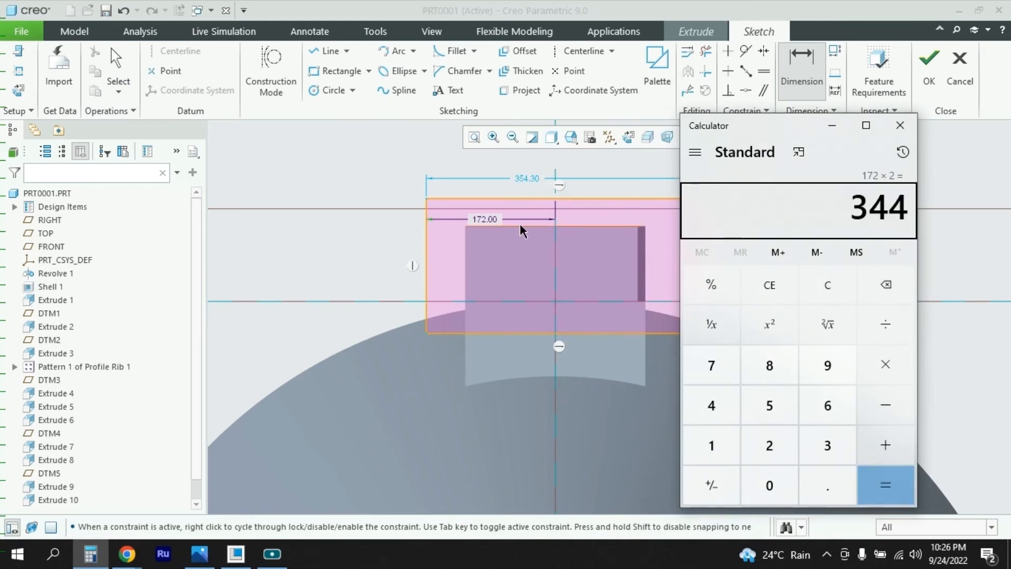
Step: Set the base plate rectangle's overall width to 344 mm and finish the sketch
left_click(529, 181)
double_click(528, 180)
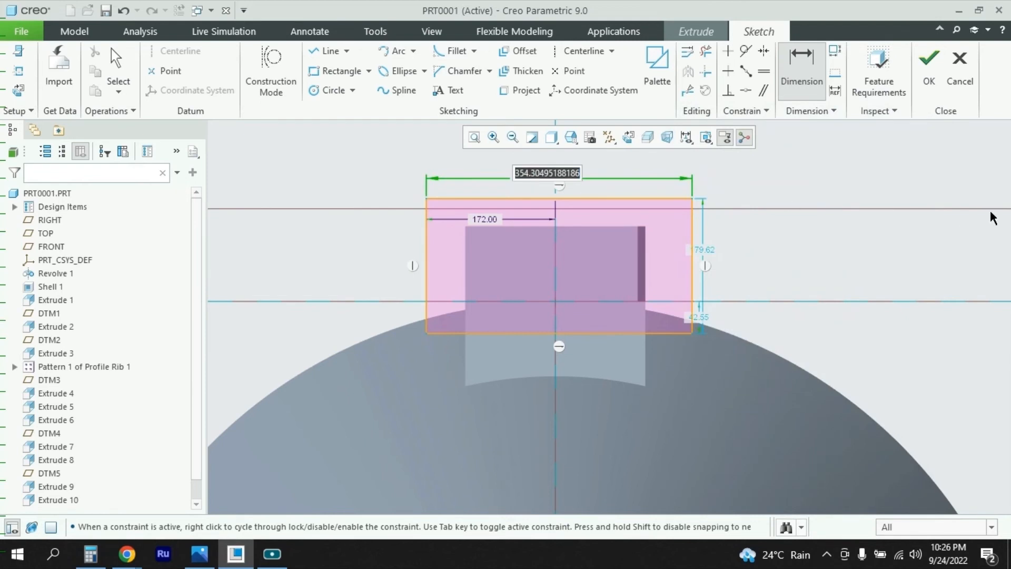
type("344")
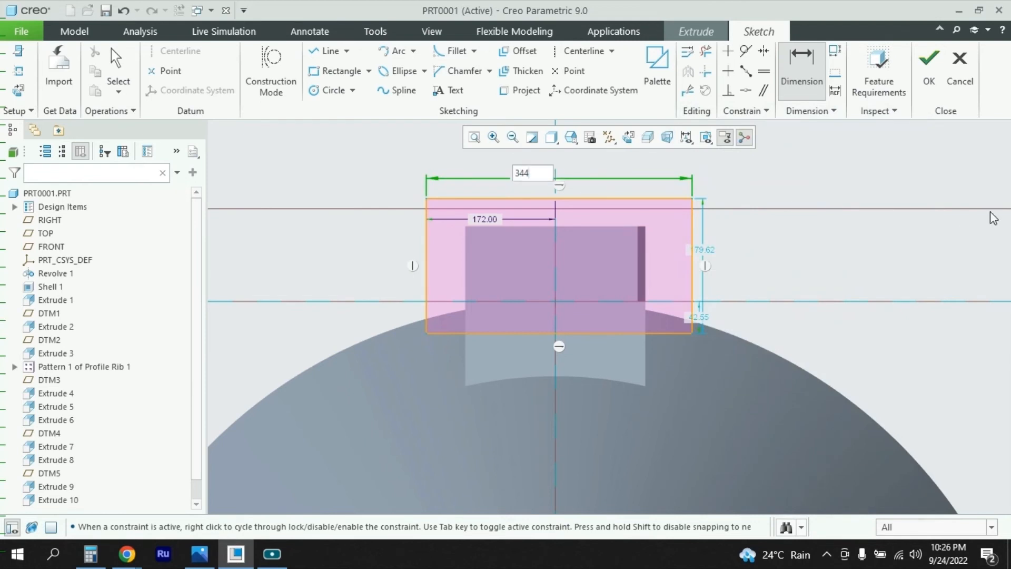
key("Return")
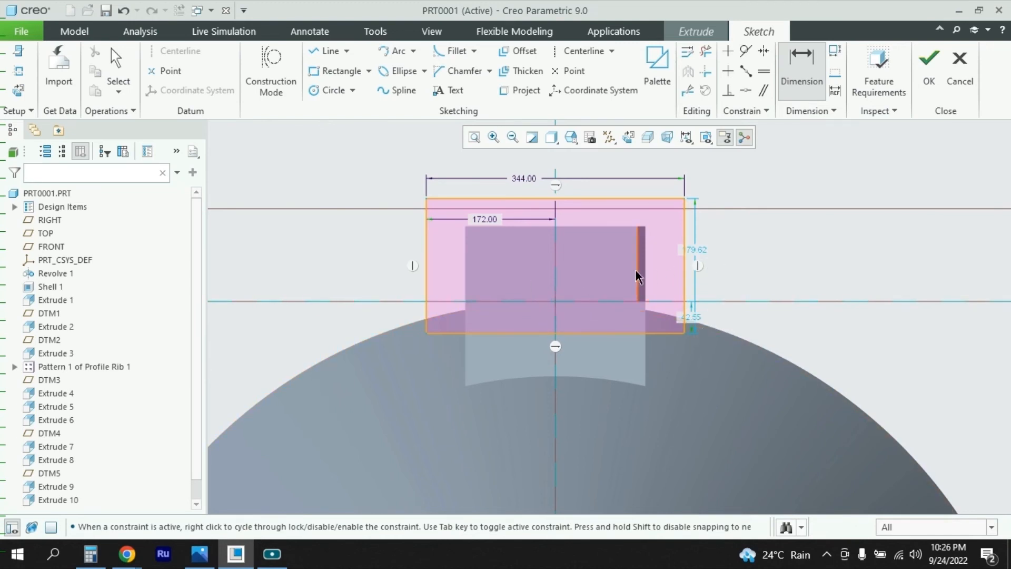
left_click(928, 71)
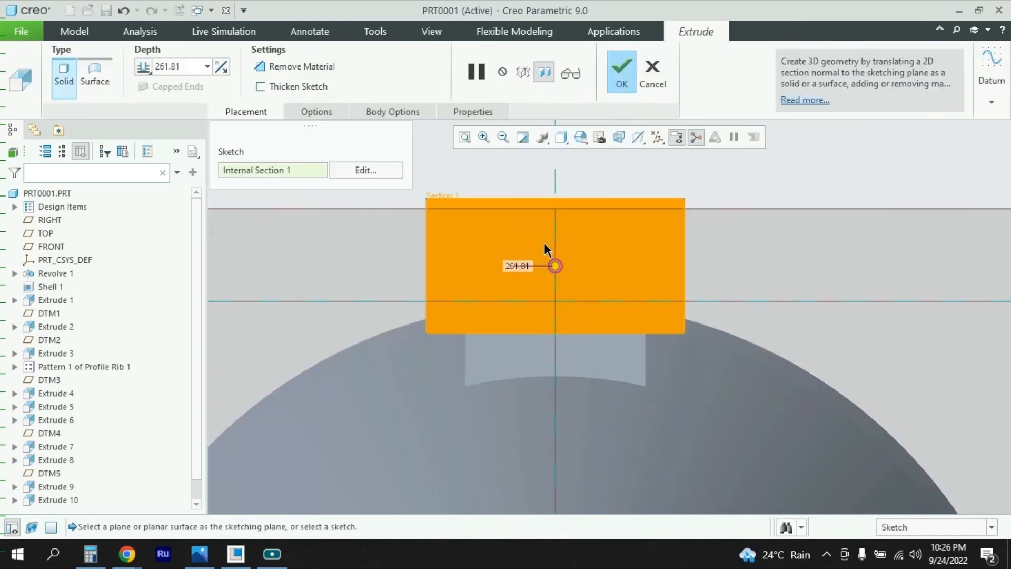
Step: Extrude the base plate 10 mm beyond the leg's end and apply the feature
middle_click_drag(642, 251, 719, 250)
double_click(192, 68)
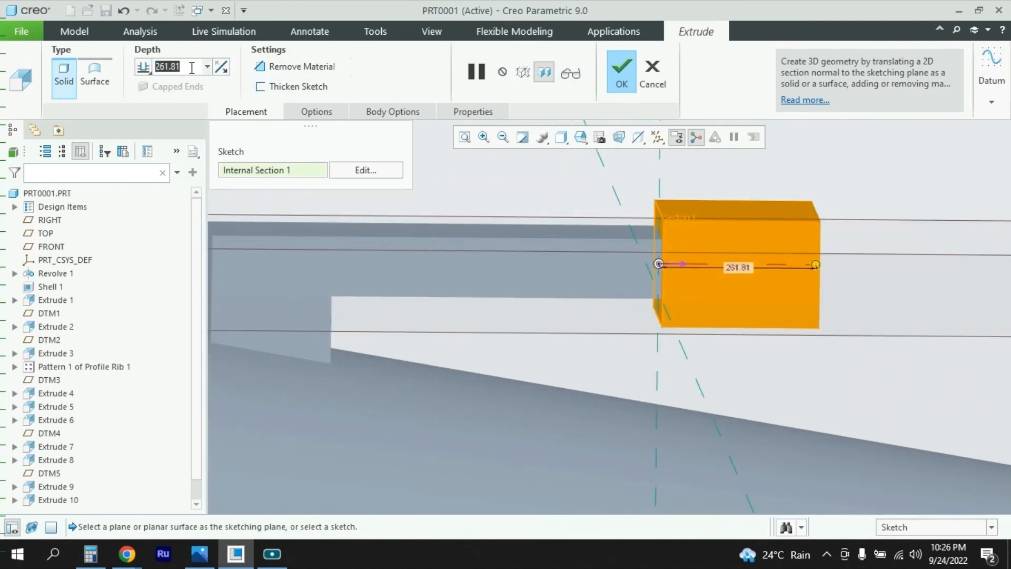
type("100")
key("Return")
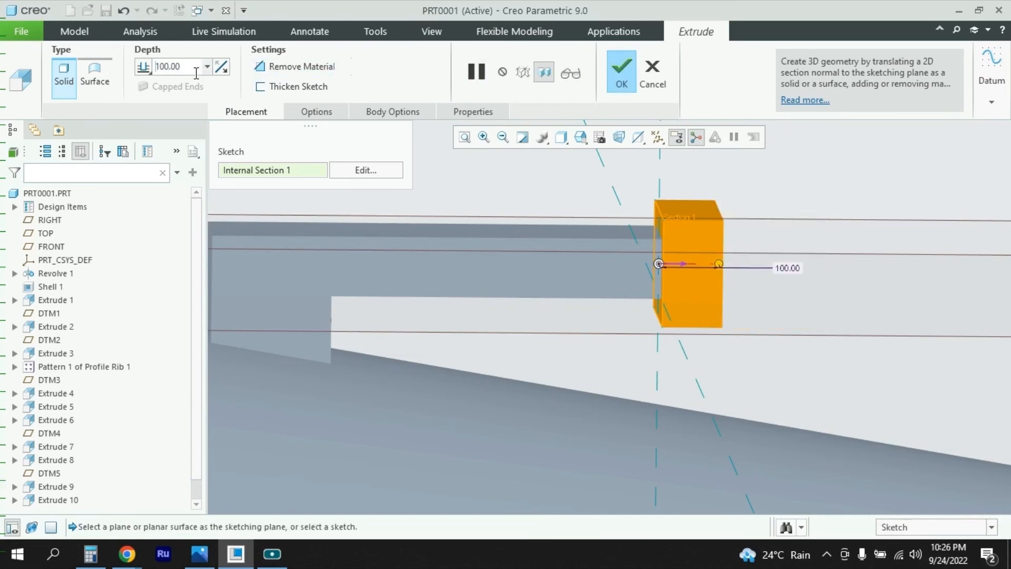
key("BackSpace")
key("BackSpace")
key("BackSpace")
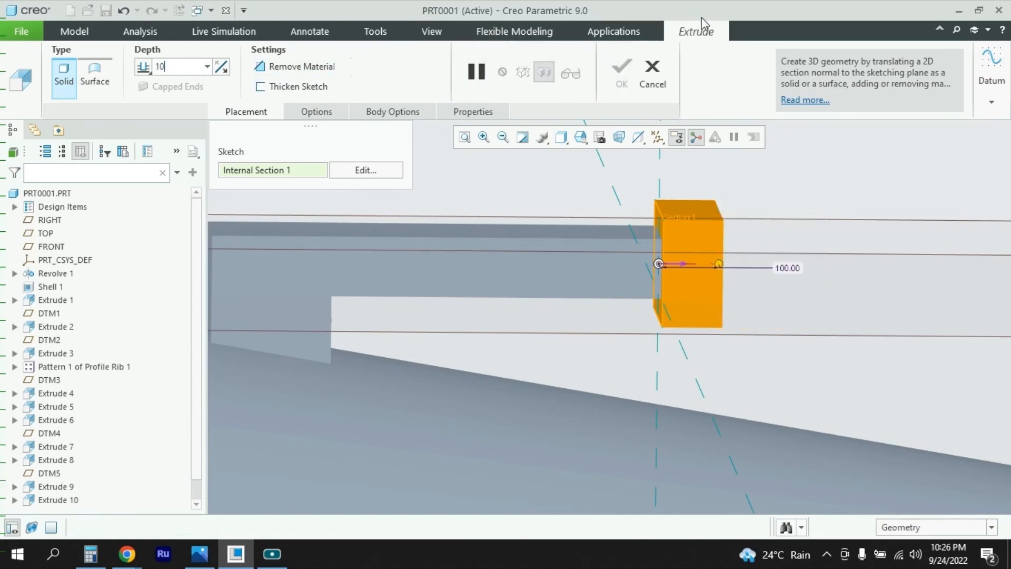
key("Return")
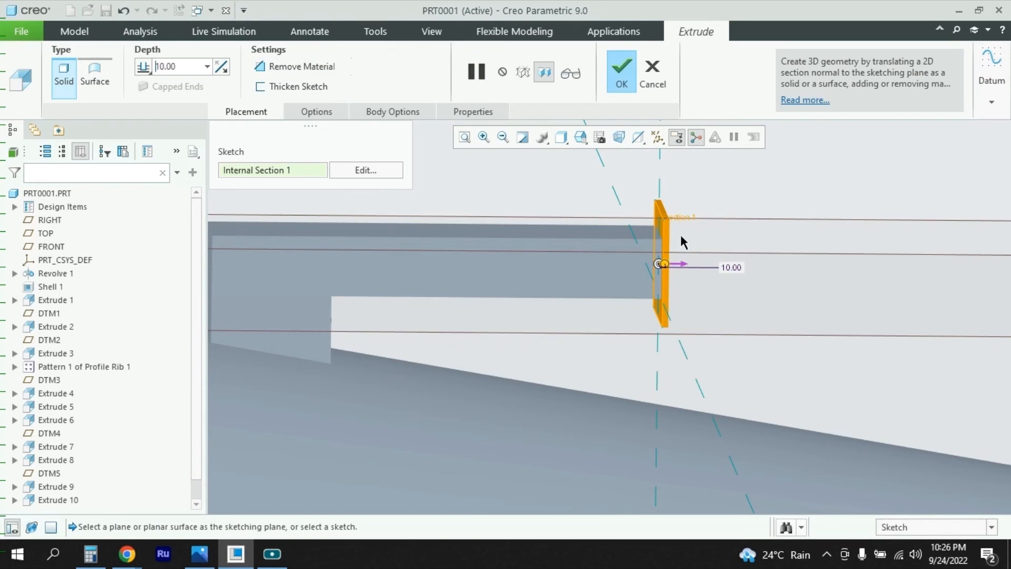
middle_click_drag(681, 237, 678, 210)
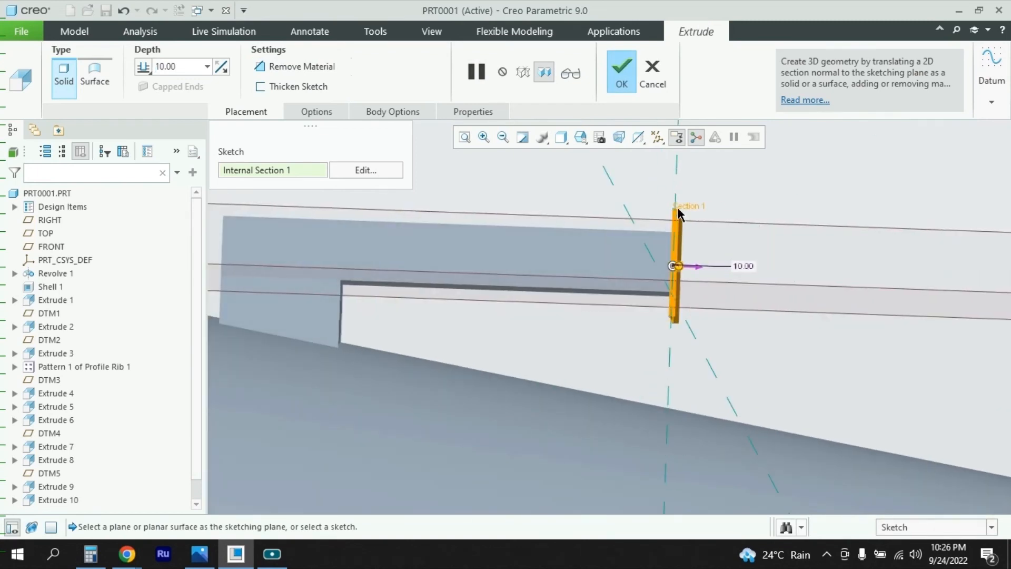
left_click(624, 75)
Step: Pattern the base plate around the cyclone's central axis with 4 members over a 360-degree angular extent
scroll(589, 229, "down", 3)
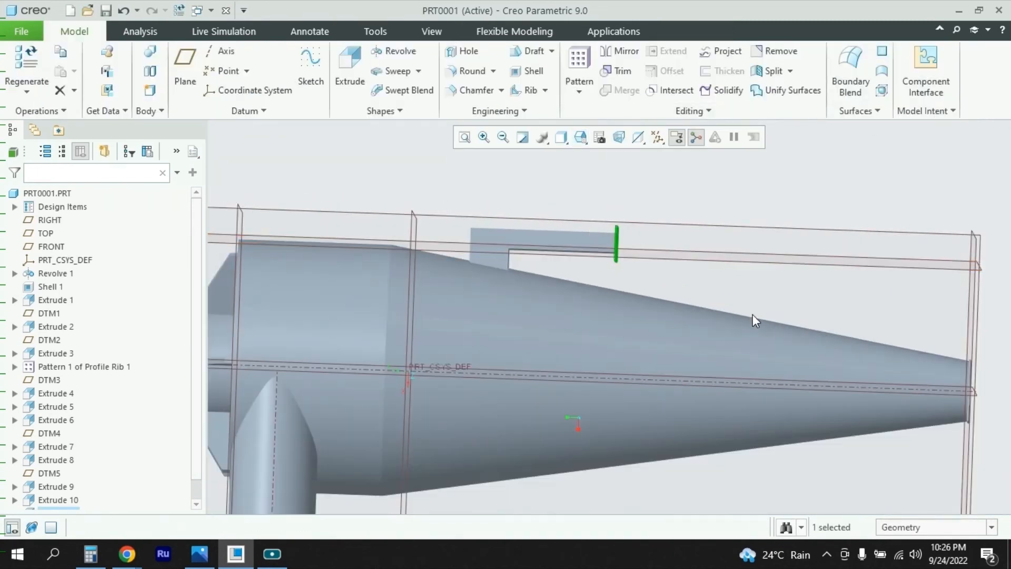
middle_click_drag(714, 332, 776, 365)
scroll(578, 304, "up", 3)
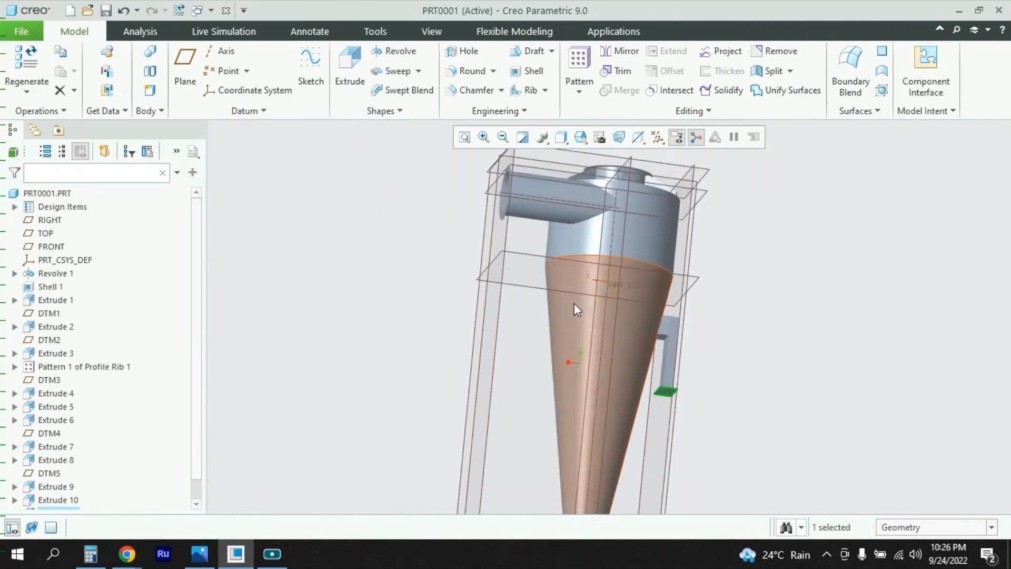
scroll(575, 304, "up", 2)
scroll(660, 359, "down", 4)
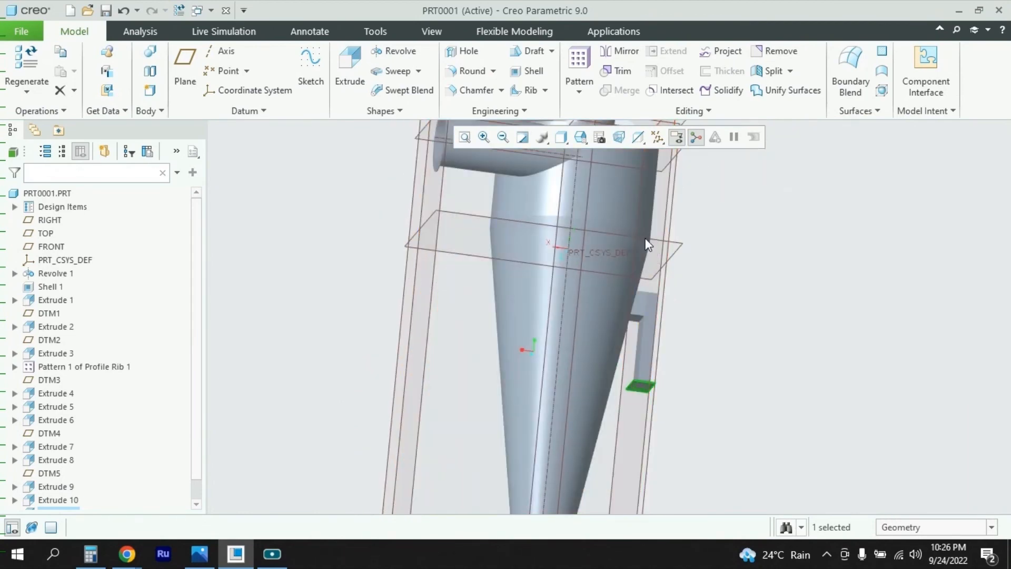
left_click(579, 91)
left_click(604, 111)
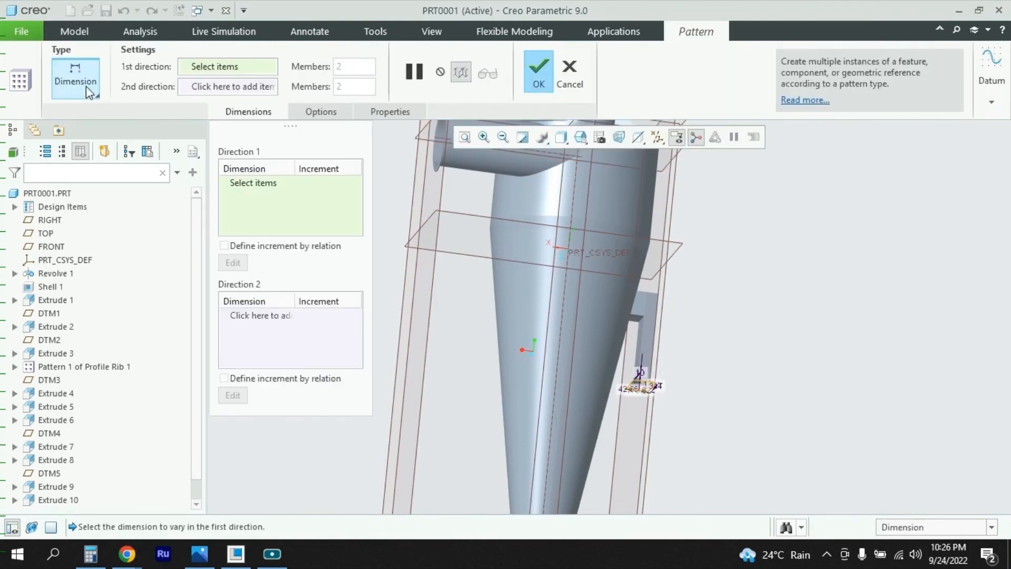
left_click(86, 86)
left_click(87, 141)
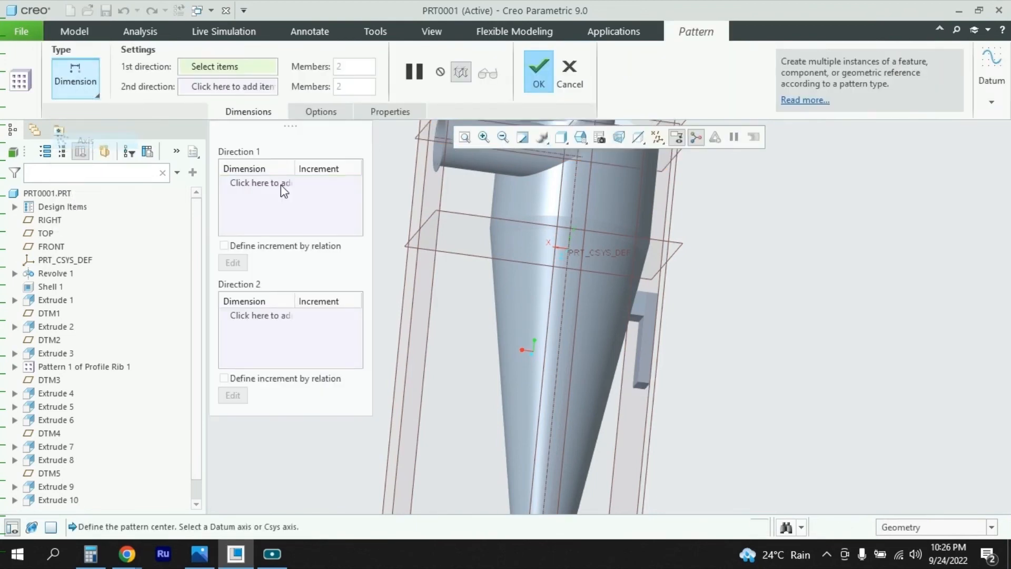
left_click(563, 301)
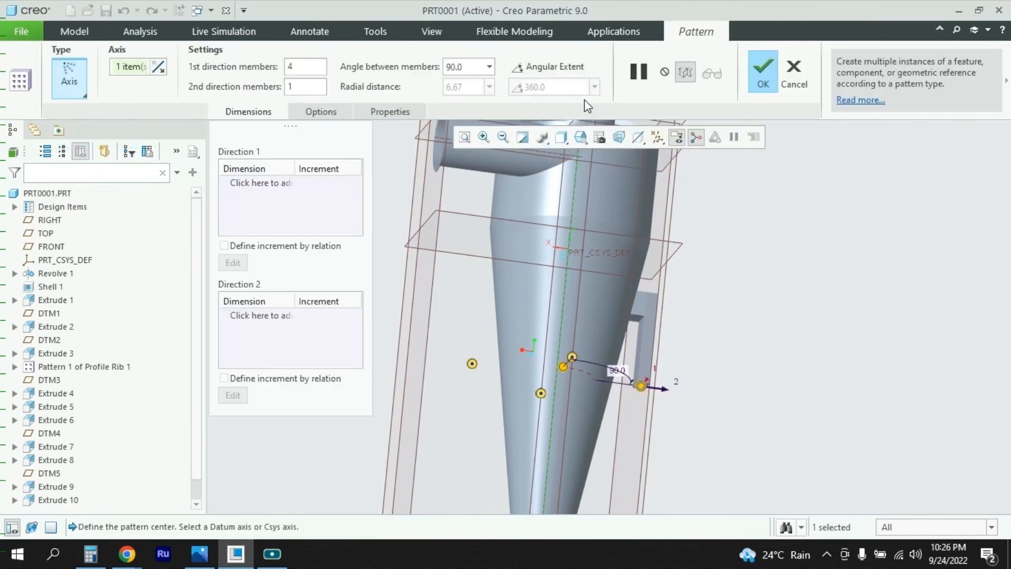
left_click(553, 72)
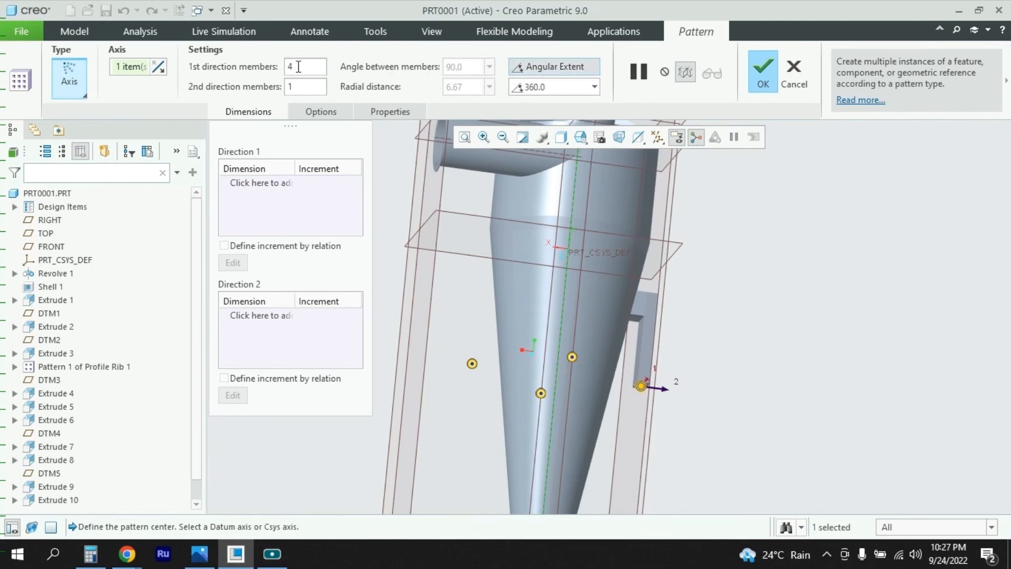
left_click(765, 74)
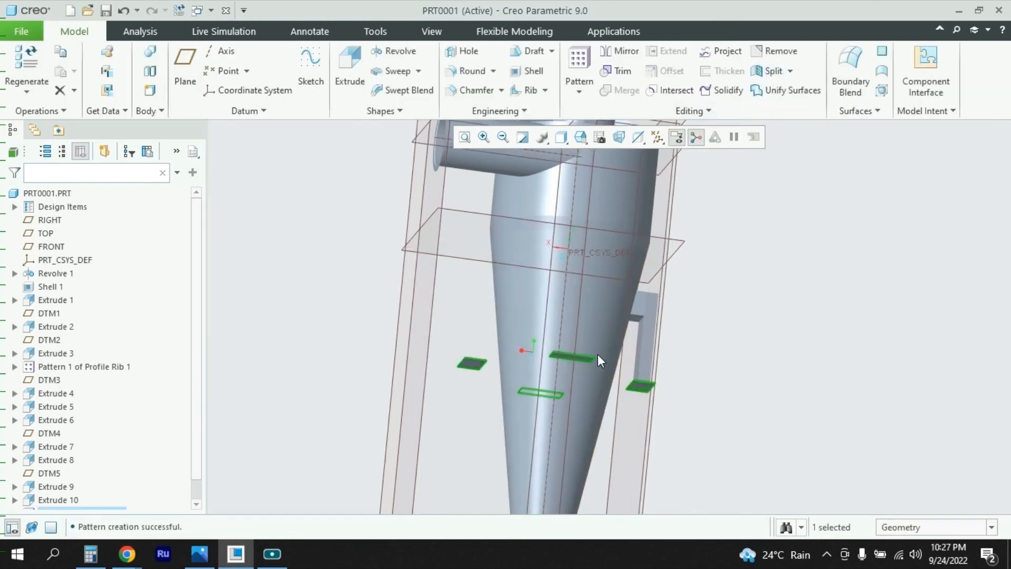
Step: Pattern the support leg around the cyclone's central axis with 4 members over a 360-degree angular extent
left_click(647, 334)
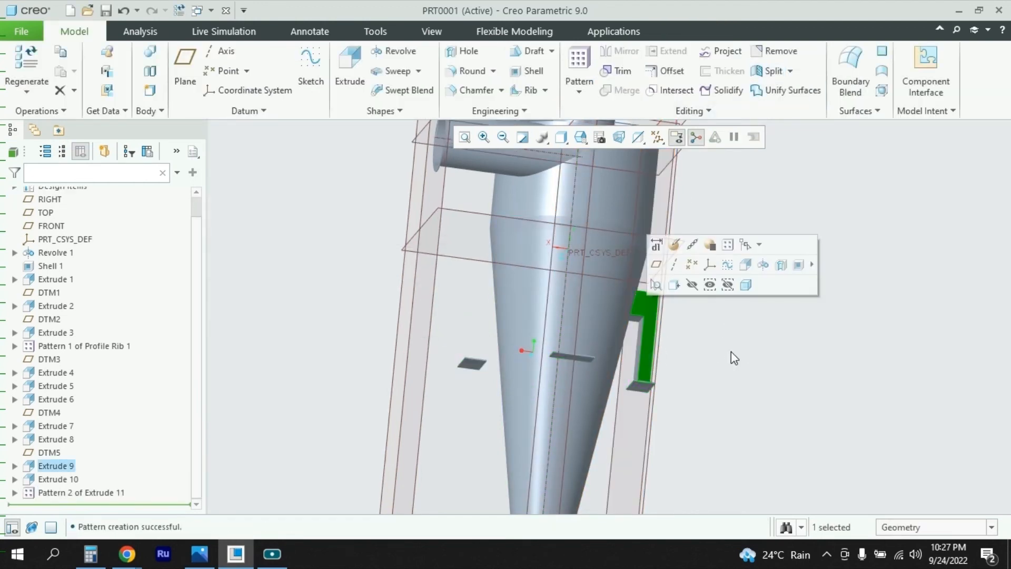
middle_click_drag(704, 339, 584, 349)
left_click(566, 349)
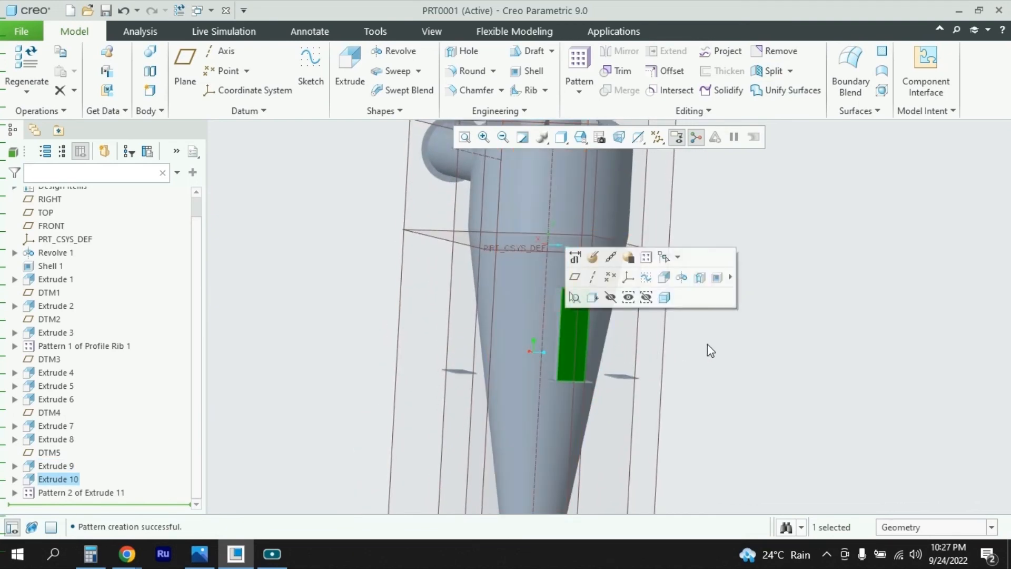
middle_click_drag(730, 349, 774, 347)
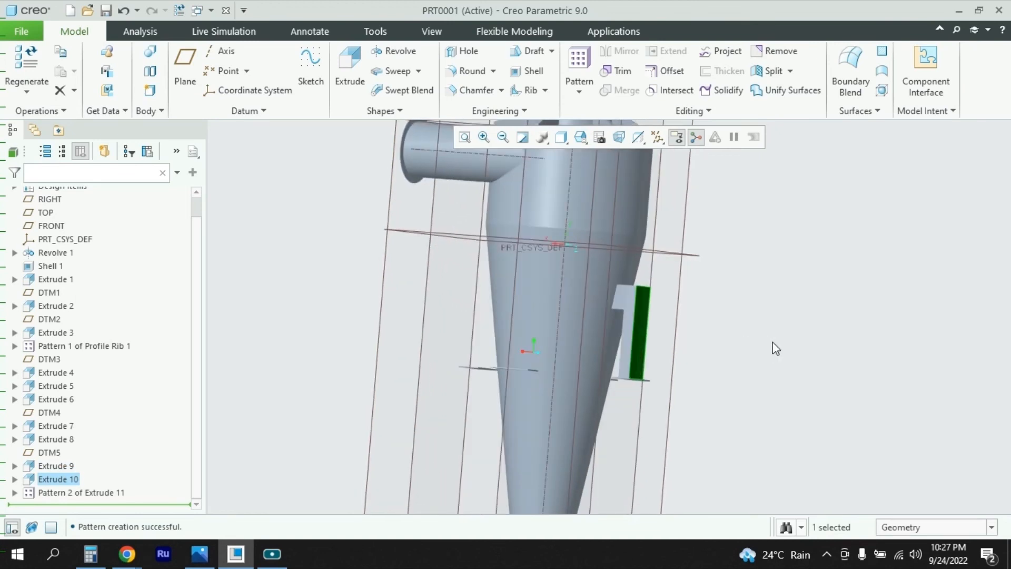
left_click(759, 345)
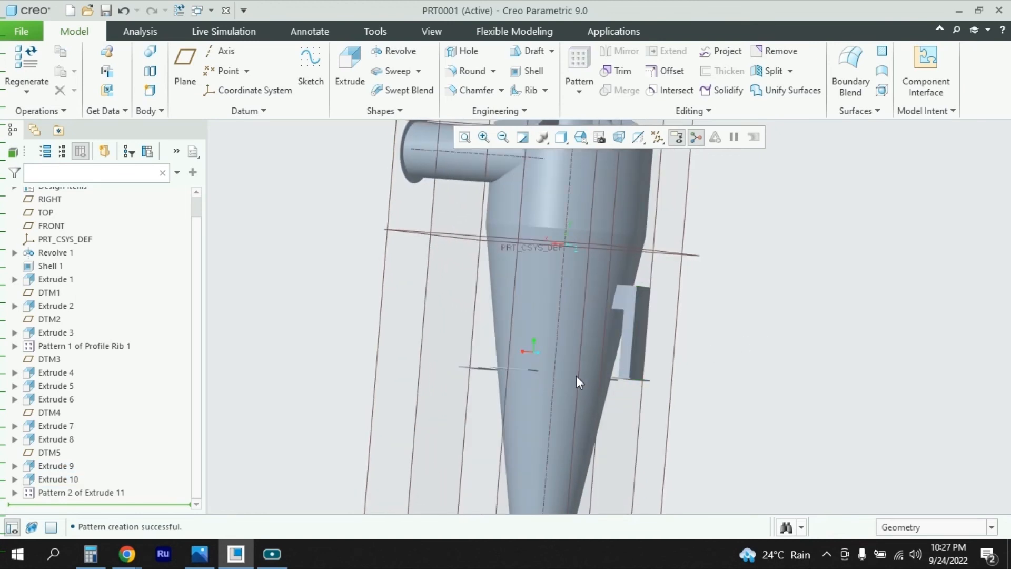
left_click(636, 350)
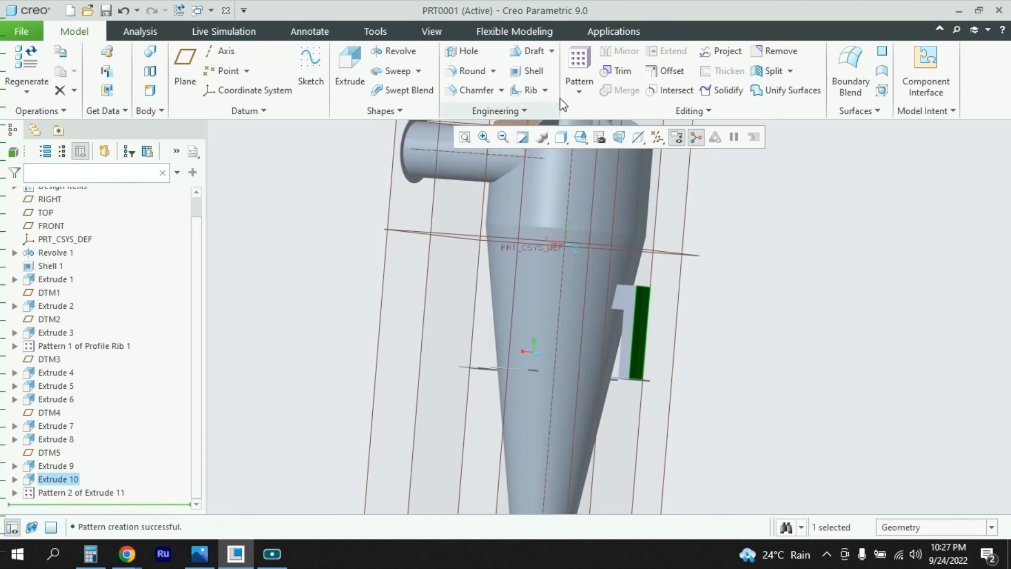
left_click(579, 87)
left_click(590, 109)
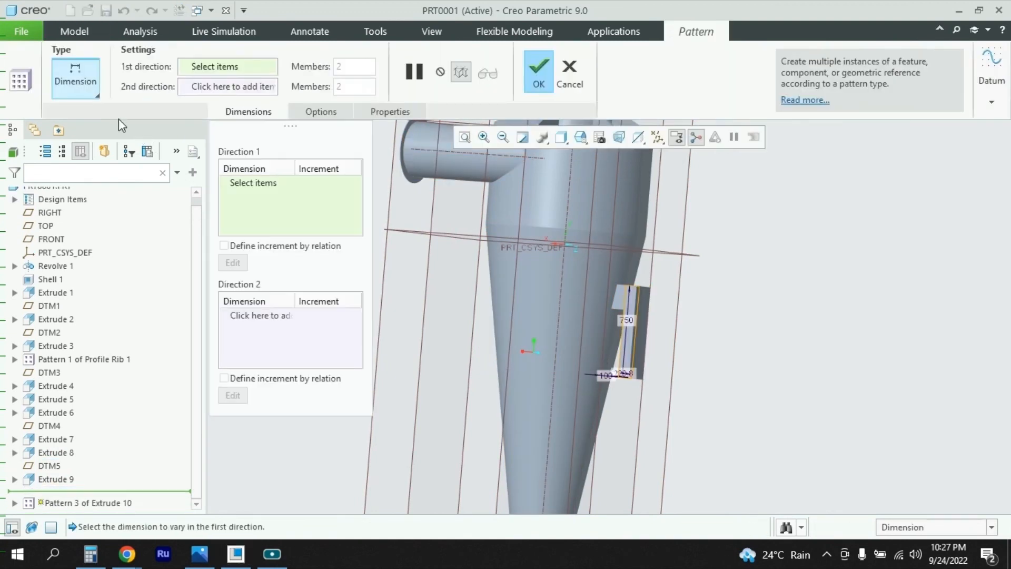
left_click(69, 85)
left_click(84, 139)
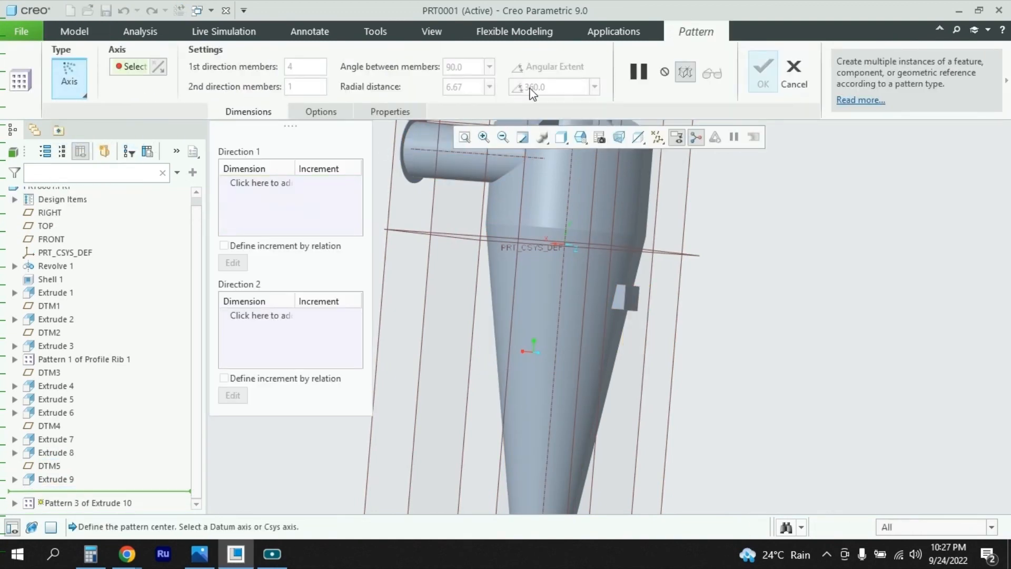
left_click(568, 208)
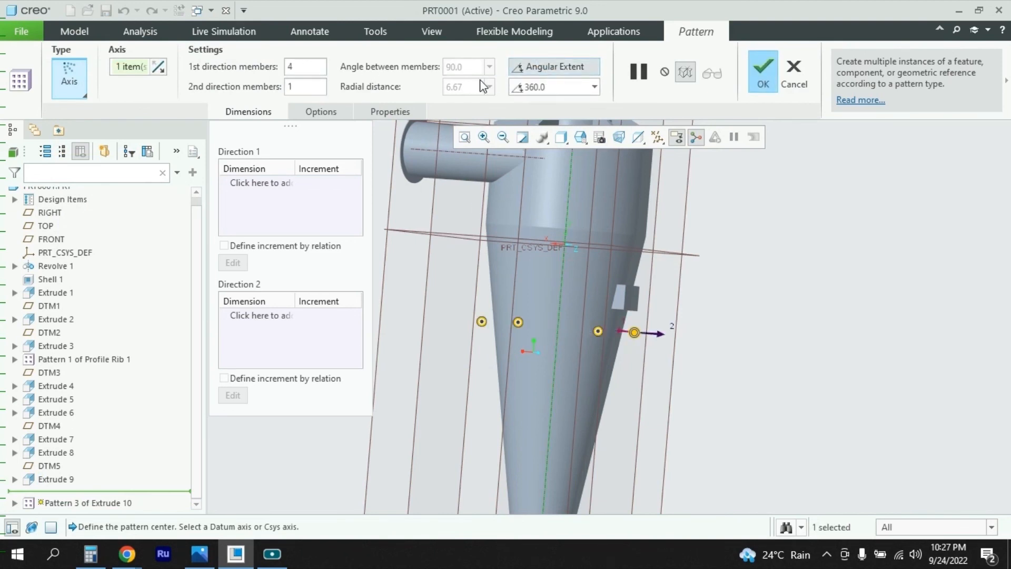
left_click(764, 73)
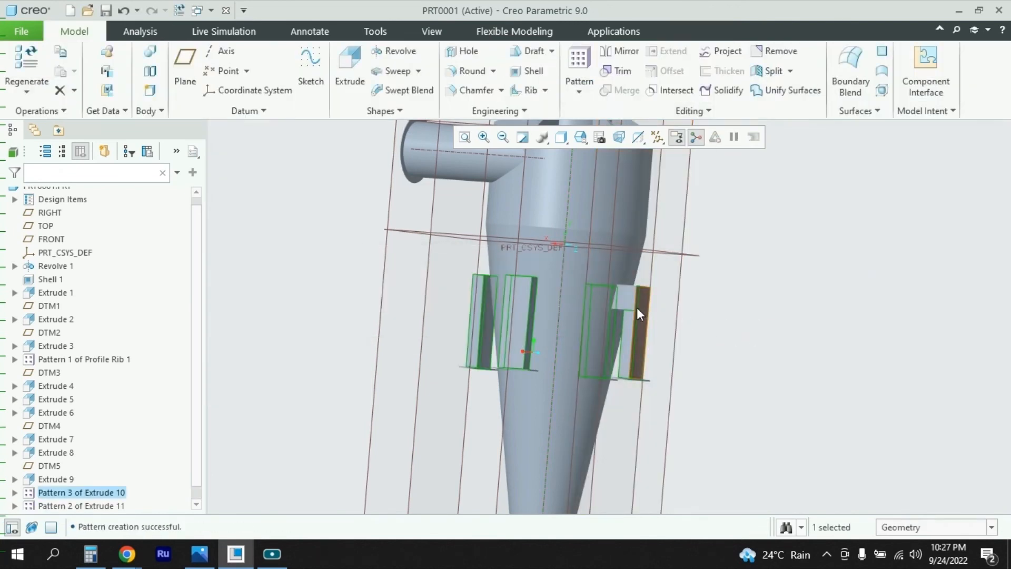
Step: Pattern the bracket joining the leg to the cone around the cyclone's central axis with 4 members over a 360-degree angular extent
middle_click_drag(731, 290, 638, 300)
scroll(639, 299, "up", 5)
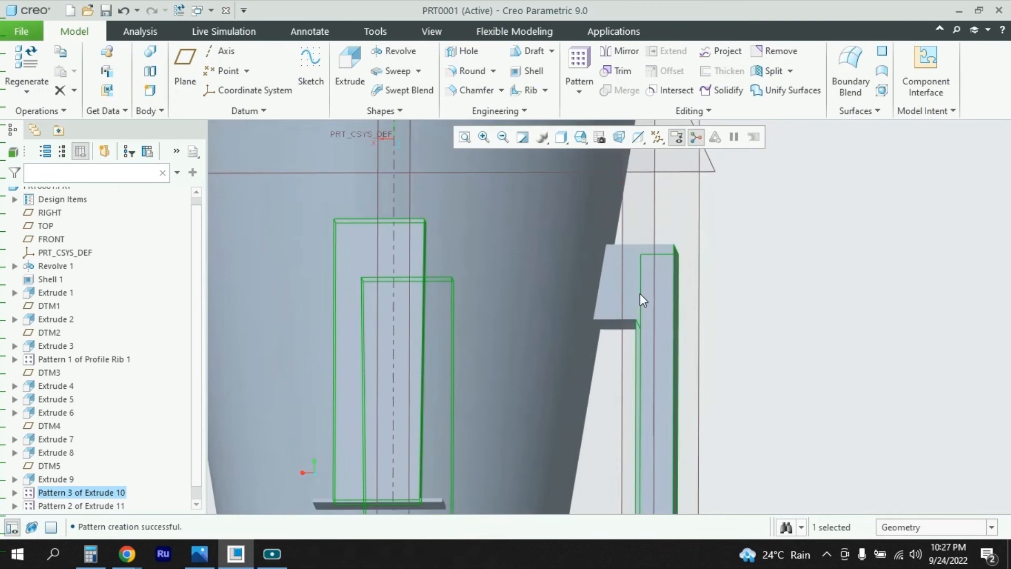
left_click(871, 293)
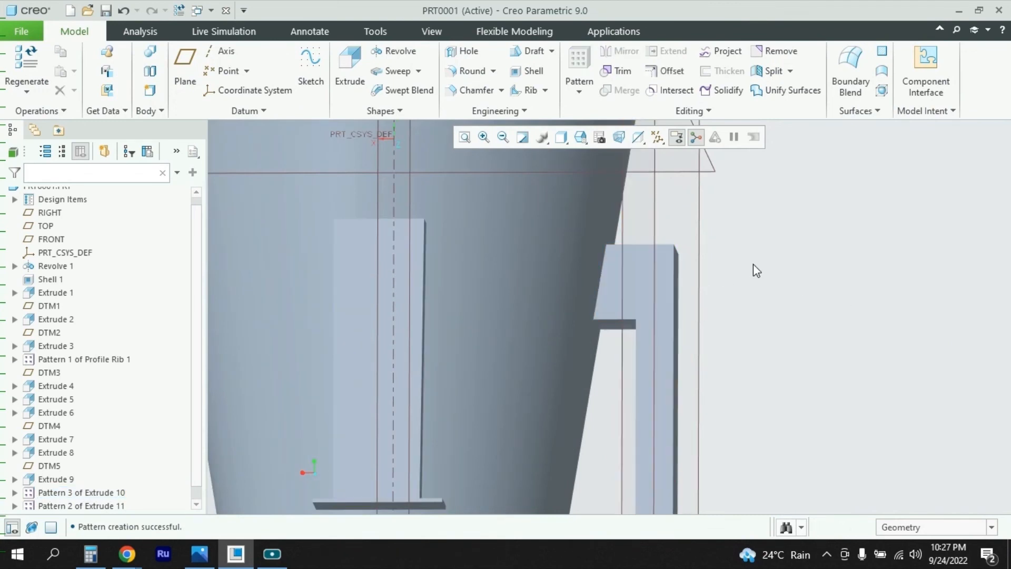
middle_click_drag(750, 264, 751, 278)
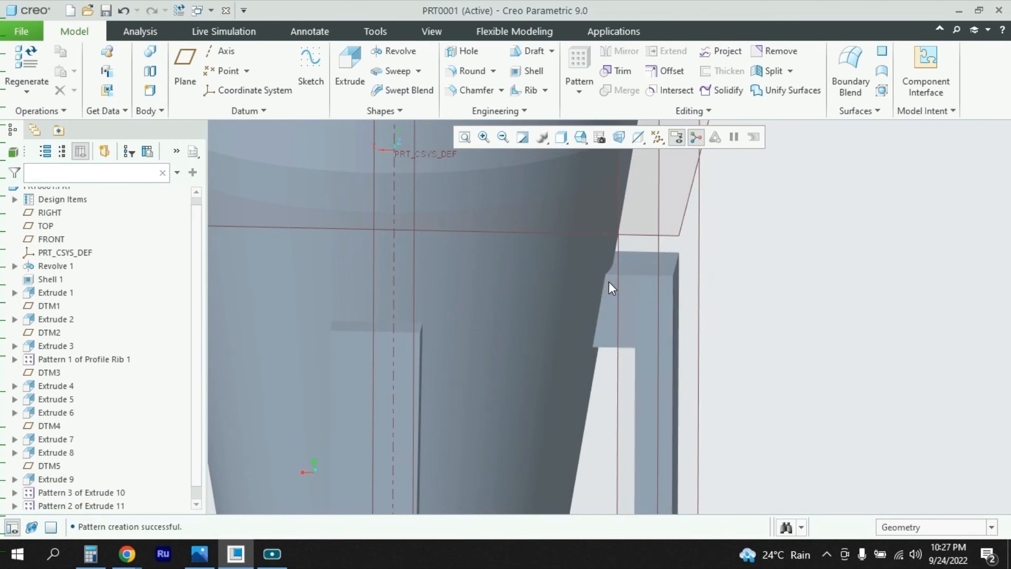
left_click(610, 282)
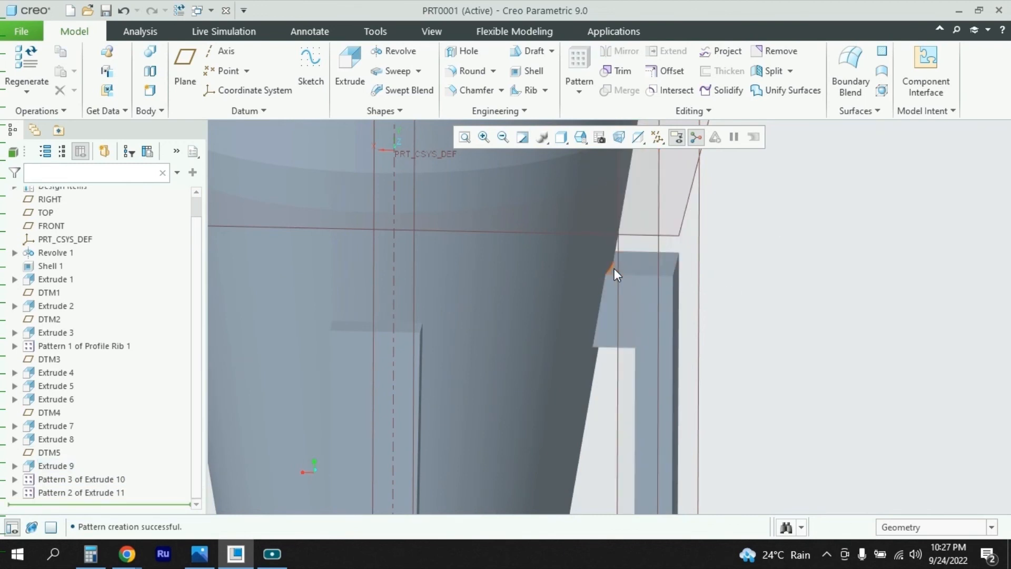
left_click(614, 268)
left_click(765, 282)
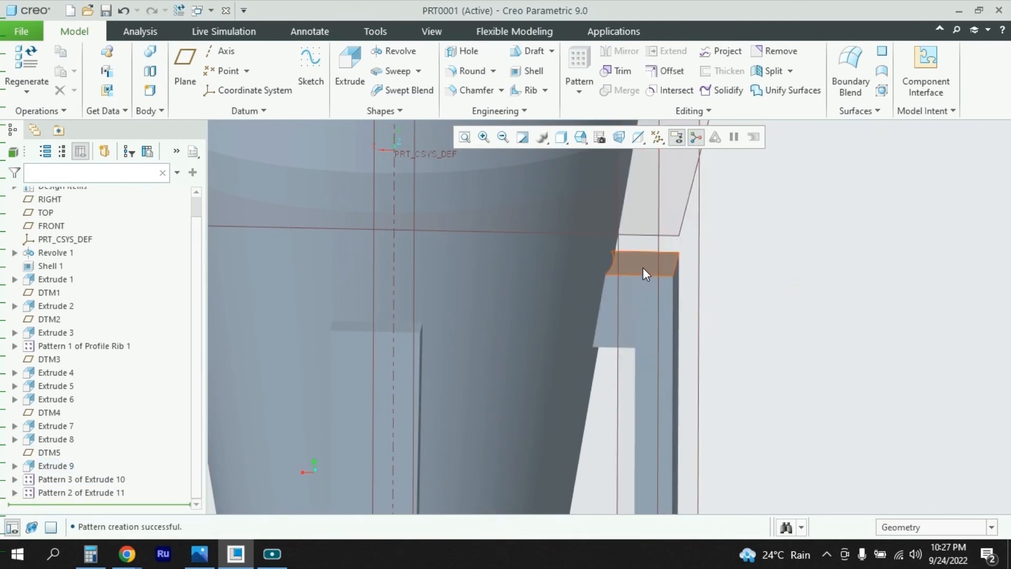
left_click(644, 268)
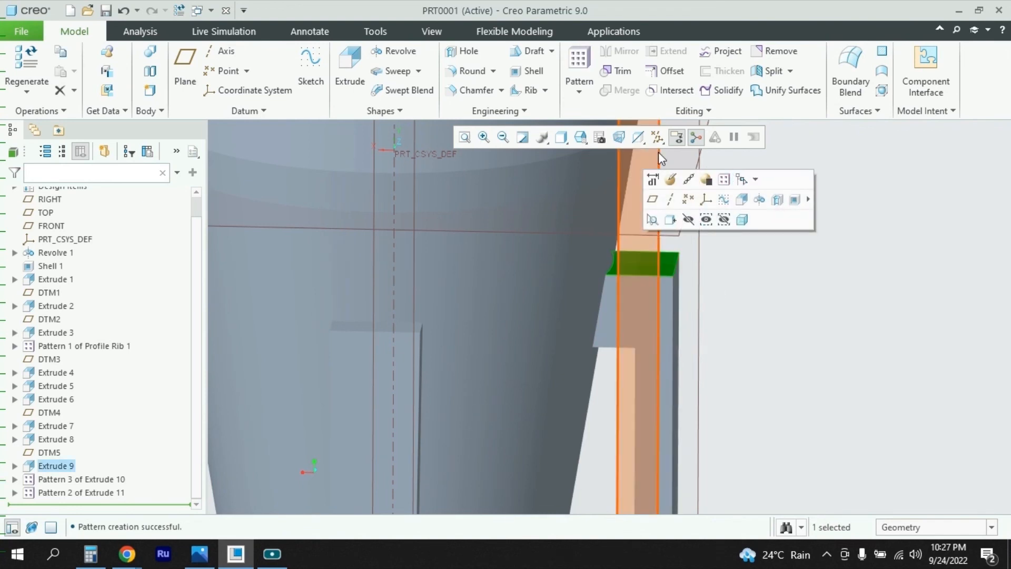
left_click(579, 89)
left_click(596, 113)
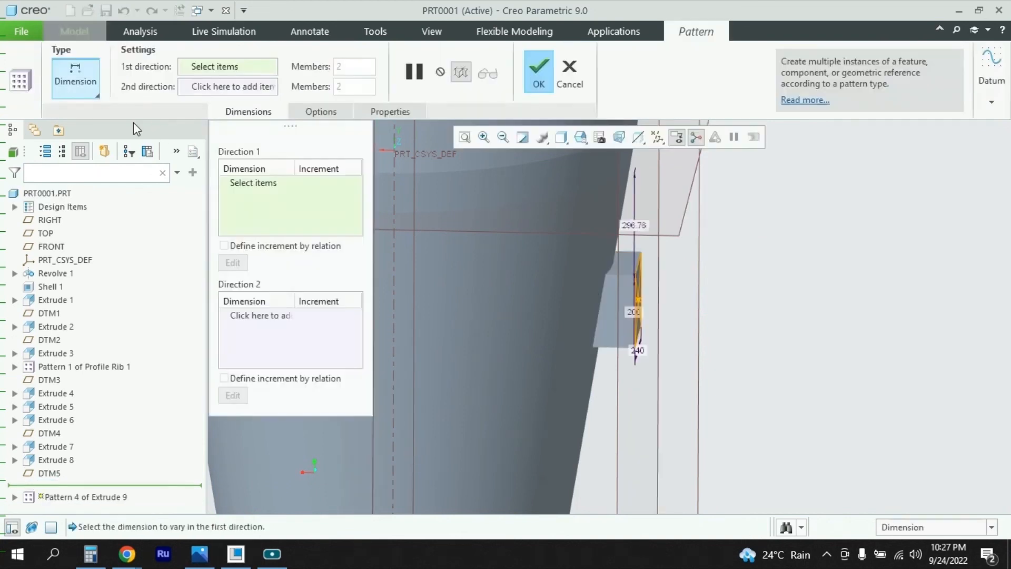
left_click(80, 91)
left_click(86, 141)
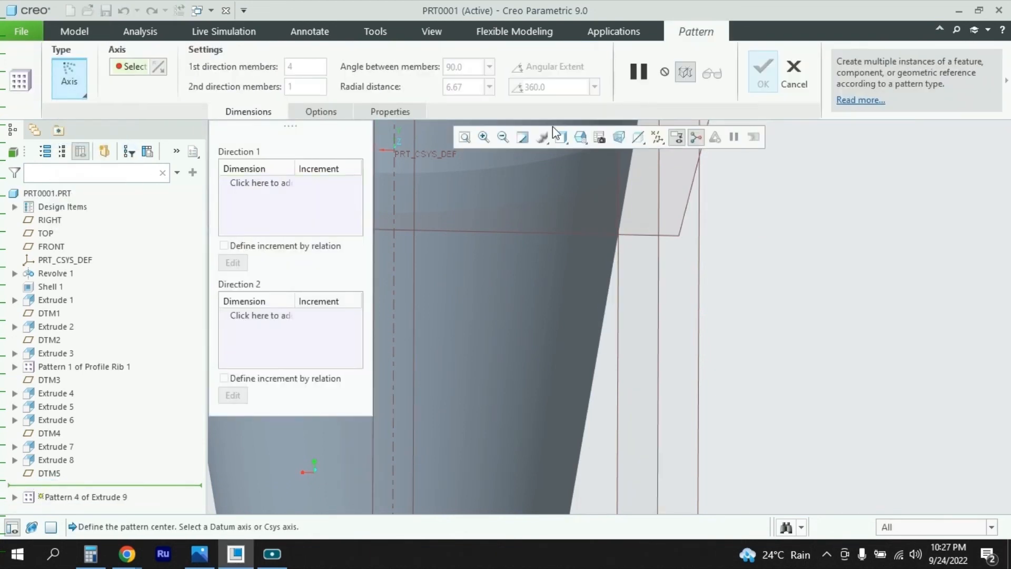
left_click(393, 299)
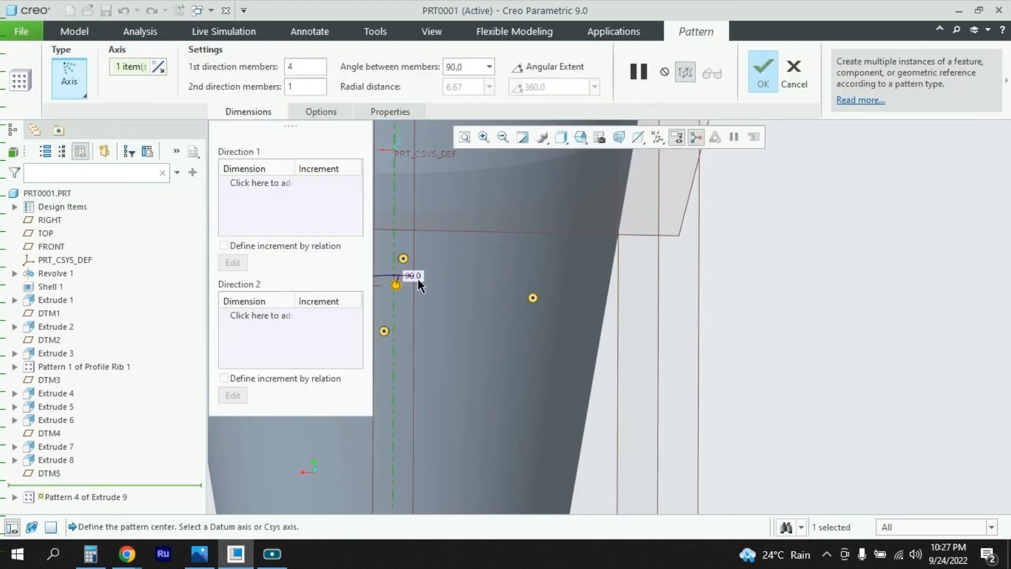
left_click(573, 68)
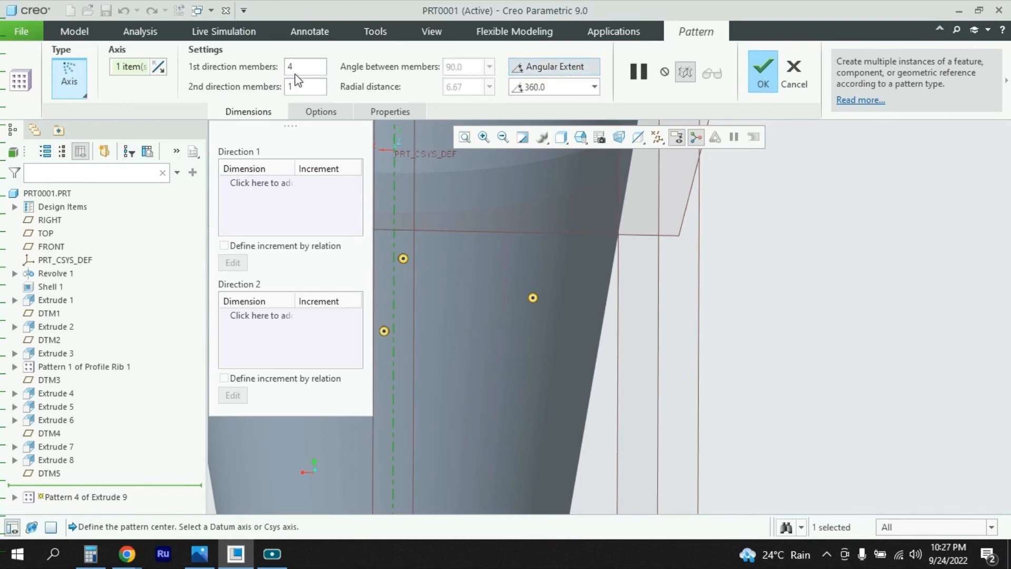
left_click(765, 74)
Step: Examine the patterned brackets, legs and base plates around the cone and the overall cyclone model from several angles
scroll(700, 234, "down", 5)
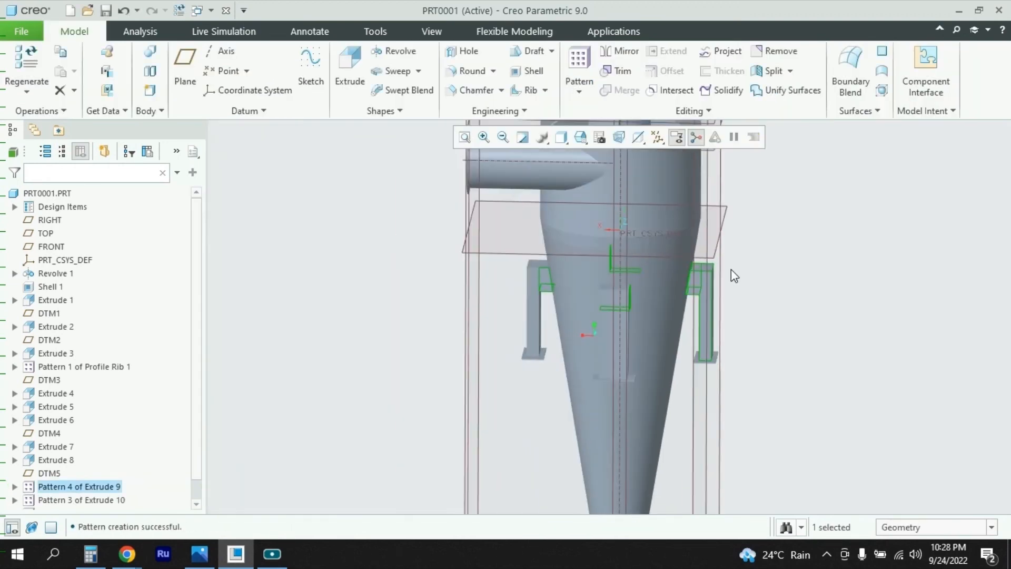
middle_click_drag(782, 283, 845, 277)
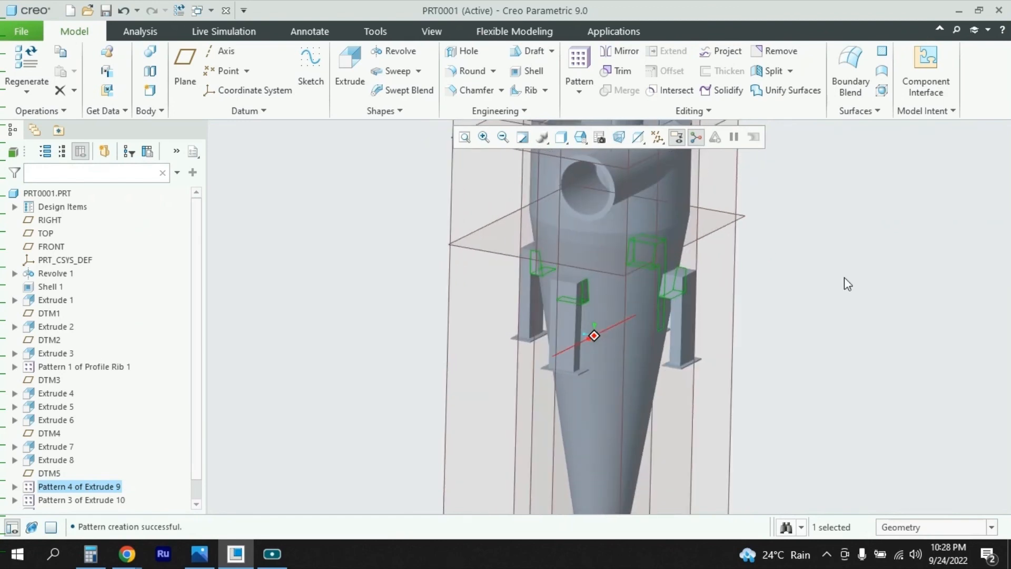
key("ctrl+d")
scroll(598, 364, "up", 3)
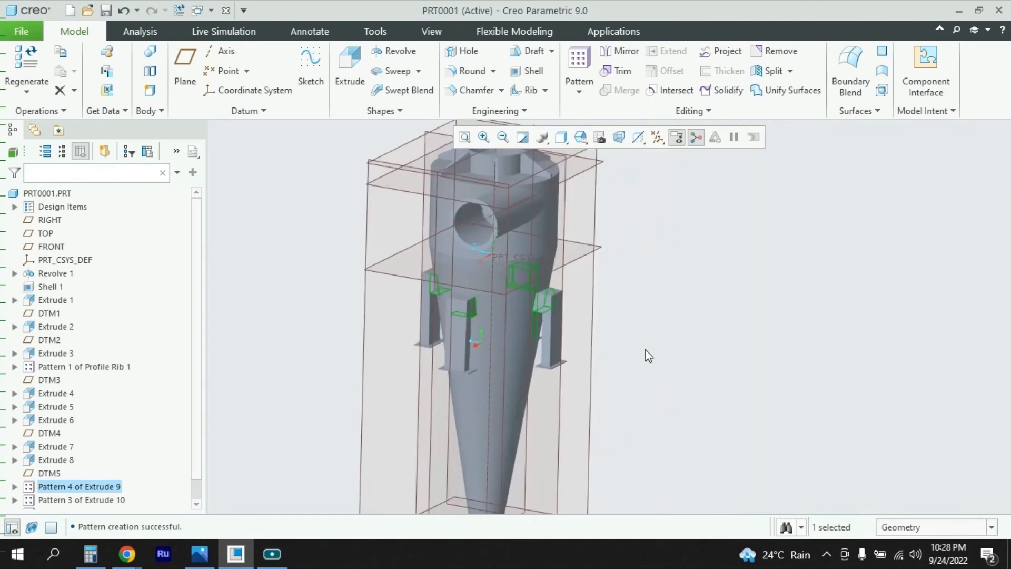
scroll(645, 355, "down", 2)
middle_click_drag(613, 372, 601, 271)
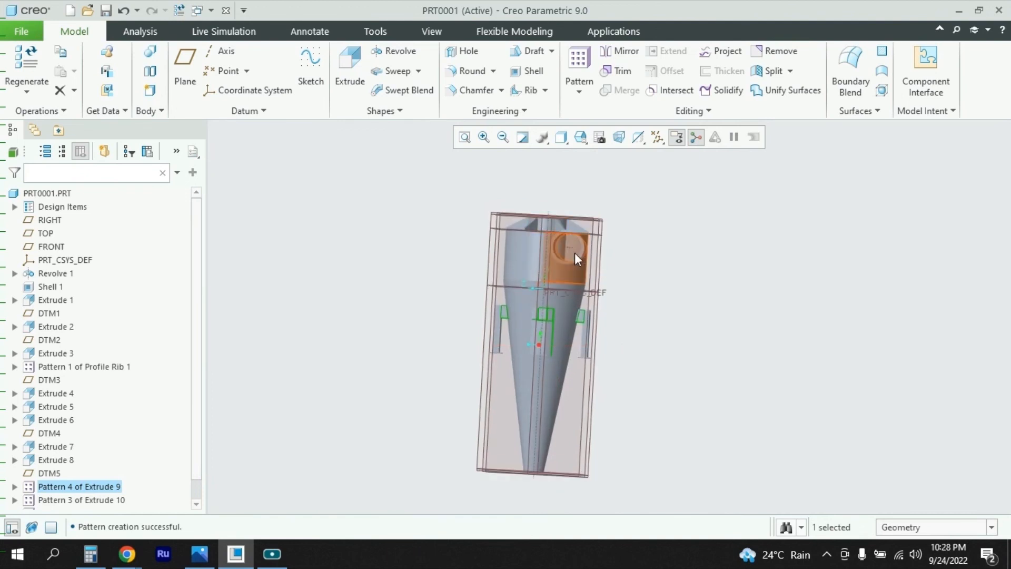
middle_click_drag(594, 203, 553, 230)
middle_click_drag(575, 298, 624, 355)
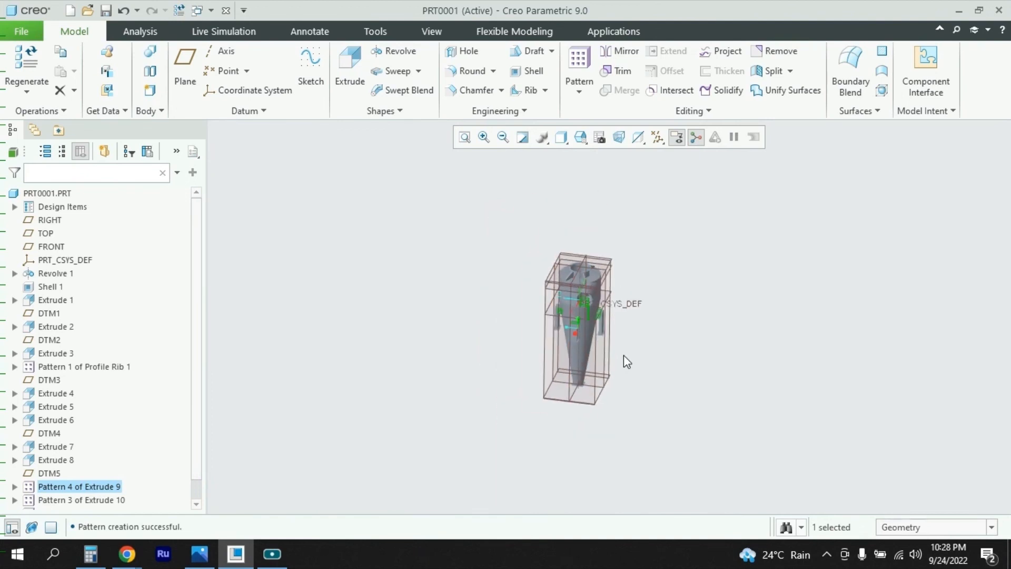
scroll(578, 341, "up", 5)
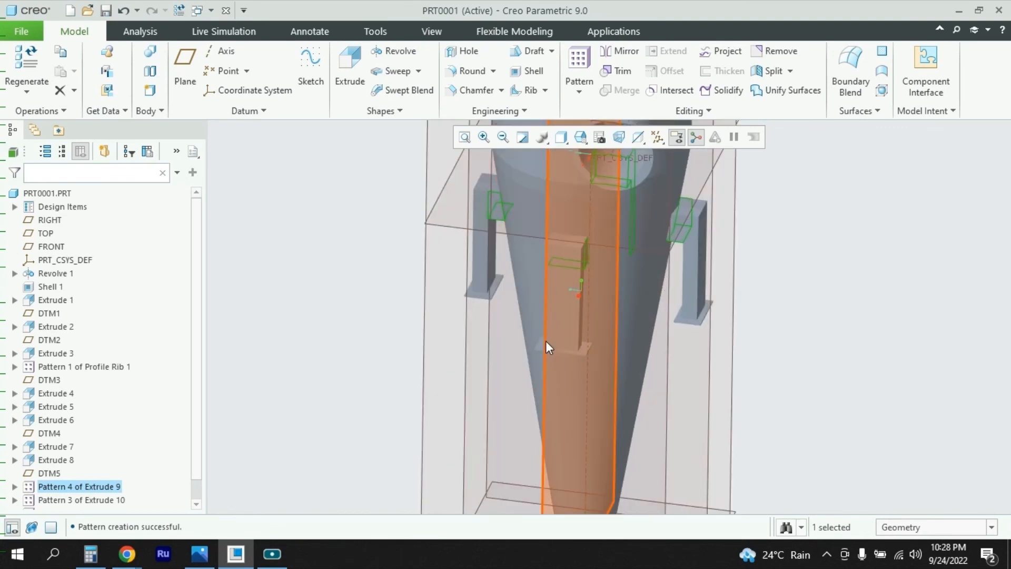
scroll(596, 332, "down", 5)
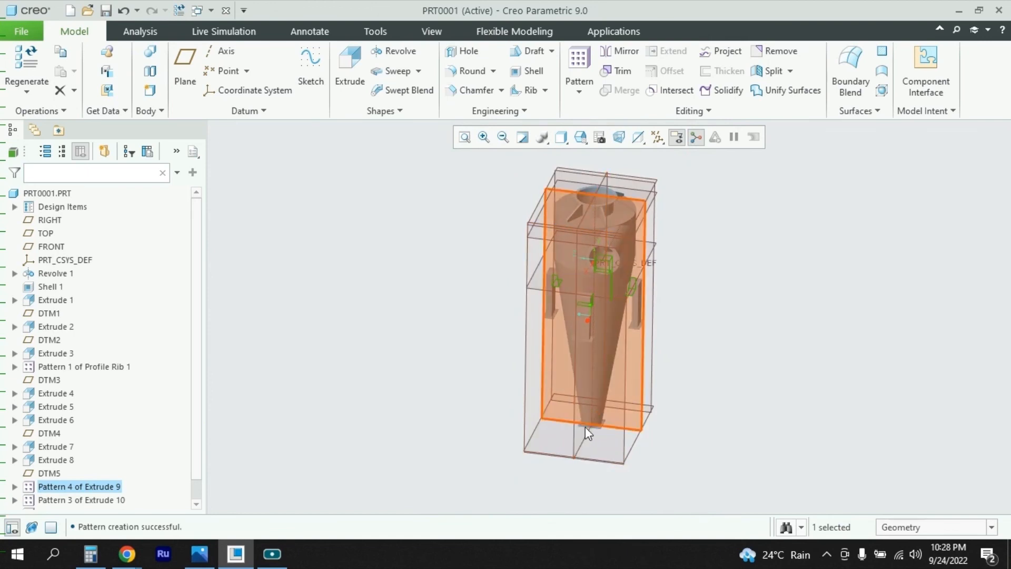
middle_click_drag(703, 309, 687, 221)
Step: Hide all datum axes, points, coordinate systems and planes and clear the pattern selection
left_click(658, 136)
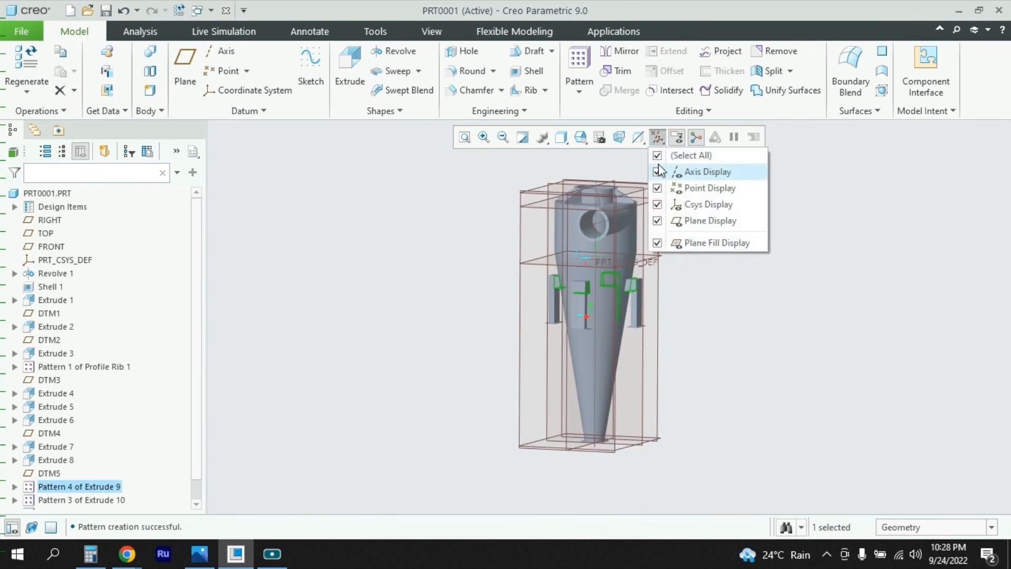
left_click(658, 156)
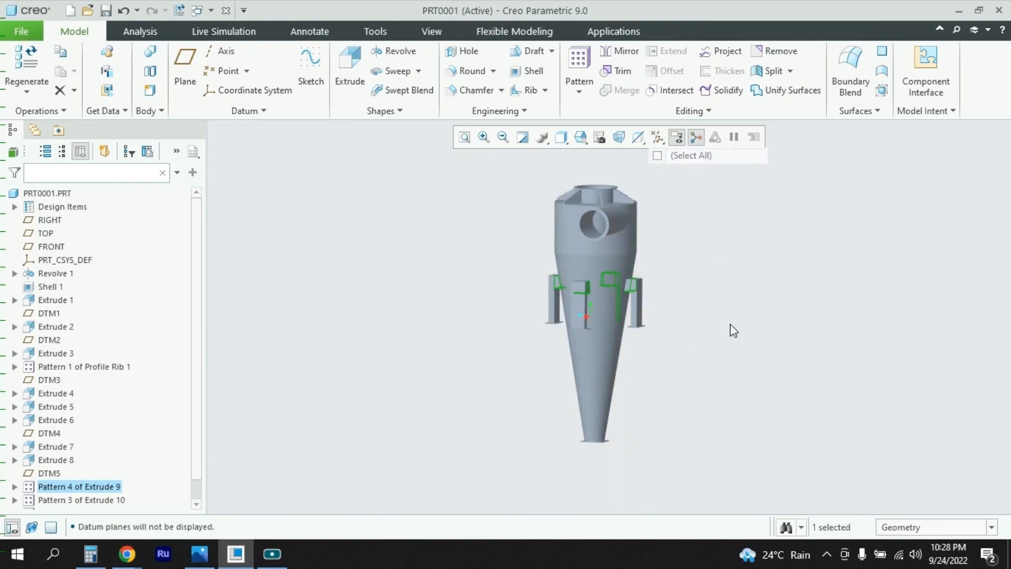
left_click(726, 287)
mouse_move(733, 289)
middle_mouse_down()
mouse_move(696, 282)
mouse_move(792, 276)
mouse_move(817, 286)
mouse_move(802, 278)
mouse_move(690, 285)
mouse_move(719, 284)
mouse_move(724, 270)
mouse_move(764, 284)
mouse_move(750, 267)
middle_mouse_up()
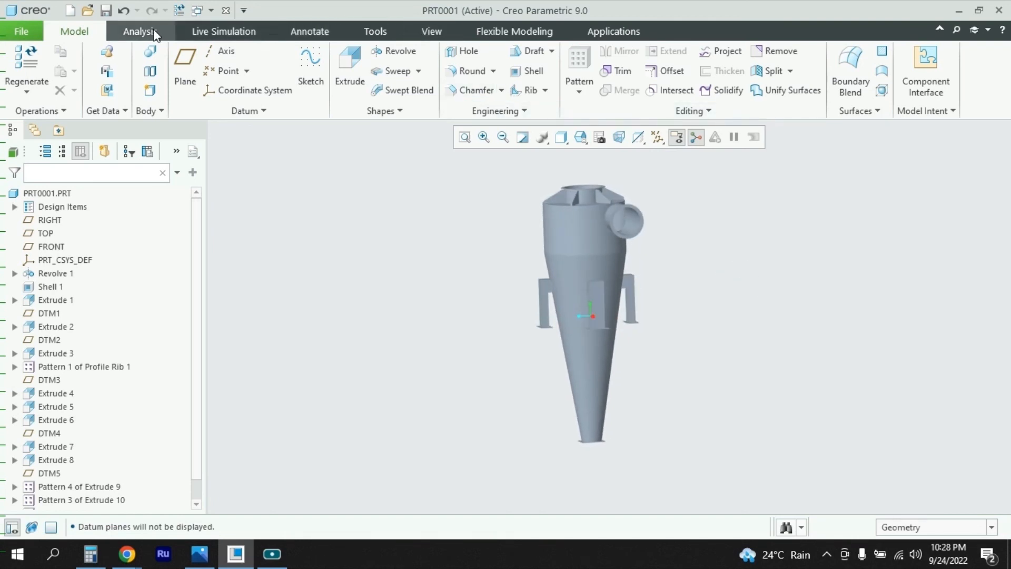
Step: Apply the plain white appearance to the entire cyclone model
left_click(429, 33)
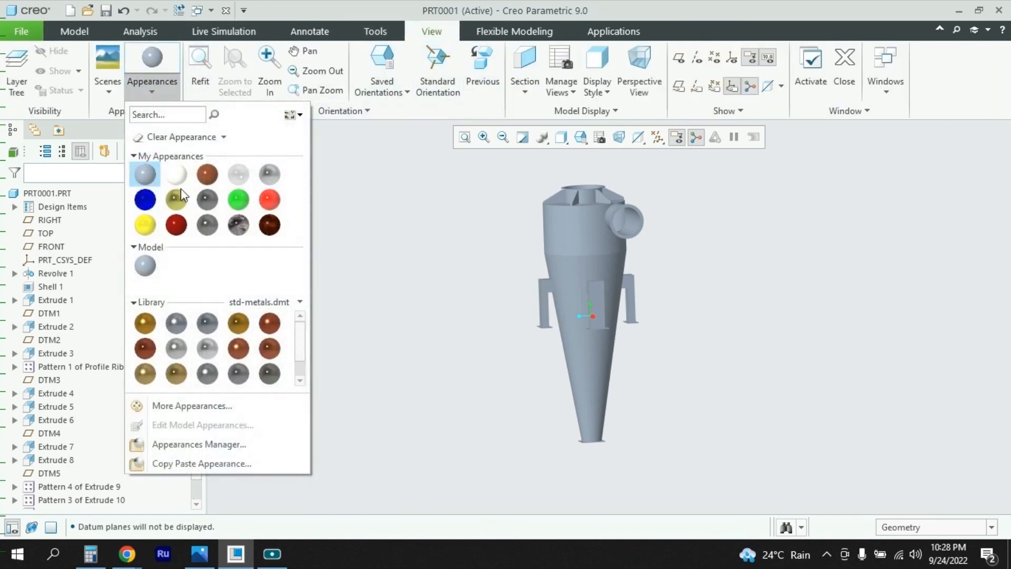
left_click(176, 177)
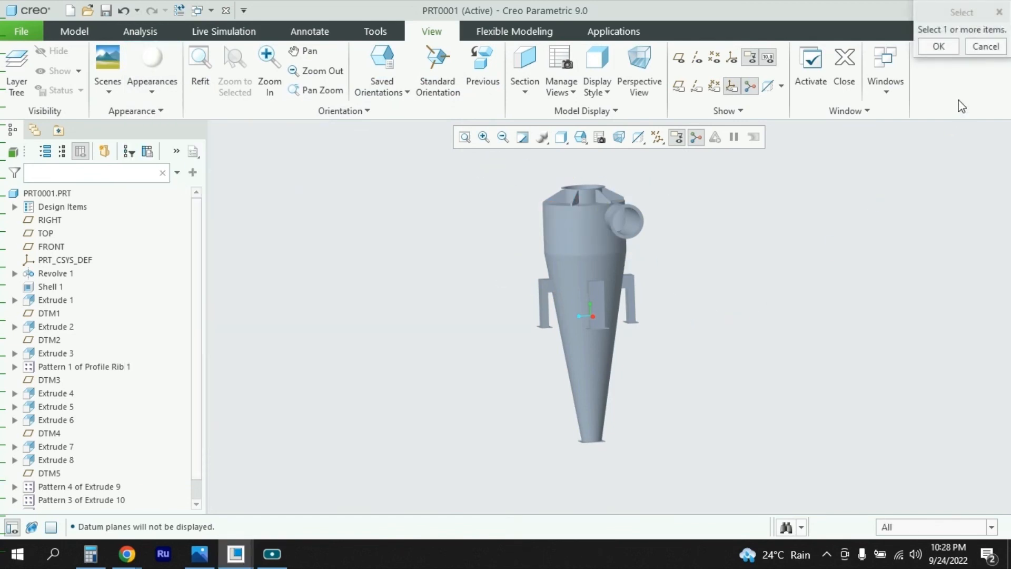
left_click(985, 47)
left_click_drag(489, 163, 677, 480)
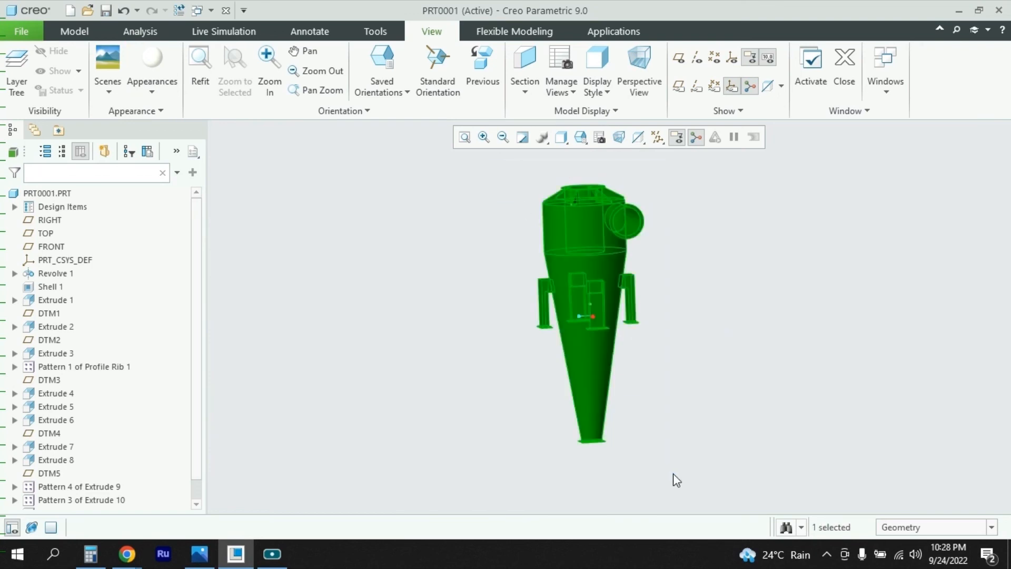
left_click(145, 95)
left_click(176, 174)
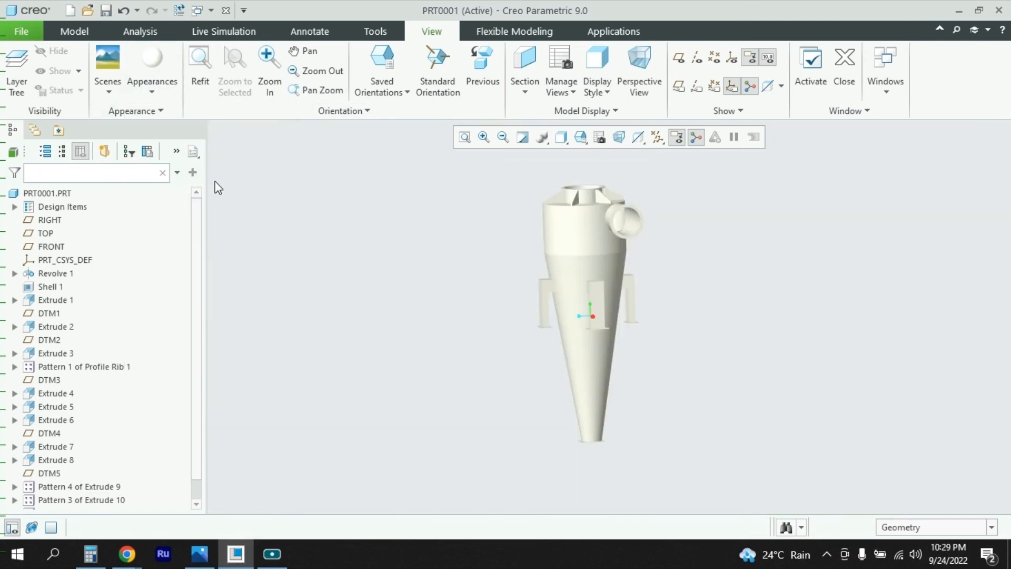
Step: Apply the dark marbled appearance to the entire cyclone model
mouse_move(685, 315)
middle_mouse_down()
mouse_move(659, 301)
mouse_move(639, 329)
mouse_move(655, 300)
mouse_move(648, 293)
mouse_move(707, 316)
mouse_move(686, 312)
mouse_move(704, 298)
mouse_move(658, 297)
middle_mouse_up()
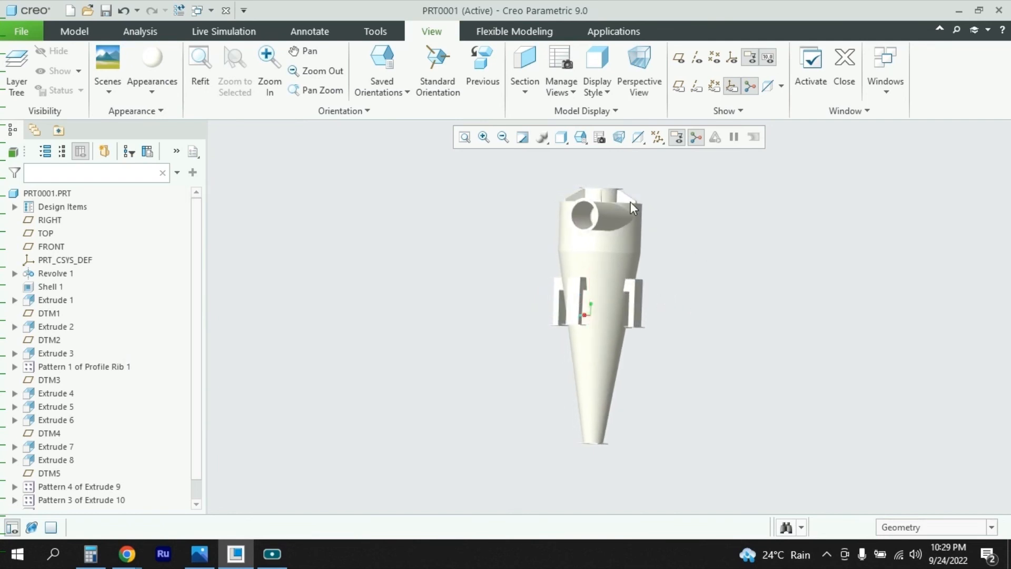
left_click_drag(525, 167, 687, 468)
left_click(152, 92)
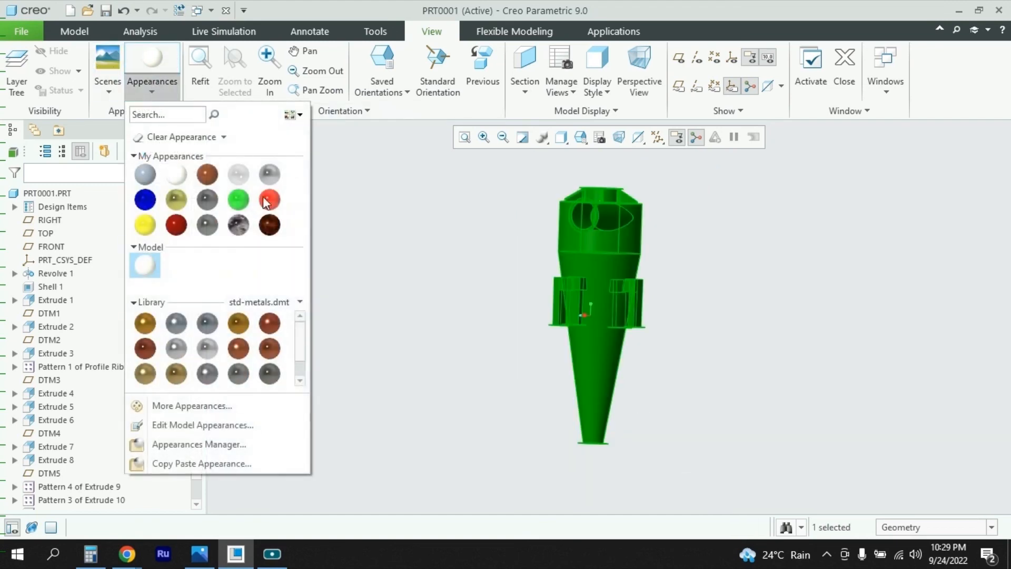
left_click(238, 224)
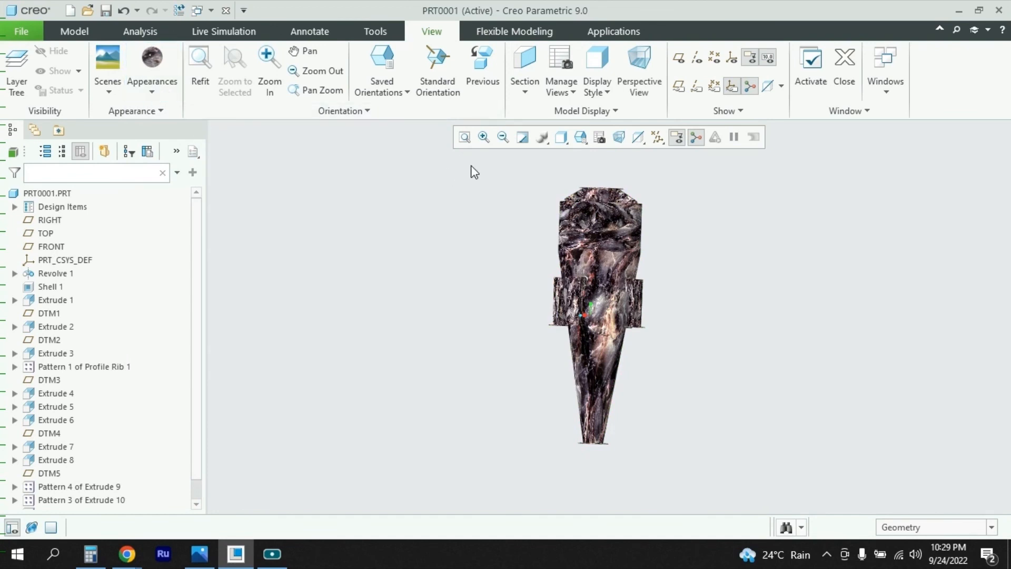
Step: Apply the third silver metal appearance in the second row of the std-metals library to the entire cyclone model
left_click_drag(479, 165, 699, 465)
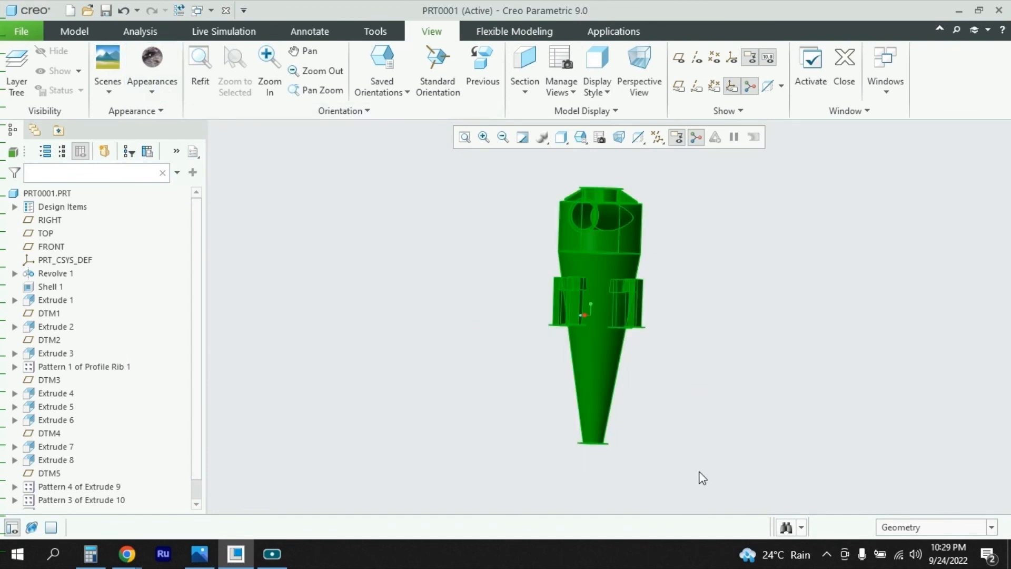
left_click(152, 93)
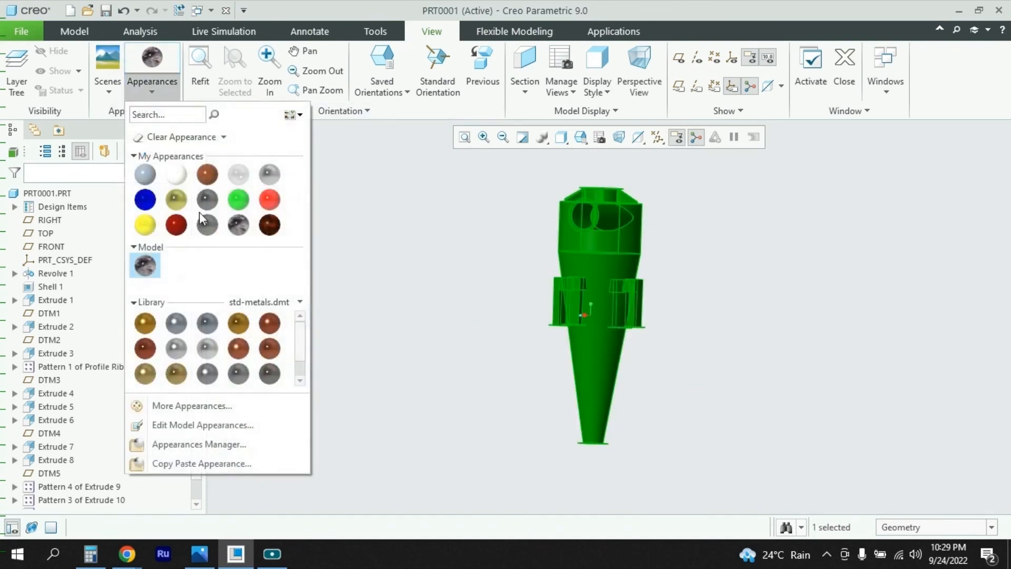
left_click(207, 347)
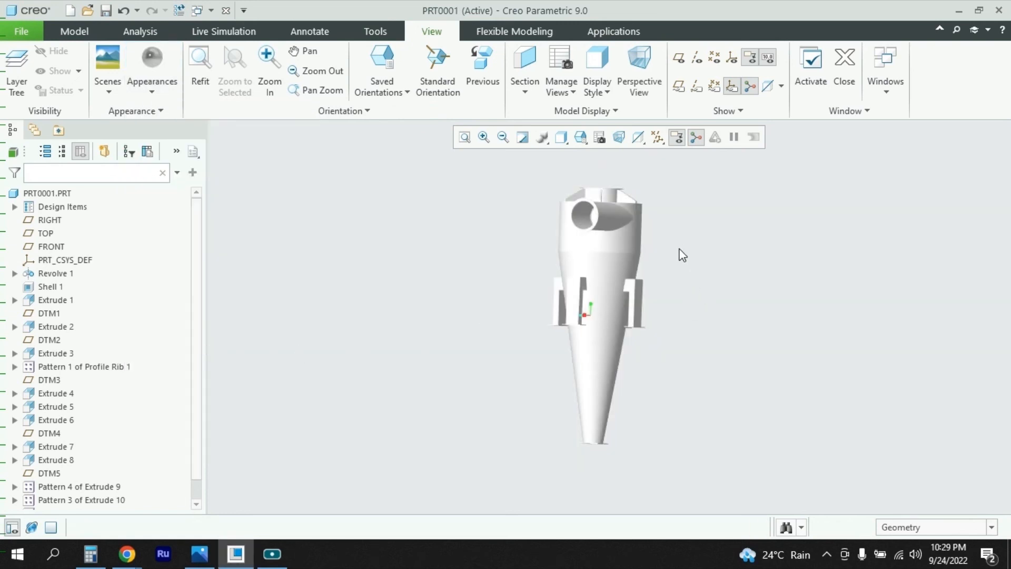
mouse_move(683, 255)
middle_mouse_down()
mouse_move(668, 257)
mouse_move(704, 237)
mouse_move(720, 246)
mouse_move(682, 255)
middle_mouse_up()
Step: Apply the second silver metal appearance in the second row of the std-metals library to the entire cyclone model
left_click(161, 97)
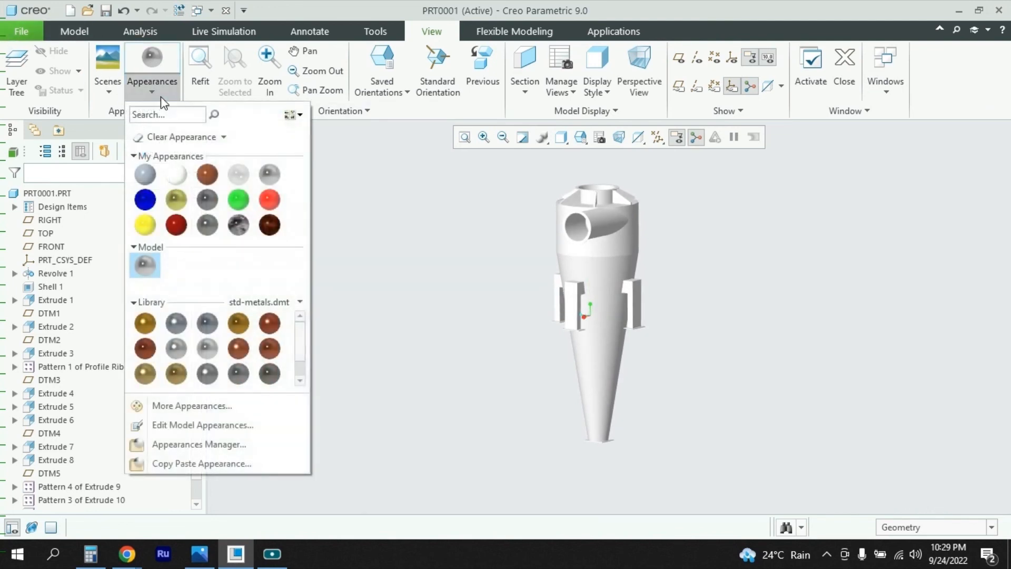
left_click_drag(483, 169, 726, 473)
left_click(164, 98)
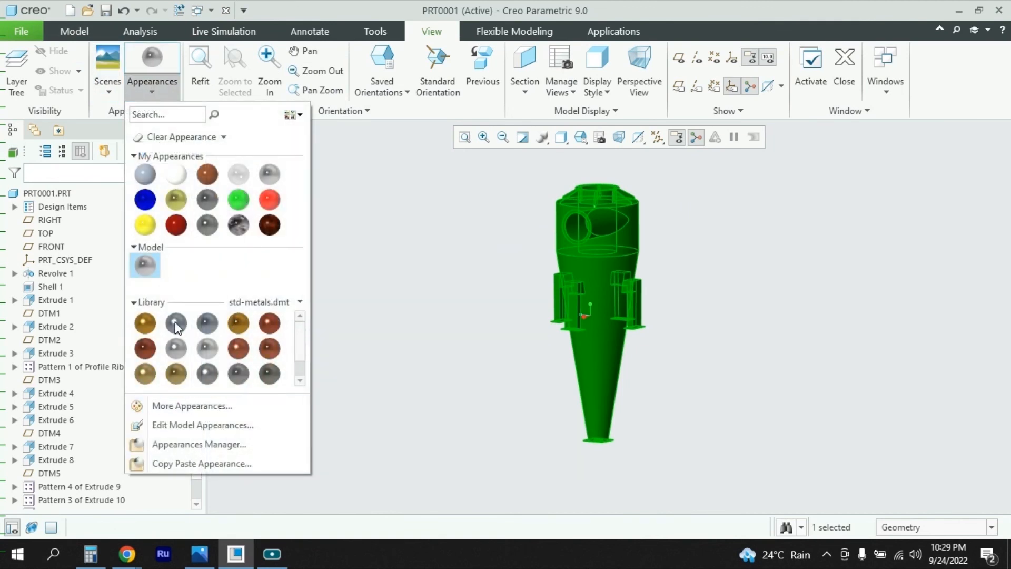
left_click(178, 351)
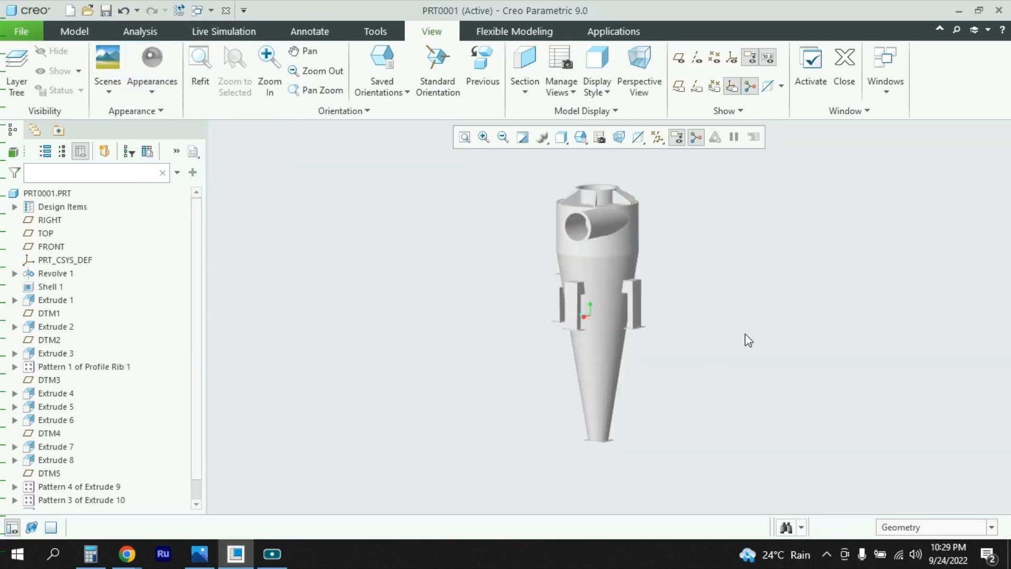
Step: Set the model's display style to shaded with reflections
middle_click_drag(700, 279, 696, 272)
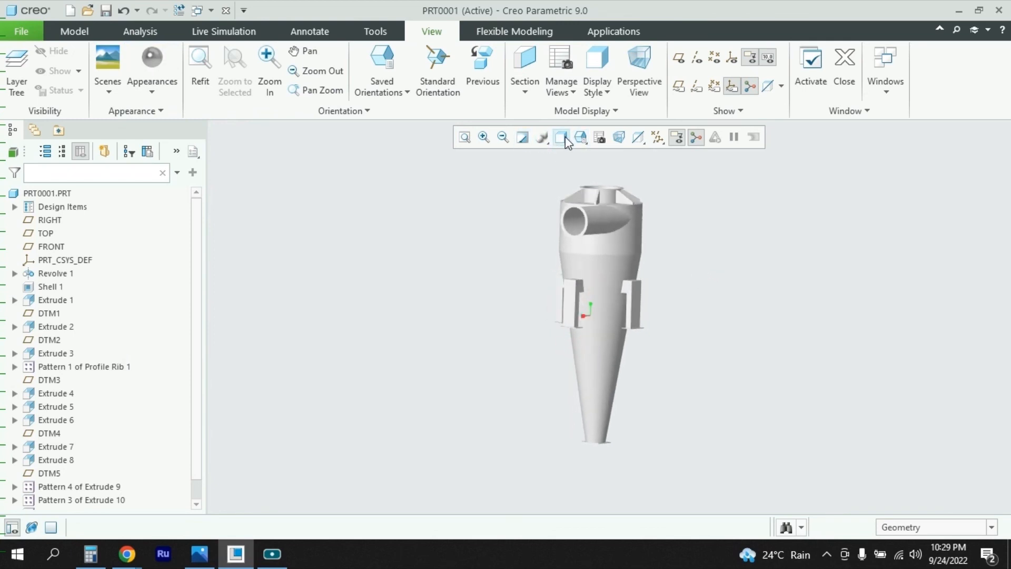
left_click(562, 137)
left_click(570, 155)
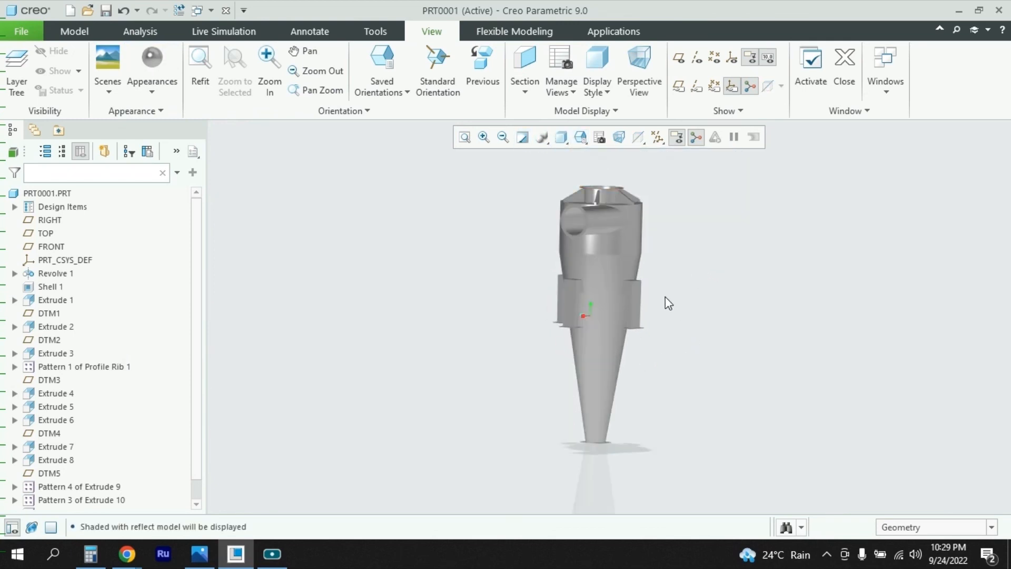
middle_click_drag(669, 304, 701, 318)
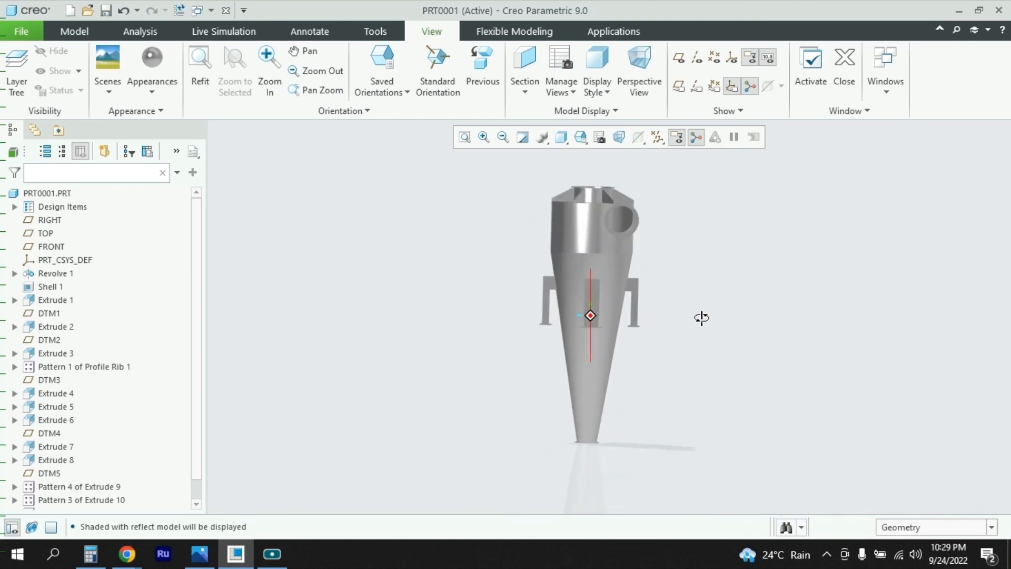
scroll(691, 255, "up", 3)
scroll(727, 220, "down", 5)
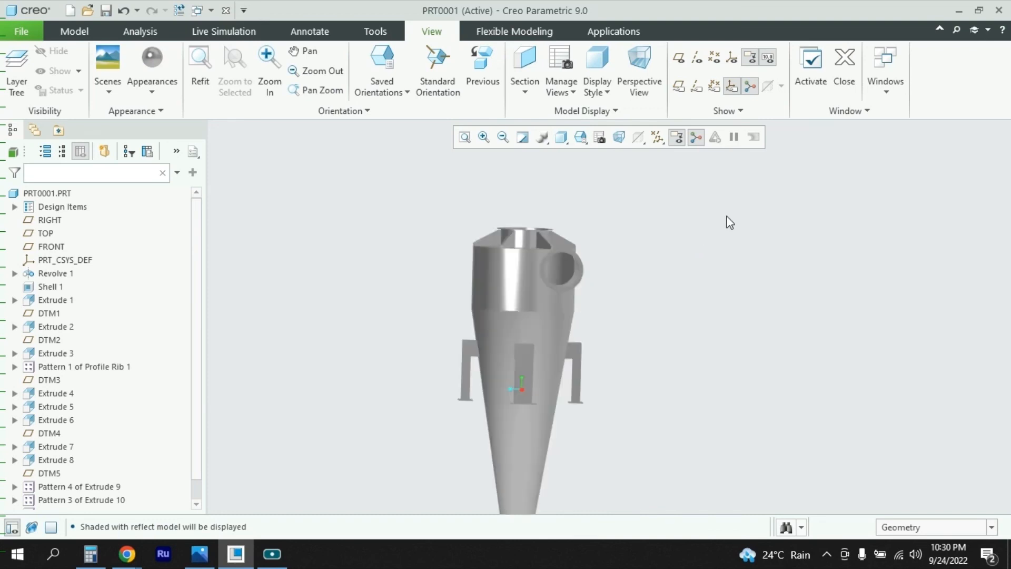
scroll(576, 267, "up", 3)
middle_click_drag(609, 281, 586, 287)
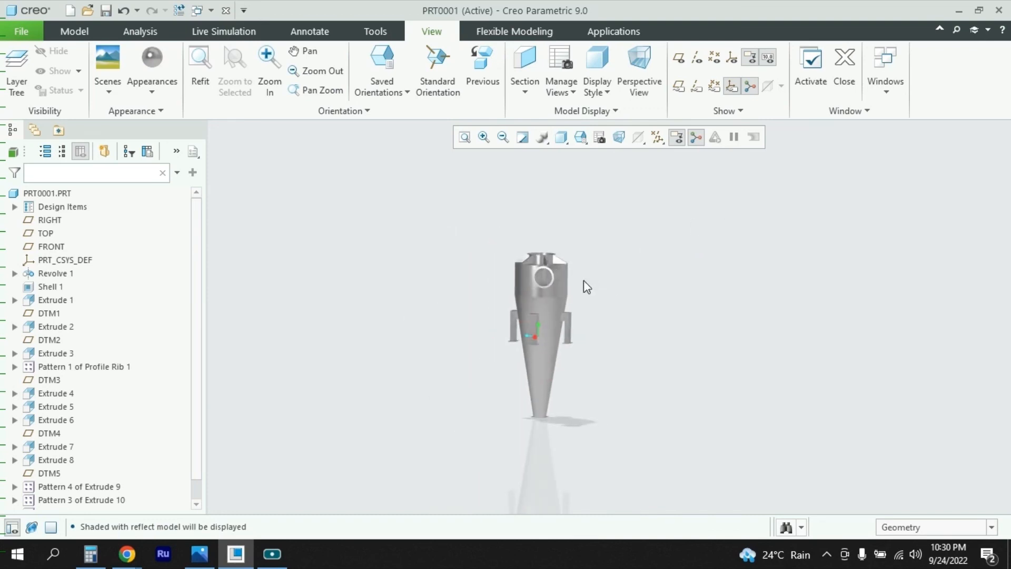
Step: Preview an X-direction section of the cyclone from the default coordinate system, moving its plane outward to an offset of about 4390
left_click(521, 94)
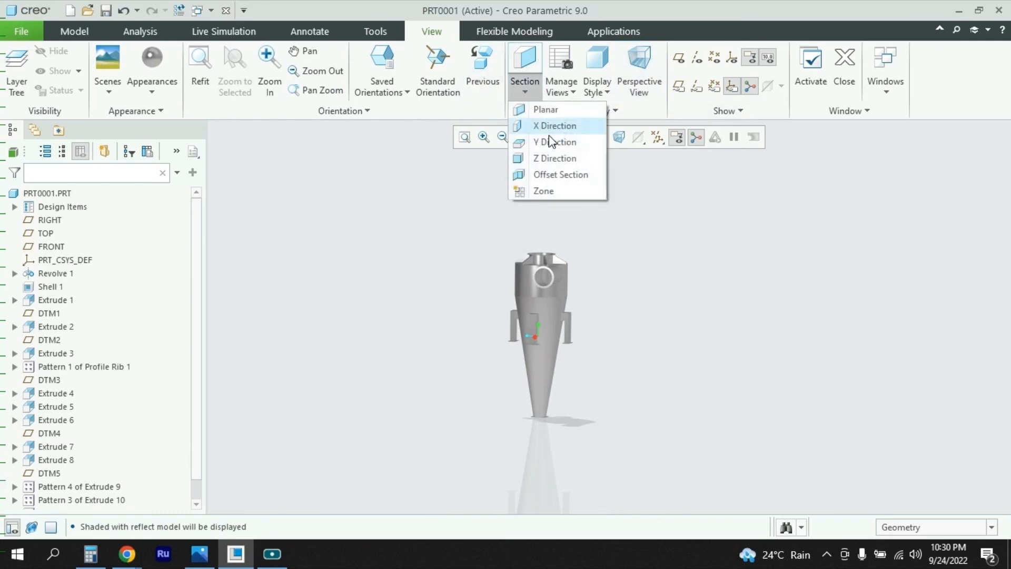
left_click(556, 127)
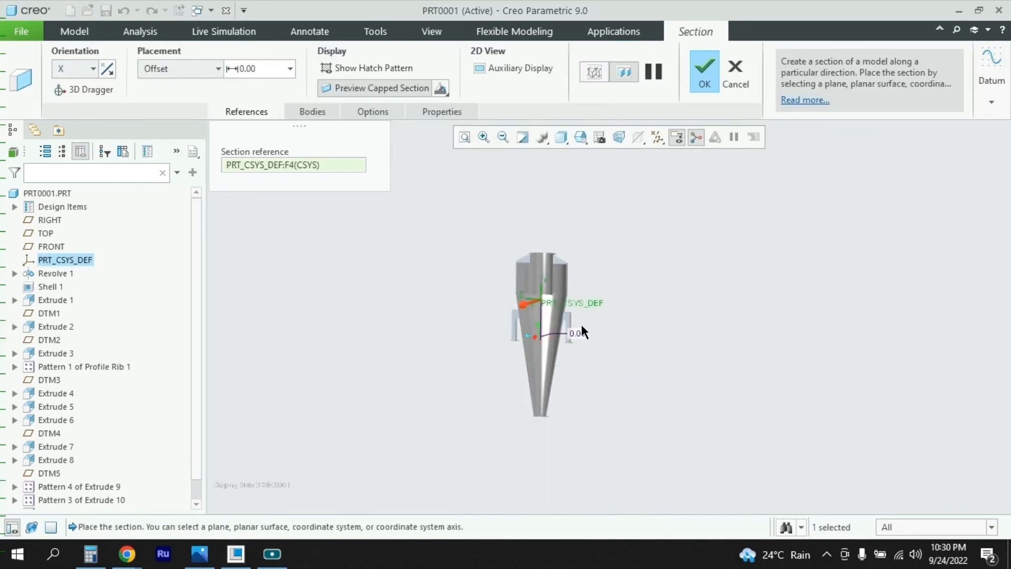
scroll(580, 323, "down", 5)
left_click_drag(469, 266, 346, 324)
mouse_move(737, 318)
middle_mouse_down()
mouse_move(720, 316)
mouse_move(763, 317)
mouse_move(735, 317)
middle_mouse_up()
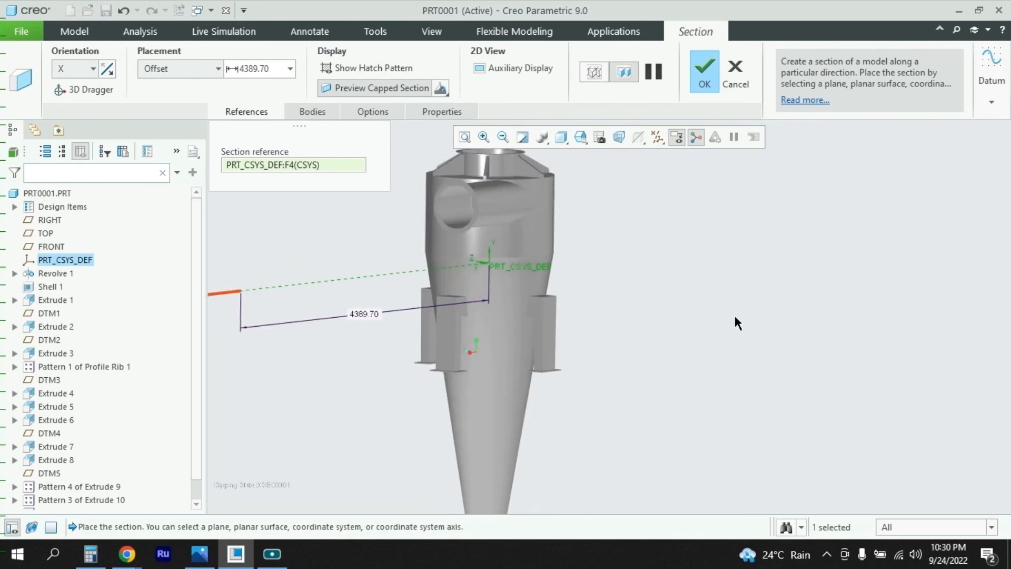
Step: Sweep the section plane back into the cyclone body to an offset of about 329 and out to about 1623, and discard the section
scroll(736, 323, "up", 5)
scroll(711, 309, "down", 4)
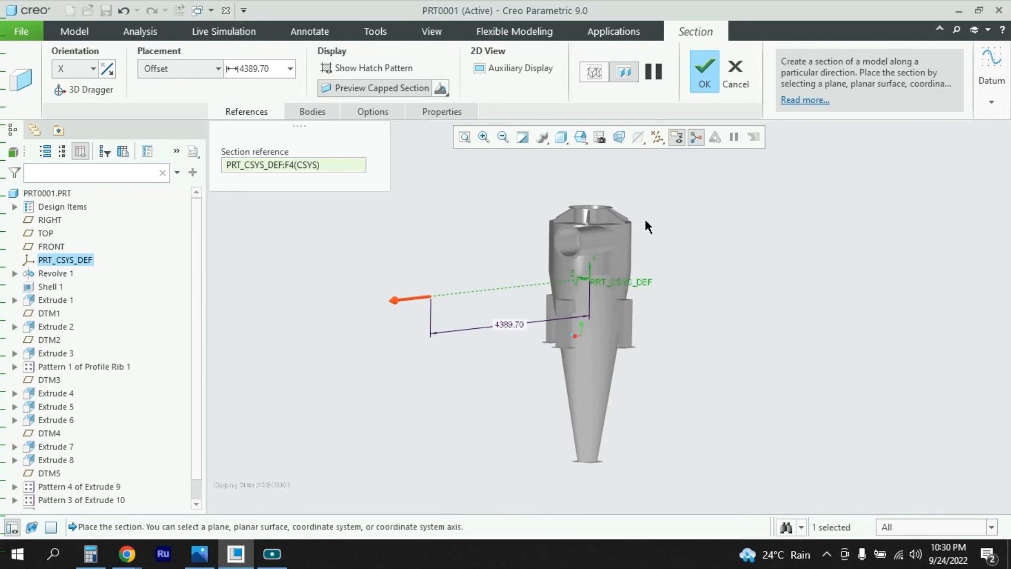
scroll(647, 217, "down", 4)
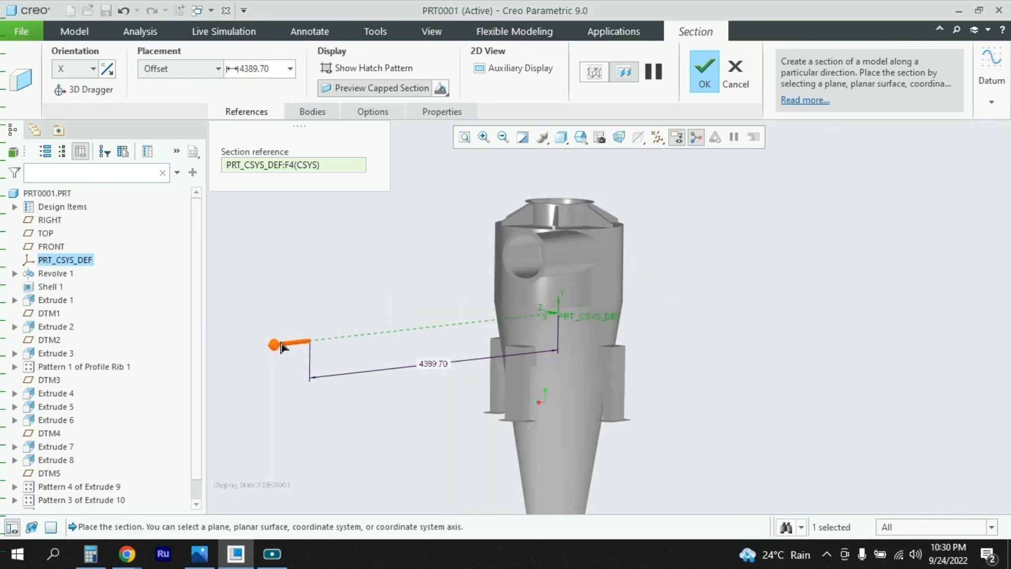
left_click_drag(281, 346, 524, 344)
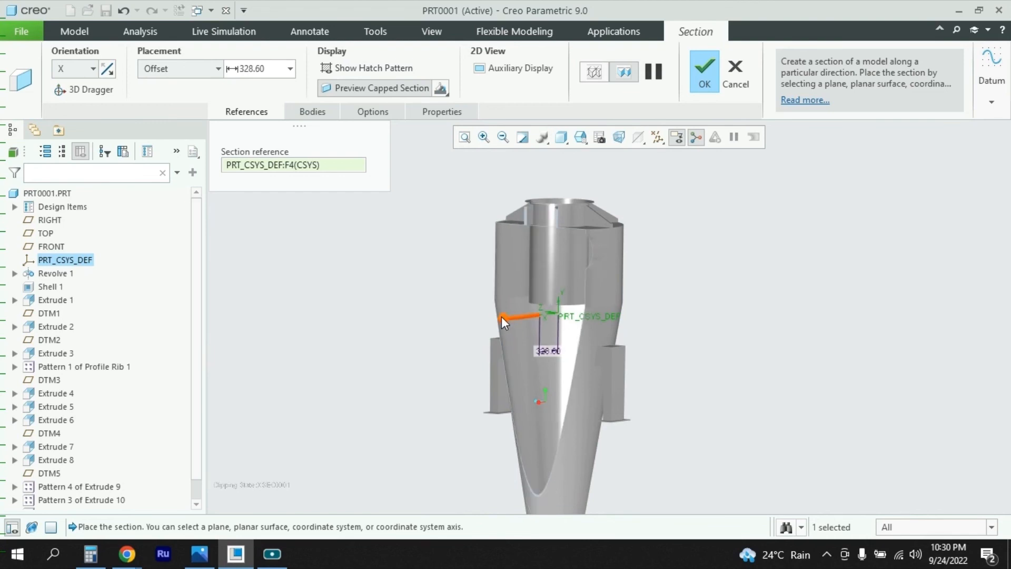
left_click_drag(507, 317, 435, 337)
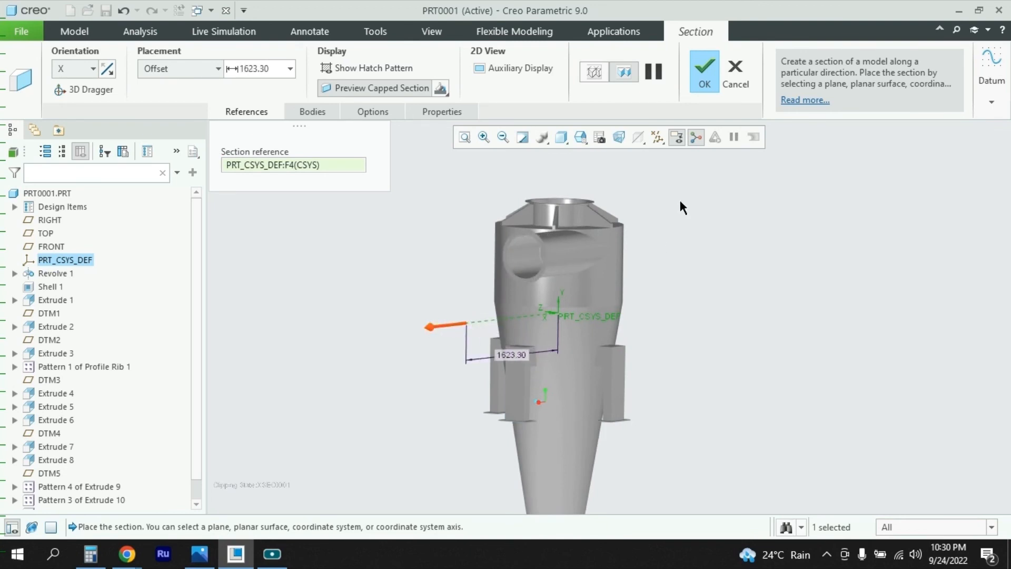
left_click(738, 76)
left_click(506, 304)
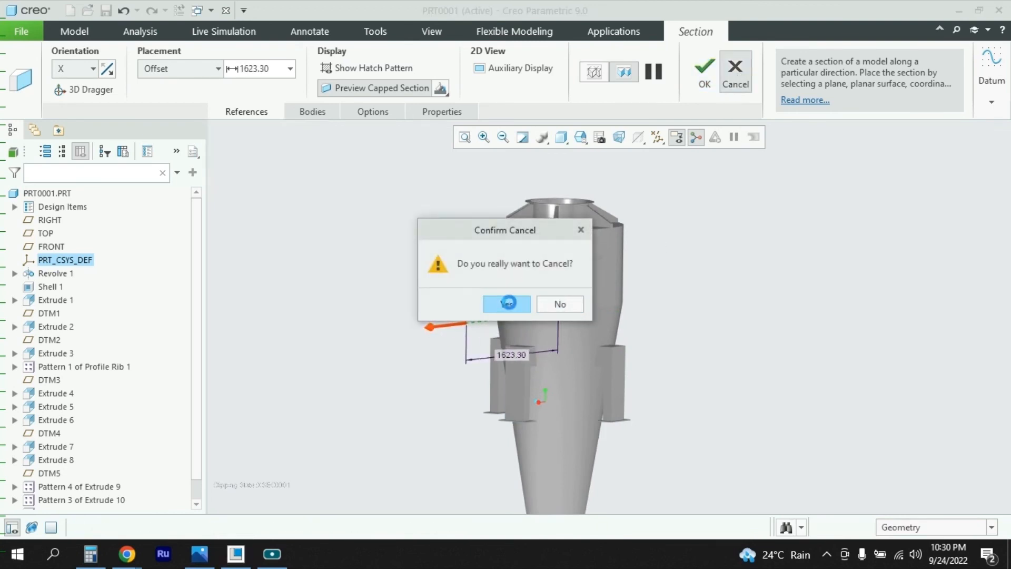
scroll(627, 329, "down", 3)
mouse_move(622, 323)
middle_mouse_down()
mouse_move(645, 323)
mouse_move(609, 322)
middle_mouse_up()
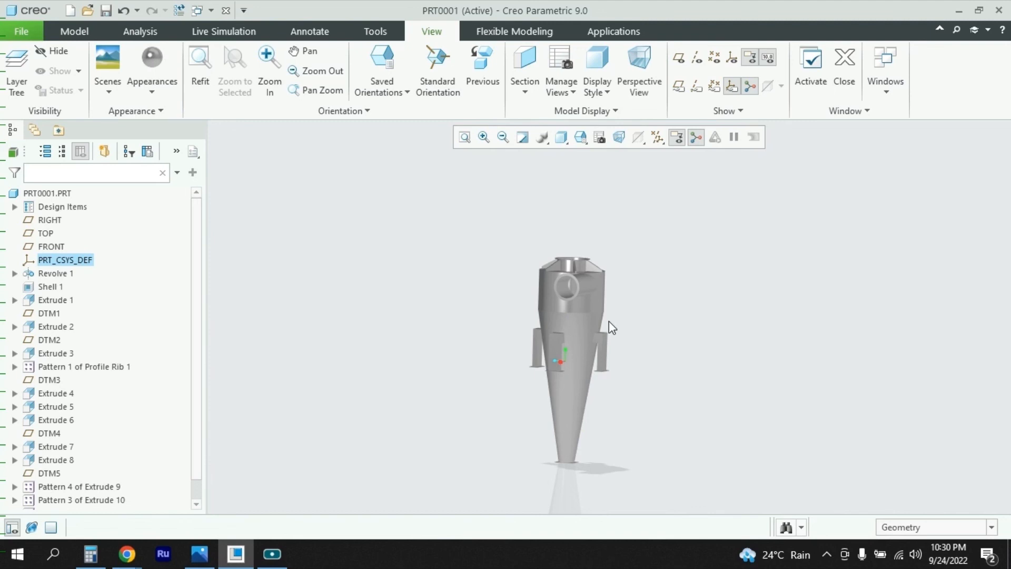
left_click(272, 553)
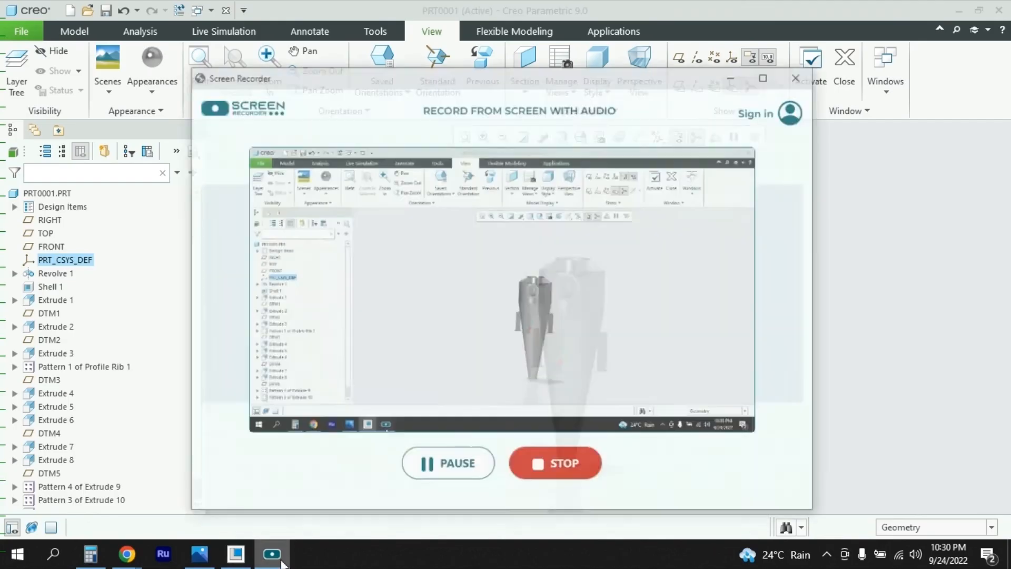